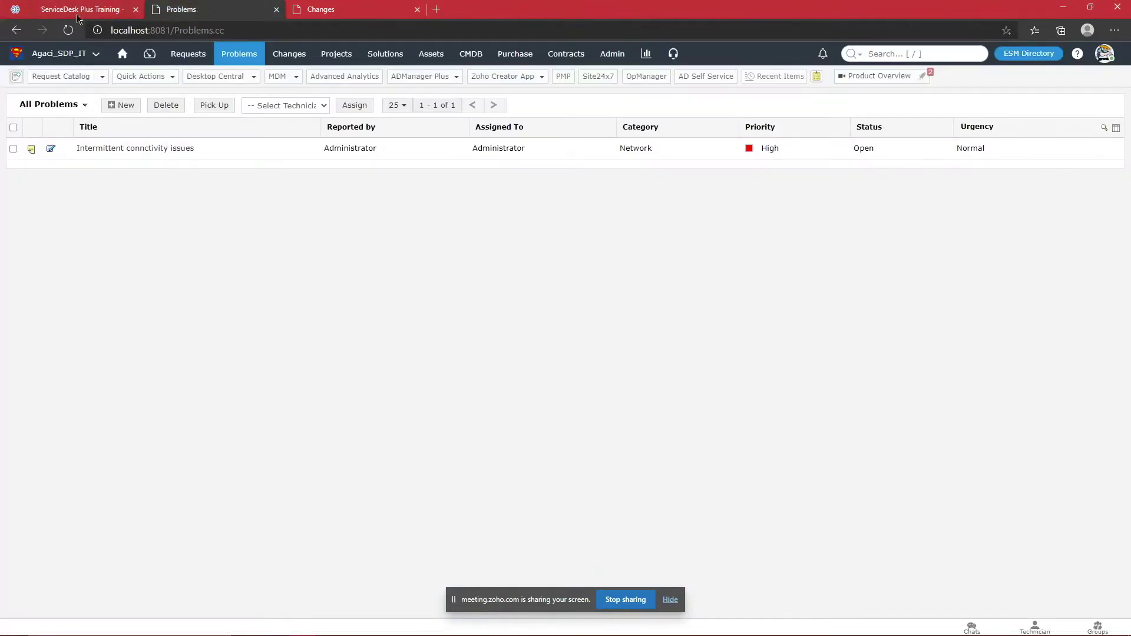
- Glance at the meeting, then return to All Problems showing 'Intermittent connctivity issues'
{"action": "left_click", "coordinate": [40, 59]}
{"action": "scroll", "coordinate": [119, 179], "scroll_direction": "up", "scroll_amount": 5}
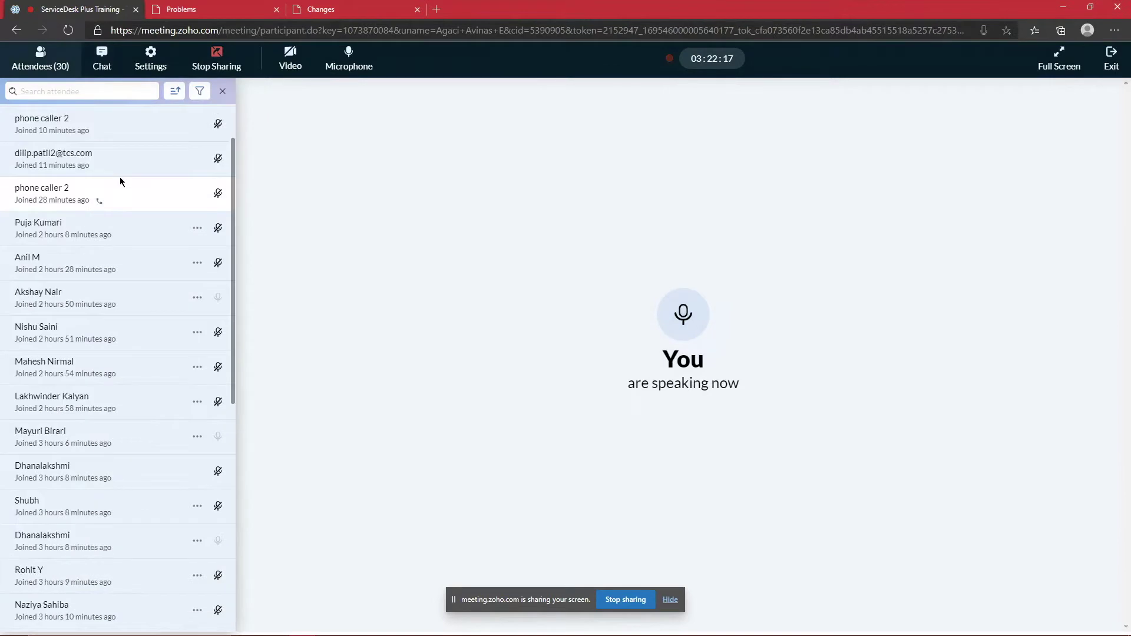
{"action": "left_click", "coordinate": [213, 15]}
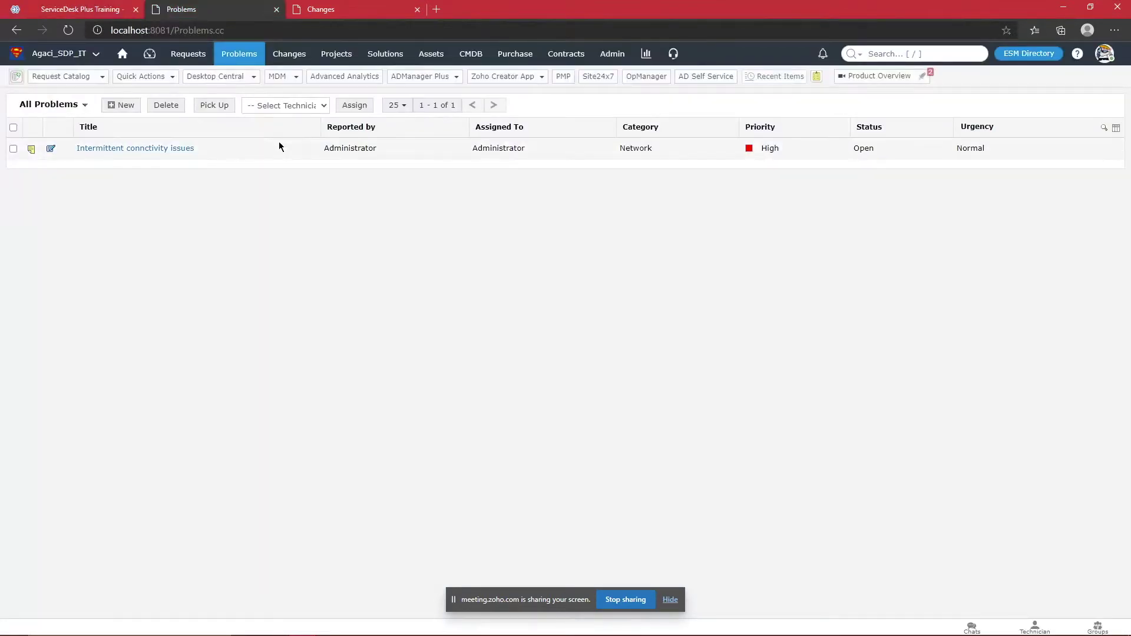
{"action": "mouse_move", "coordinate": [276, 150]}
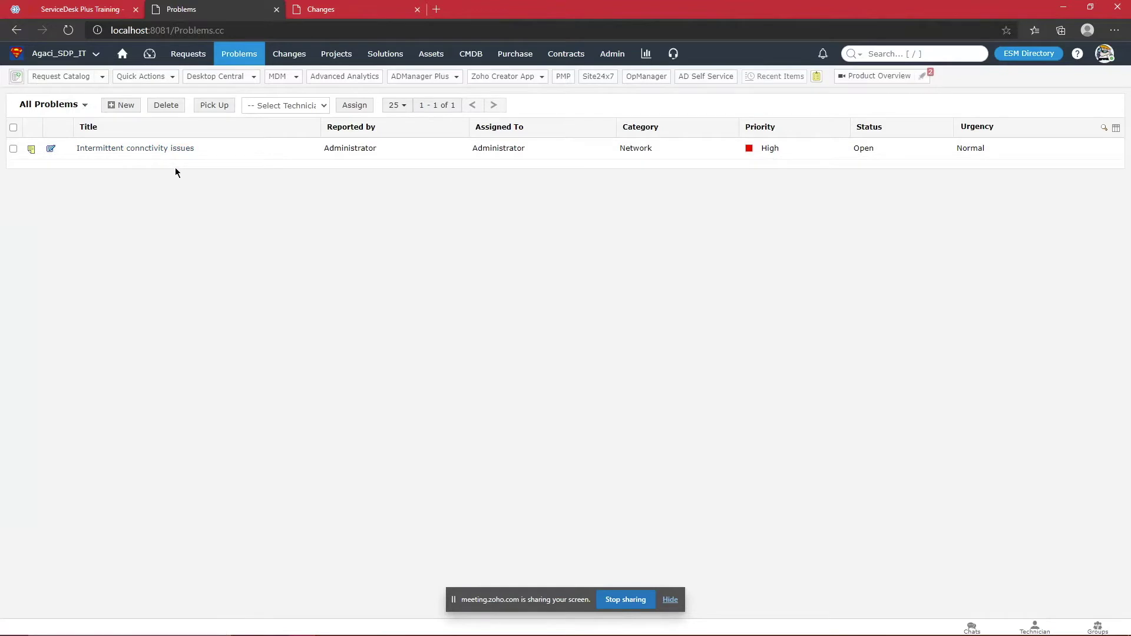
- Open problem #52's details, go back to All Problems, then switch to the meeting's attendees
{"action": "left_click", "coordinate": [174, 151]}
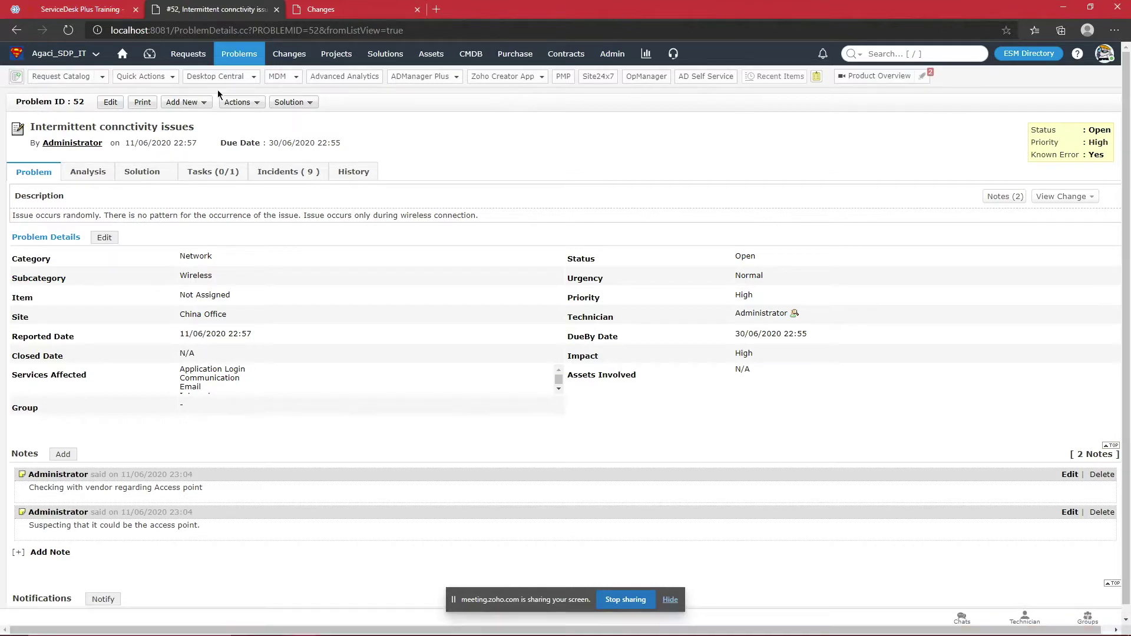
{"action": "left_click", "coordinate": [236, 52]}
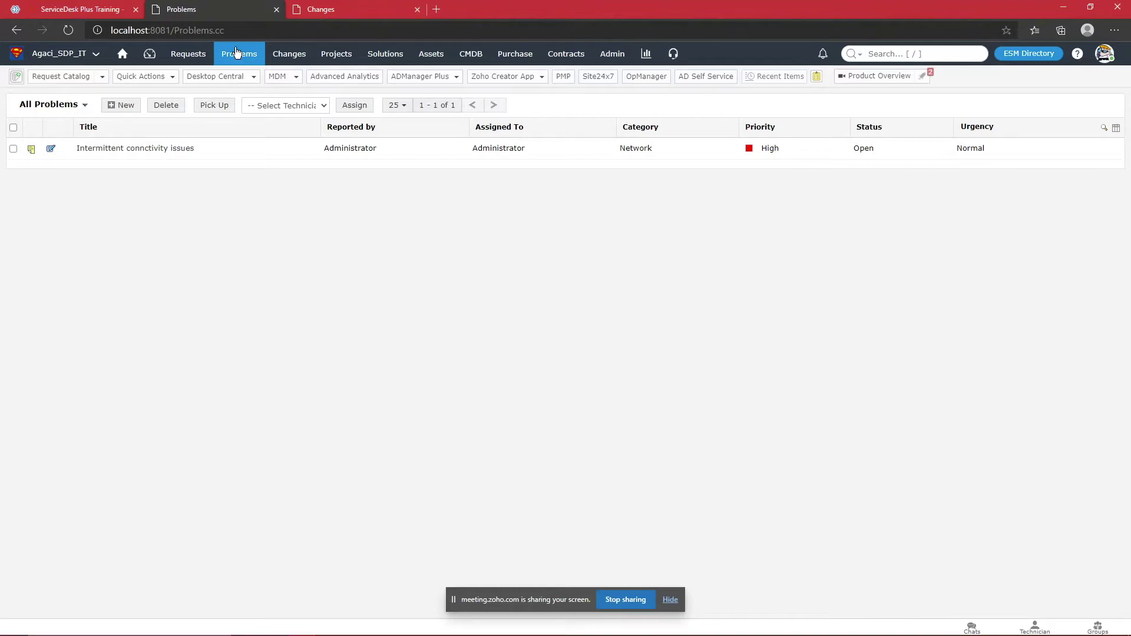
{"action": "left_click", "coordinate": [96, 8]}
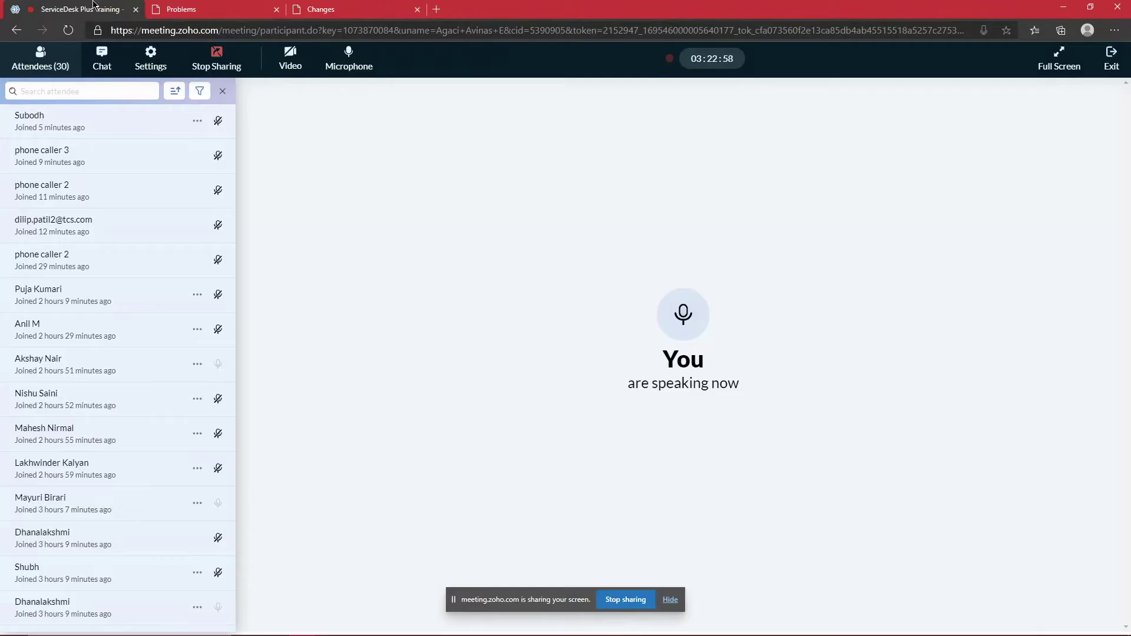
- Alternate between the meeting's Chat and Attendees panels to read questions, then return to Problems
{"action": "left_click", "coordinate": [101, 65]}
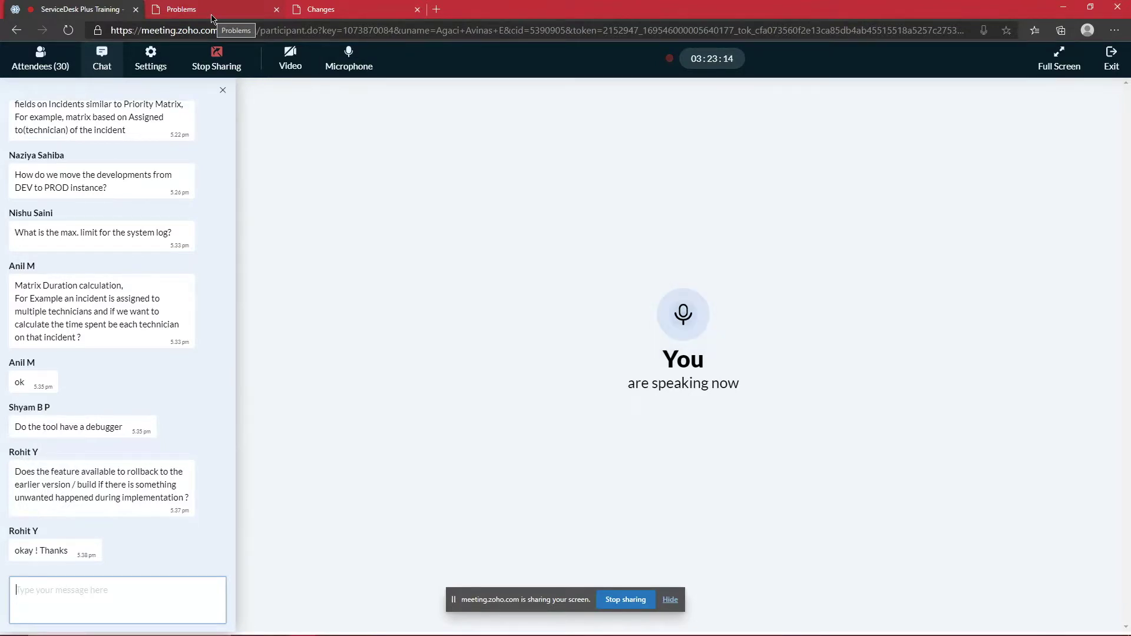
{"action": "left_click", "coordinate": [213, 16]}
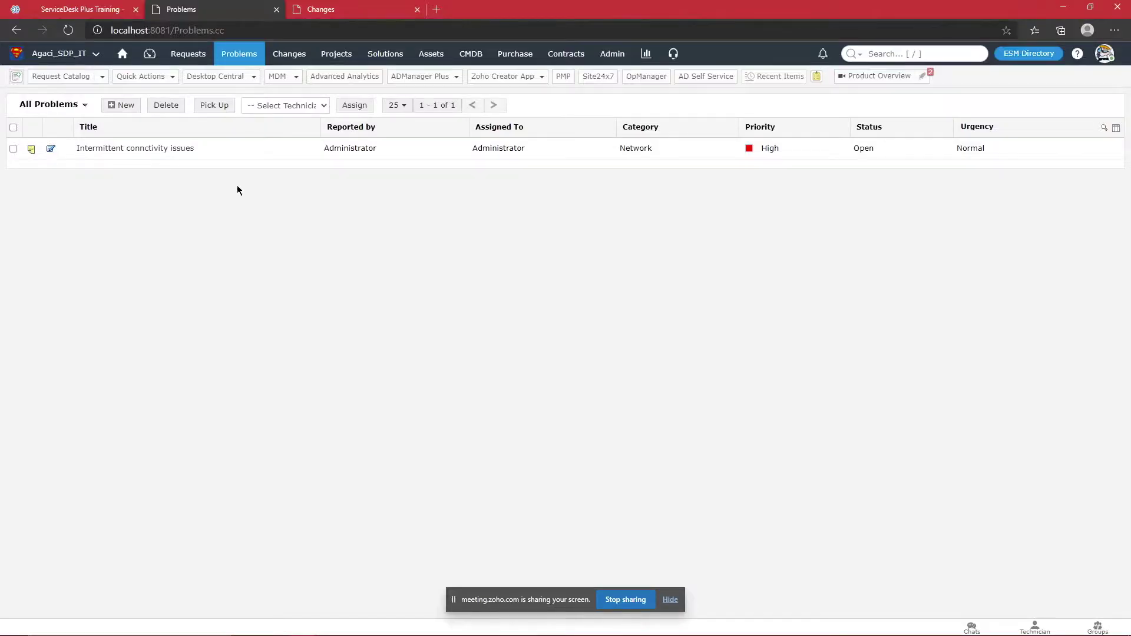
{"action": "left_click", "coordinate": [93, 9]}
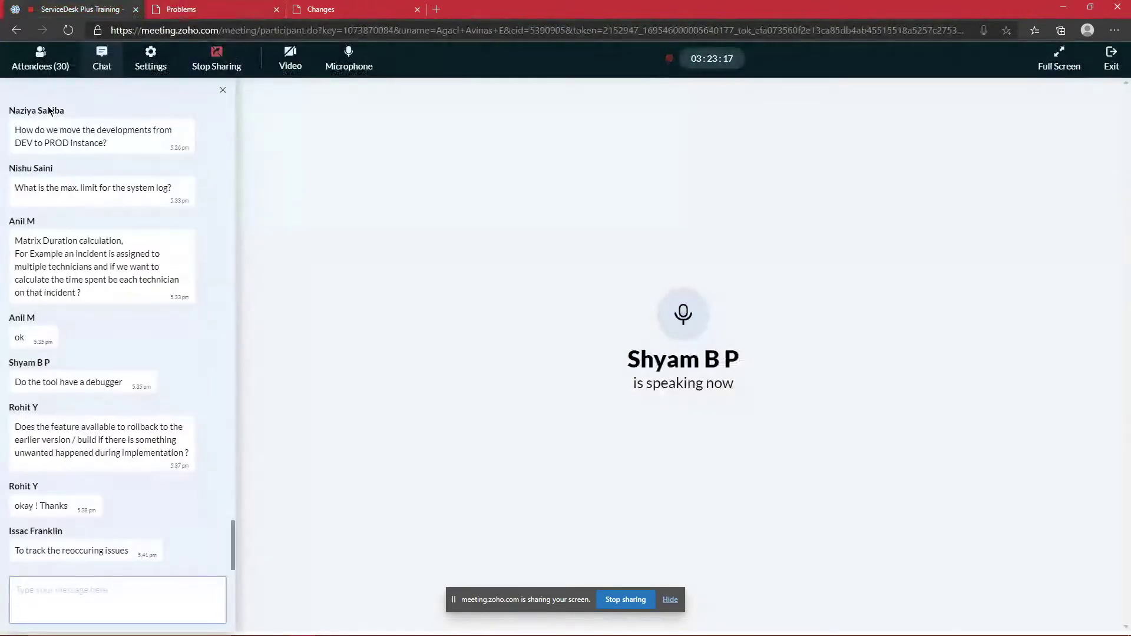
{"action": "left_click", "coordinate": [40, 59]}
{"action": "scroll", "coordinate": [111, 231], "scroll_direction": "down", "scroll_amount": 9}
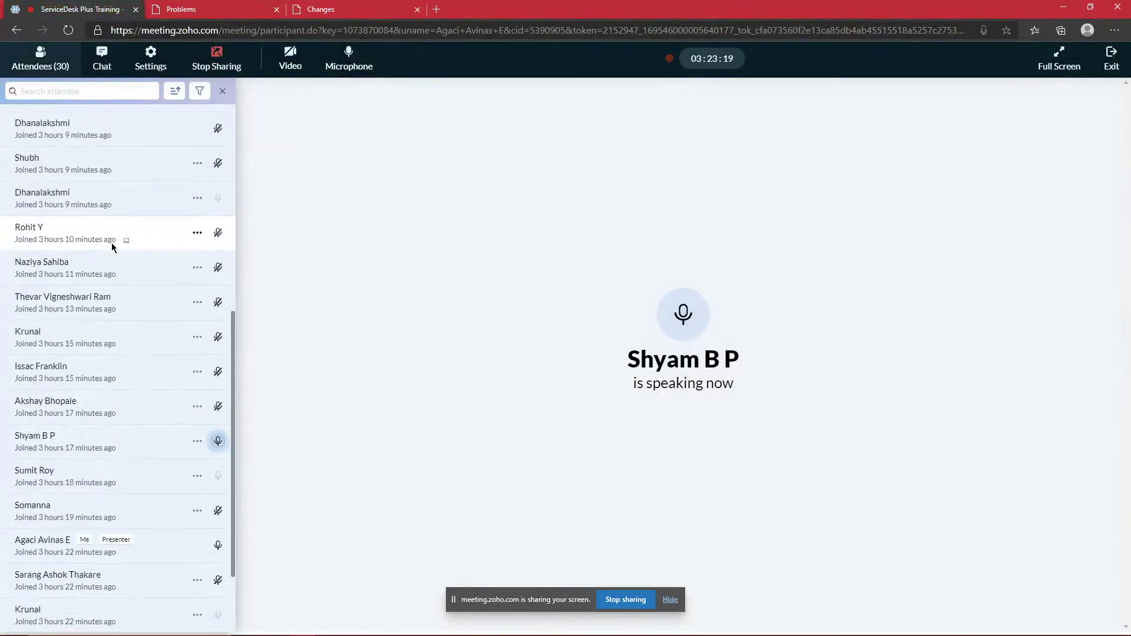
{"action": "left_click", "coordinate": [102, 59]}
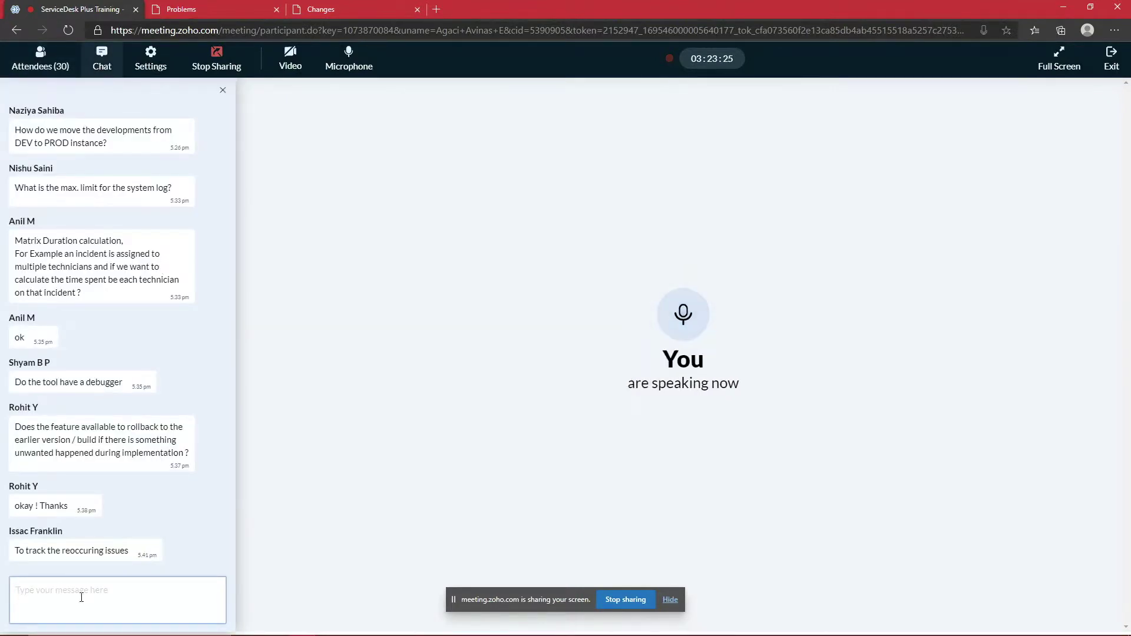
{"action": "left_click", "coordinate": [40, 58]}
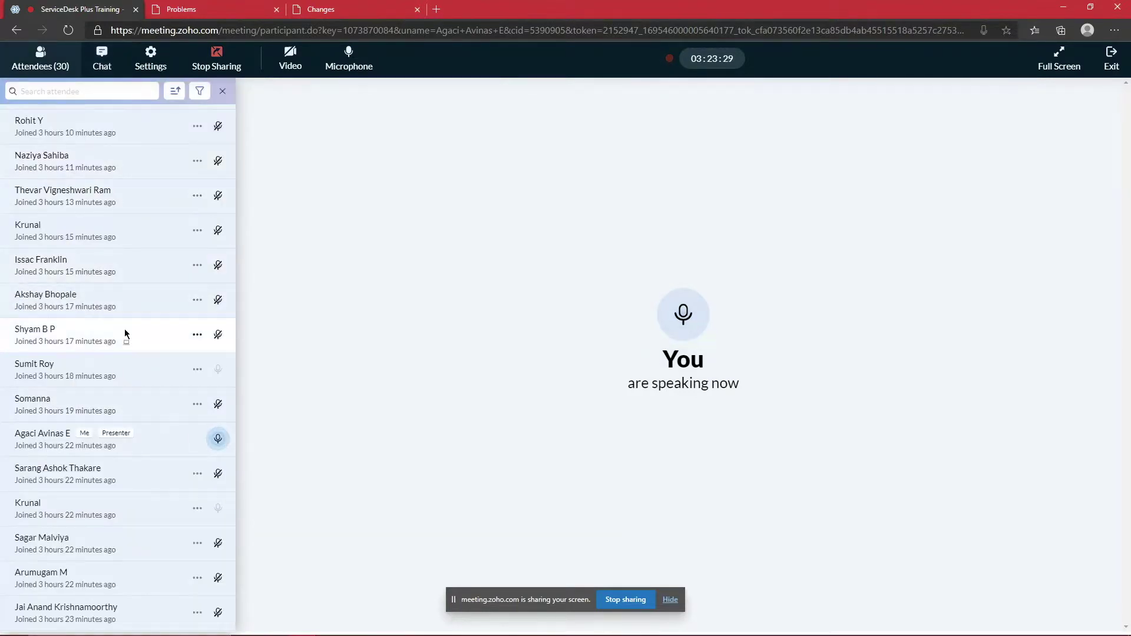
{"action": "left_click", "coordinate": [111, 60]}
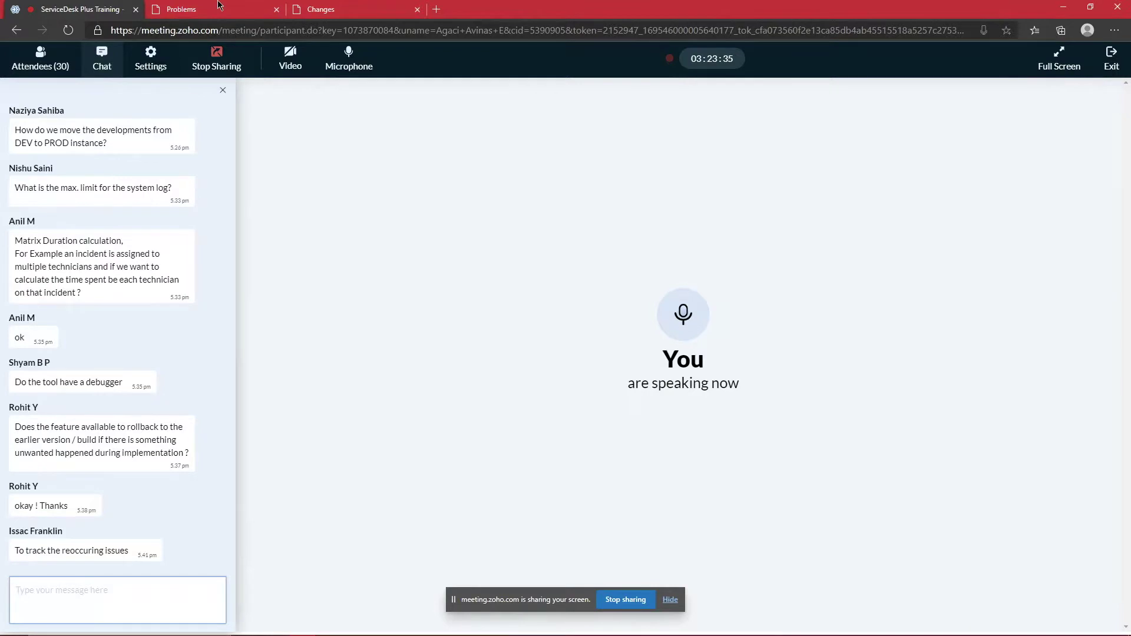
{"action": "left_click", "coordinate": [218, 7]}
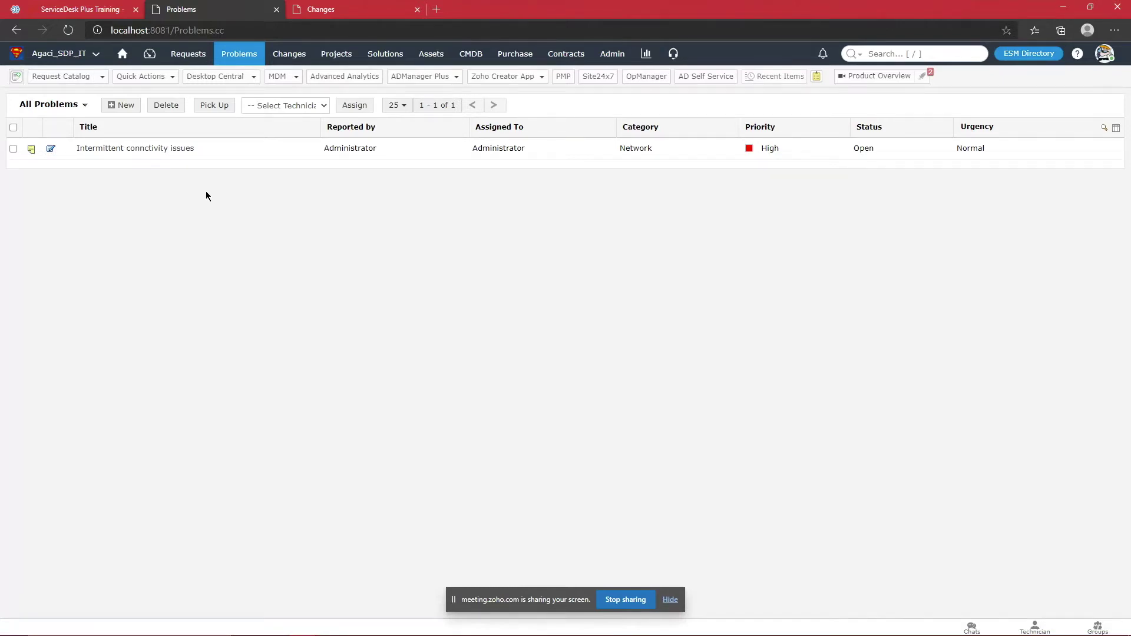
- Reopen problem #52, then go back to the meeting chat and select the latest message
{"action": "left_click", "coordinate": [161, 156]}
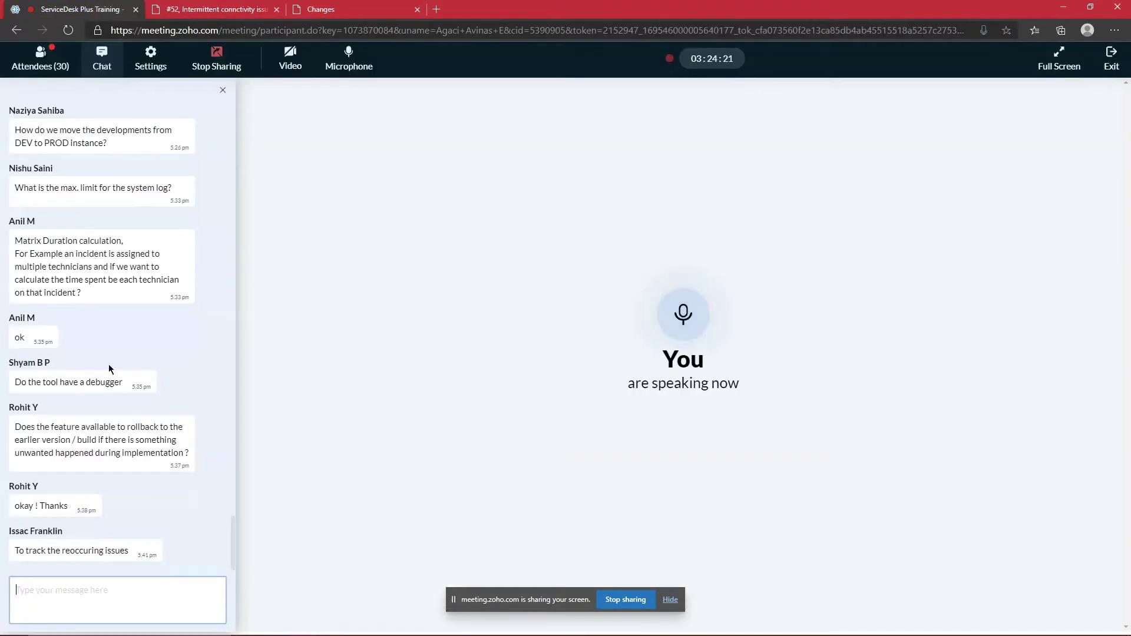
{"action": "left_click", "coordinate": [89, 10]}
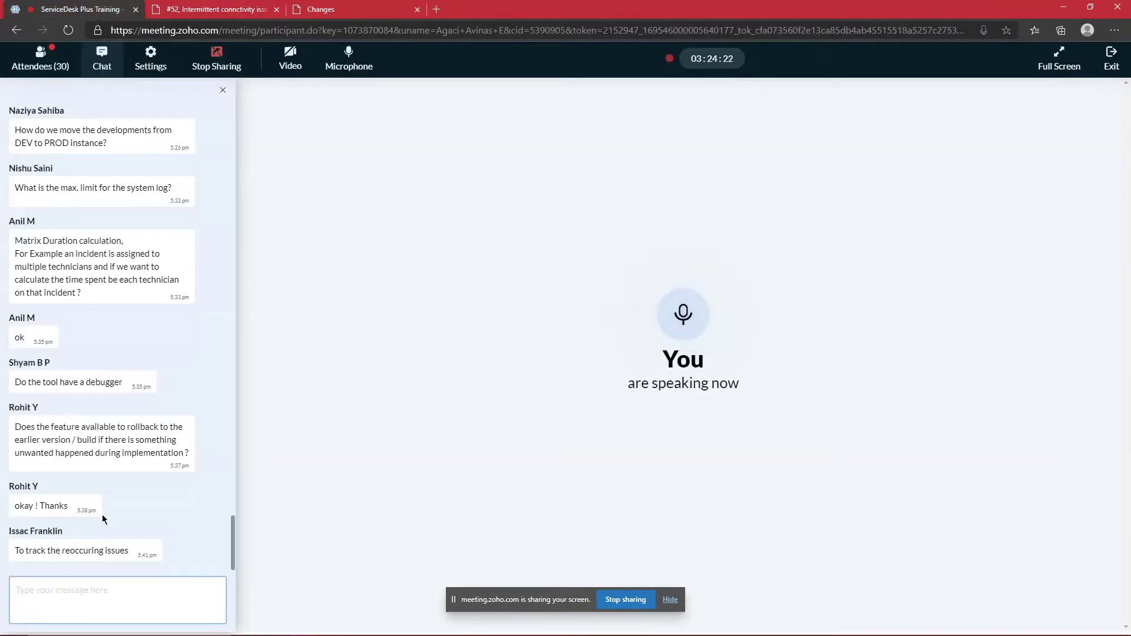
{"action": "triple_click", "coordinate": [78, 550]}
- Clear the chat selection, check the attendee list, then return to problem #52's details tab
{"action": "left_click", "coordinate": [104, 547]}
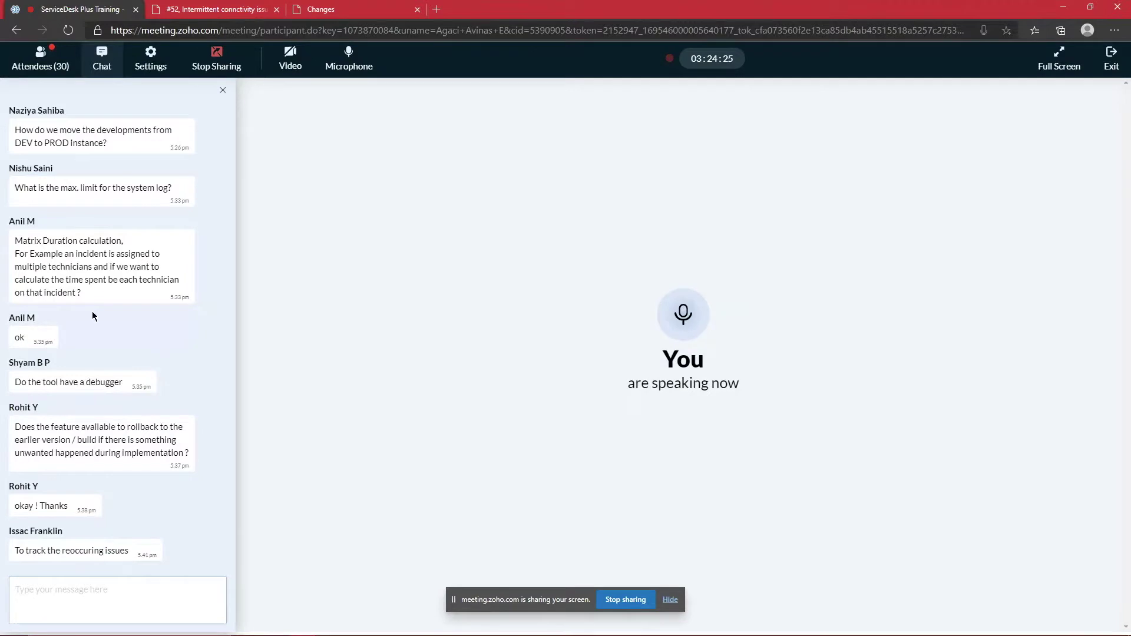
{"action": "left_click", "coordinate": [46, 66]}
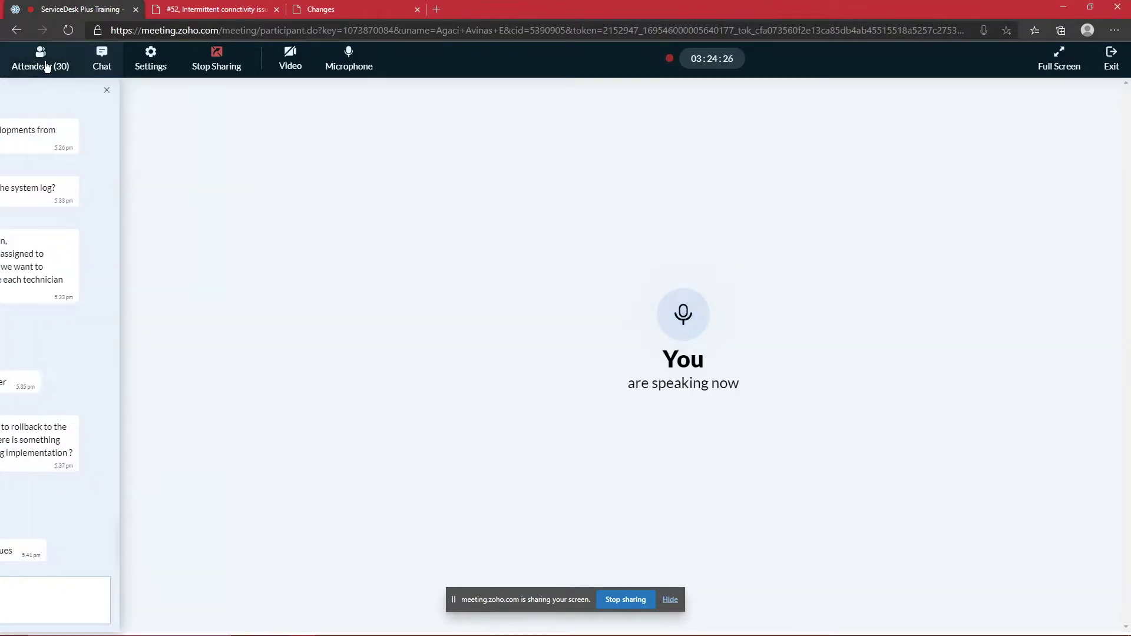
{"action": "left_click", "coordinate": [210, 9]}
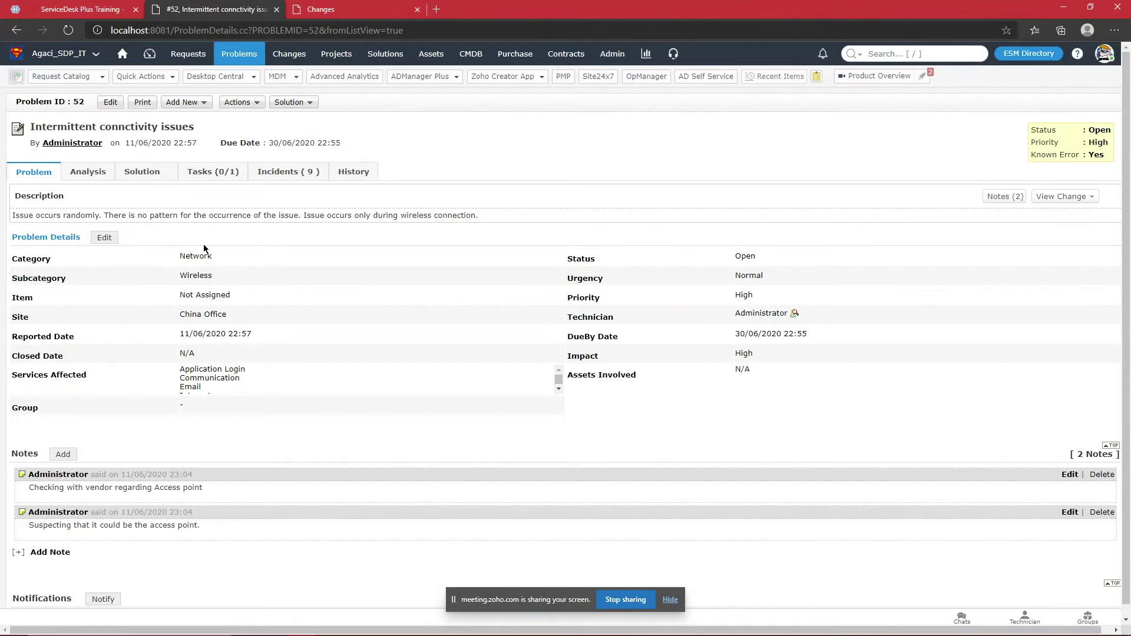
- Open problem #52's Incidents (9) tab and scroll through the 'Wifi doesn't work' incidents
{"action": "triple_click", "coordinate": [110, 129]}
{"action": "left_click", "coordinate": [185, 133]}
{"action": "left_click", "coordinate": [270, 179]}
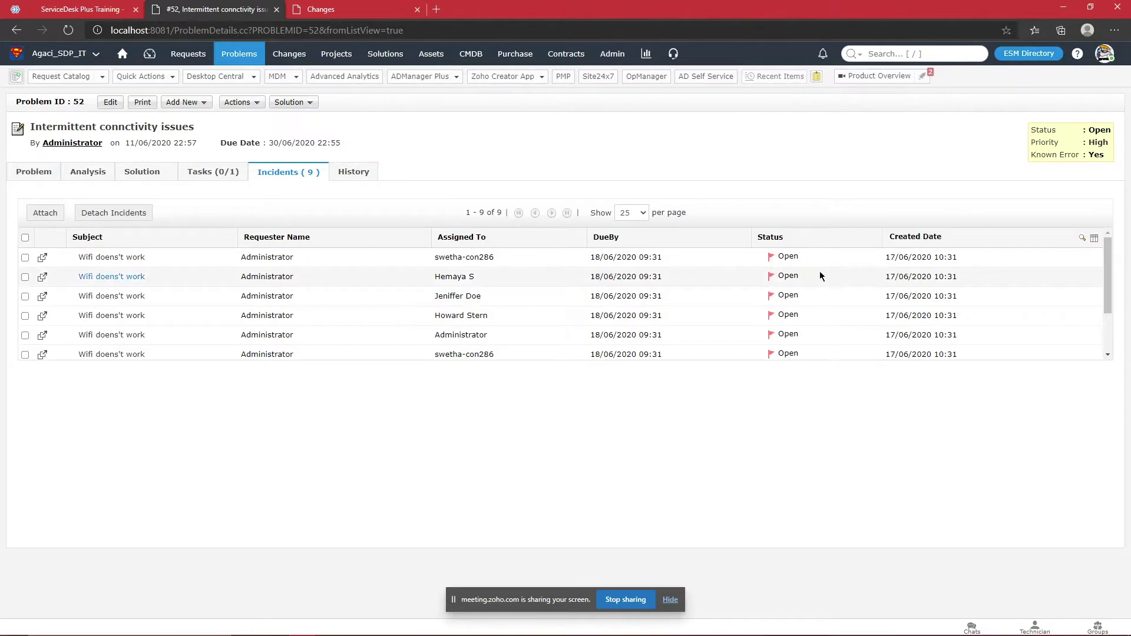
{"action": "scroll", "coordinate": [818, 275], "scroll_direction": "down", "scroll_amount": 1}
{"action": "scroll", "coordinate": [752, 290], "scroll_direction": "up", "scroll_amount": 1}
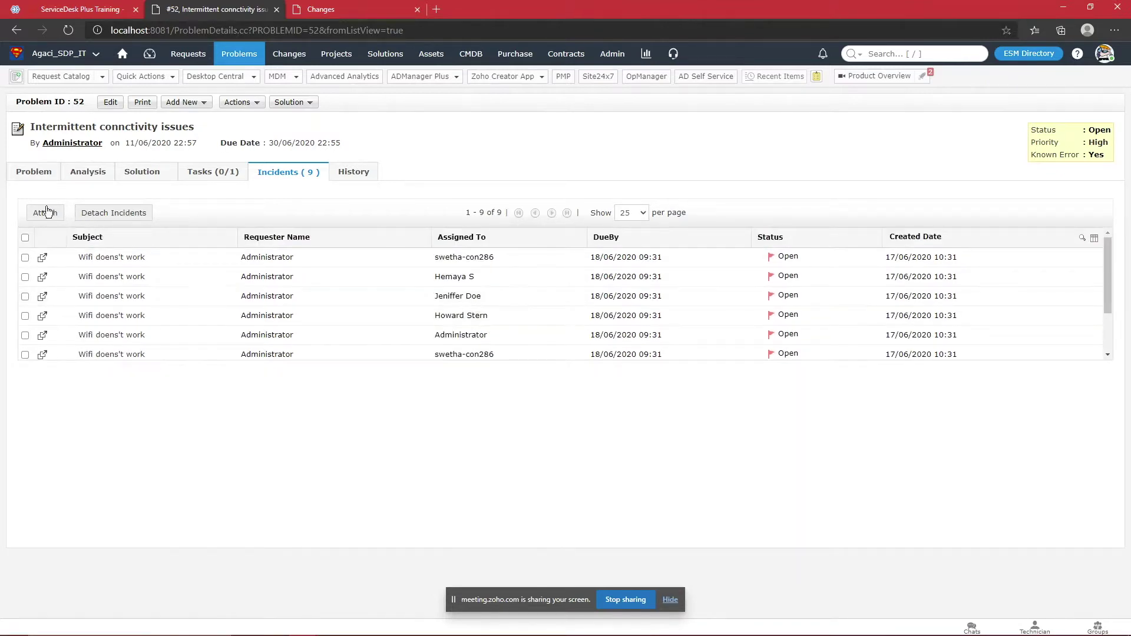
- In Associate Incidents, switch the listing from Network-only incidents to all requests
{"action": "left_click", "coordinate": [43, 213]}
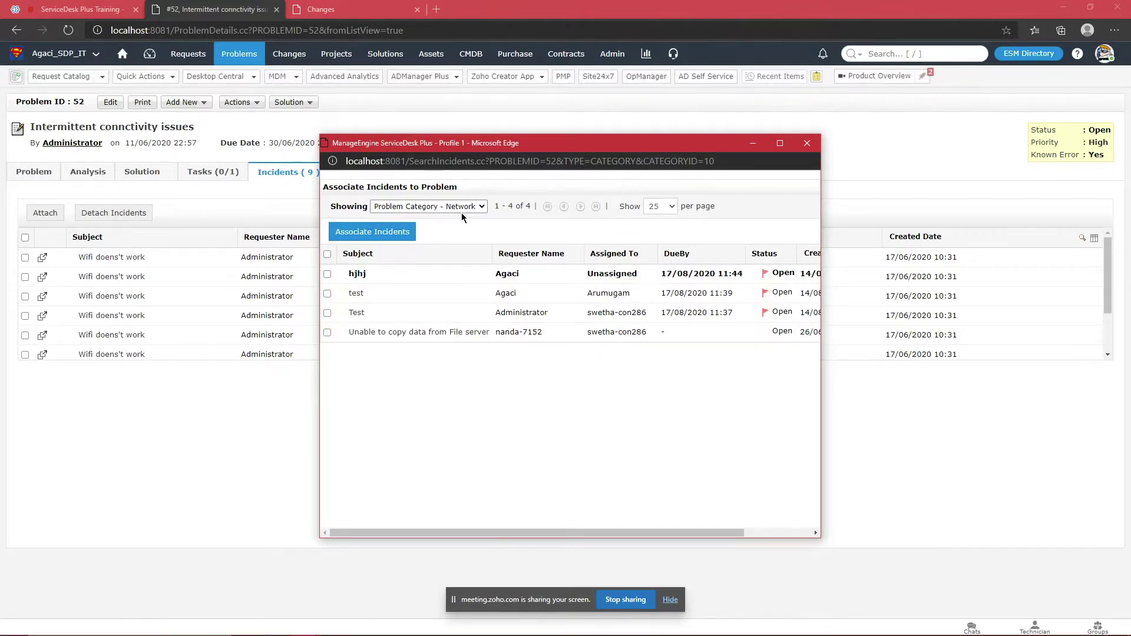
{"action": "left_click", "coordinate": [463, 210]}
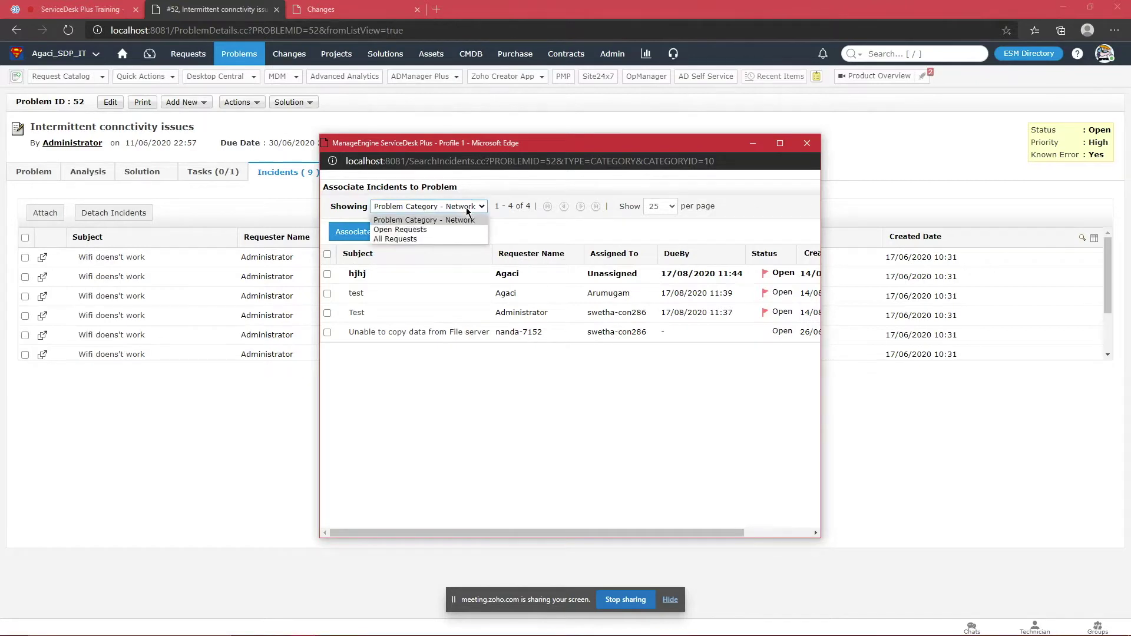
{"action": "left_click", "coordinate": [461, 221]}
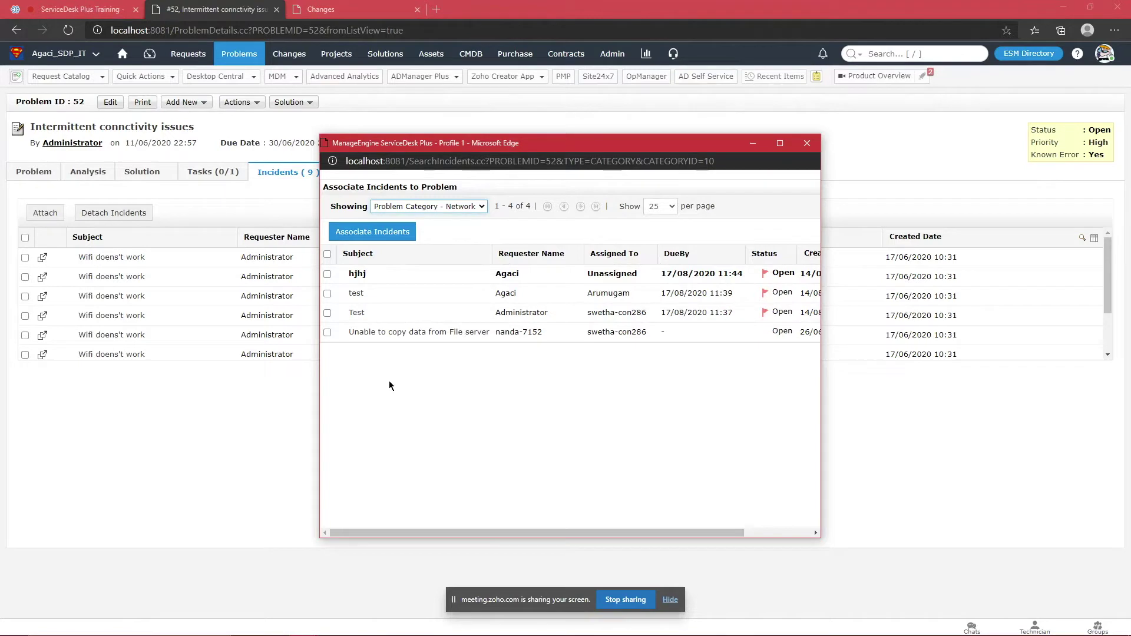
{"action": "left_click", "coordinate": [328, 255]}
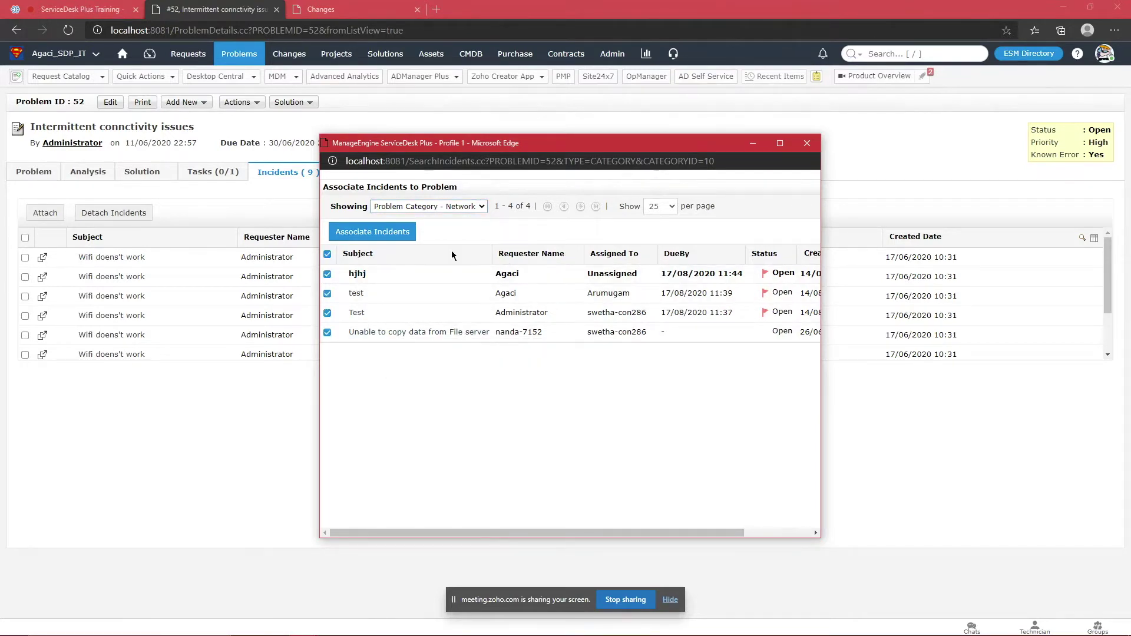
{"action": "left_click", "coordinate": [327, 255]}
{"action": "left_click", "coordinate": [462, 208]}
{"action": "left_click", "coordinate": [413, 239]}
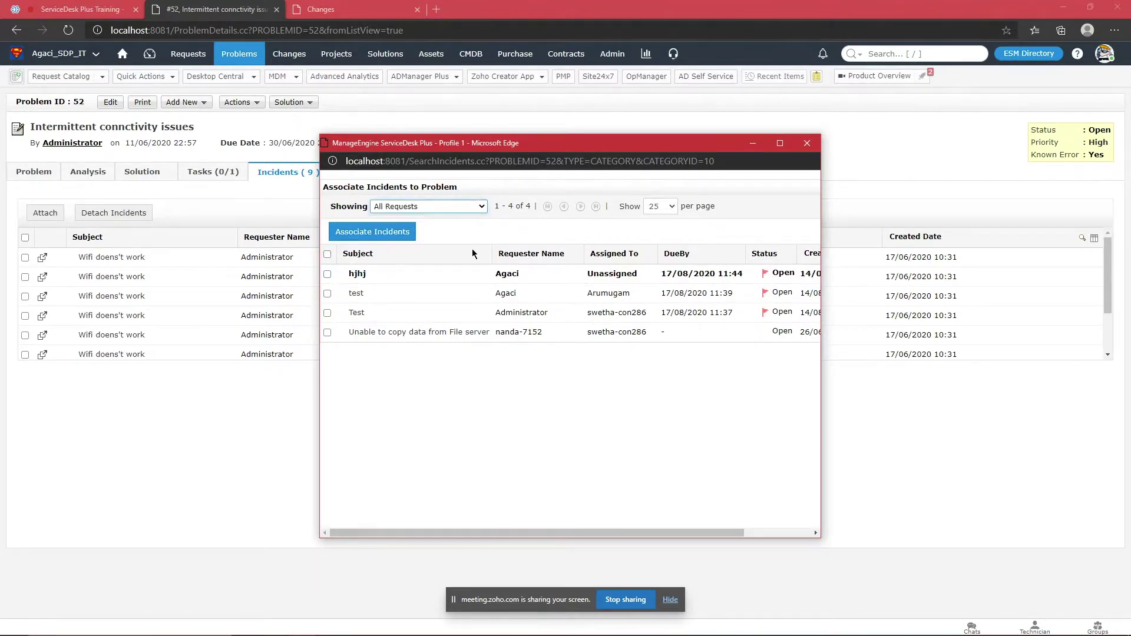
{"action": "scroll", "coordinate": [491, 335], "scroll_direction": "down", "scroll_amount": 2}
{"action": "scroll", "coordinate": [492, 336], "scroll_direction": "up", "scroll_amount": 2}
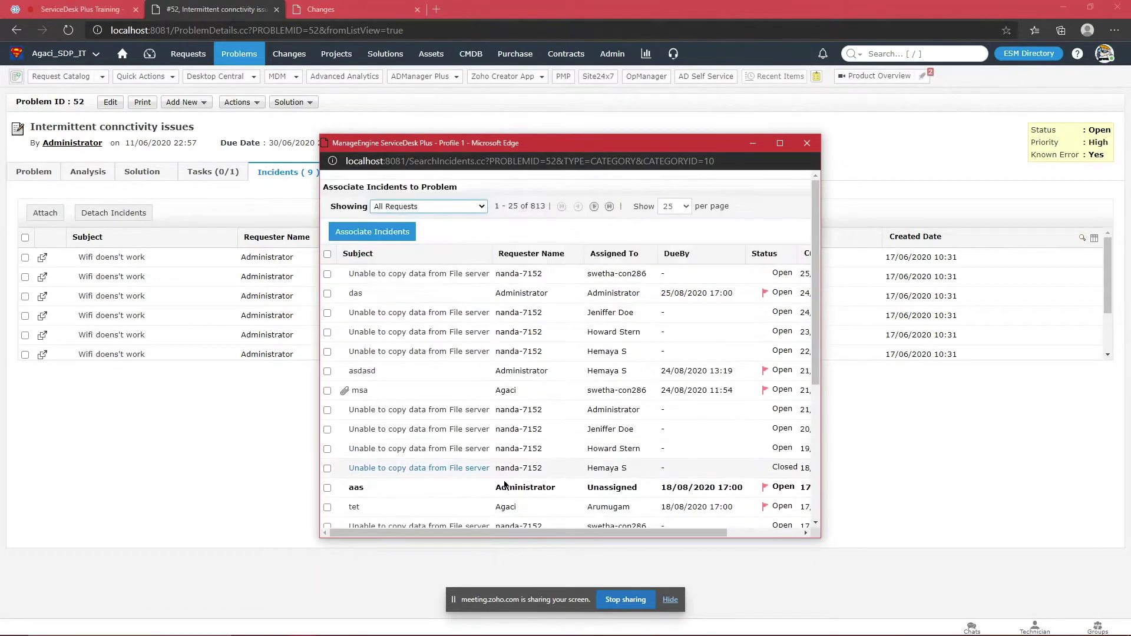
{"action": "left_click_drag", "start_coordinate": [489, 532], "coordinate": [419, 524]}
- Filter subjects by 'wifi', tick the 'Wifi doesn't work' incident and associate it
{"action": "left_click", "coordinate": [797, 254]}
{"action": "left_click", "coordinate": [412, 275]}
{"action": "type", "text": "wifi"}
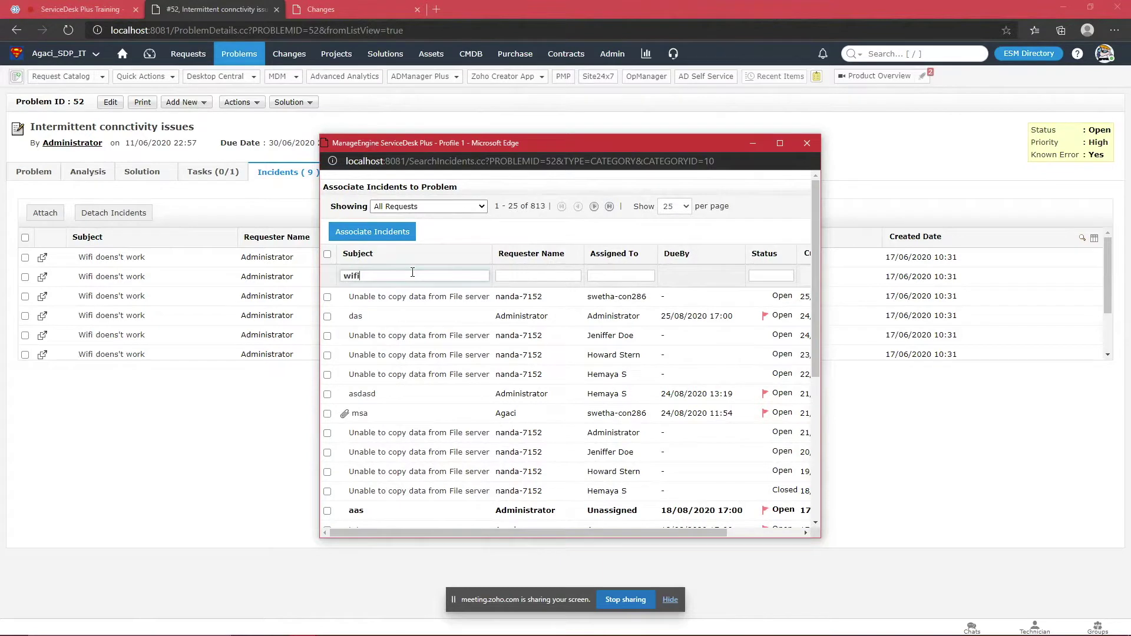
{"action": "key", "text": "Return"}
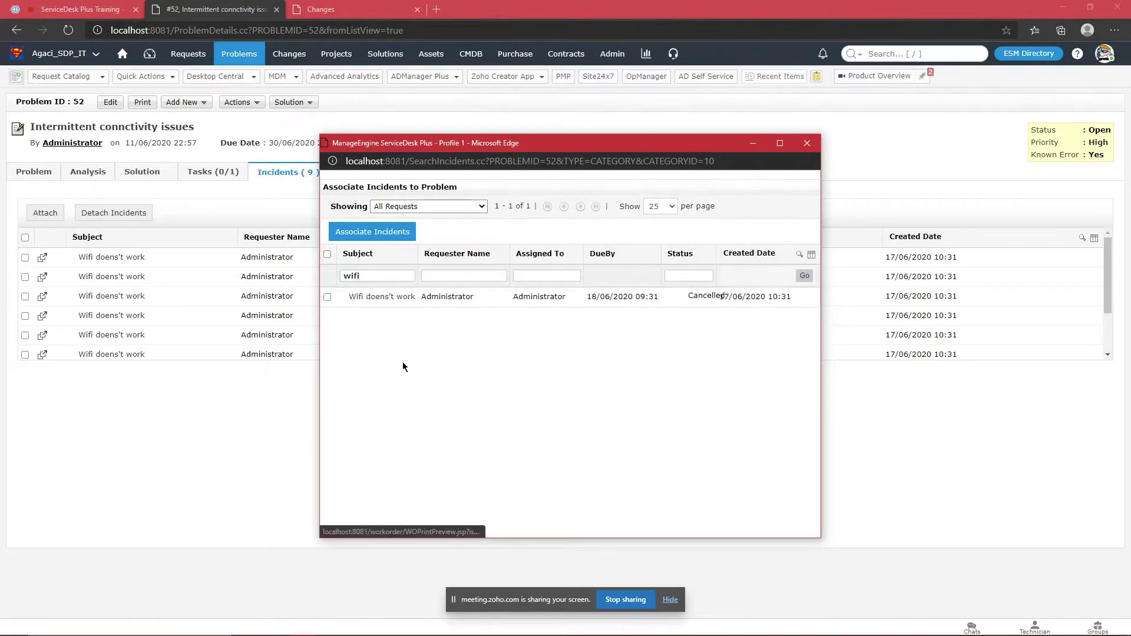
{"action": "left_click", "coordinate": [327, 297]}
{"action": "left_click", "coordinate": [372, 232]}
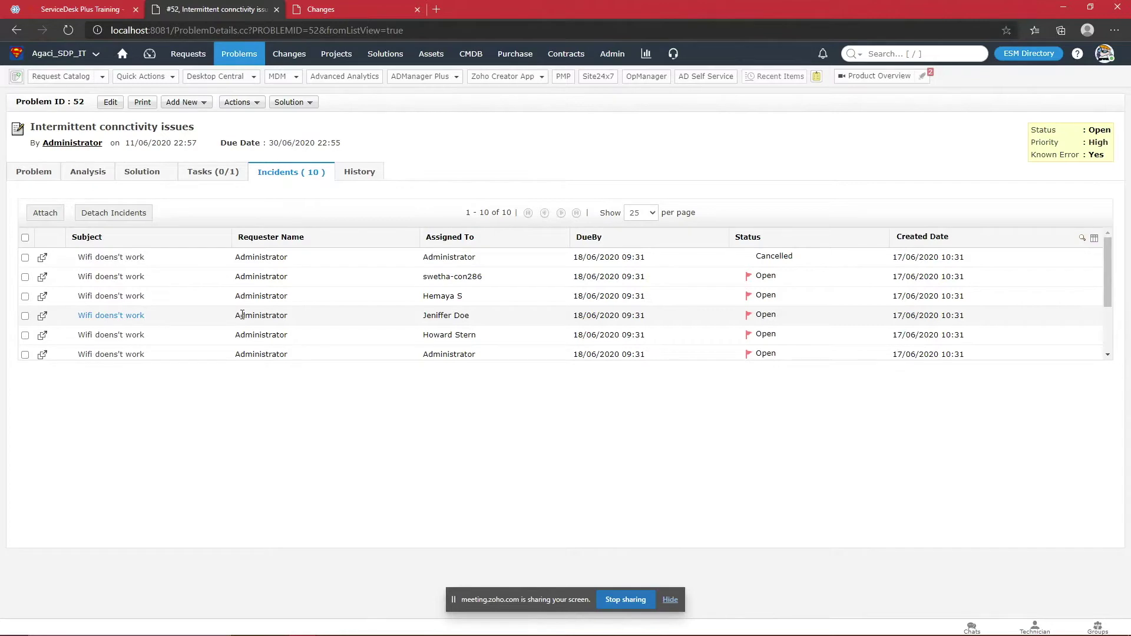
- Scroll through the Incidents (10) list, then return to problem #52's Problem tab
{"action": "scroll", "coordinate": [159, 318], "scroll_direction": "down", "scroll_amount": 3}
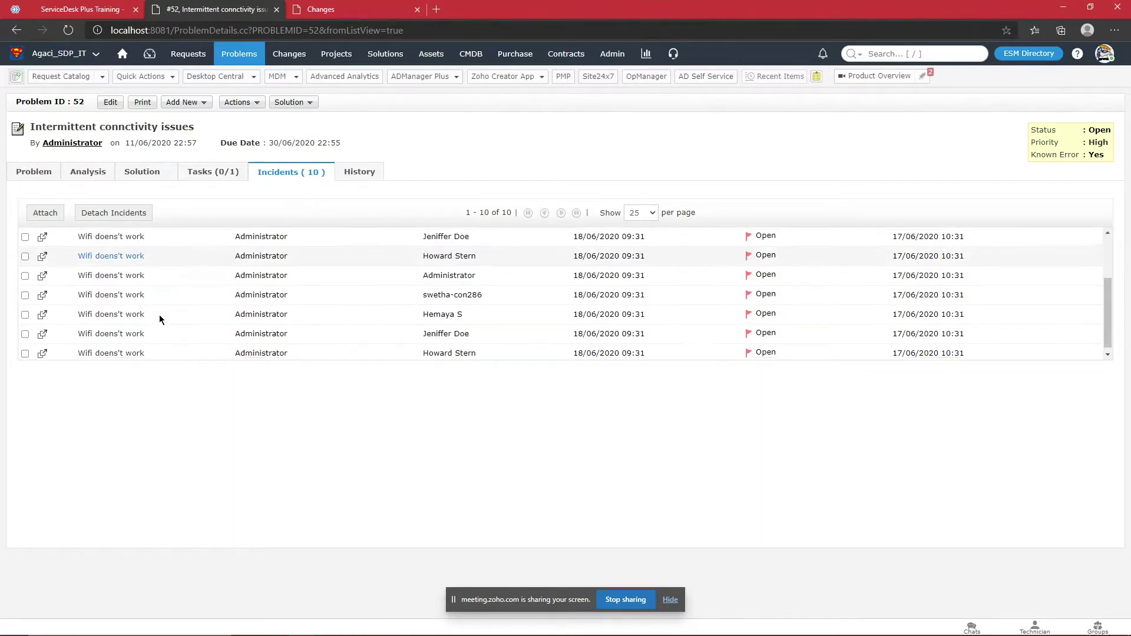
{"action": "scroll", "coordinate": [159, 316], "scroll_direction": "up", "scroll_amount": 3}
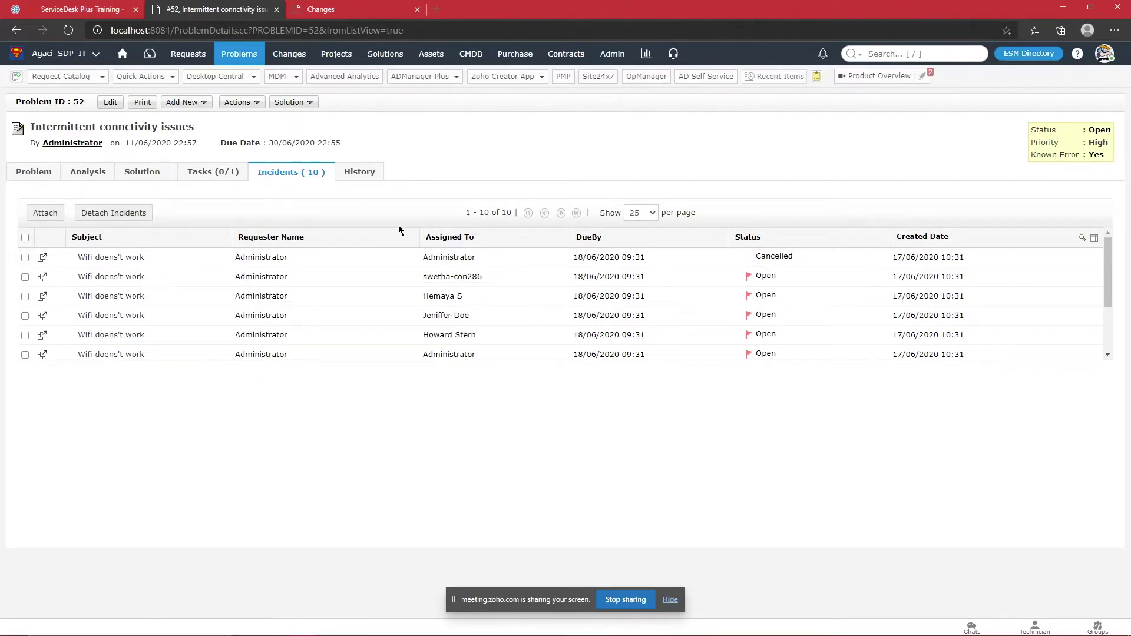
{"action": "scroll", "coordinate": [264, 296], "scroll_direction": "down", "scroll_amount": 2}
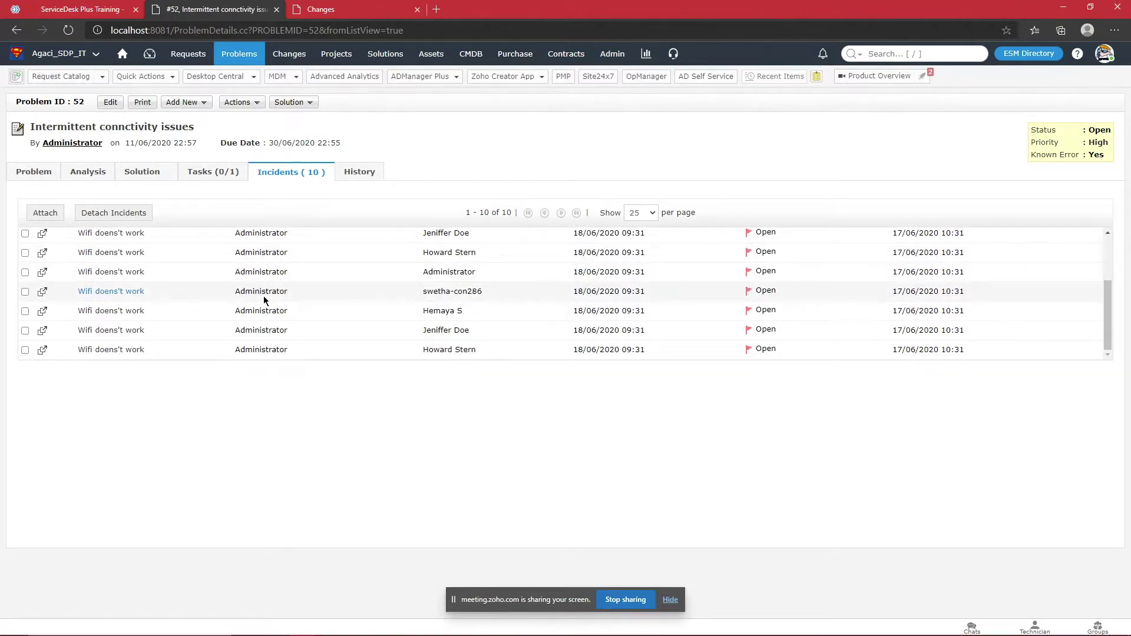
{"action": "left_click", "coordinate": [40, 171]}
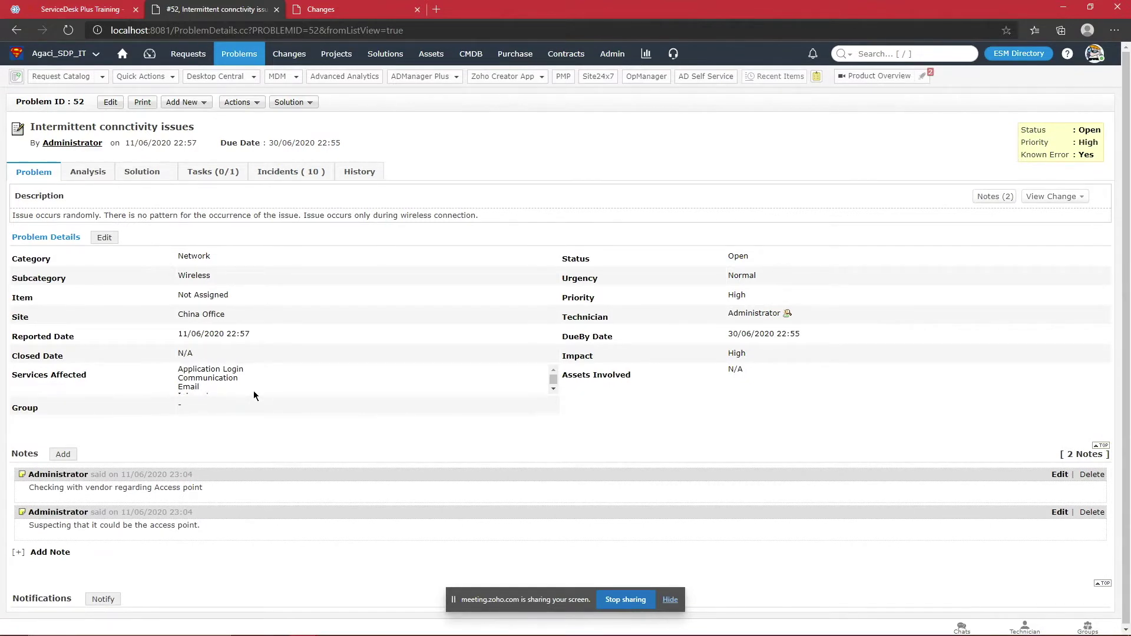
{"action": "left_click_drag", "start_coordinate": [127, 186], "coordinate": [681, 516]}
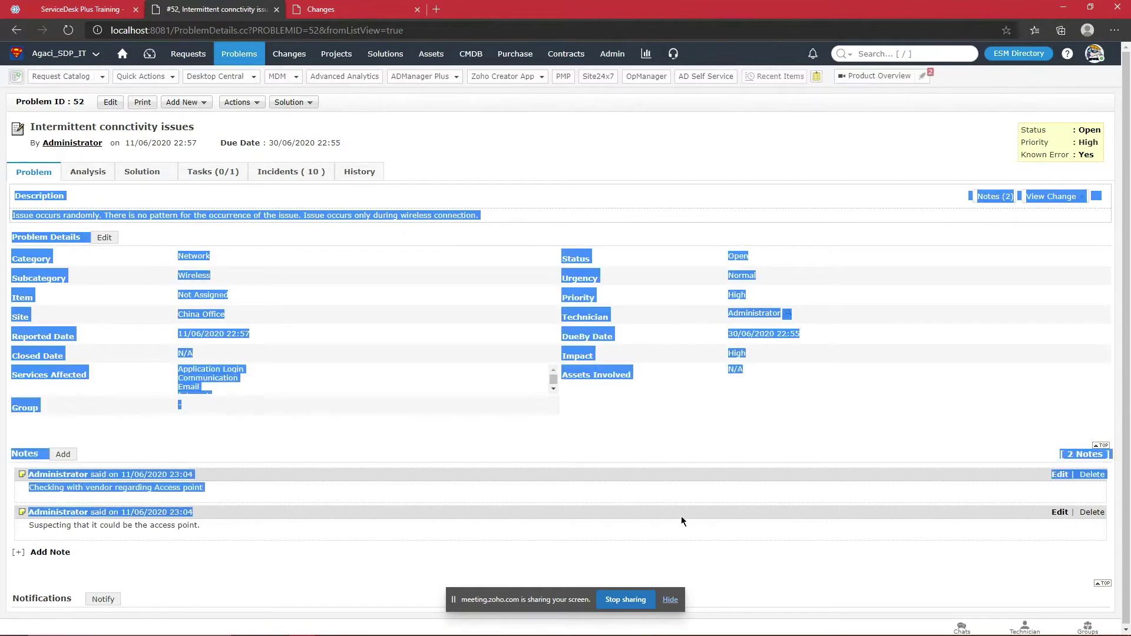
{"action": "left_click", "coordinate": [681, 516]}
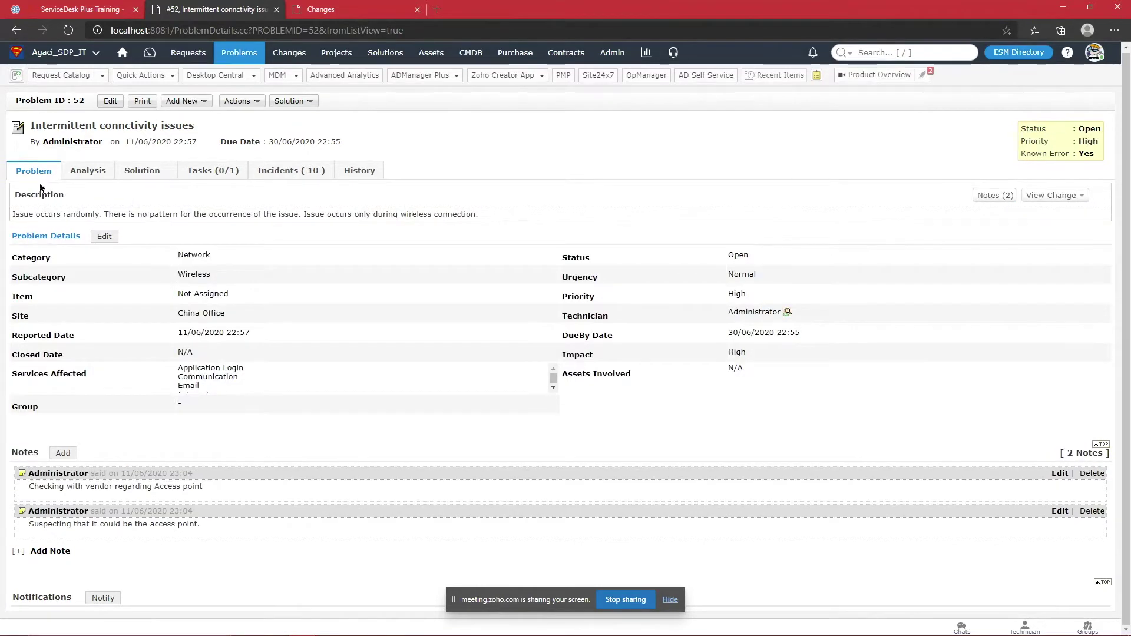
{"action": "left_click_drag", "start_coordinate": [23, 215], "coordinate": [244, 215]}
{"action": "left_click", "coordinate": [274, 216]}
{"action": "left_click_drag", "start_coordinate": [108, 215], "coordinate": [344, 215]}
{"action": "left_click", "coordinate": [344, 214]}
{"action": "left_click_drag", "start_coordinate": [13, 256], "coordinate": [271, 309]}
{"action": "left_click", "coordinate": [271, 309]}
- Open Admin in a new tab, search 'cat' to reach the Category list, then return to #52
{"action": "right_click", "coordinate": [612, 53]}
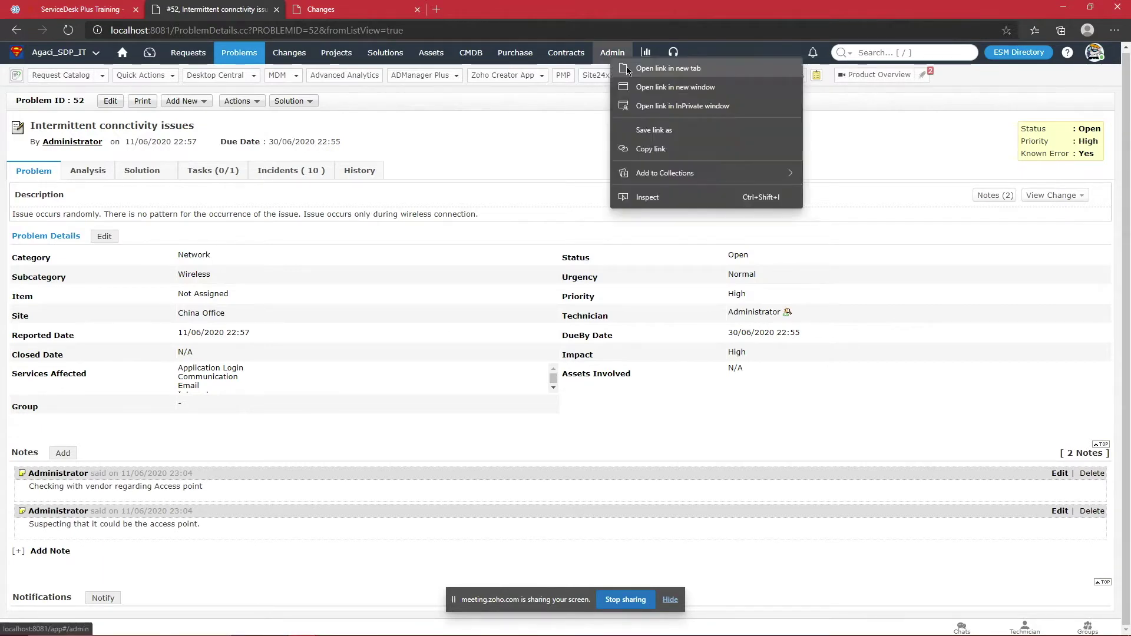
{"action": "left_click", "coordinate": [654, 69]}
{"action": "left_click_drag", "start_coordinate": [359, 18], "coordinate": [507, 13]}
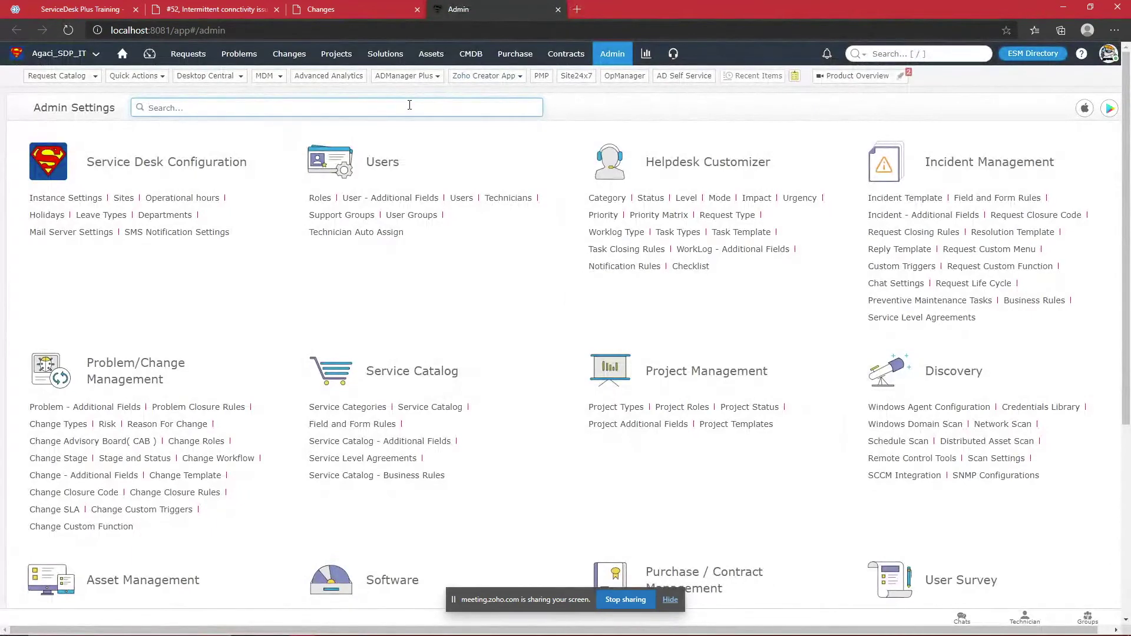
{"action": "type", "text": "cat"}
{"action": "key", "text": "Down"}
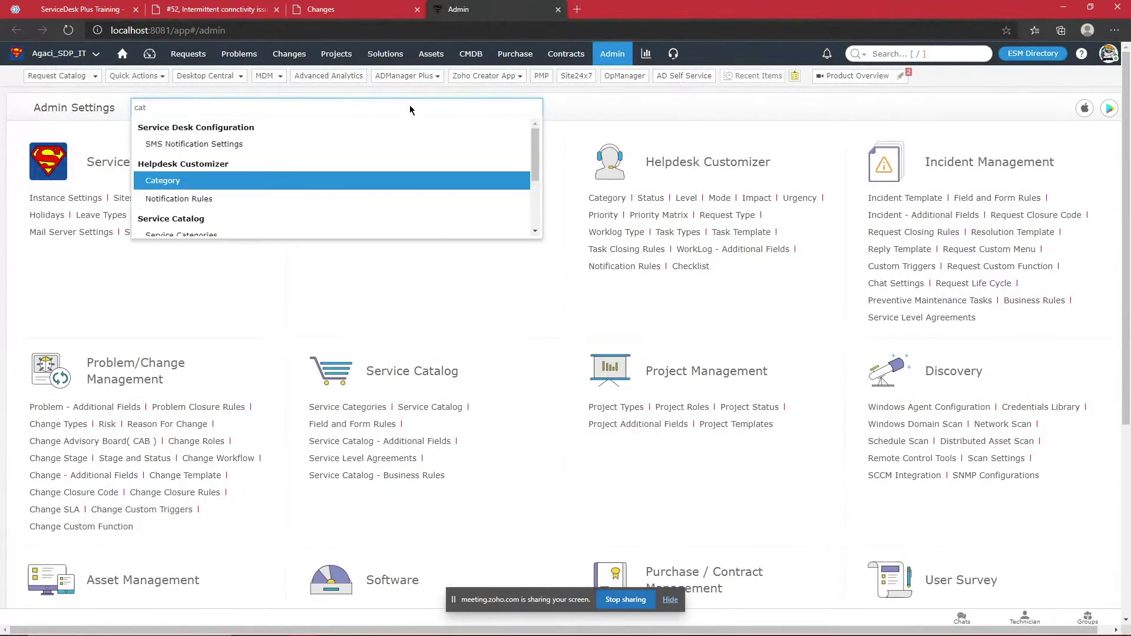
{"action": "key", "text": "Return"}
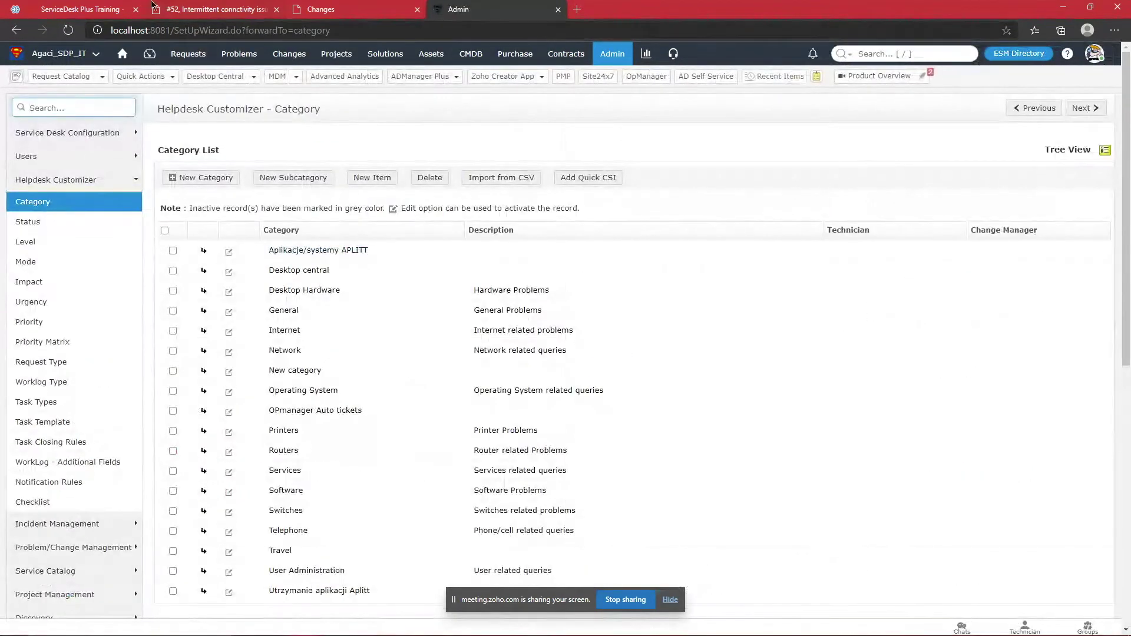
{"action": "left_click", "coordinate": [212, 9]}
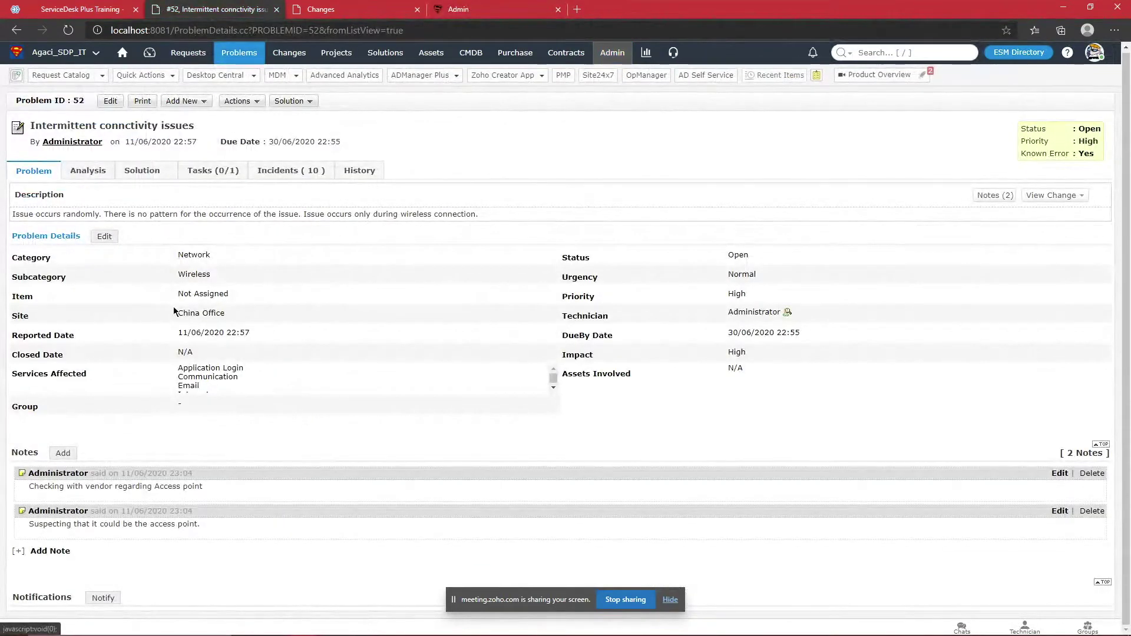
{"action": "scroll", "coordinate": [323, 383], "scroll_direction": "down", "scroll_amount": 1}
{"action": "scroll", "coordinate": [348, 382], "scroll_direction": "up", "scroll_amount": 1}
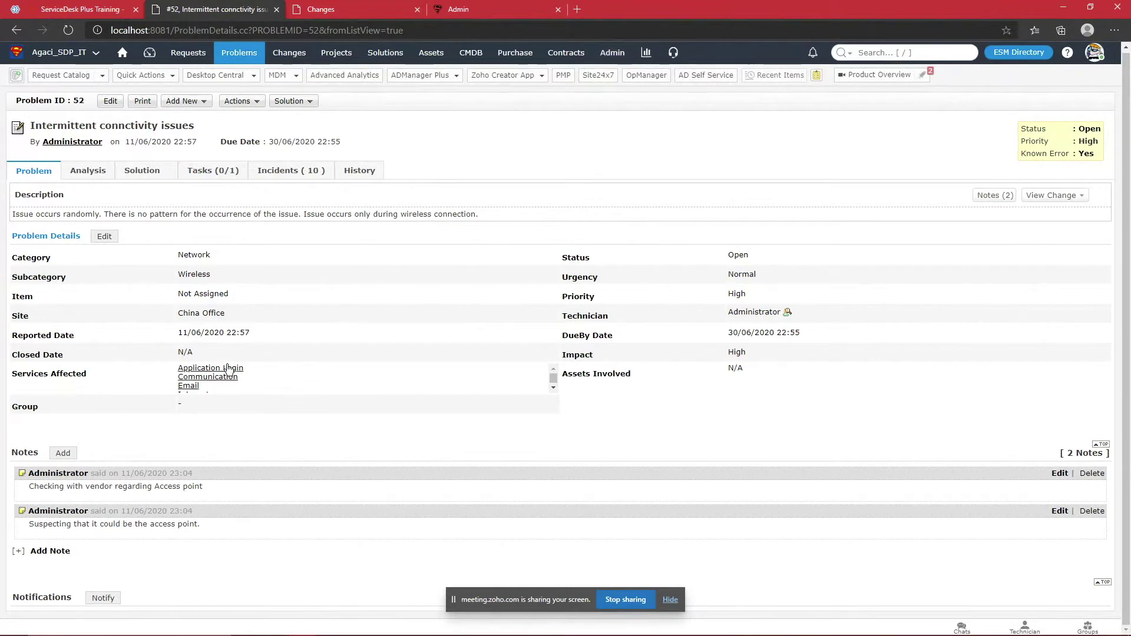
{"action": "scroll", "coordinate": [255, 376], "scroll_direction": "down", "scroll_amount": 1}
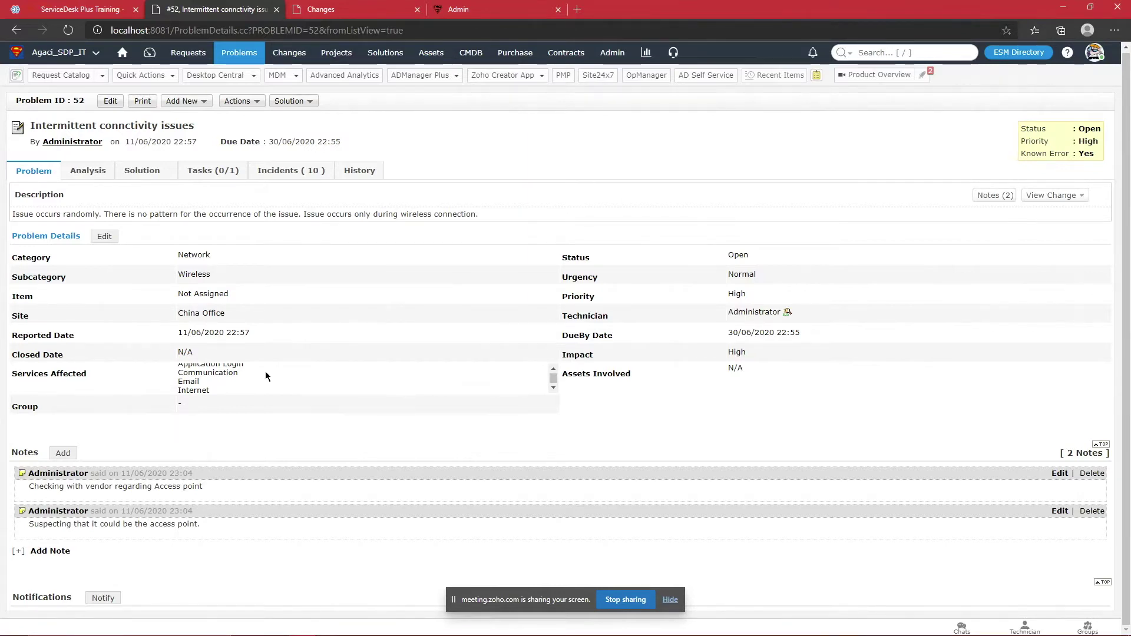
{"action": "left_click", "coordinate": [103, 237]}
{"action": "left_click", "coordinate": [312, 373]}
{"action": "scroll", "coordinate": [313, 377], "scroll_direction": "down", "scroll_amount": 2}
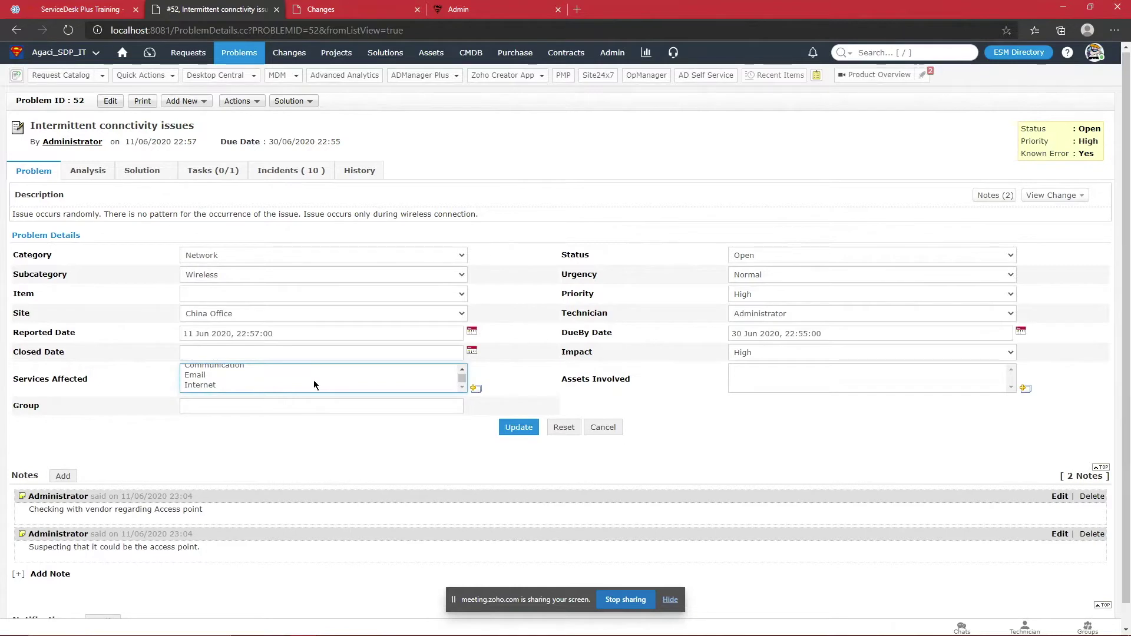
{"action": "scroll", "coordinate": [314, 382], "scroll_direction": "up", "scroll_amount": 1}
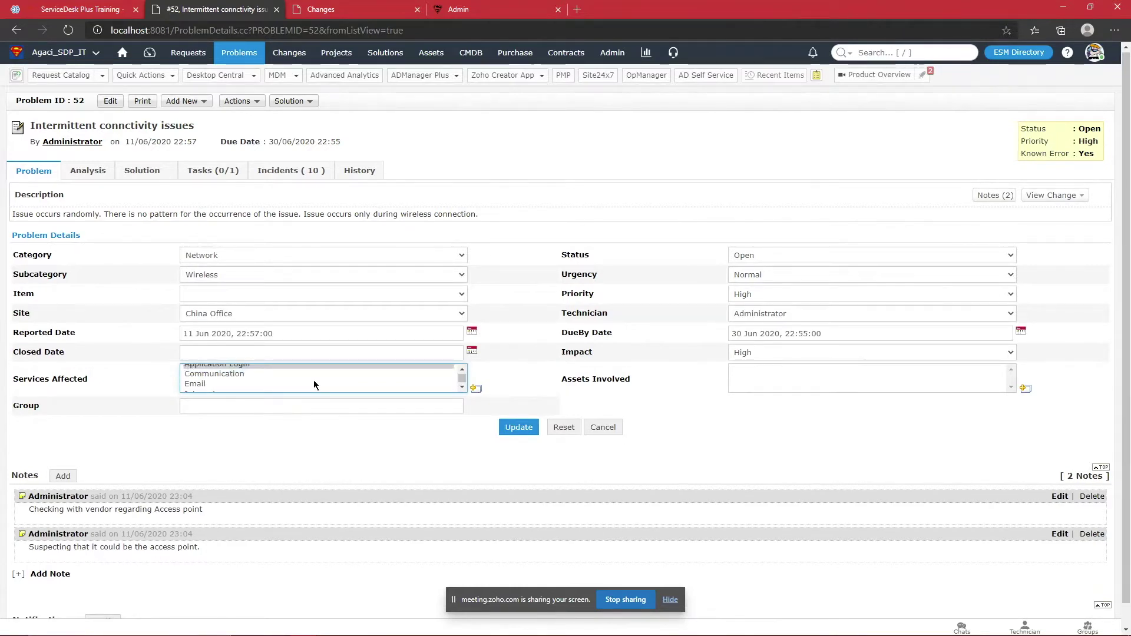
{"action": "left_click", "coordinate": [476, 390]}
{"action": "scroll", "coordinate": [567, 462], "scroll_direction": "down", "scroll_amount": 5}
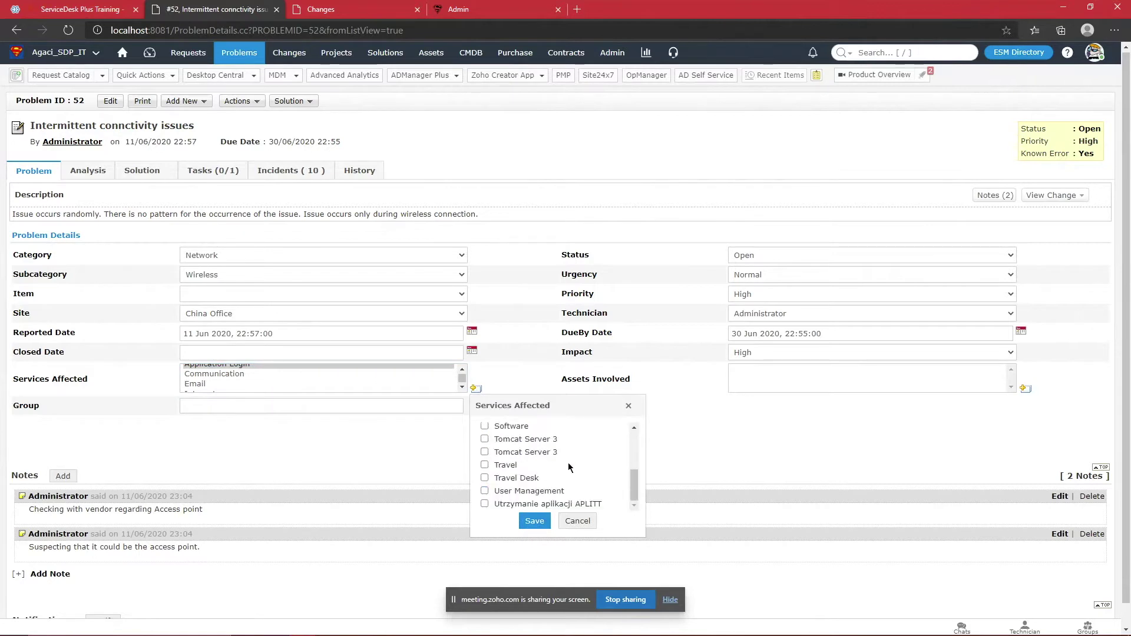
{"action": "scroll", "coordinate": [567, 462], "scroll_direction": "up", "scroll_amount": 6}
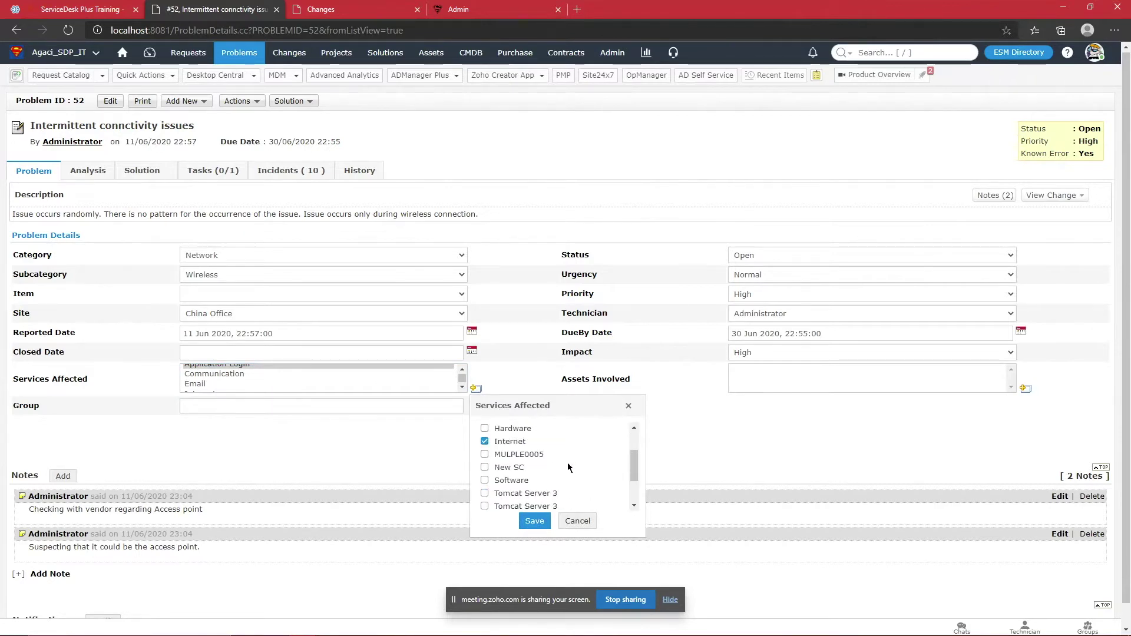
{"action": "left_click", "coordinate": [628, 407]}
{"action": "left_click", "coordinate": [600, 429]}
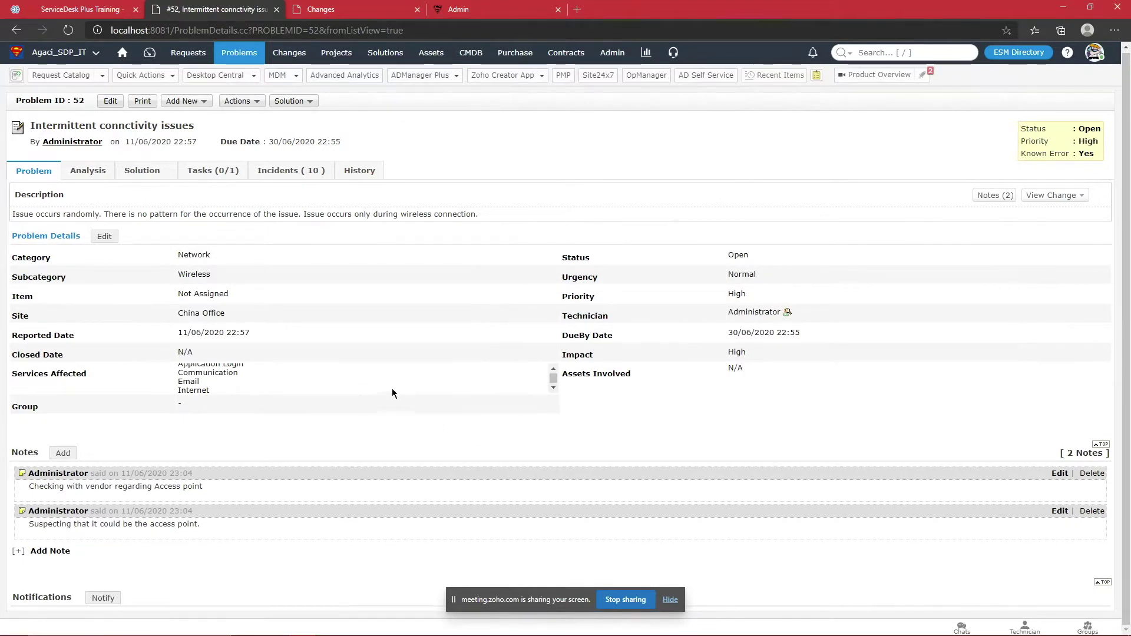
{"action": "scroll", "coordinate": [391, 388], "scroll_direction": "down", "scroll_amount": 1}
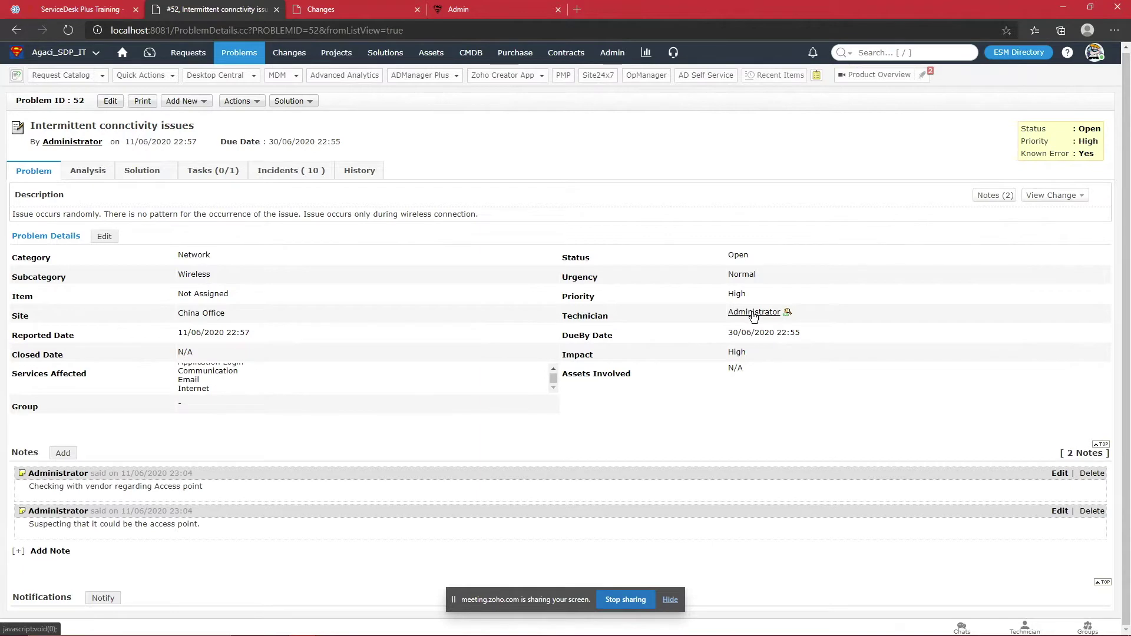
- Point out the vendor access point note, then open problem #52's Analysis tab
{"action": "triple_click", "coordinate": [153, 486]}
{"action": "left_click", "coordinate": [183, 486]}
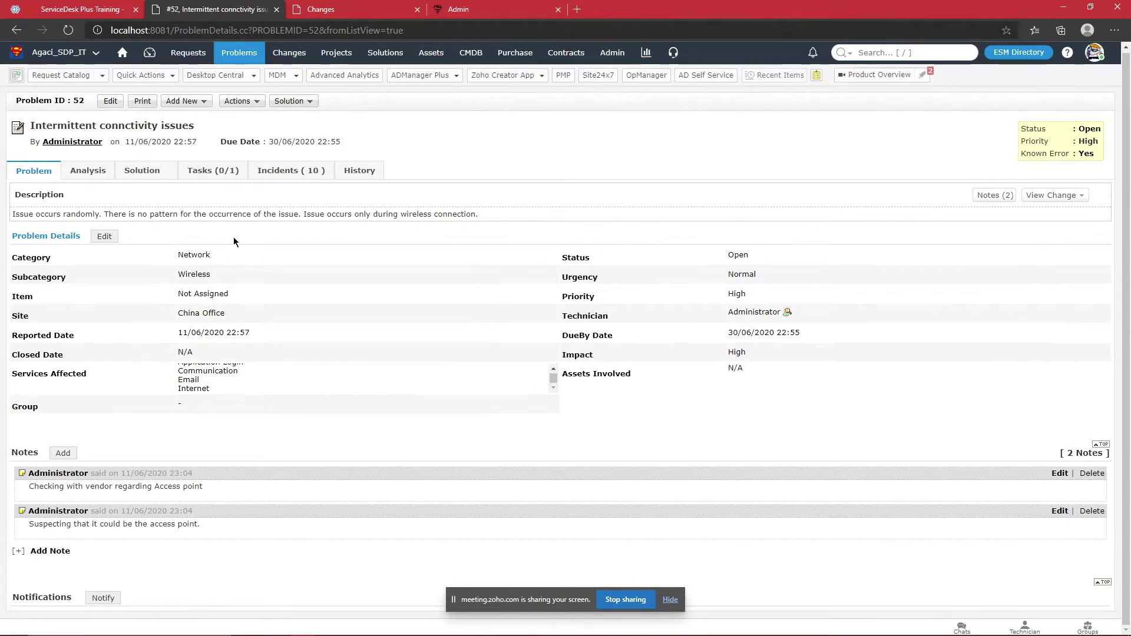
{"action": "left_click", "coordinate": [79, 175]}
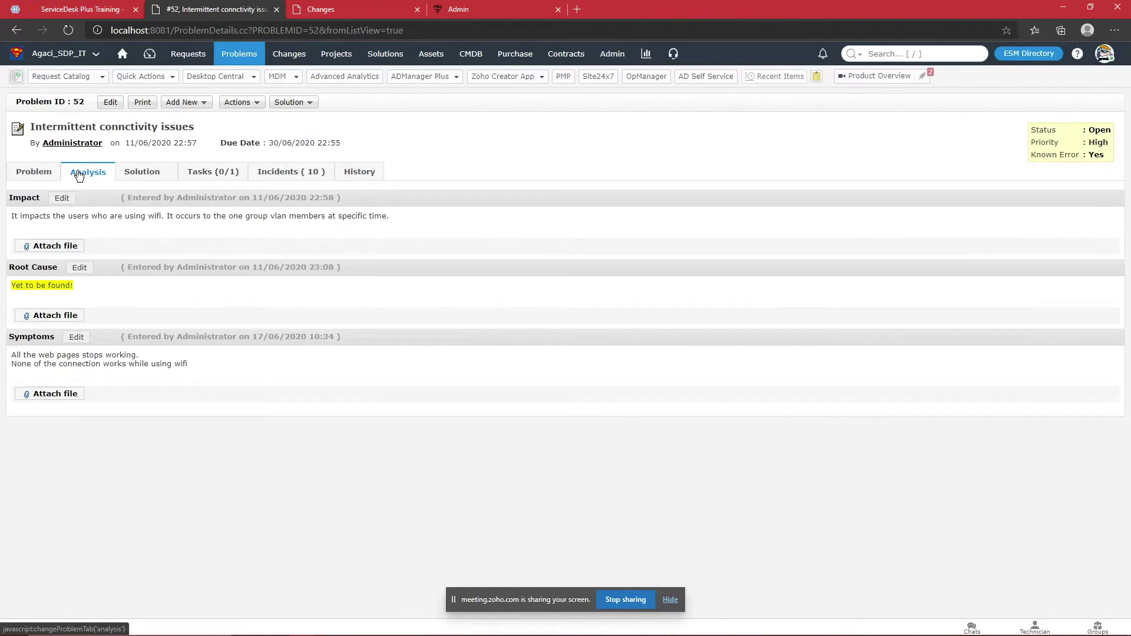
{"action": "triple_click", "coordinate": [105, 216]}
{"action": "double_click", "coordinate": [105, 216]}
{"action": "triple_click", "coordinate": [104, 216]}
{"action": "left_click", "coordinate": [138, 227]}
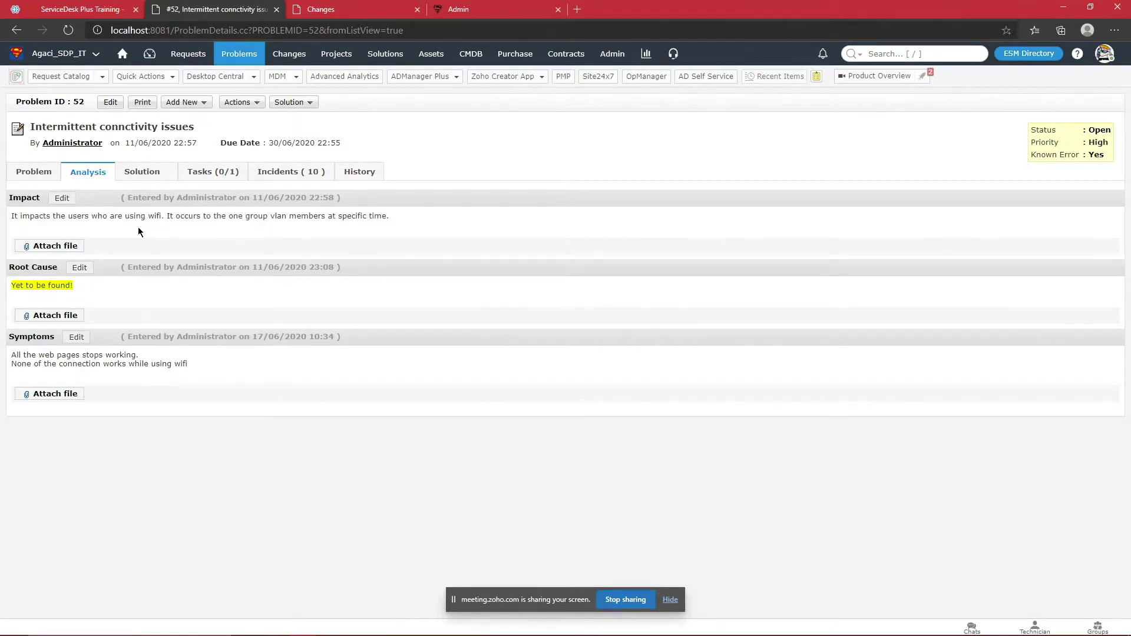
{"action": "left_click", "coordinate": [63, 198]}
{"action": "left_click", "coordinate": [406, 260]}
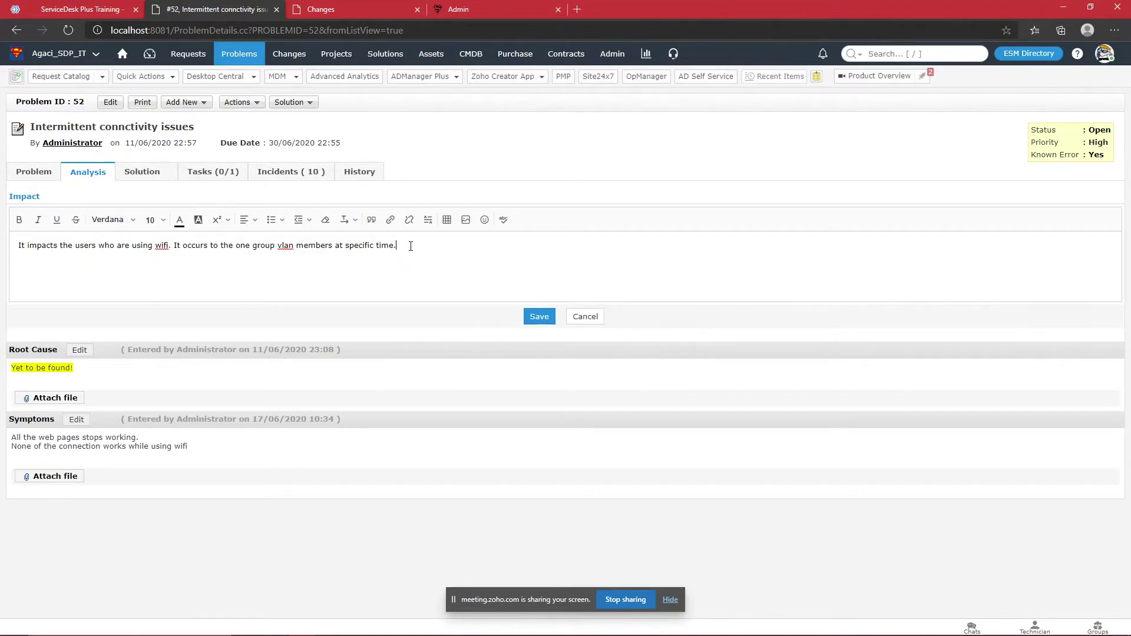
{"action": "left_click", "coordinate": [587, 317]}
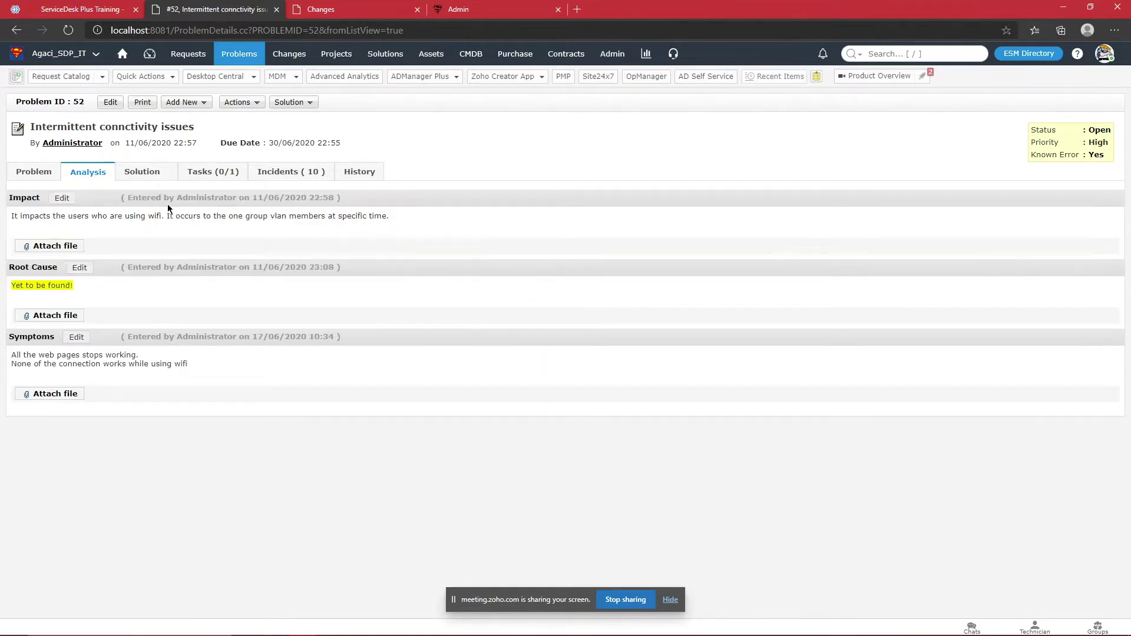
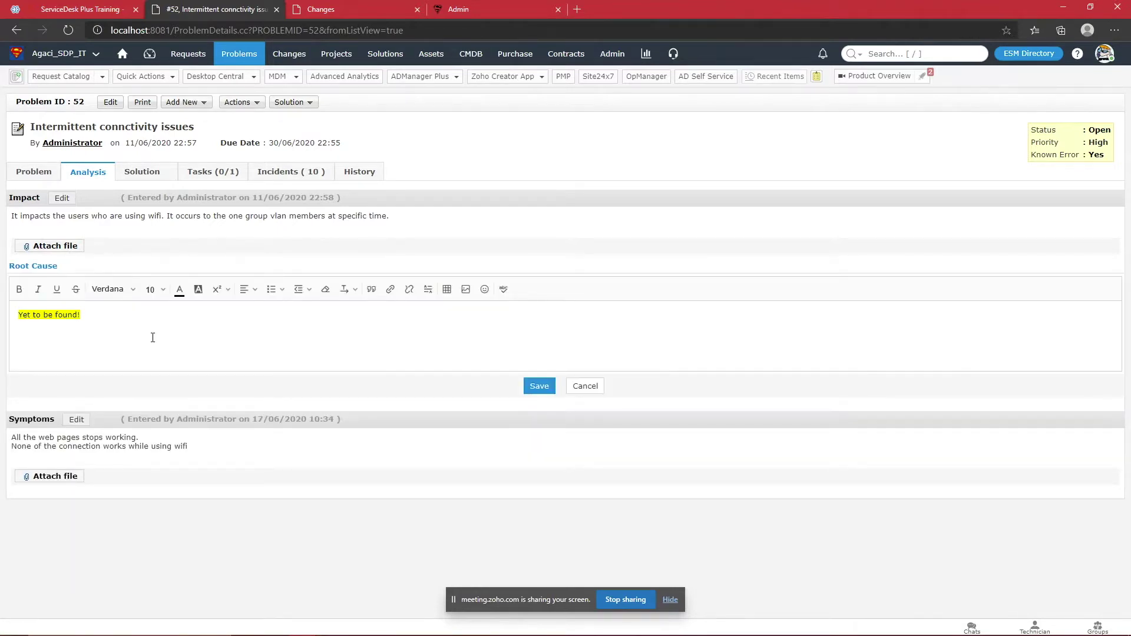
- Cancel the Root Cause edit, leaving the text 'Yet to be found!' unsaved and unchanged
{"action": "left_click_drag", "start_coordinate": [81, 315], "coordinate": [3, 310]}
{"action": "left_click", "coordinate": [83, 315]}
{"action": "left_click", "coordinate": [115, 323]}
{"action": "left_click", "coordinate": [585, 386]}
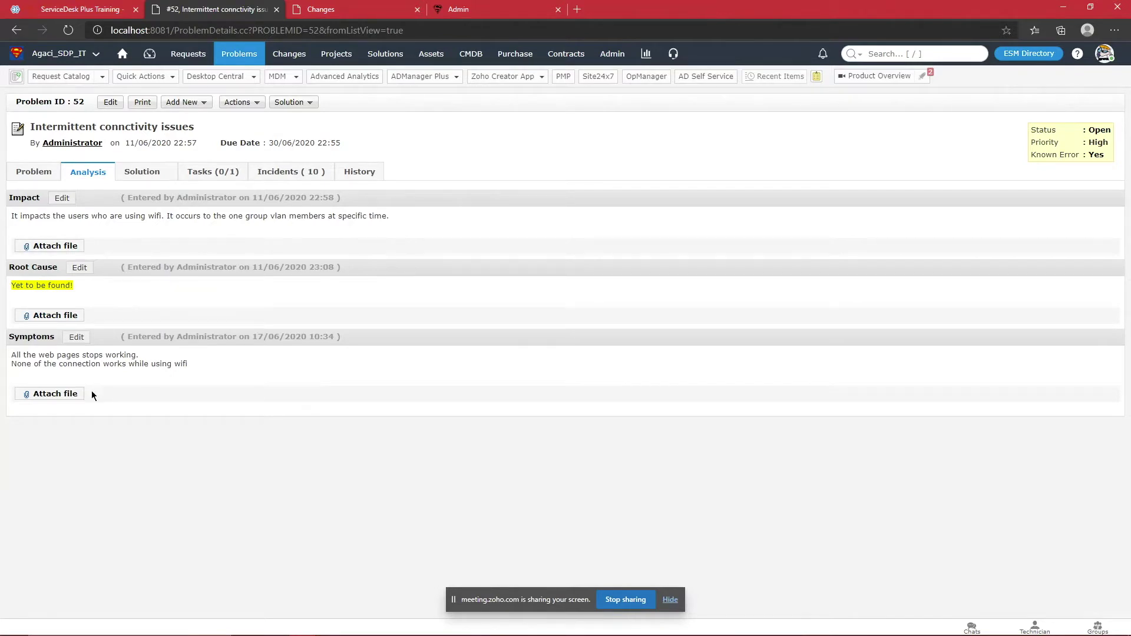
- Open and close the Symptoms attachment form, then open and cancel the Symptoms editor
{"action": "left_click", "coordinate": [62, 395]}
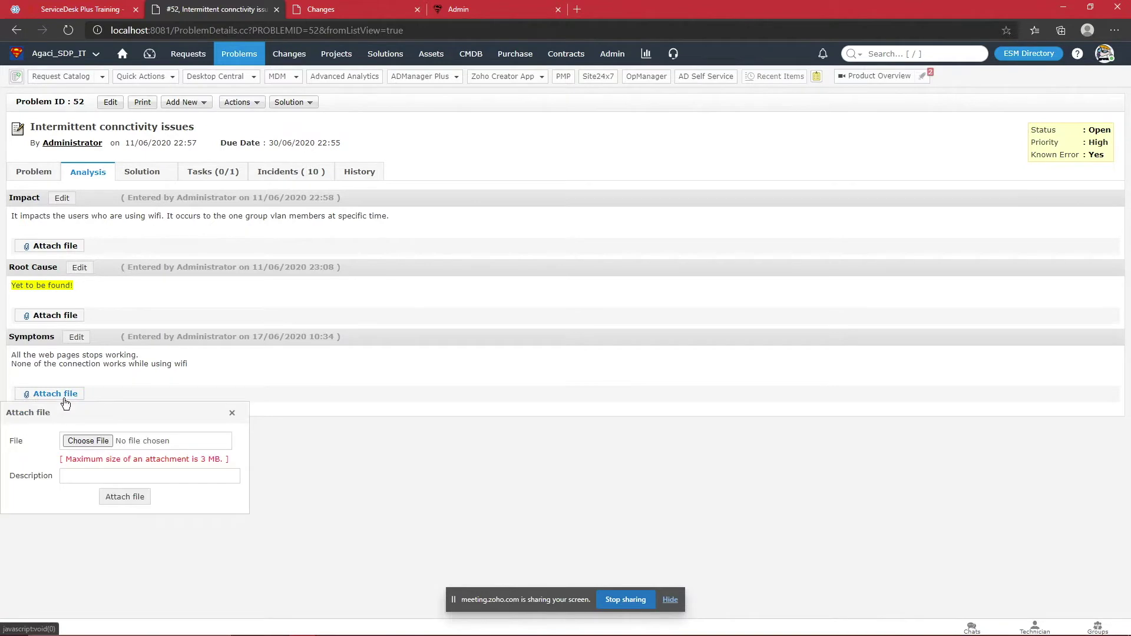
{"action": "left_click", "coordinate": [232, 413]}
{"action": "left_click", "coordinate": [77, 337]}
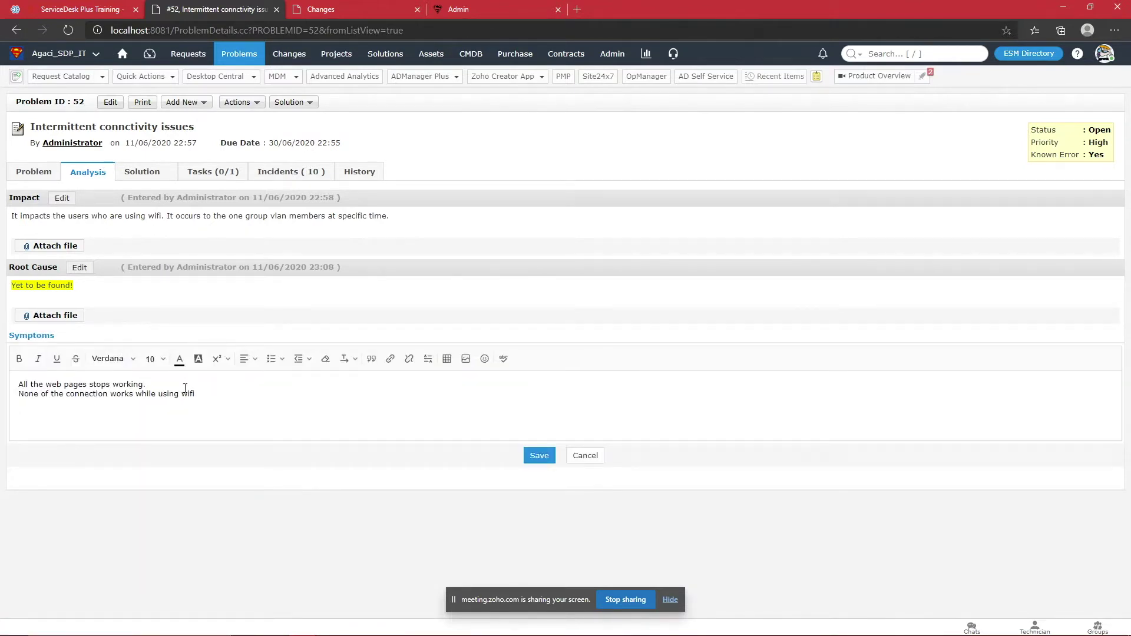
{"action": "left_click", "coordinate": [585, 456]}
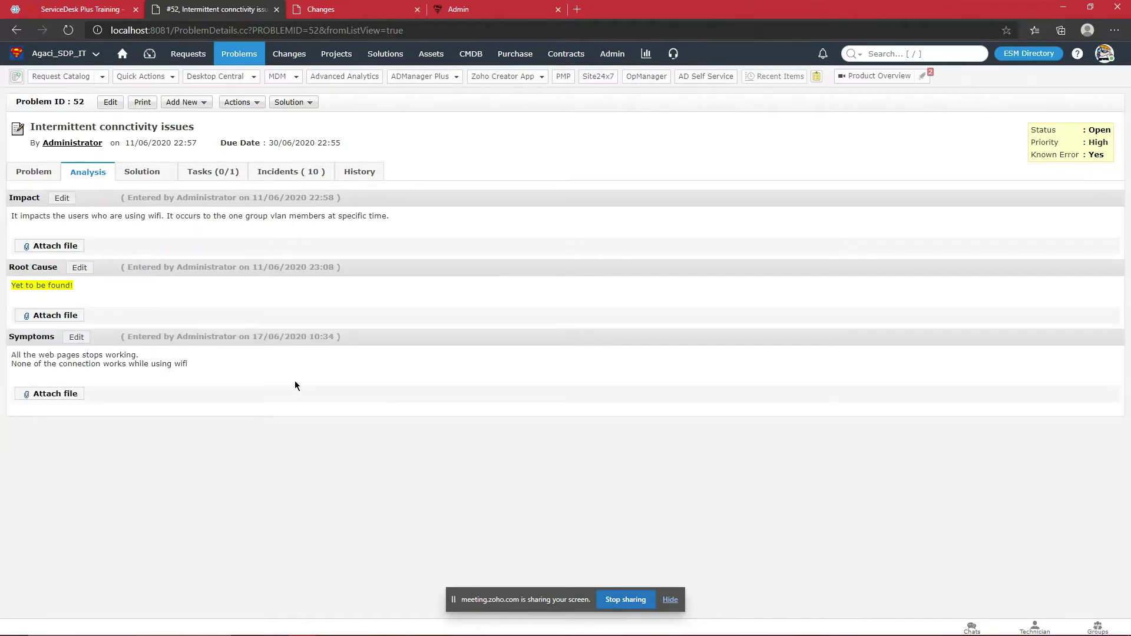
- Highlight the Symptoms text, then view the Solution tab with the wired-connection workaround
{"action": "left_click_drag", "start_coordinate": [197, 363], "coordinate": [54, 345]}
{"action": "left_click", "coordinate": [192, 367]}
{"action": "triple_click", "coordinate": [193, 367]}
{"action": "left_click", "coordinate": [115, 243]}
{"action": "left_click", "coordinate": [151, 181]}
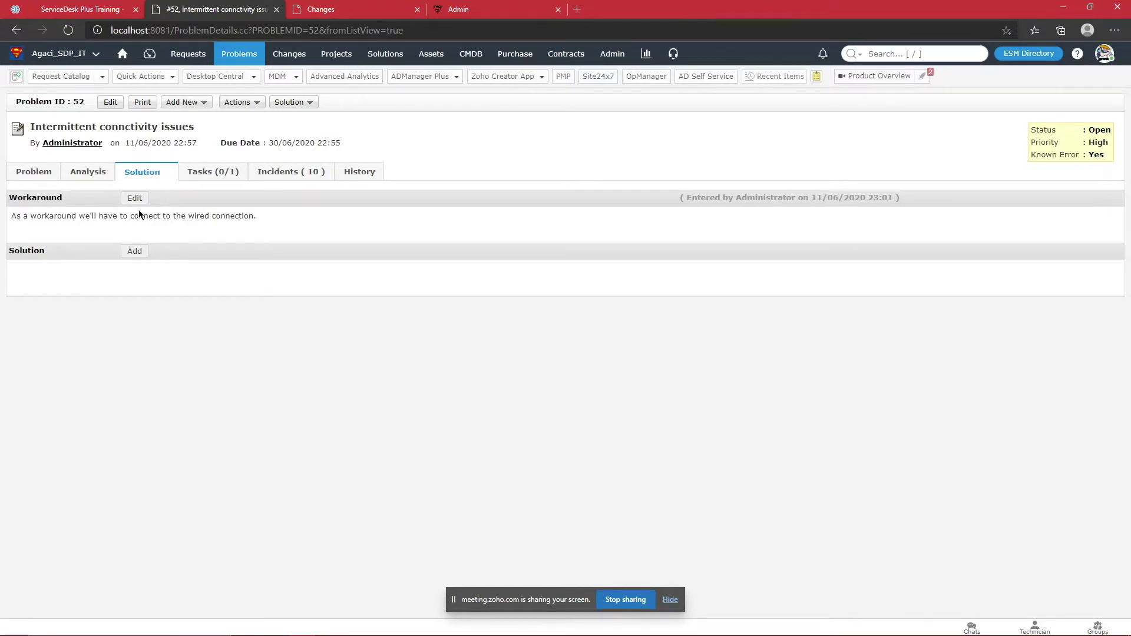
- Start a new solution published to the Self-Service Portal for the Developmet group, topic Network
{"action": "left_click", "coordinate": [135, 252]}
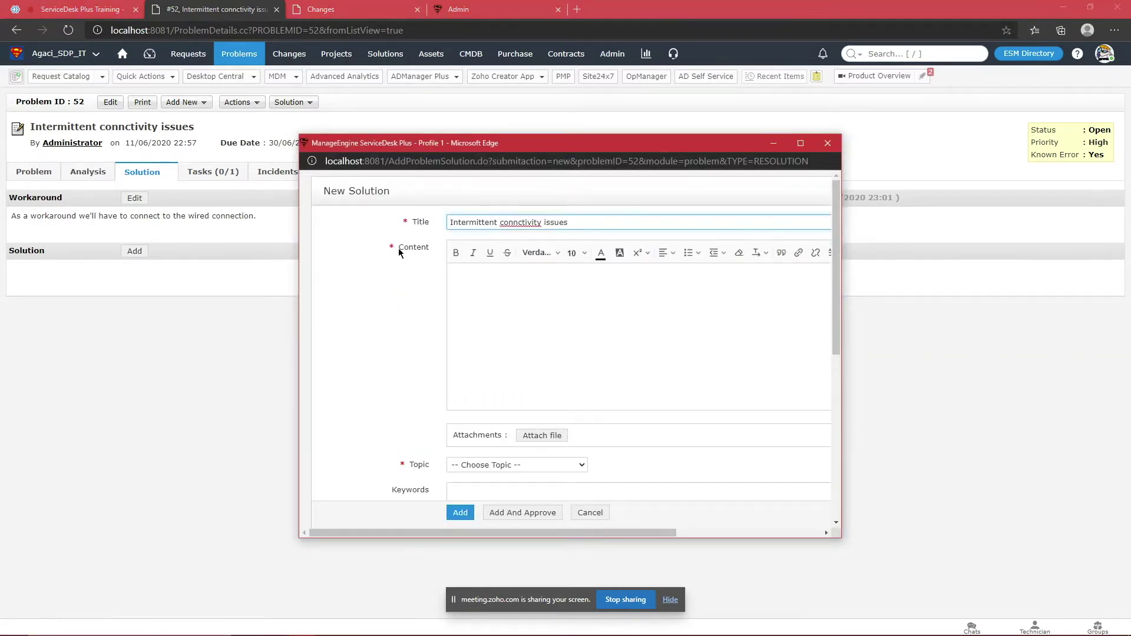
{"action": "scroll", "coordinate": [558, 270], "scroll_direction": "down", "scroll_amount": 6}
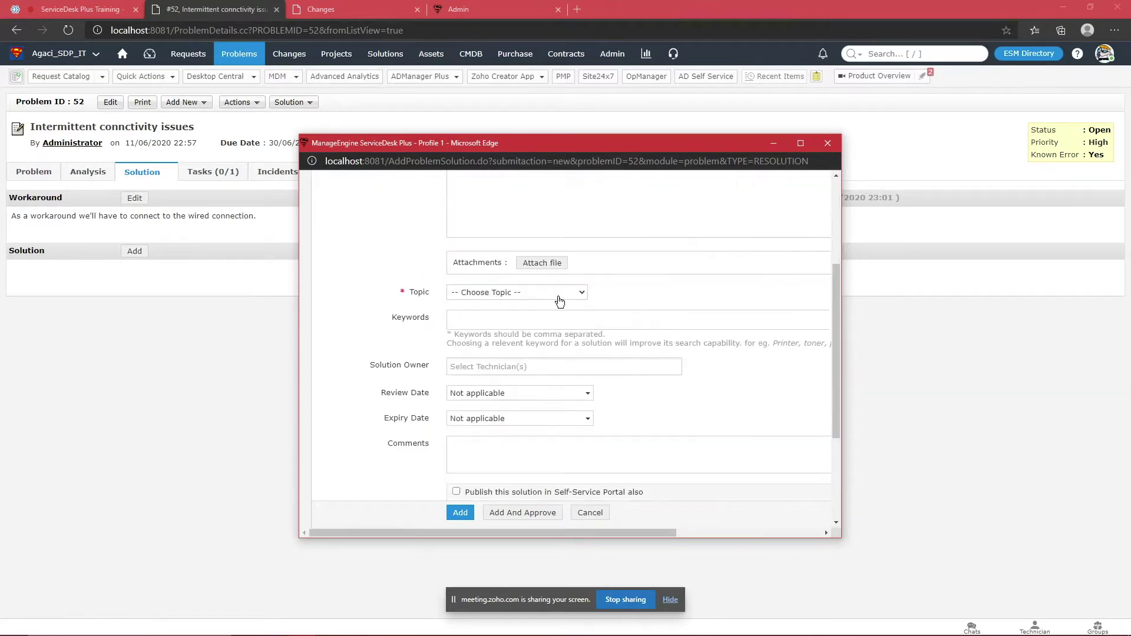
{"action": "left_click", "coordinate": [480, 329]}
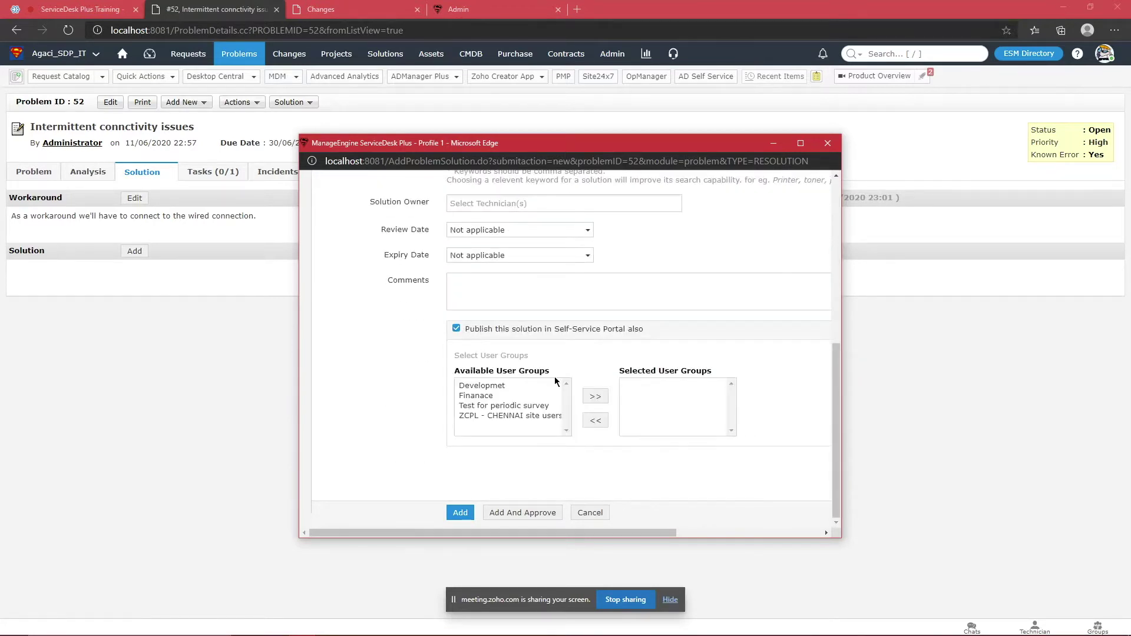
{"action": "left_click", "coordinate": [521, 386]}
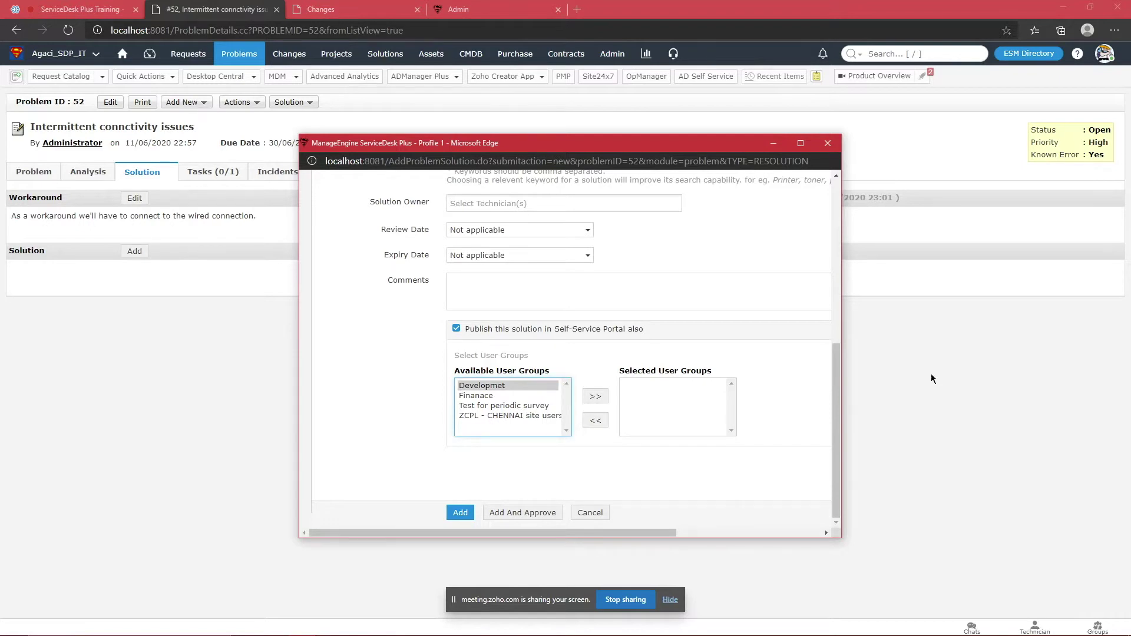
{"action": "scroll", "coordinate": [591, 380], "scroll_direction": "up", "scroll_amount": 5}
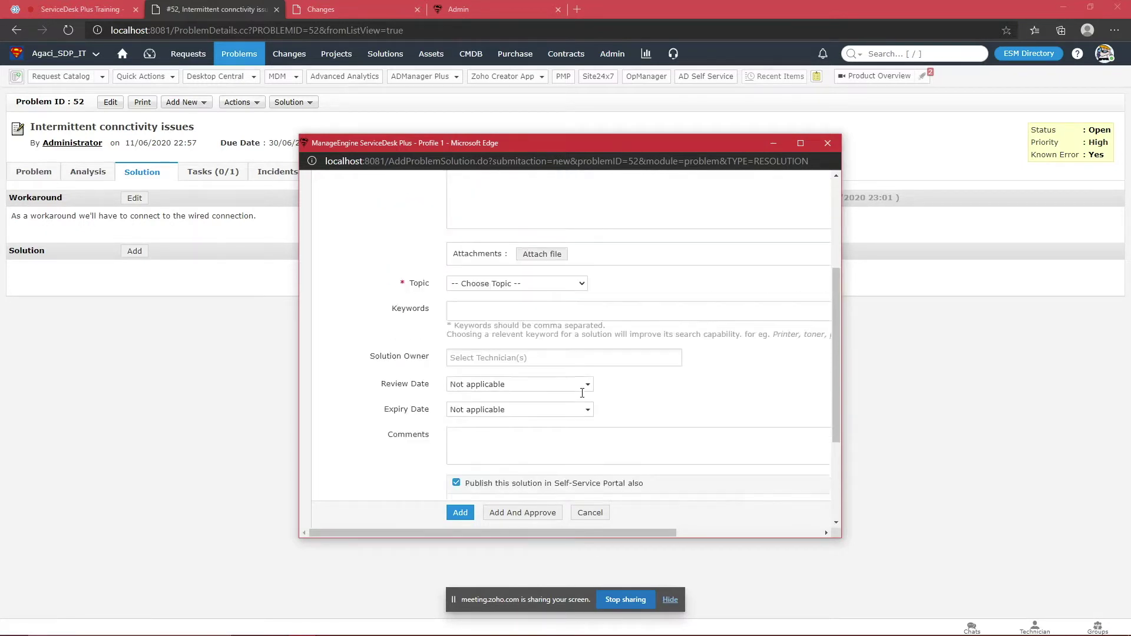
{"action": "scroll", "coordinate": [558, 384], "scroll_direction": "up", "scroll_amount": 1}
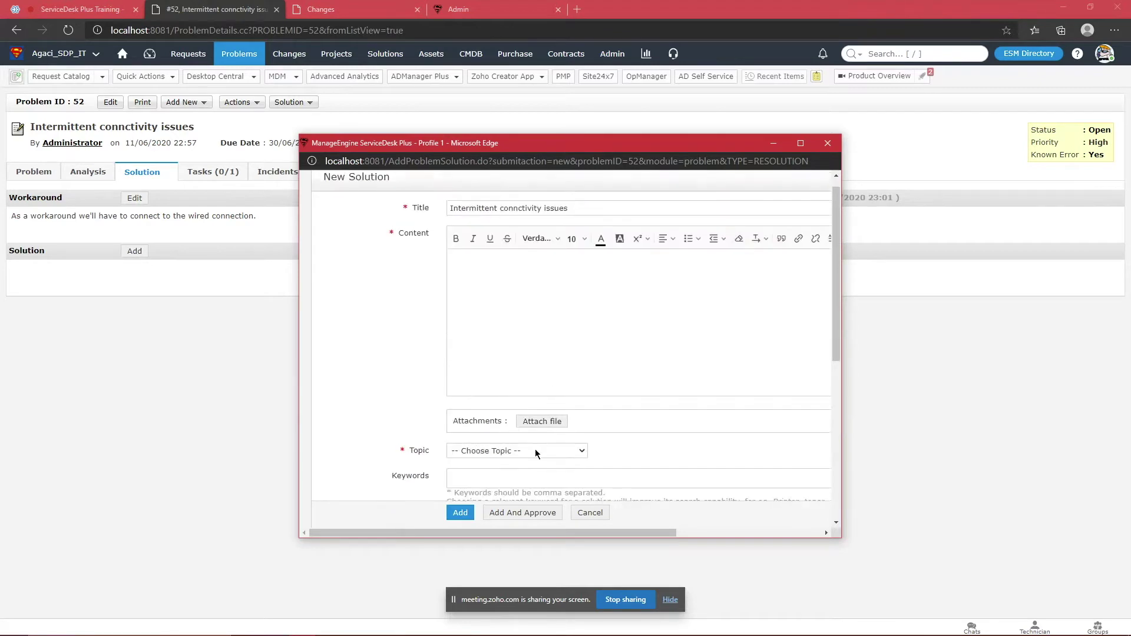
{"action": "left_click", "coordinate": [535, 451]}
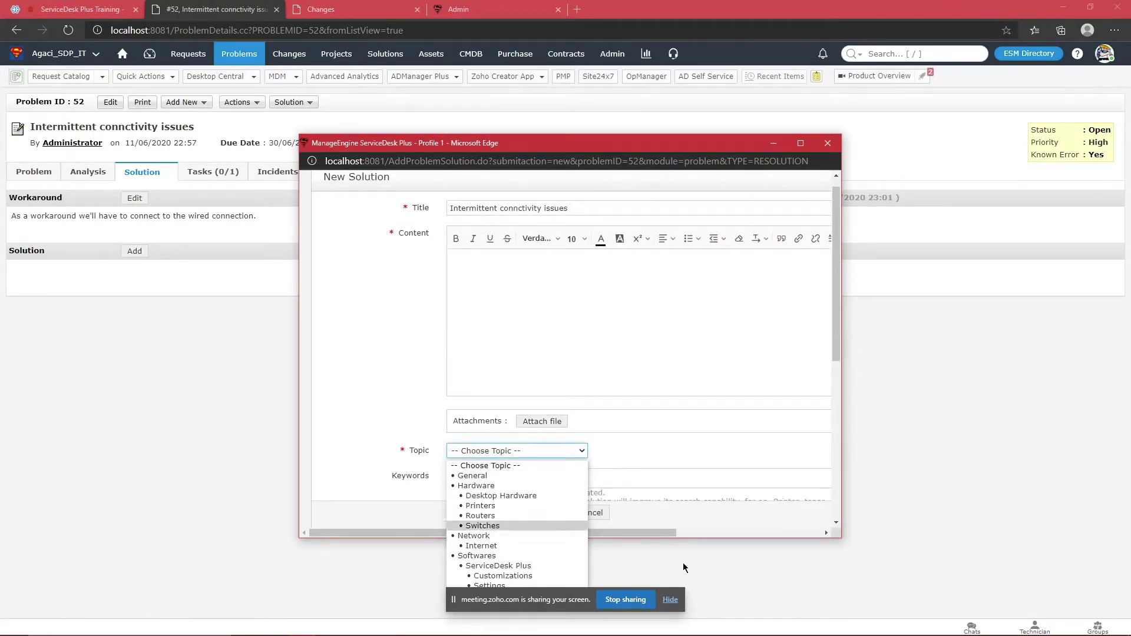
{"action": "left_click", "coordinate": [477, 536]}
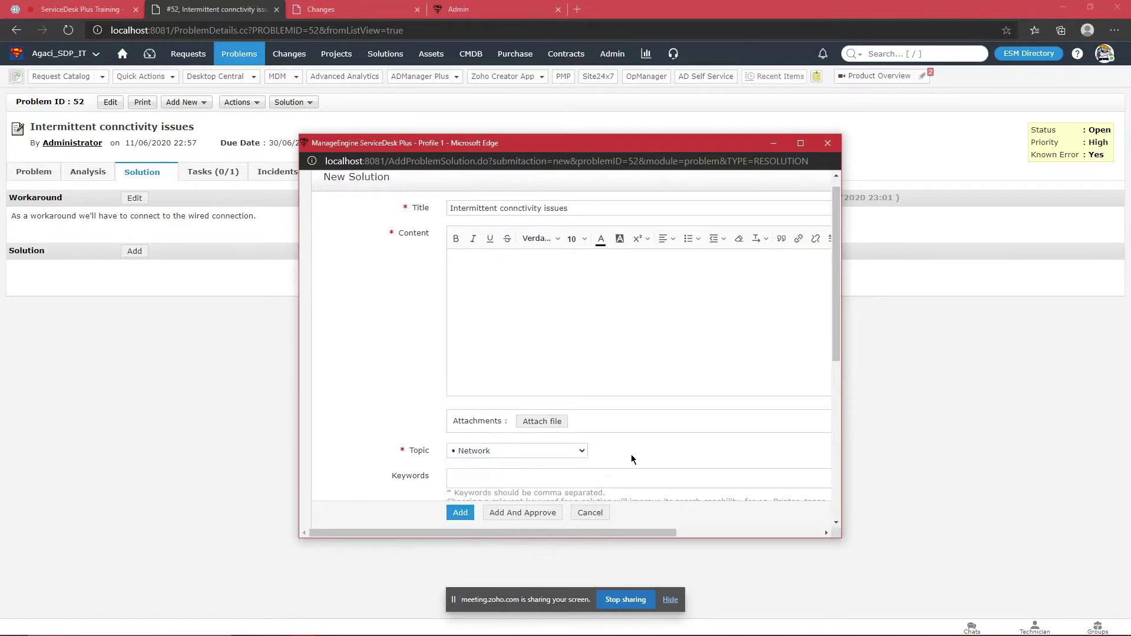
- Enter 'test' as the solution content and add and approve it
{"action": "scroll", "coordinate": [624, 450], "scroll_direction": "down", "scroll_amount": 3}
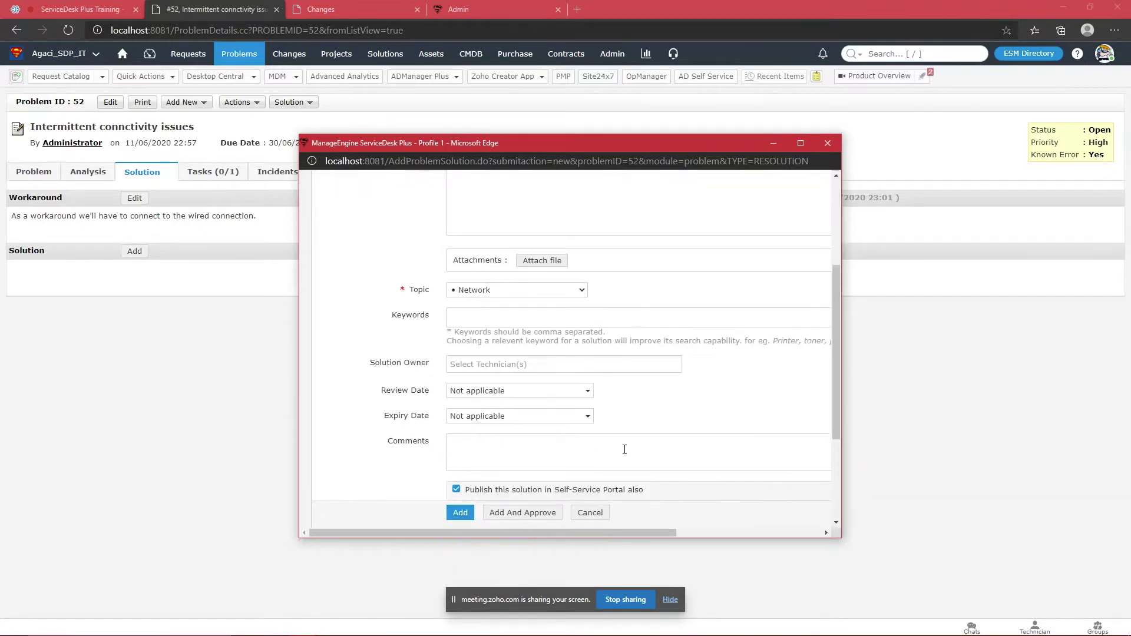
{"action": "left_click", "coordinate": [497, 514]}
{"action": "left_click", "coordinate": [672, 223]}
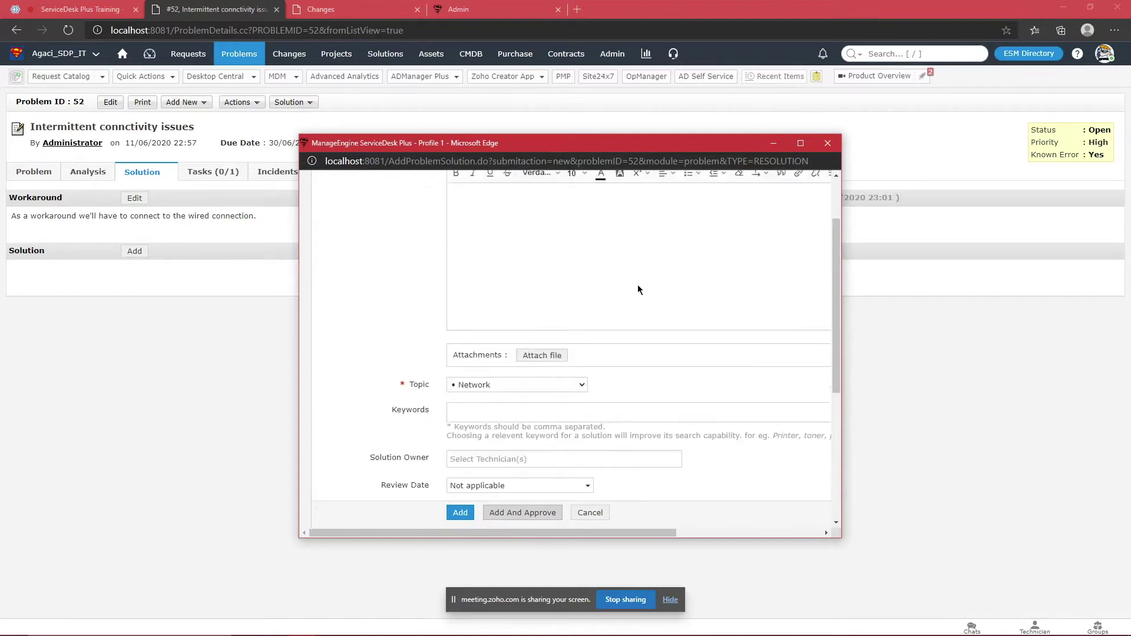
{"action": "type", "text": "test"}
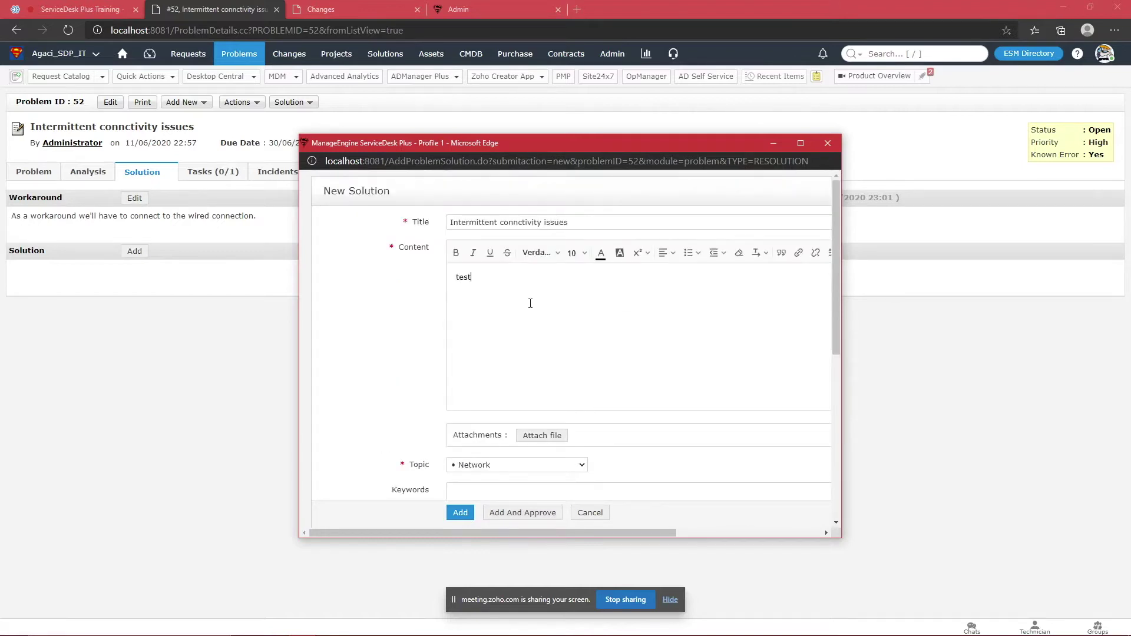
{"action": "left_click", "coordinate": [528, 515]}
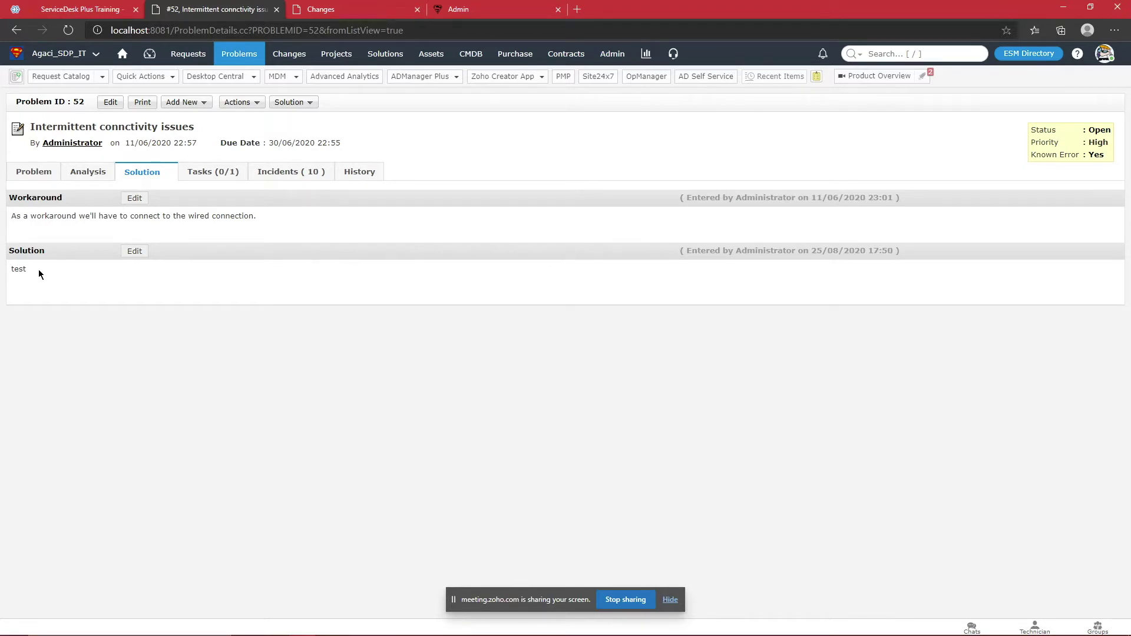
{"action": "left_click", "coordinate": [140, 201]}
{"action": "scroll", "coordinate": [564, 267], "scroll_direction": "down", "scroll_amount": 6}
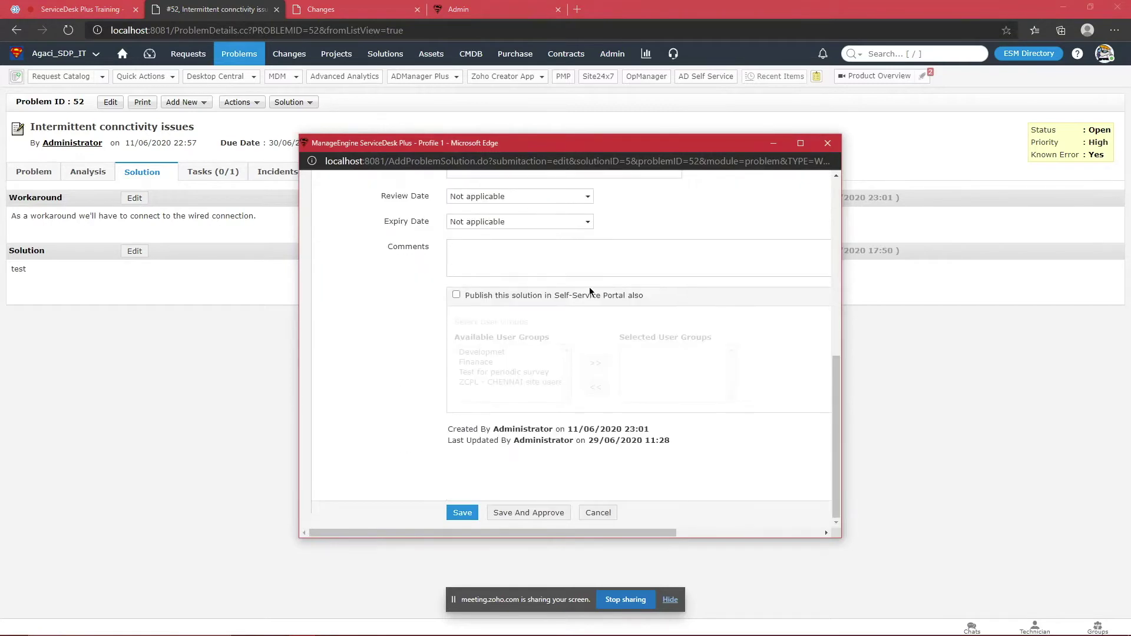
{"action": "scroll", "coordinate": [584, 290], "scroll_direction": "up", "scroll_amount": 2}
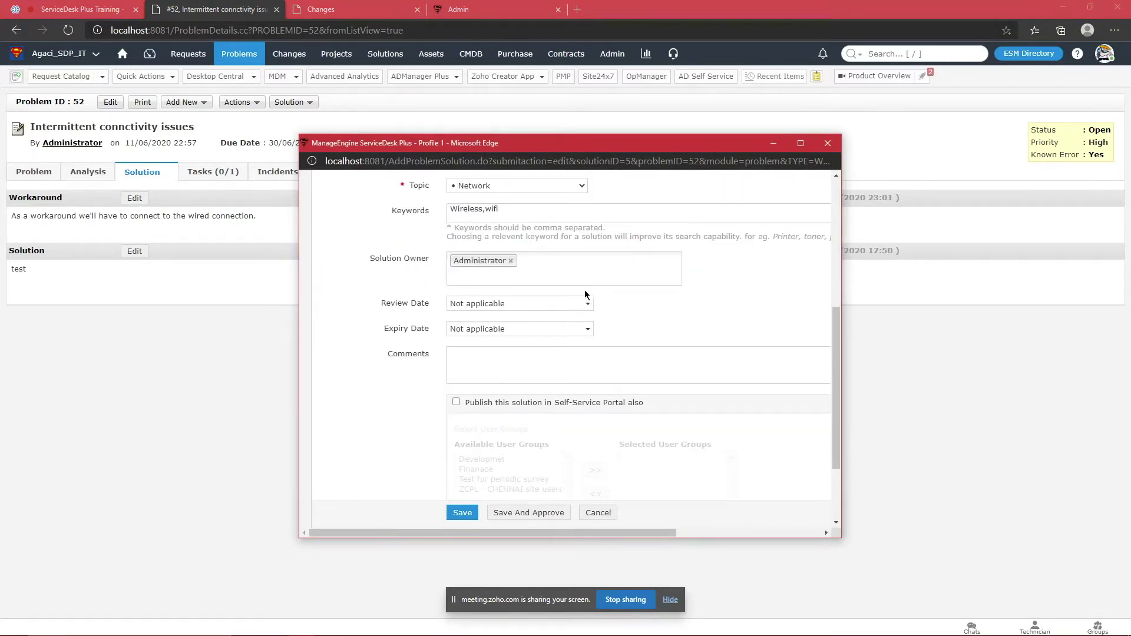
{"action": "scroll", "coordinate": [585, 291], "scroll_direction": "up", "scroll_amount": 1}
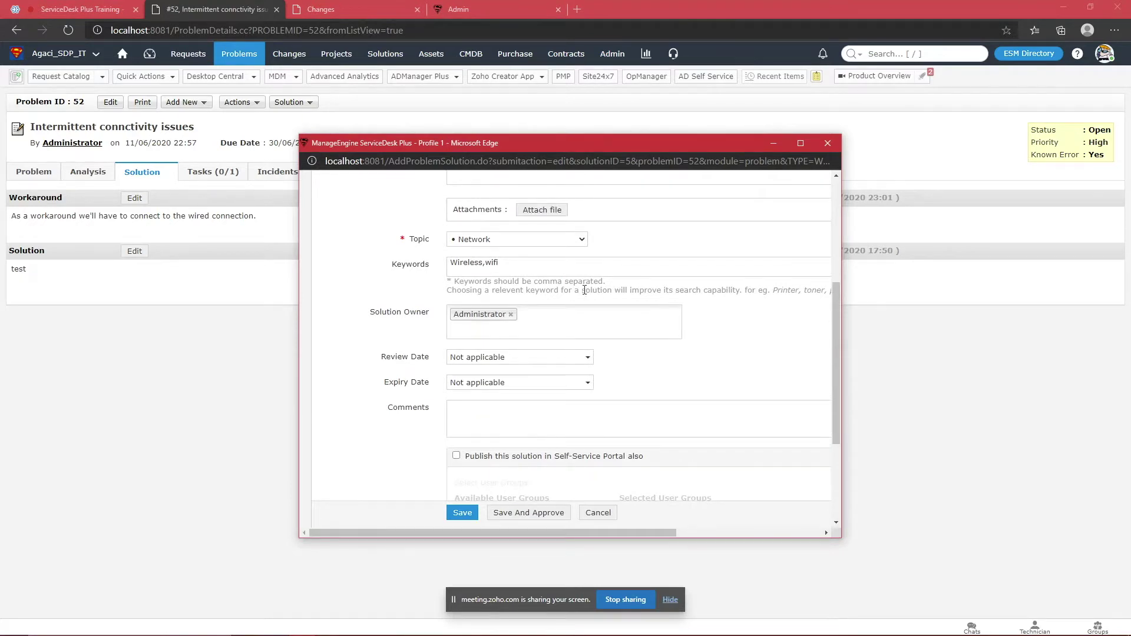
{"action": "scroll", "coordinate": [584, 289], "scroll_direction": "up", "scroll_amount": 4}
{"action": "scroll", "coordinate": [584, 290], "scroll_direction": "down", "scroll_amount": 5}
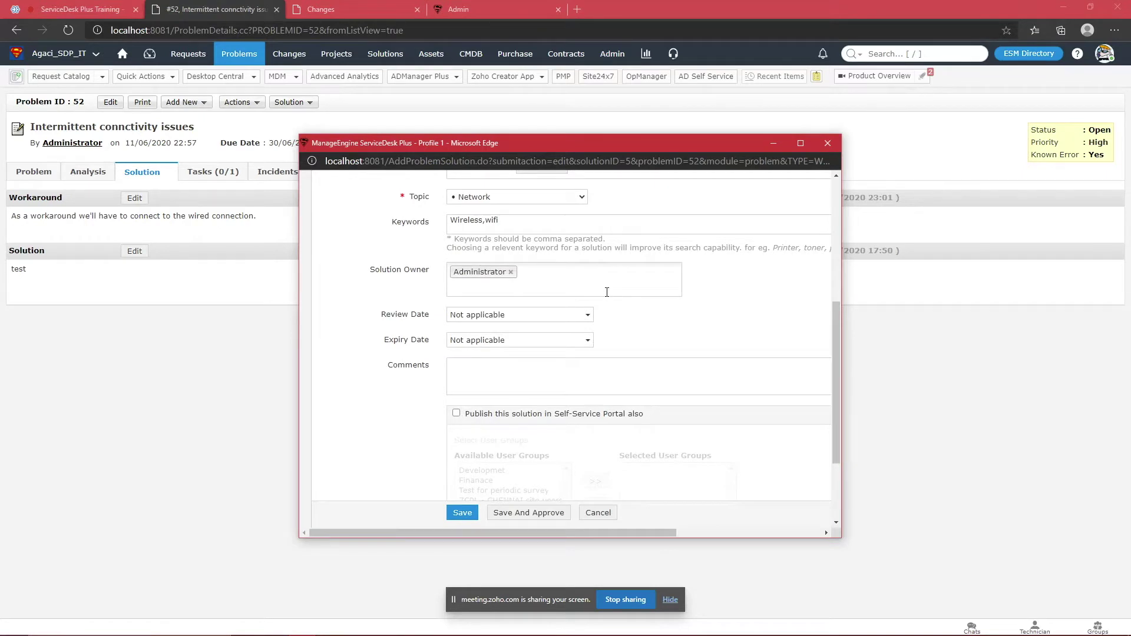
{"action": "scroll", "coordinate": [607, 292], "scroll_direction": "up", "scroll_amount": 1}
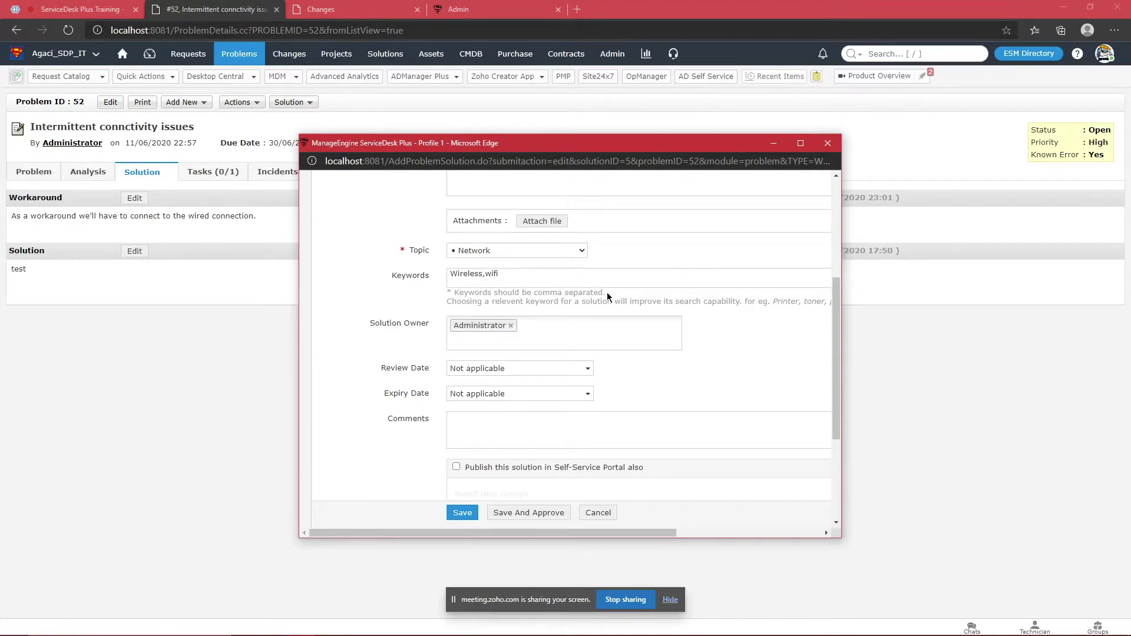
{"action": "left_click", "coordinate": [613, 278]}
{"action": "left_click", "coordinate": [634, 259]}
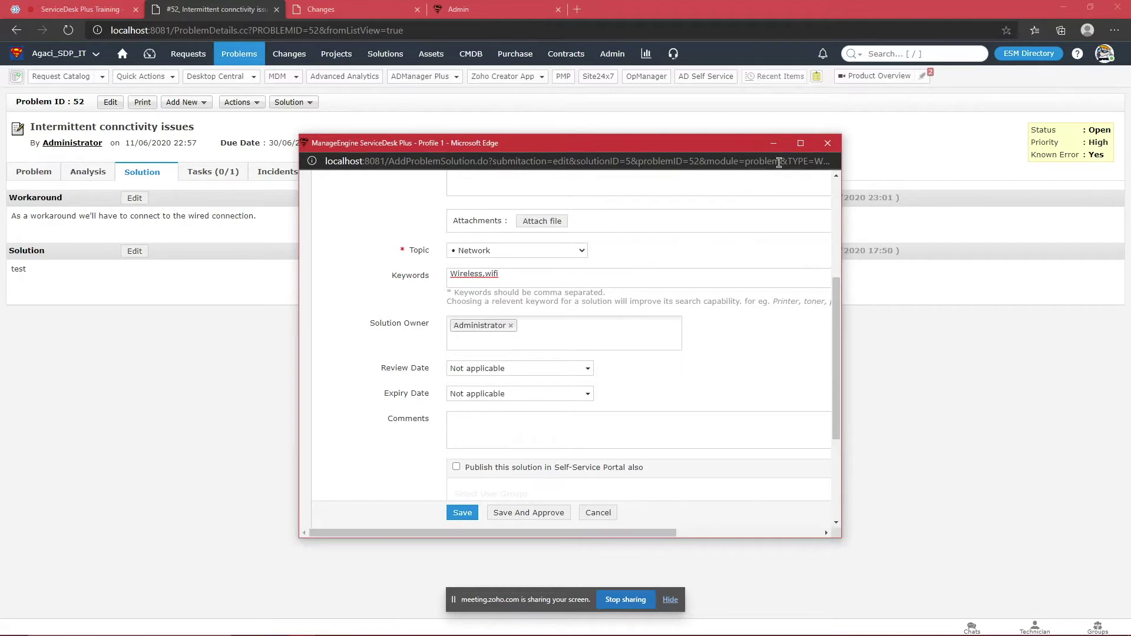
{"action": "left_click", "coordinate": [828, 143]}
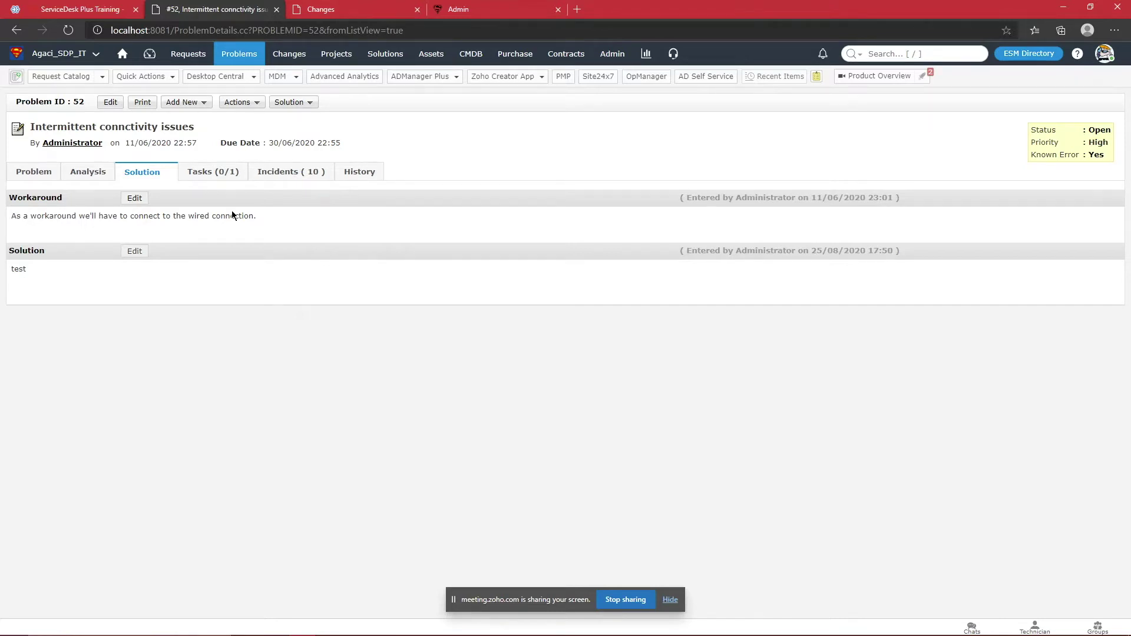
- View the Tasks (0/1) list, check the Technician field on the Problem tab, then return to tasks
{"action": "left_click", "coordinate": [224, 176]}
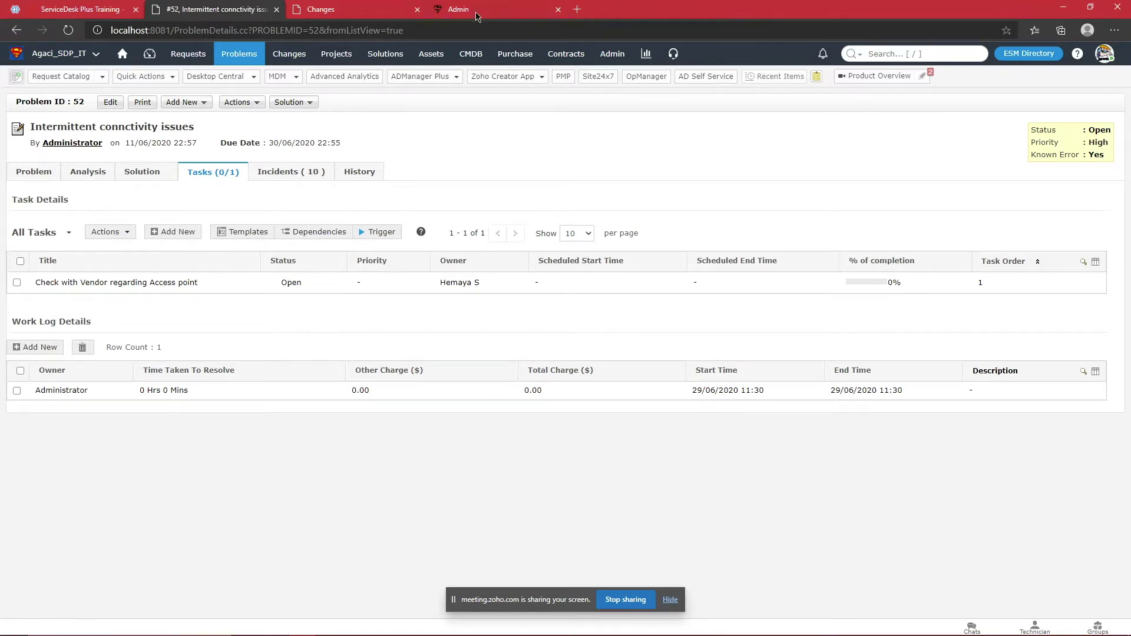
{"action": "left_click", "coordinate": [33, 172]}
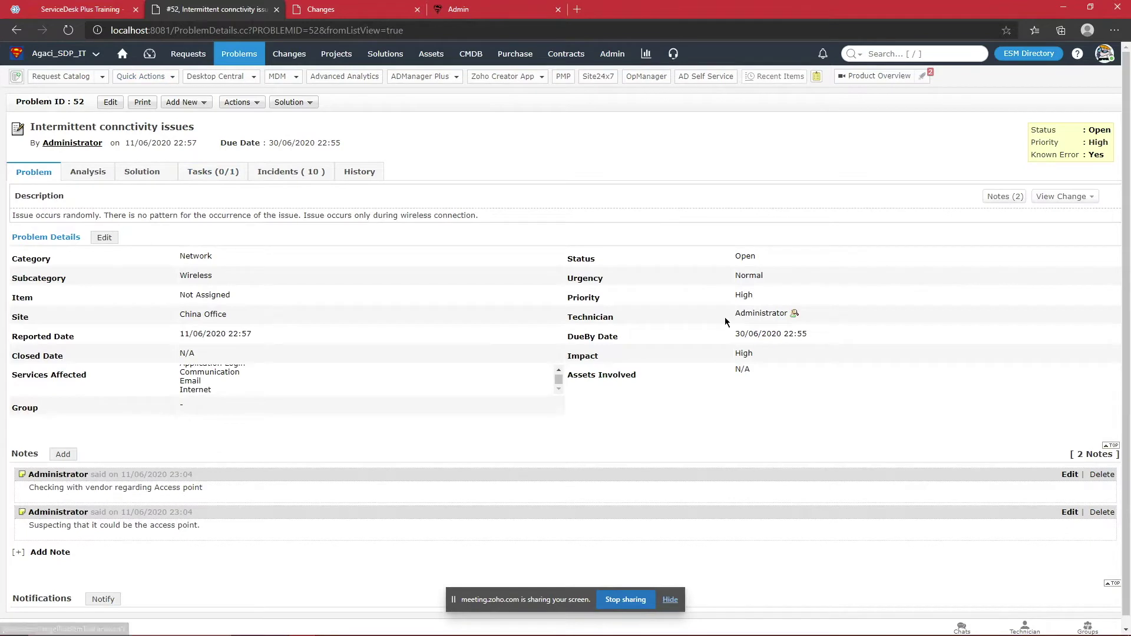
{"action": "double_click", "coordinate": [673, 324]}
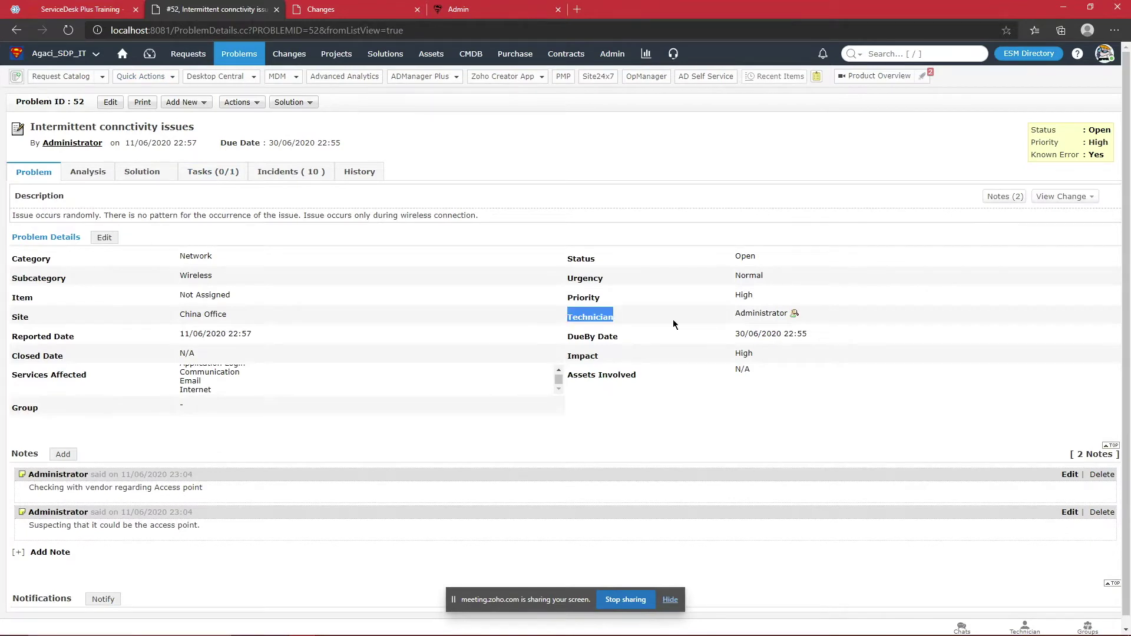
{"action": "left_click", "coordinate": [813, 315]}
{"action": "left_click", "coordinate": [201, 172]}
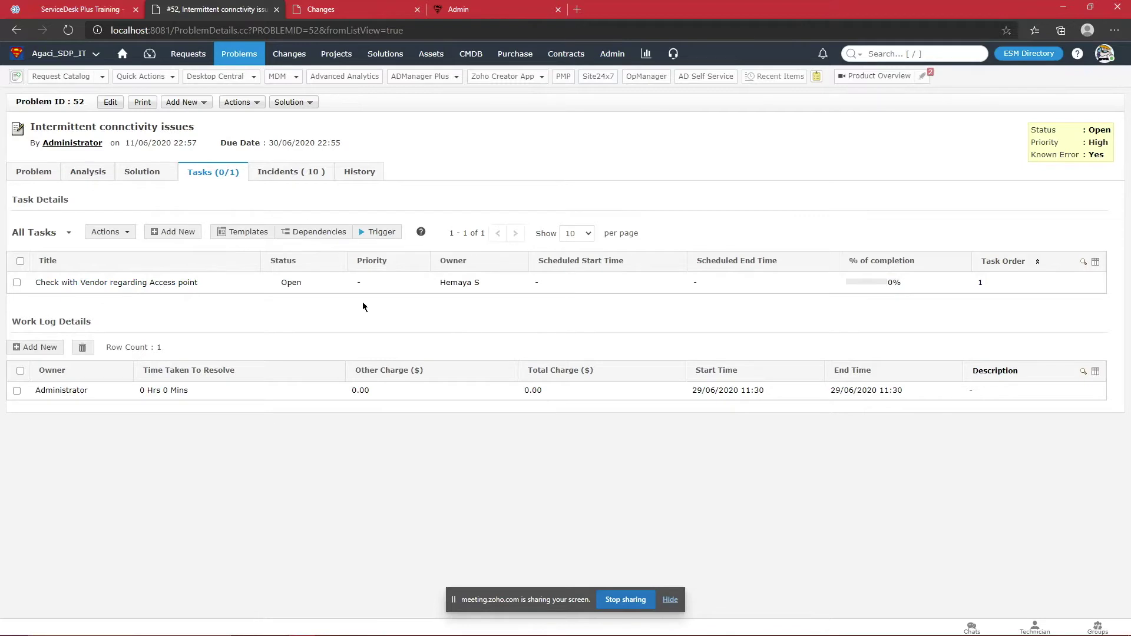
- Open the 'Check with Vendor regarding Access point' task, then return to the task and work log lists
{"action": "left_click", "coordinate": [181, 284]}
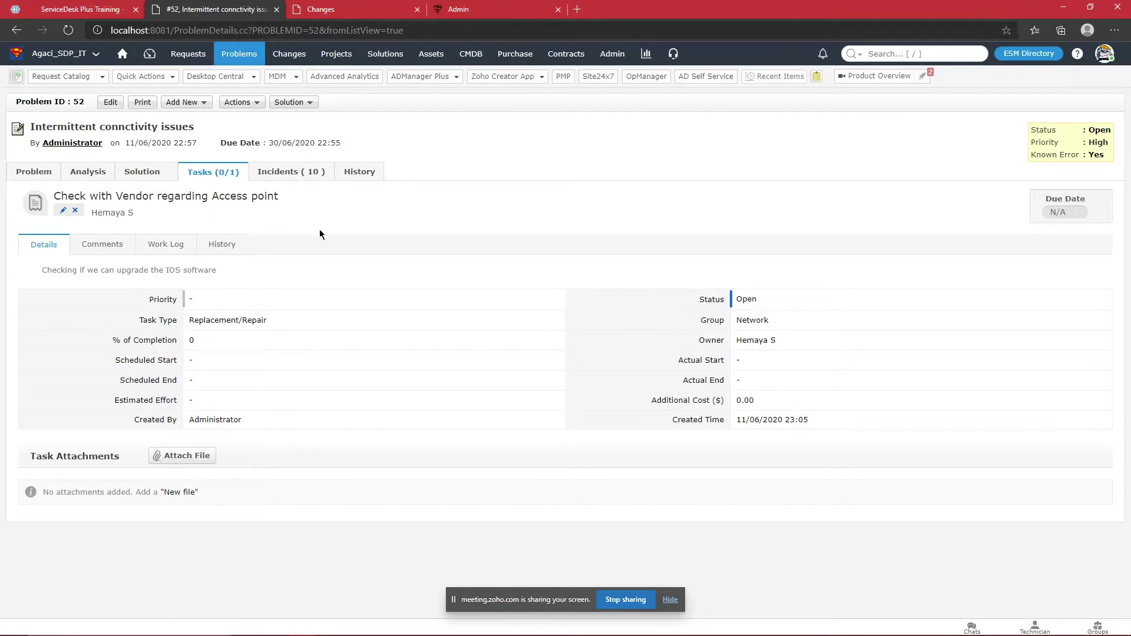
{"action": "left_click", "coordinate": [199, 176]}
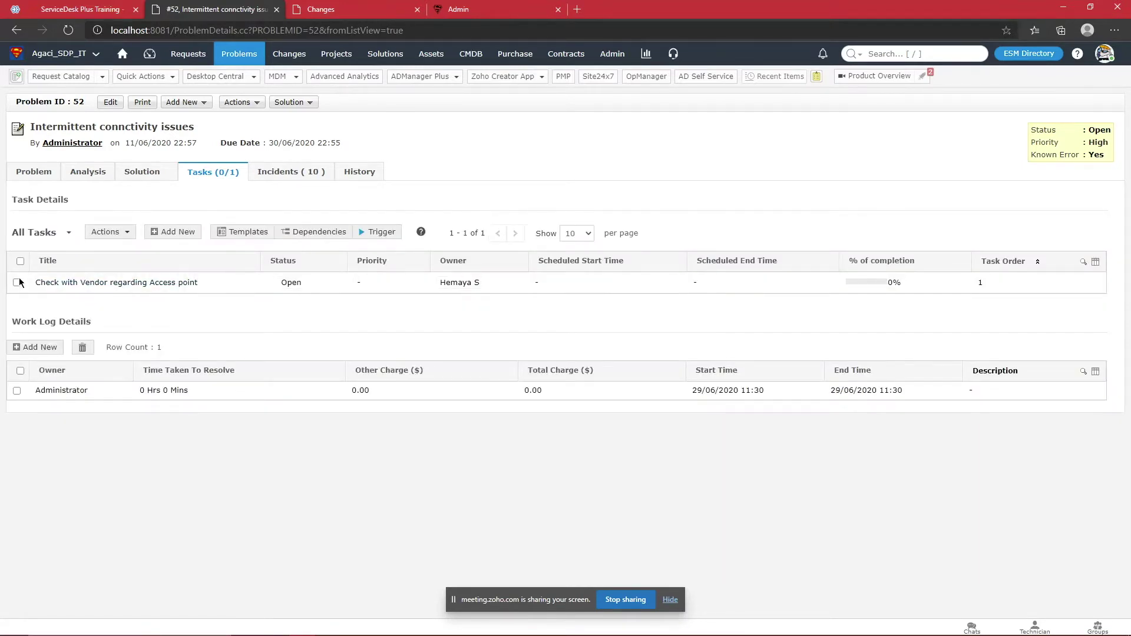
{"action": "mouse_move", "coordinate": [376, 292]}
{"action": "left_click", "coordinate": [61, 391]}
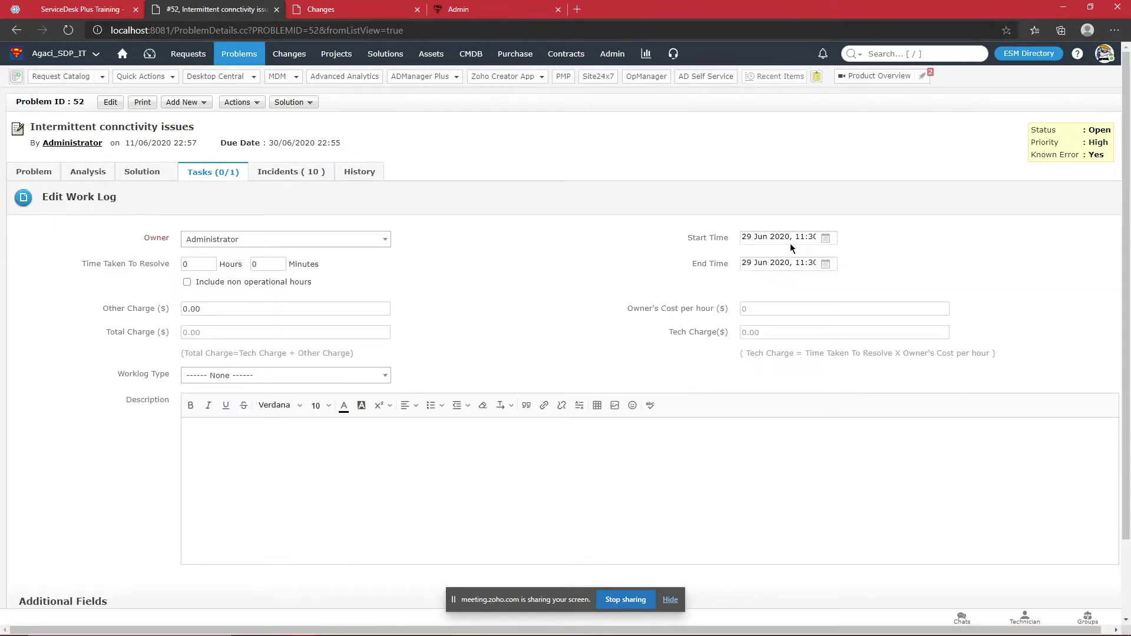
{"action": "left_click", "coordinate": [828, 266]}
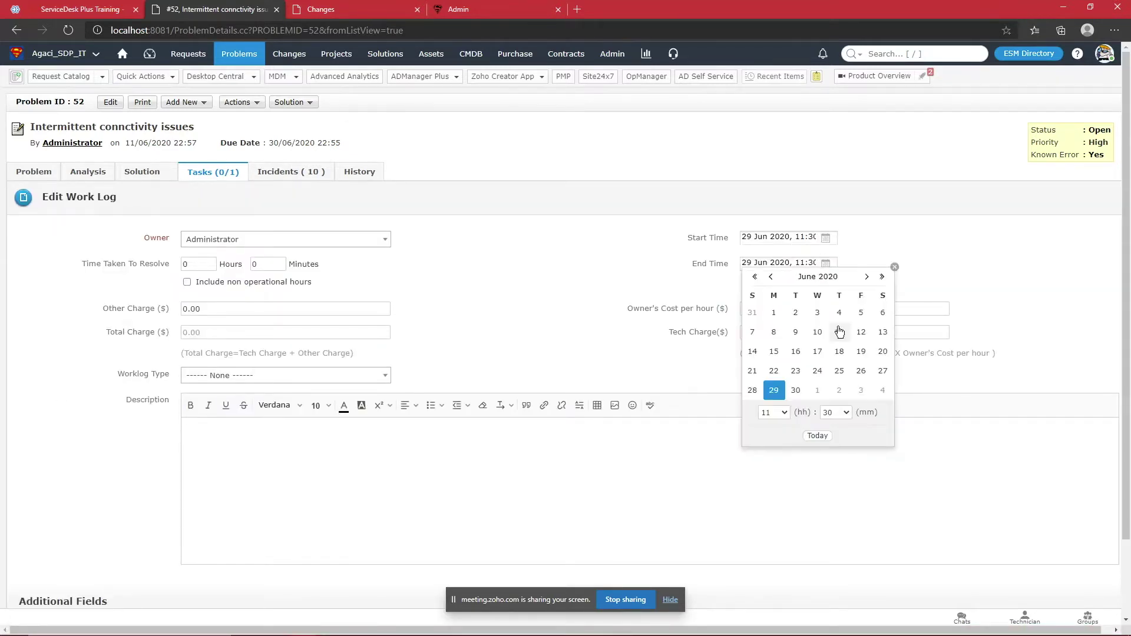
{"action": "left_click", "coordinate": [867, 276]}
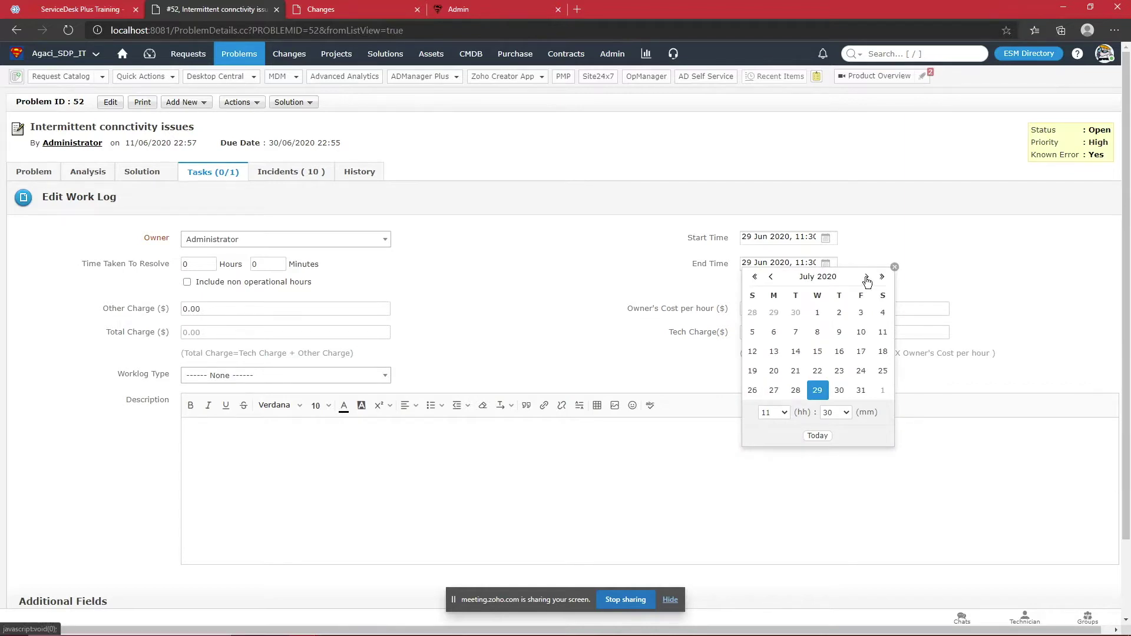
{"action": "left_click", "coordinate": [895, 267]}
{"action": "scroll", "coordinate": [640, 546], "scroll_direction": "down", "scroll_amount": 2}
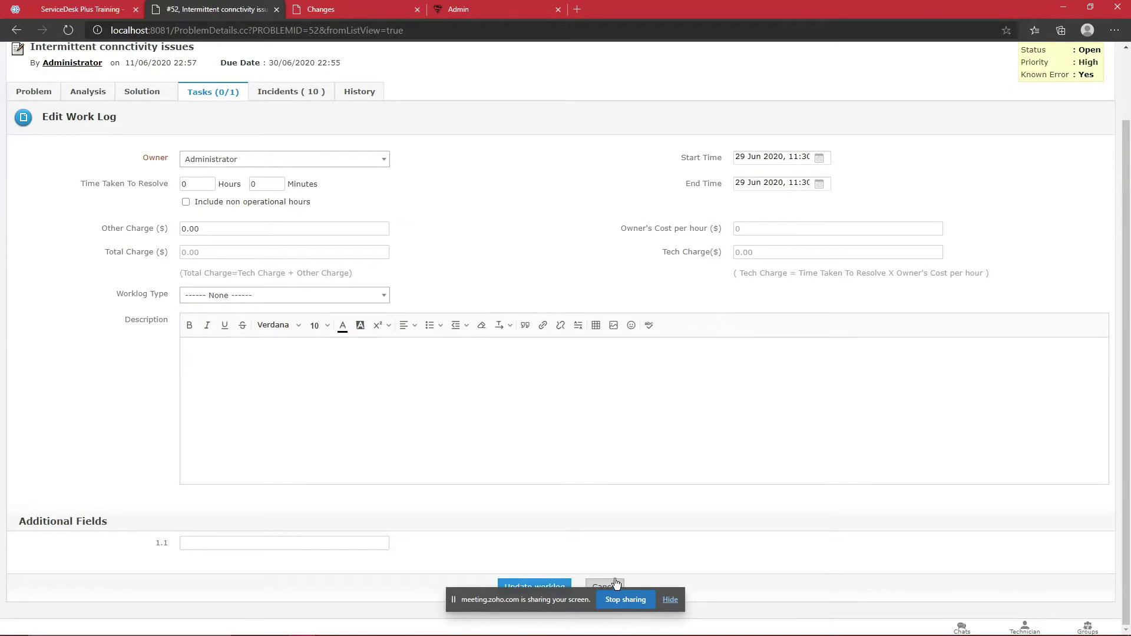
{"action": "left_click", "coordinate": [605, 584]}
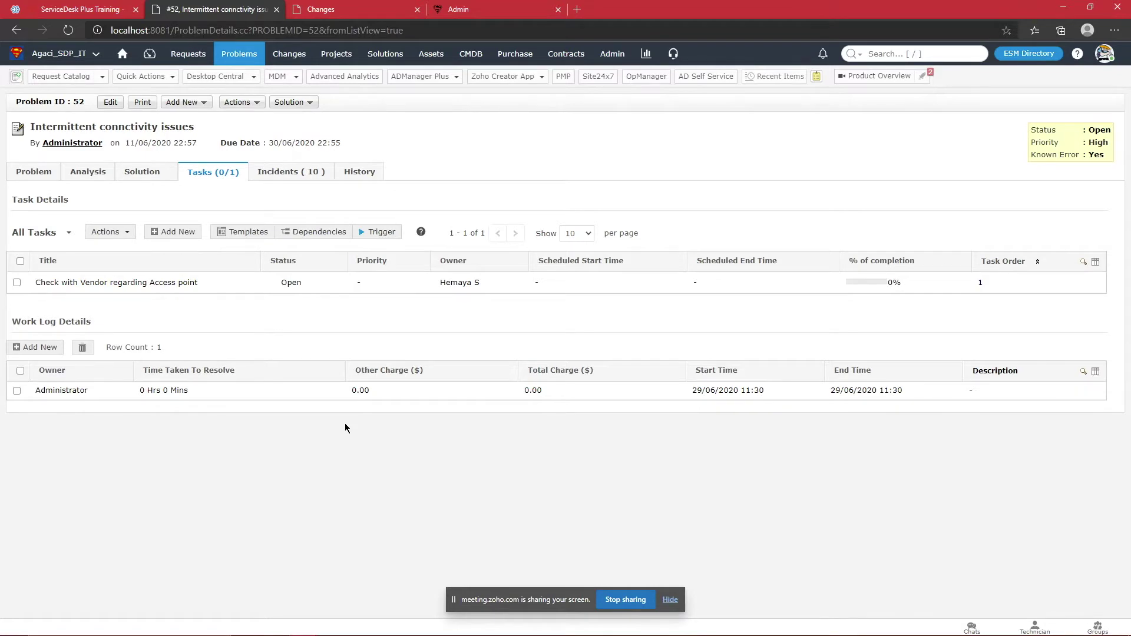
{"action": "left_click", "coordinate": [35, 347]}
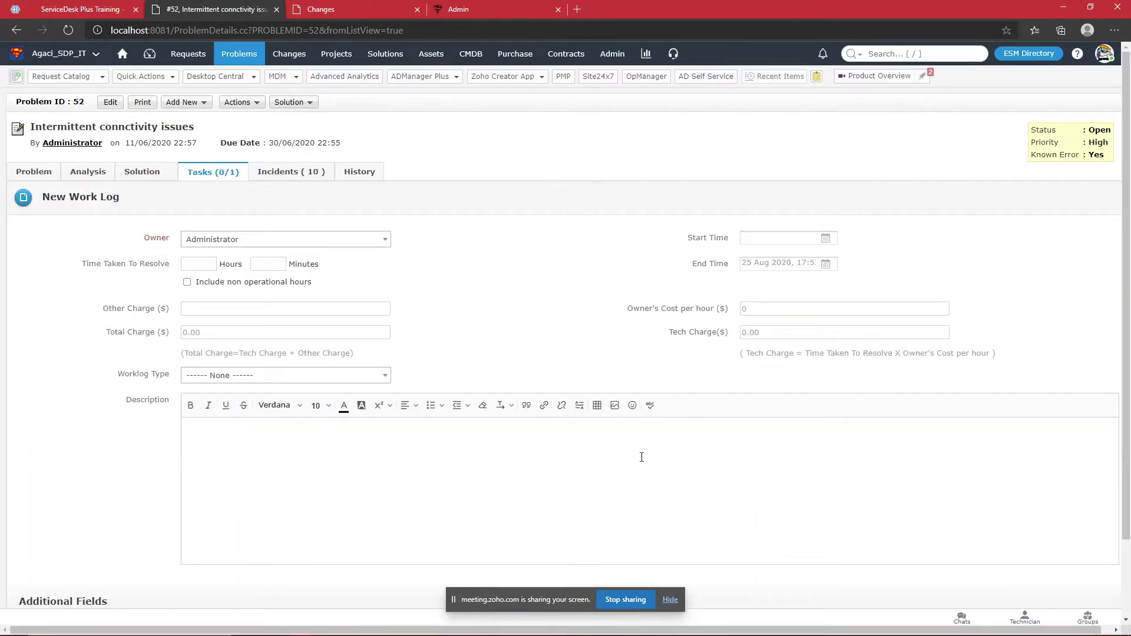
{"action": "type", "text": "this"}
{"action": "key", "text": "BackSpace"}
{"action": "key", "text": "BackSpace"}
{"action": "key", "text": "BackSpace"}
{"action": "key", "text": "BackSpace"}
{"action": "scroll", "coordinate": [648, 465], "scroll_direction": "down", "scroll_amount": 2}
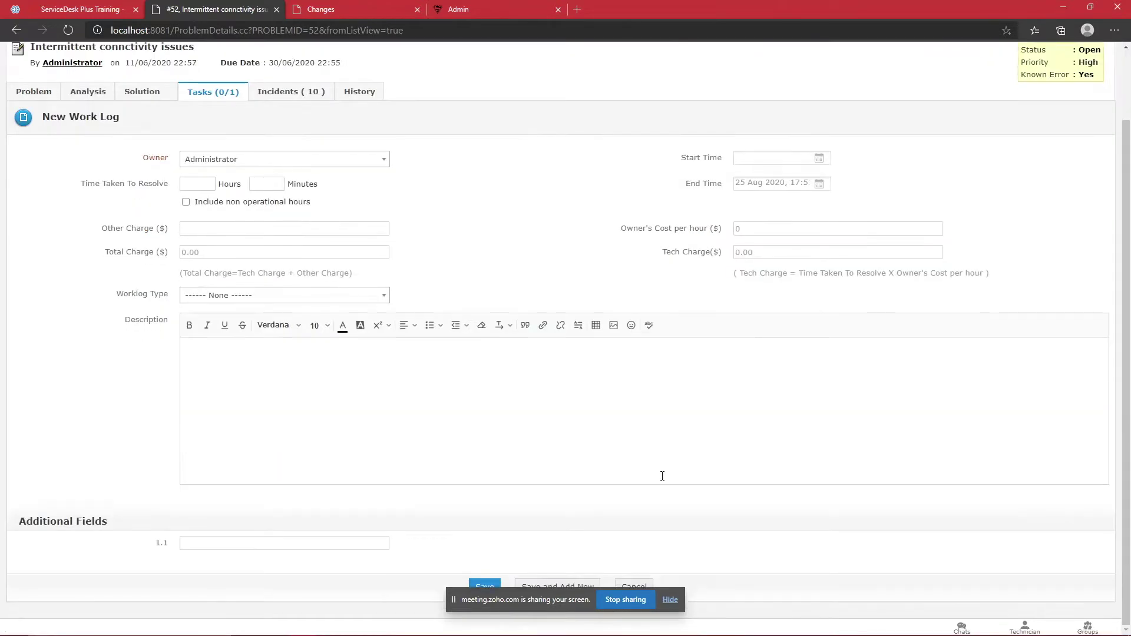
{"action": "left_click", "coordinate": [624, 586]}
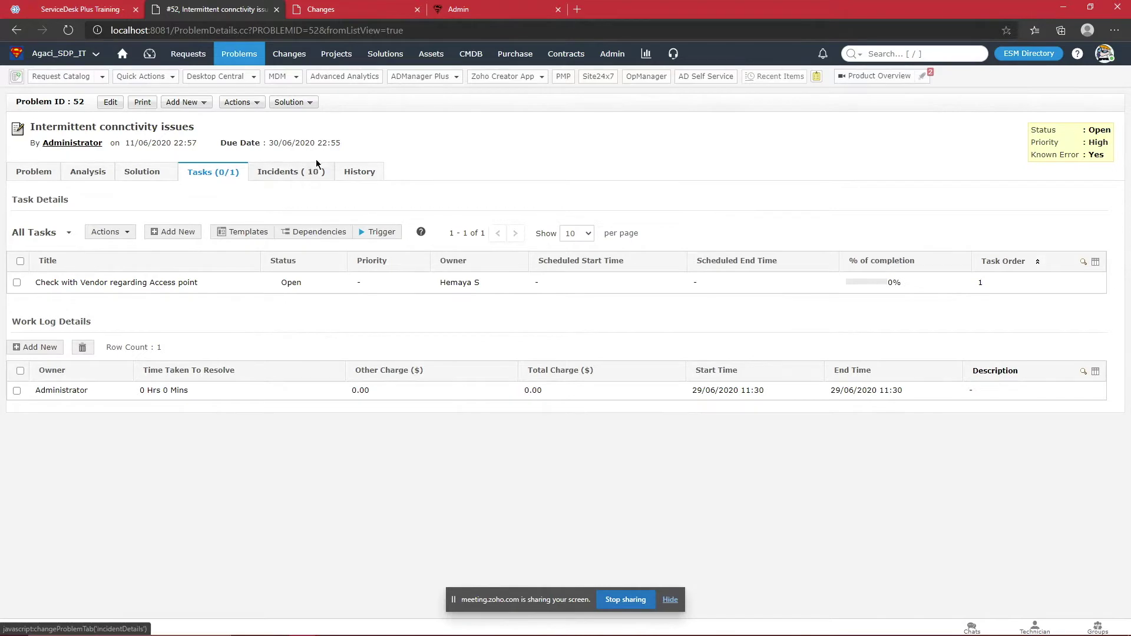
- Show the 10 linked 'Wifi doesn't work' incidents and open the Actions menu
{"action": "left_click", "coordinate": [312, 179]}
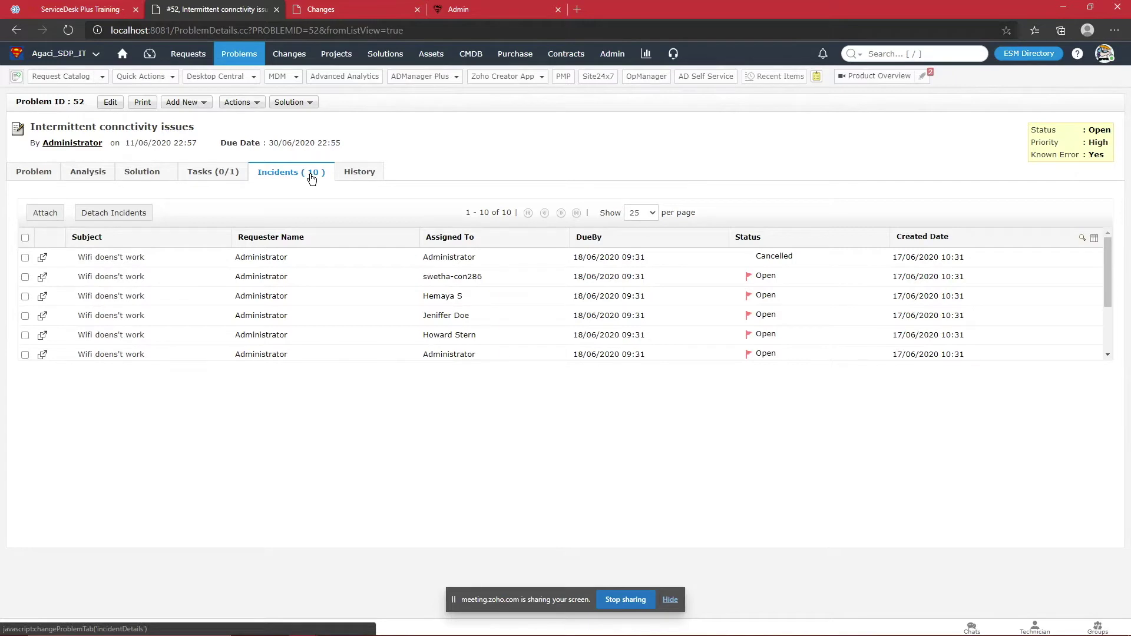
{"action": "left_click", "coordinate": [257, 104]}
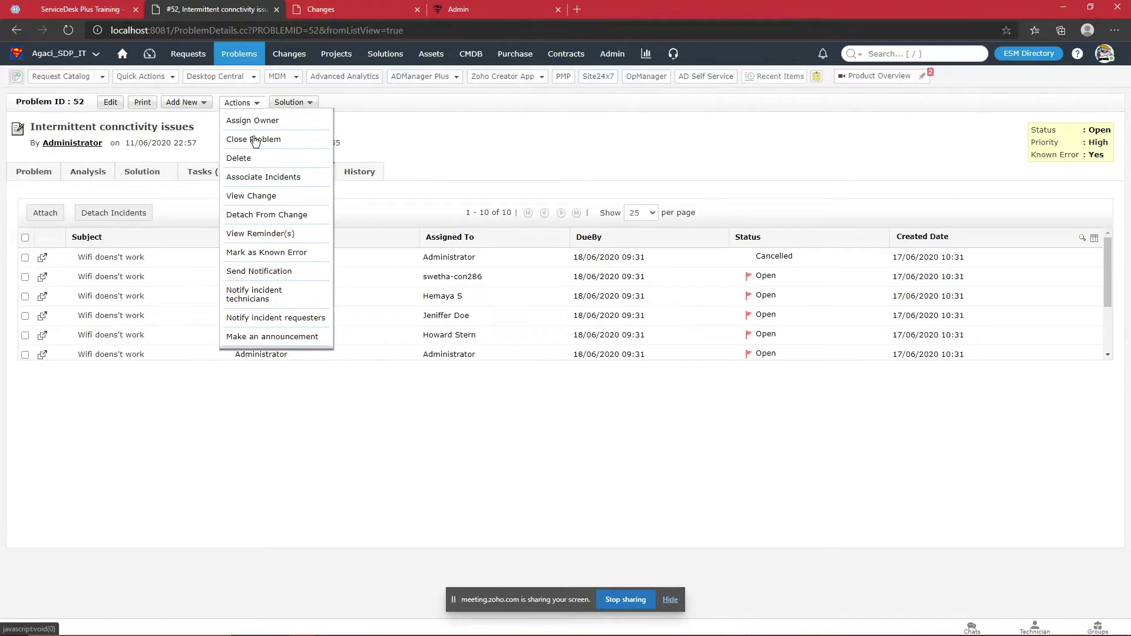
{"action": "left_click", "coordinate": [268, 277]}
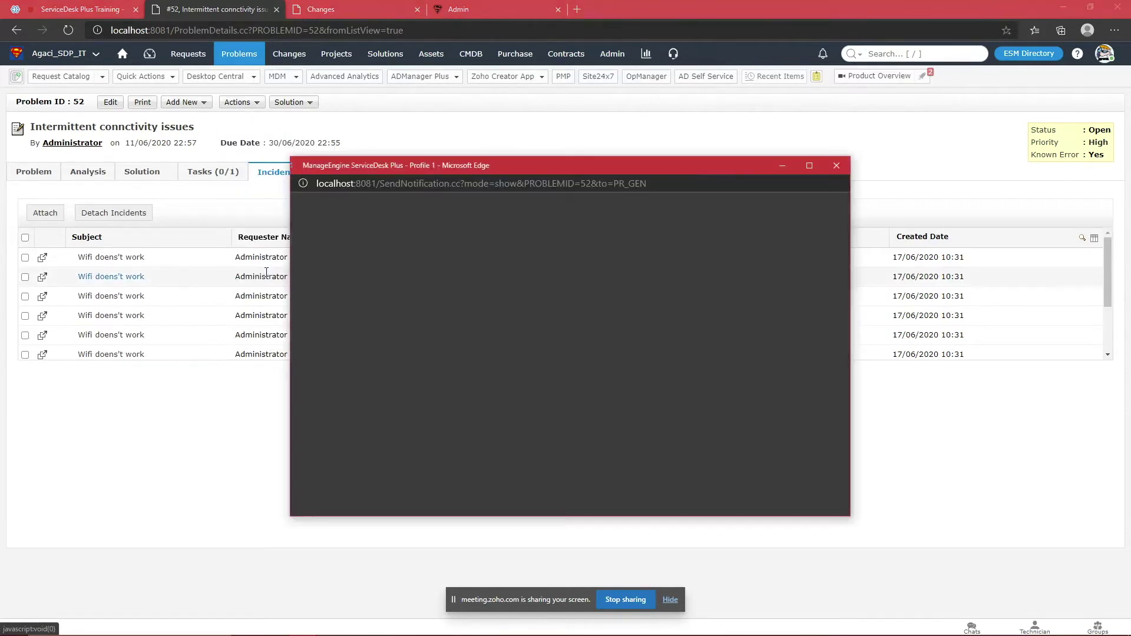
{"action": "left_click", "coordinate": [831, 214]}
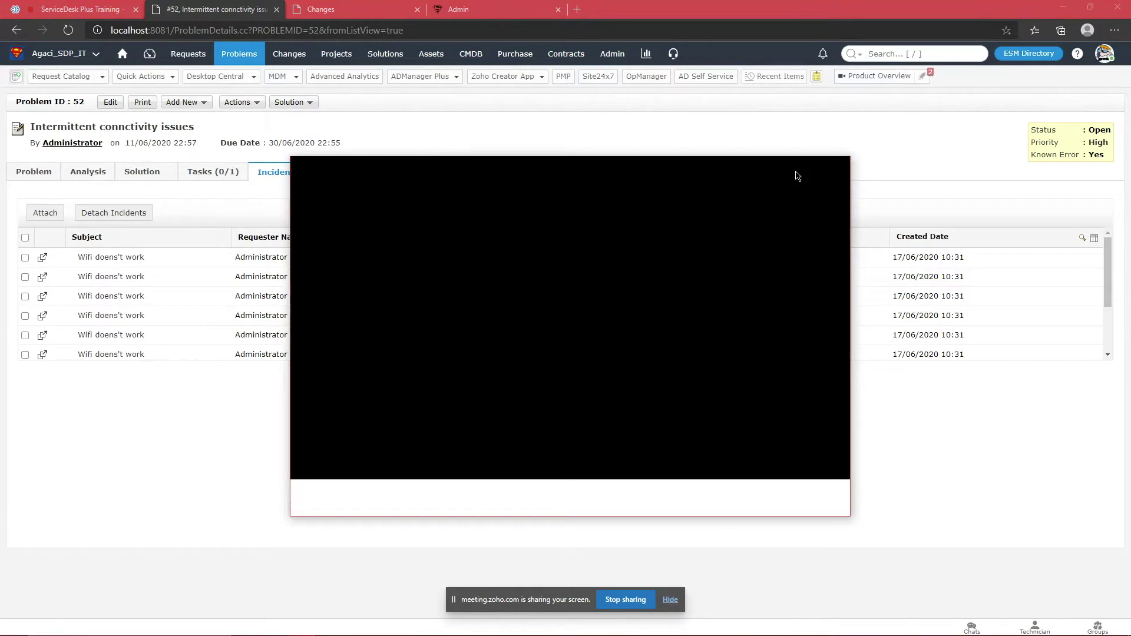
{"action": "left_click", "coordinate": [241, 102]}
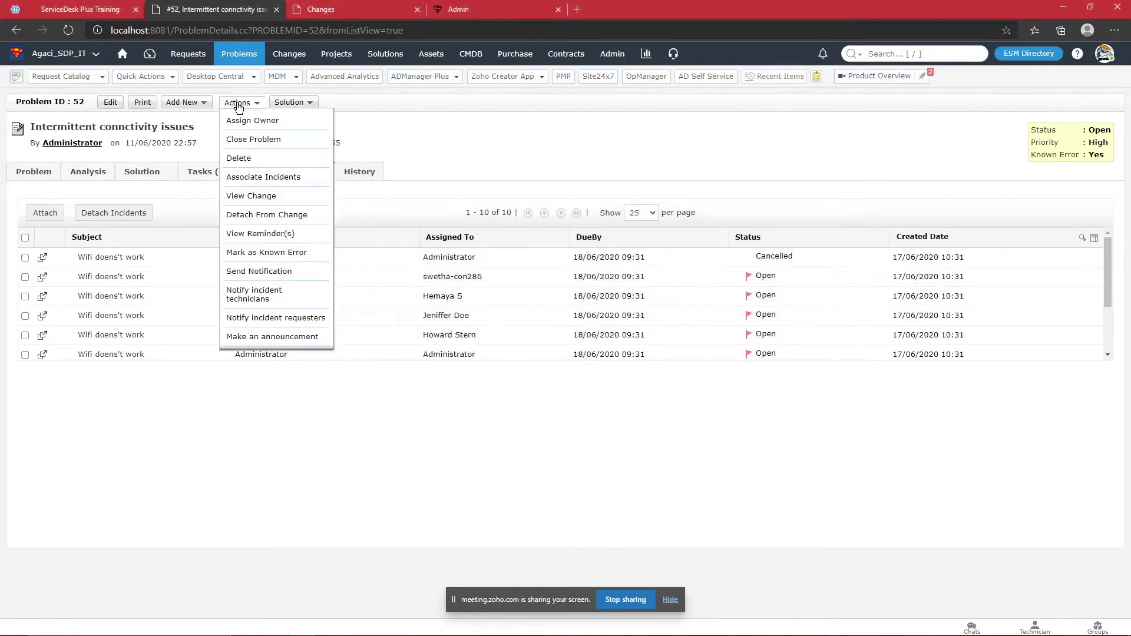
{"action": "left_click", "coordinate": [258, 319]}
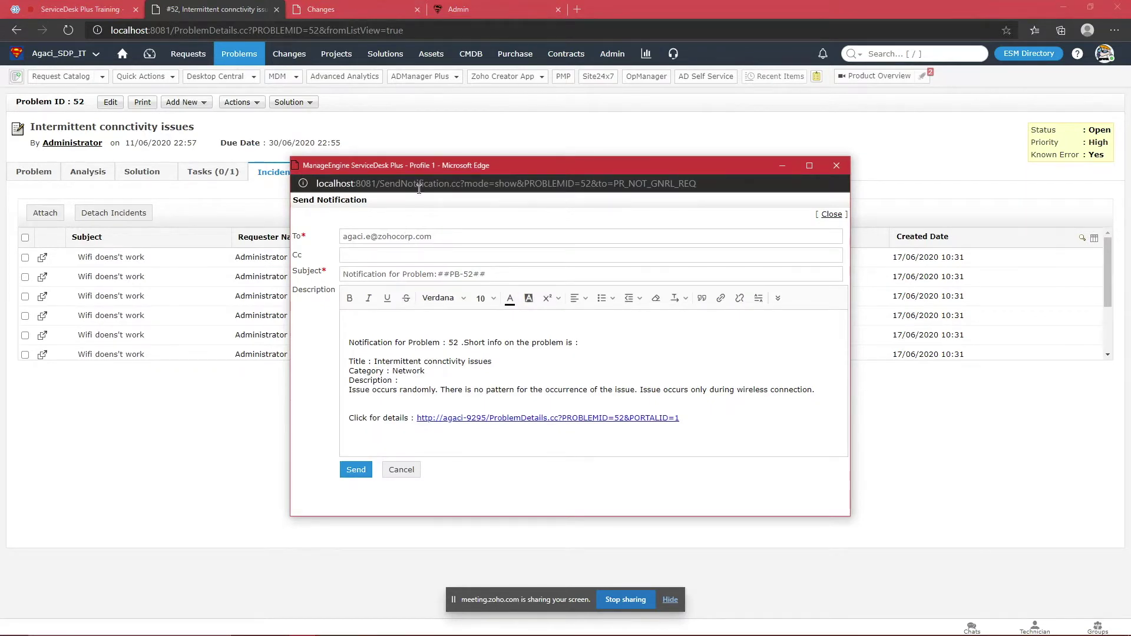
{"action": "left_click_drag", "start_coordinate": [448, 165], "coordinate": [648, 165]}
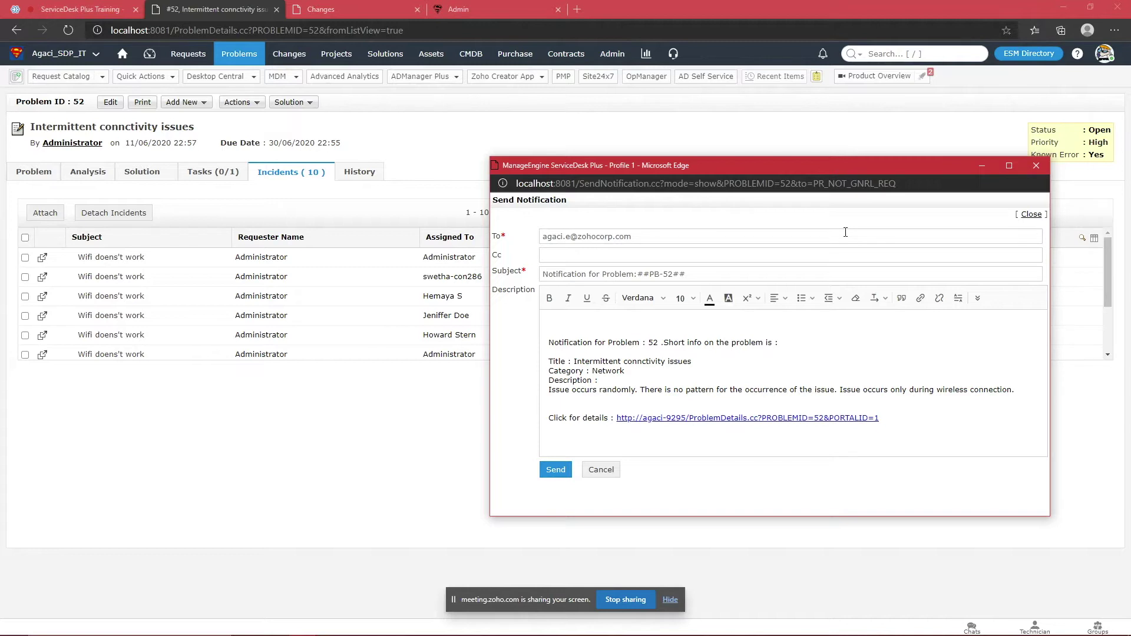
{"action": "left_click", "coordinate": [614, 479]}
{"action": "left_click", "coordinate": [240, 103]}
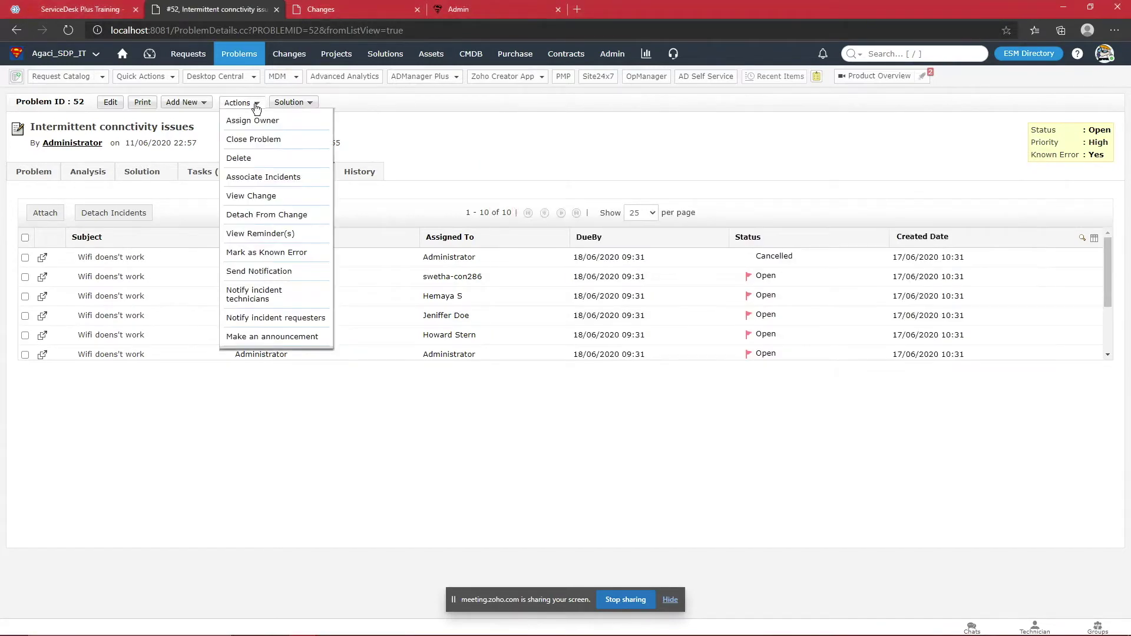
- Draft a problem announcement, toggling Show to Requester off and enabling Send as mail
{"action": "left_click", "coordinate": [283, 339]}
{"action": "scroll", "coordinate": [303, 345], "scroll_direction": "down", "scroll_amount": 3}
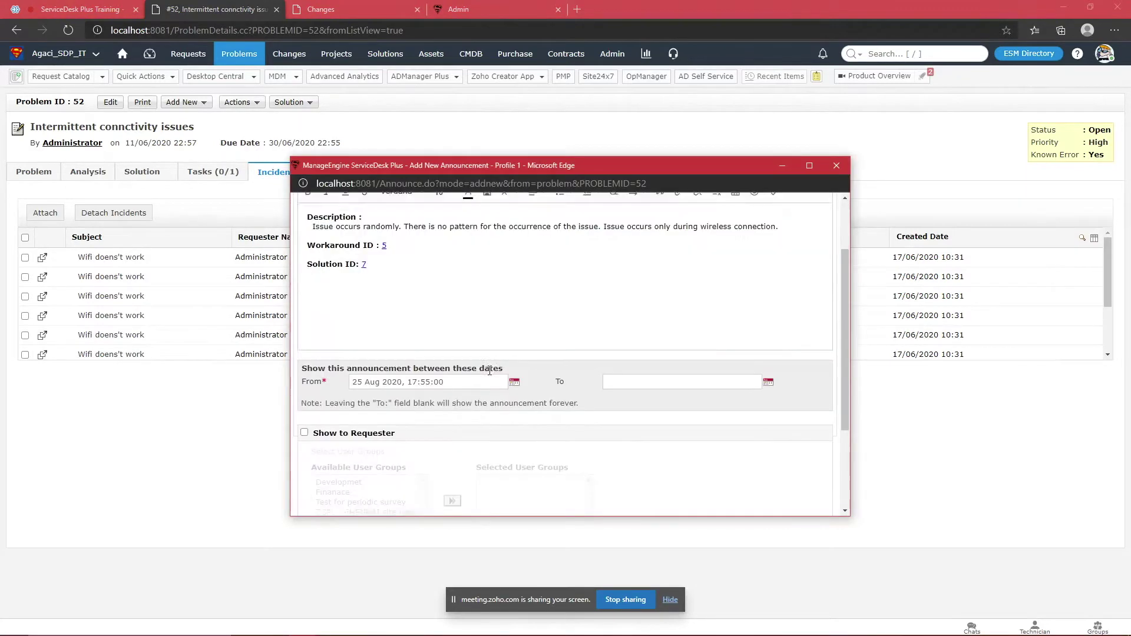
{"action": "left_click", "coordinate": [304, 372]}
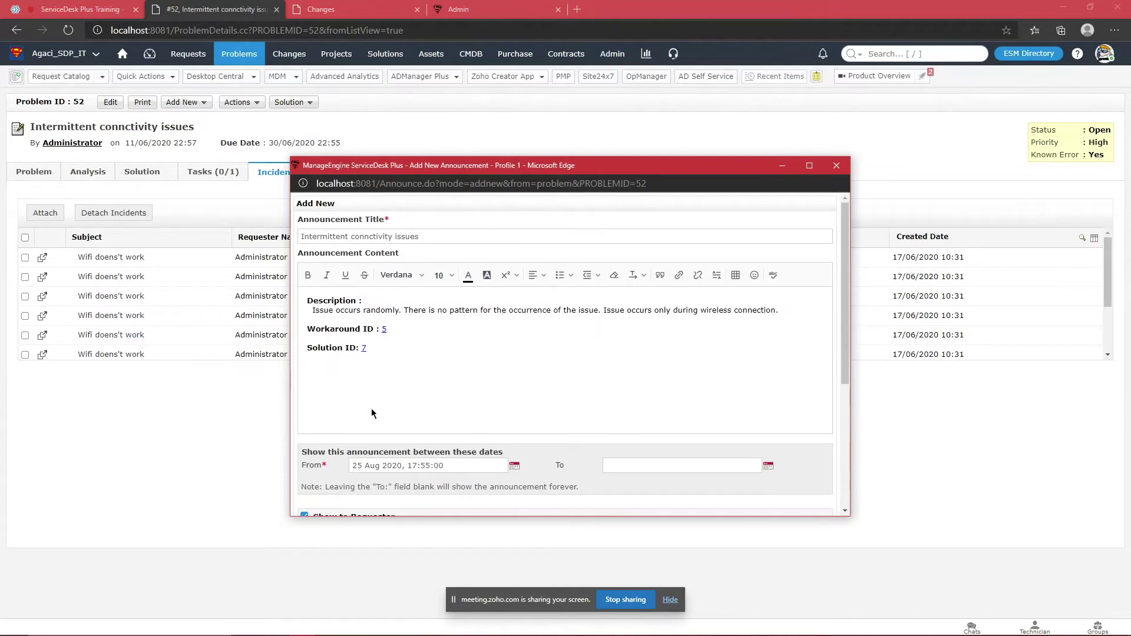
{"action": "scroll", "coordinate": [353, 409], "scroll_direction": "down", "scroll_amount": 3}
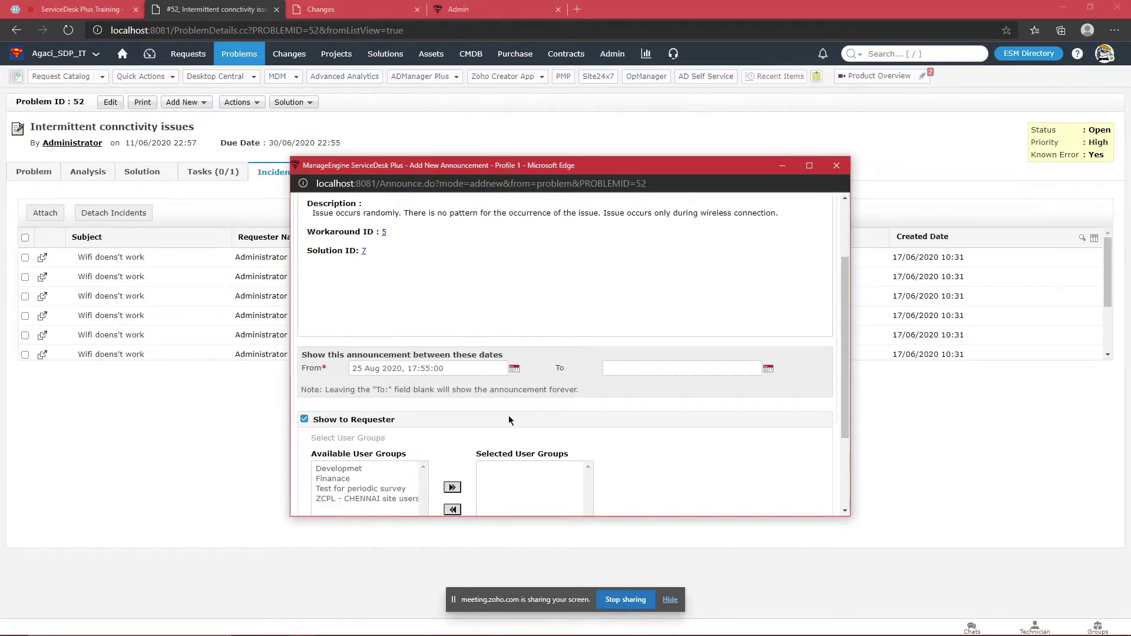
{"action": "left_click", "coordinate": [304, 419]}
{"action": "scroll", "coordinate": [535, 372], "scroll_direction": "down", "scroll_amount": 5}
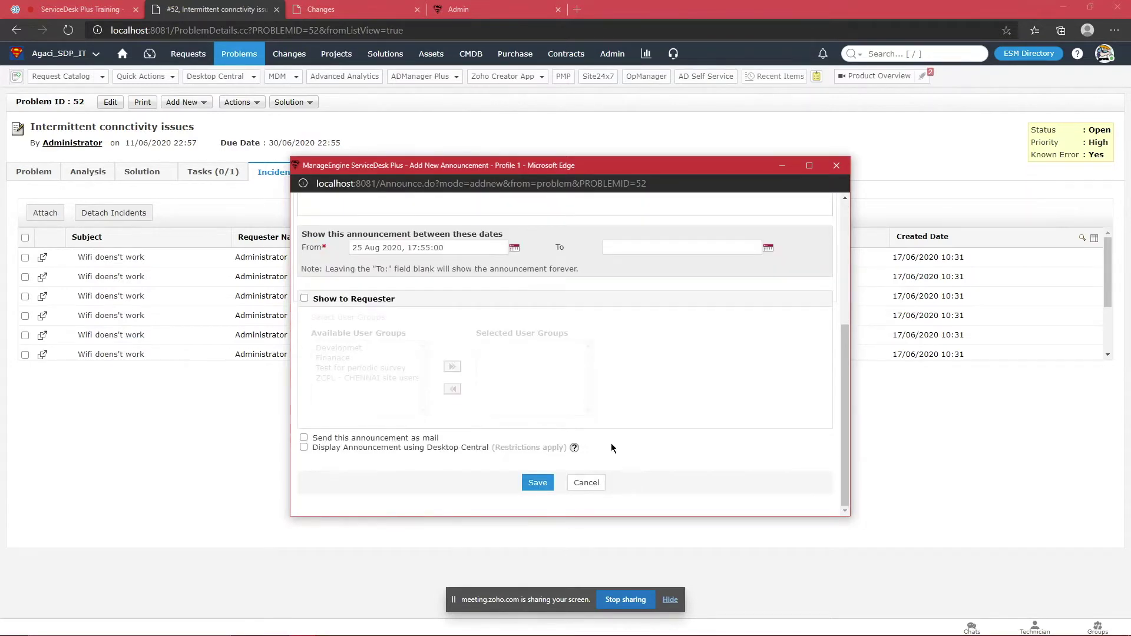
{"action": "left_click", "coordinate": [324, 437]}
{"action": "scroll", "coordinate": [440, 430], "scroll_direction": "down", "scroll_amount": 1}
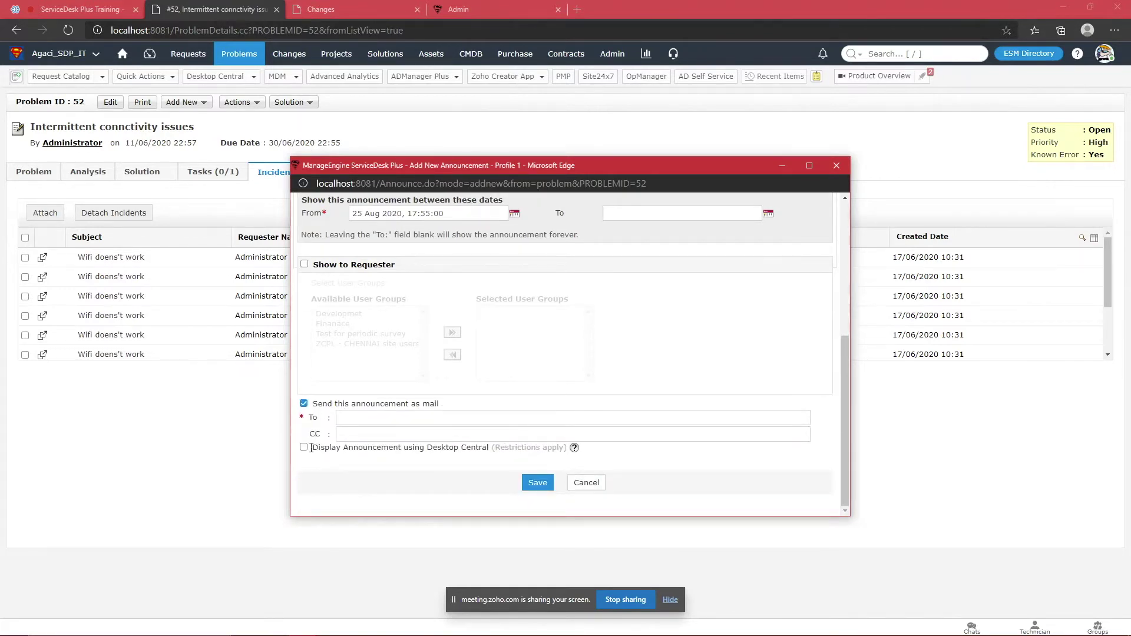
{"action": "left_click_drag", "start_coordinate": [317, 448], "coordinate": [488, 450]}
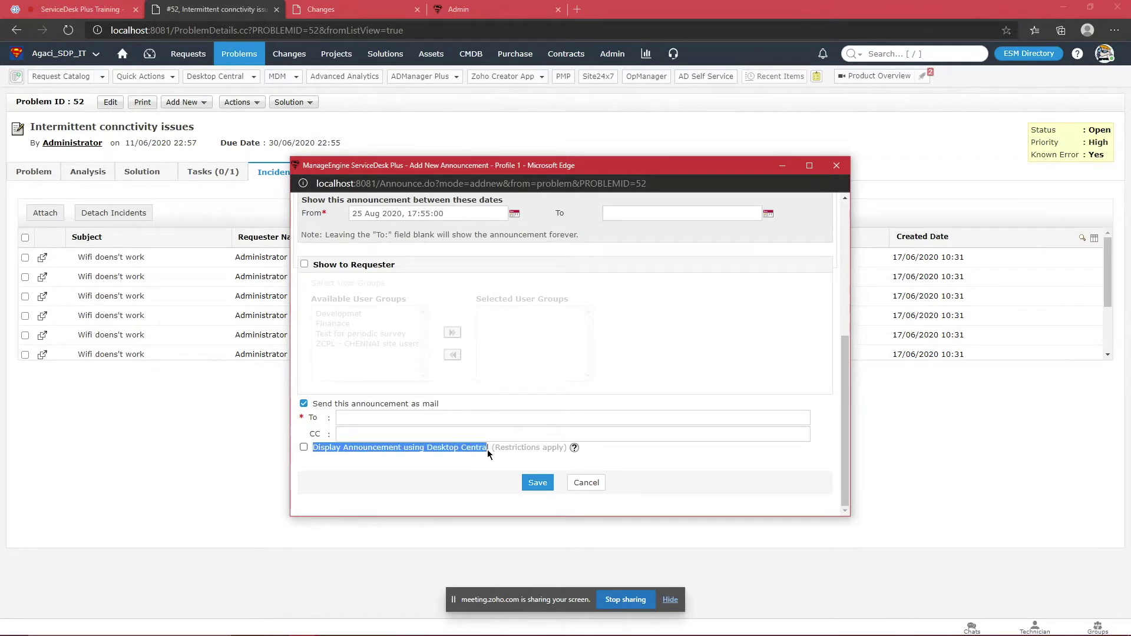
- Attempt to save the announcement, dismiss the invalid e-mail warning, and open the History tab
{"action": "left_click", "coordinate": [576, 483]}
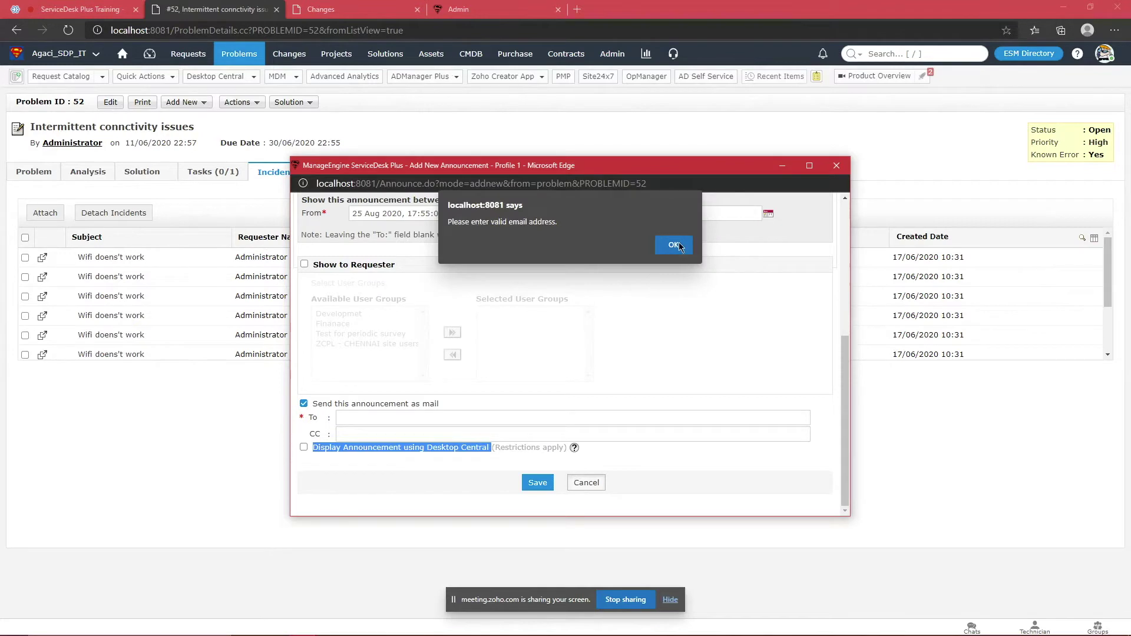
{"action": "left_click", "coordinate": [678, 245]}
{"action": "left_click", "coordinate": [363, 174]}
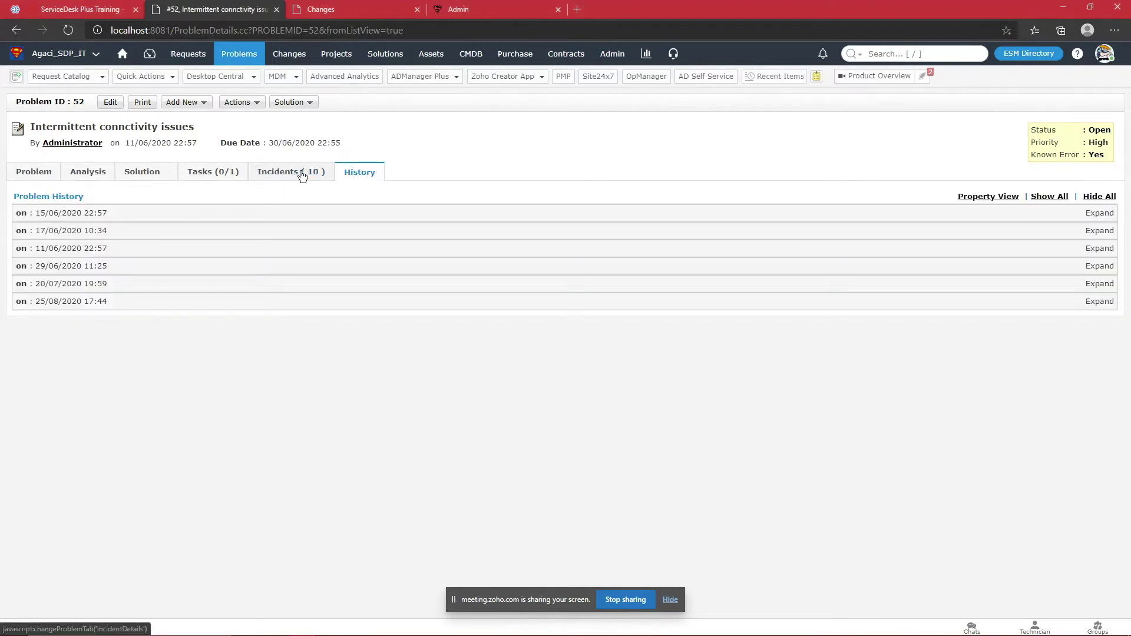
{"action": "left_click", "coordinate": [303, 176]}
- Start and close an empty notification from Actions, then browse the problem's Add menu
{"action": "left_click", "coordinate": [255, 106]}
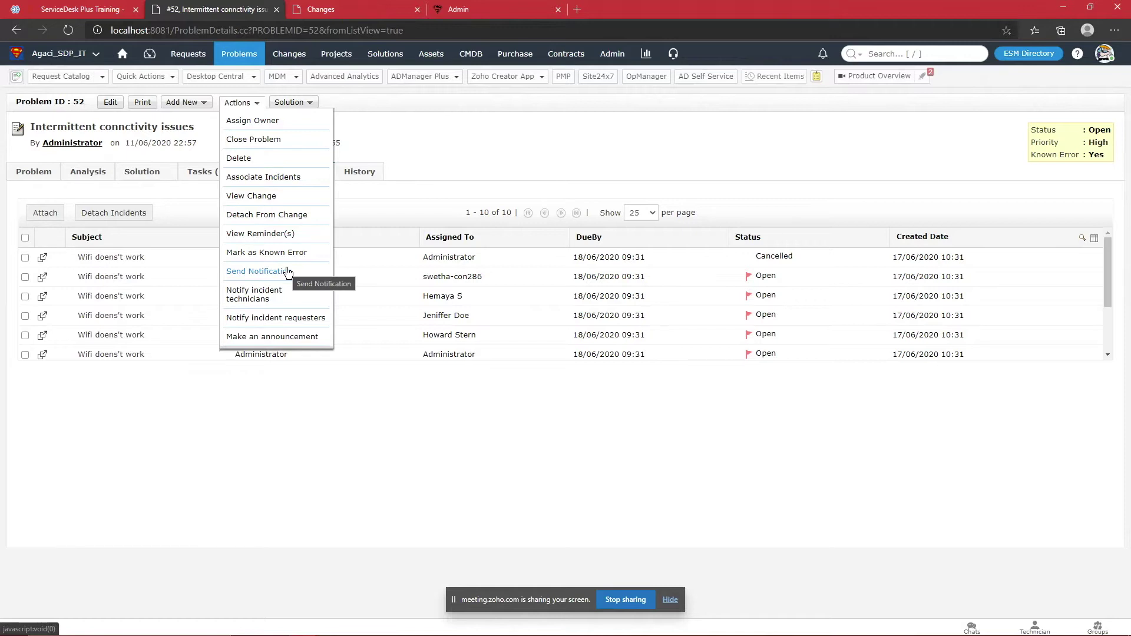
{"action": "left_click", "coordinate": [288, 272]}
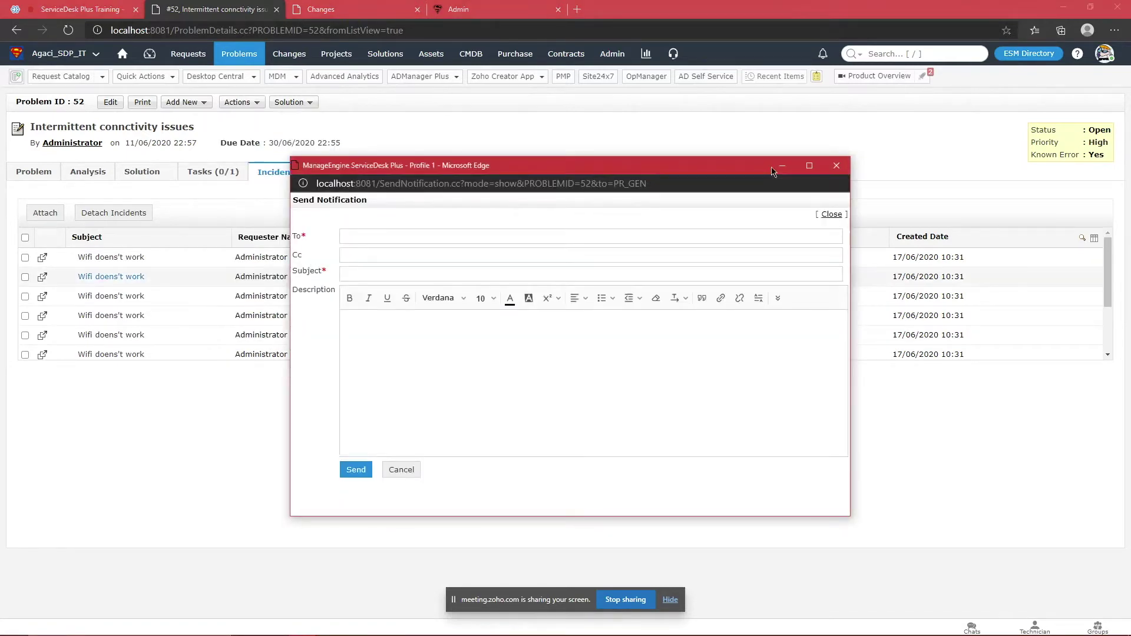
{"action": "left_click", "coordinate": [835, 173]}
{"action": "left_click", "coordinate": [187, 103]}
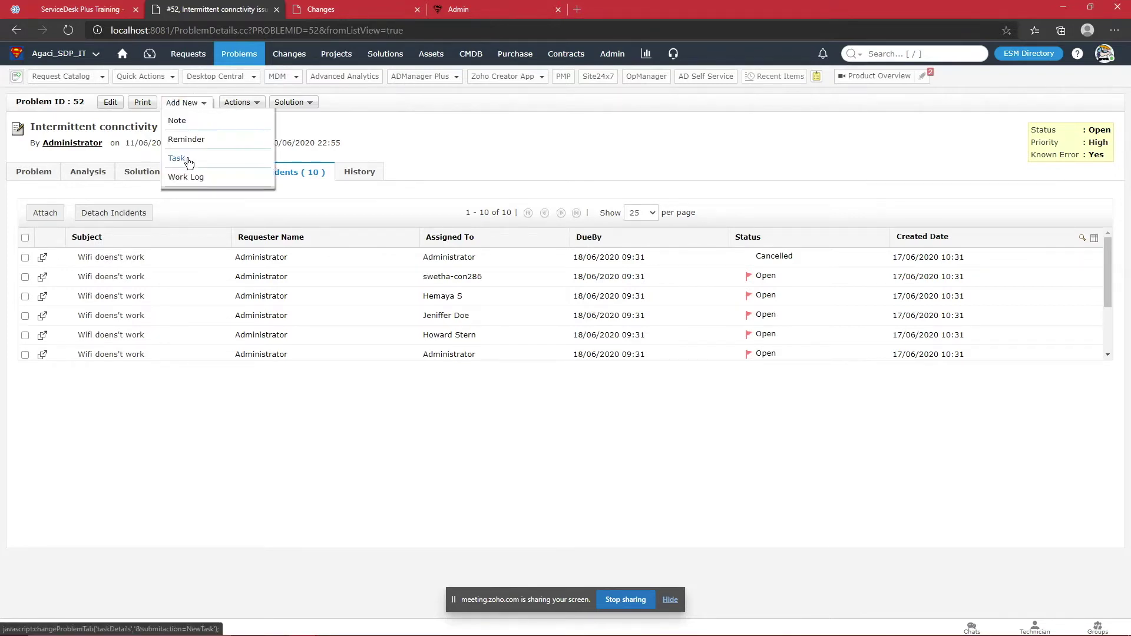
{"action": "mouse_move", "coordinate": [311, 103]}
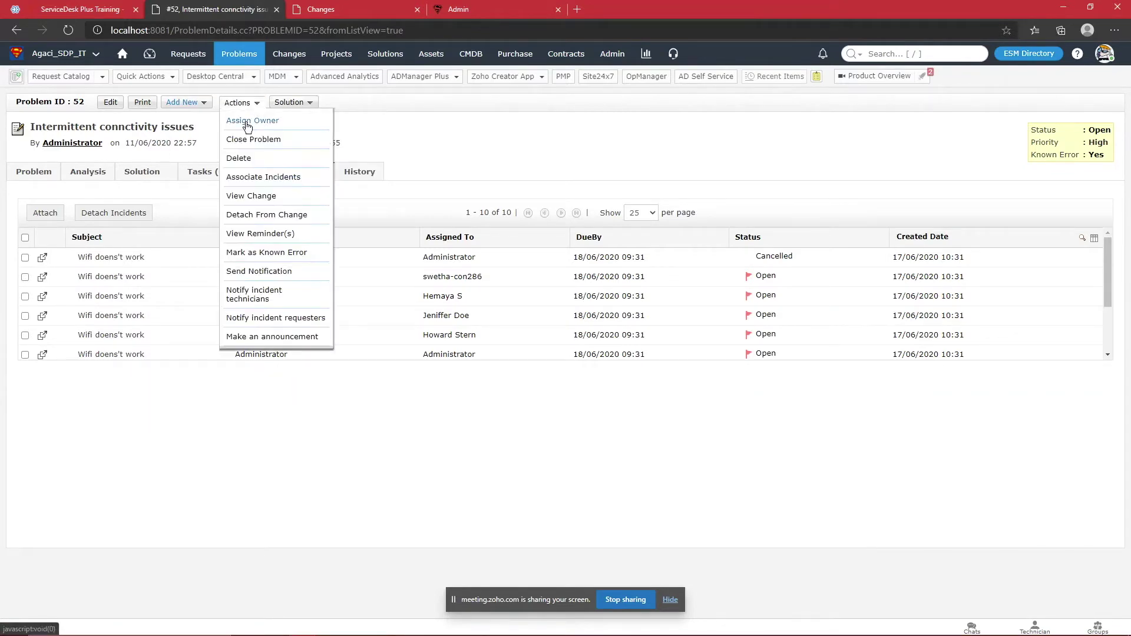
{"action": "mouse_move", "coordinate": [199, 105]}
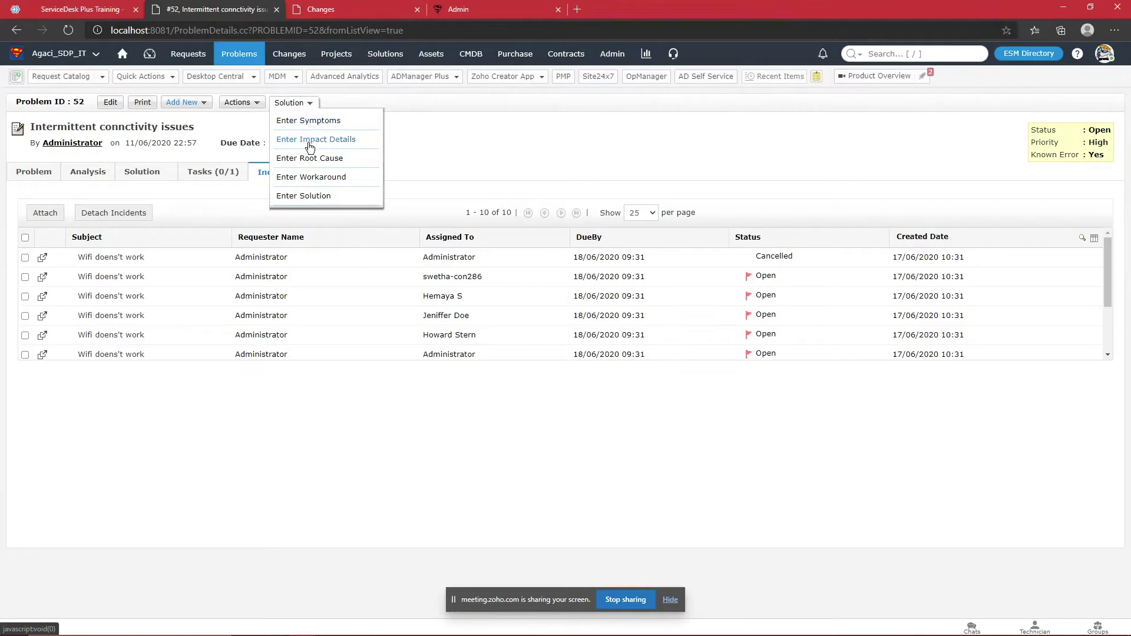
{"action": "left_click", "coordinate": [87, 172]}
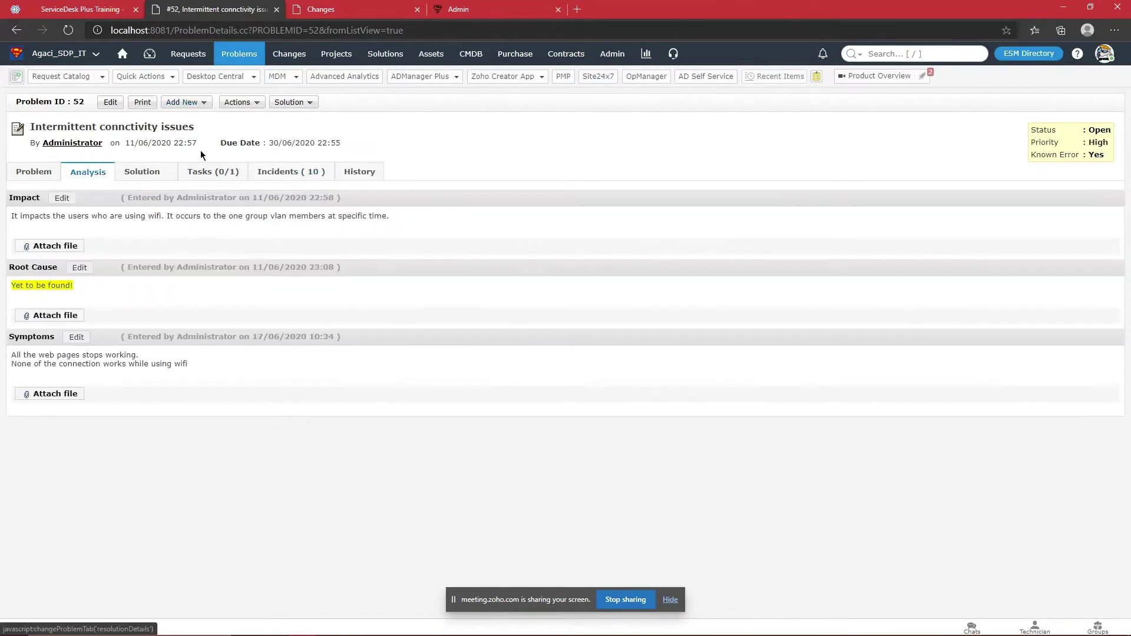
{"action": "left_click", "coordinate": [314, 121]}
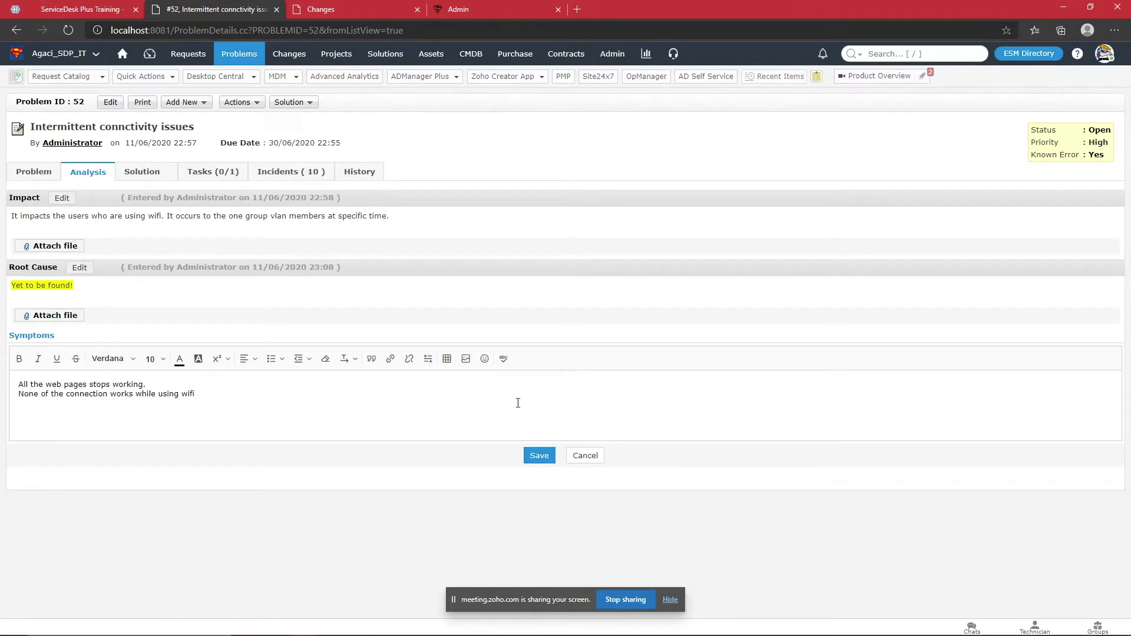
{"action": "left_click", "coordinate": [584, 456]}
{"action": "mouse_move", "coordinate": [293, 103]}
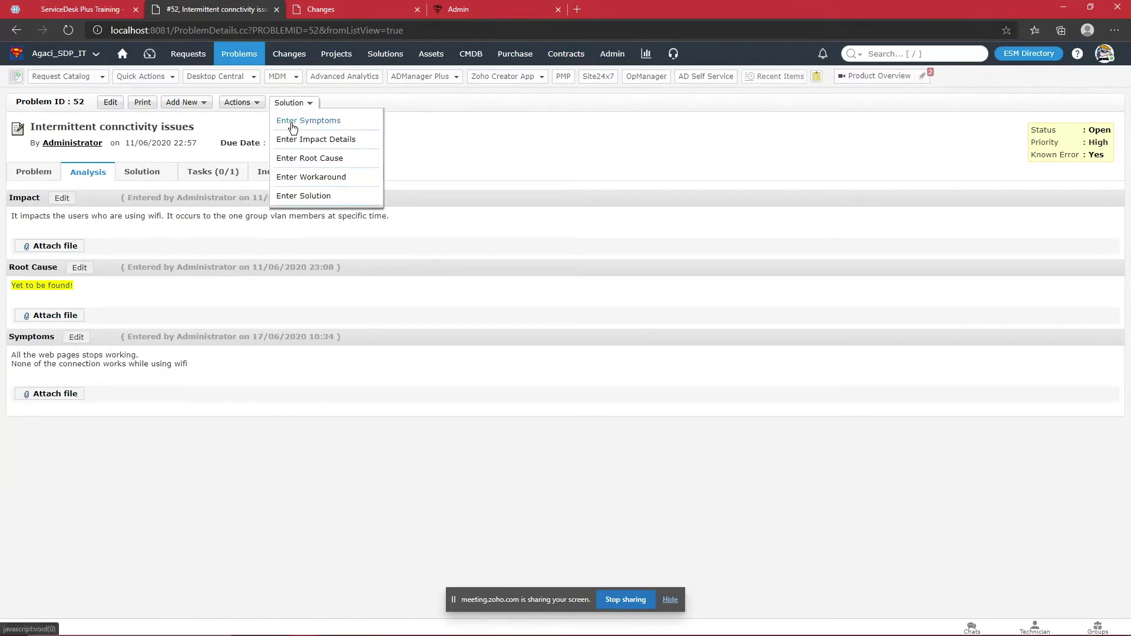
{"action": "left_click", "coordinate": [306, 179]}
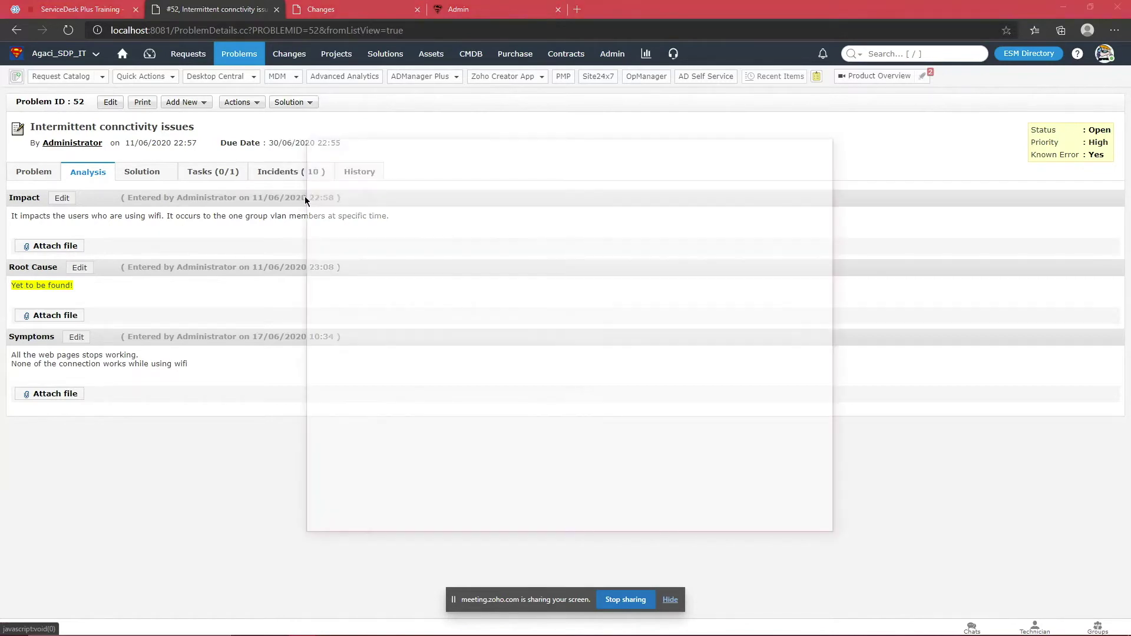
{"action": "scroll", "coordinate": [638, 303], "scroll_direction": "down", "scroll_amount": 8}
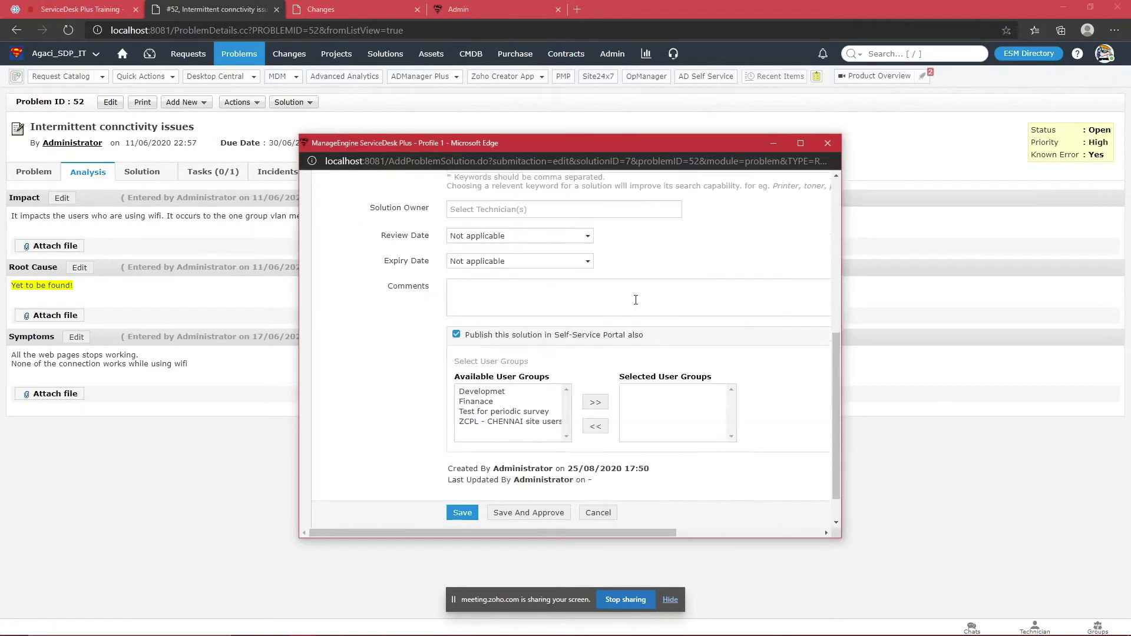
{"action": "scroll", "coordinate": [636, 307], "scroll_direction": "up", "scroll_amount": 8}
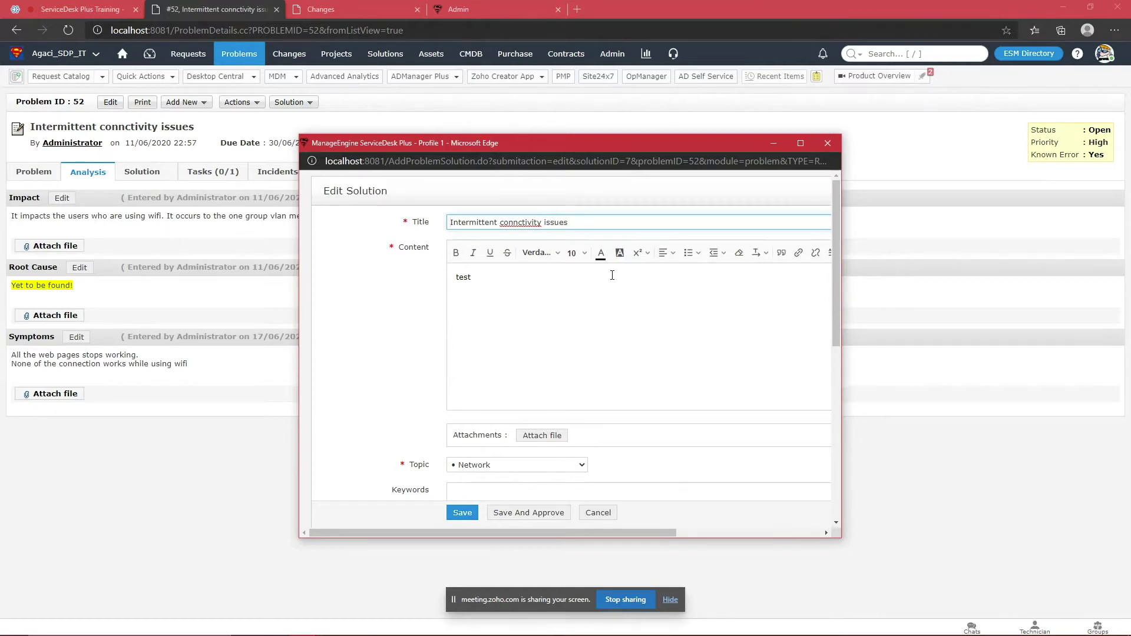
{"action": "left_click", "coordinate": [828, 144]}
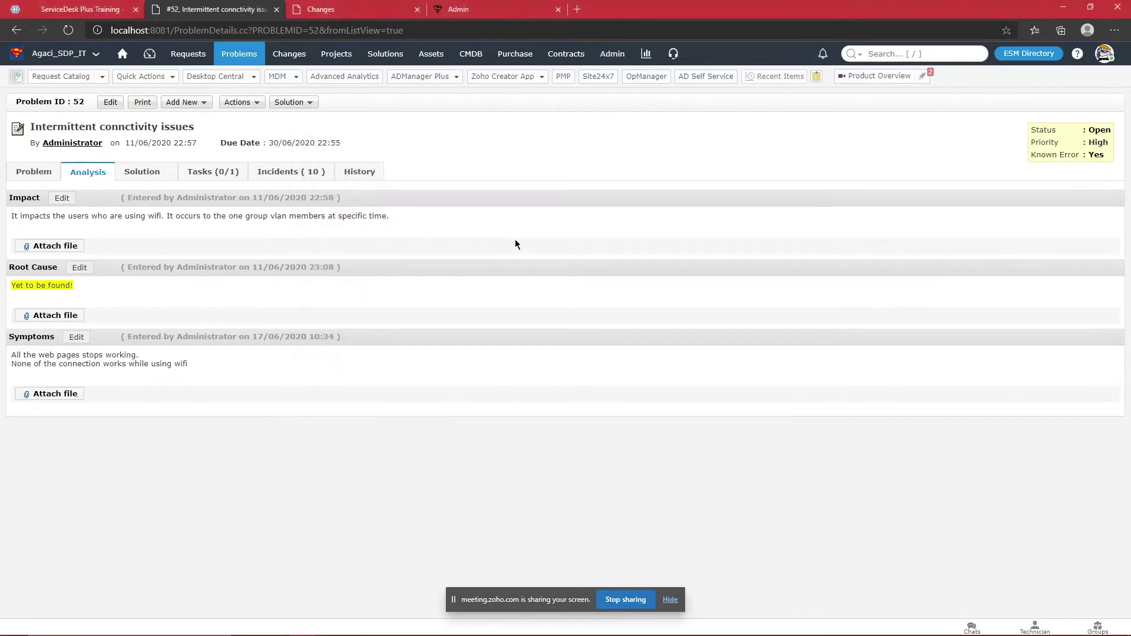
- Open the History tab and expand the 15/06, 17/06 and 11/06/2020 entries
{"action": "left_click", "coordinate": [363, 176]}
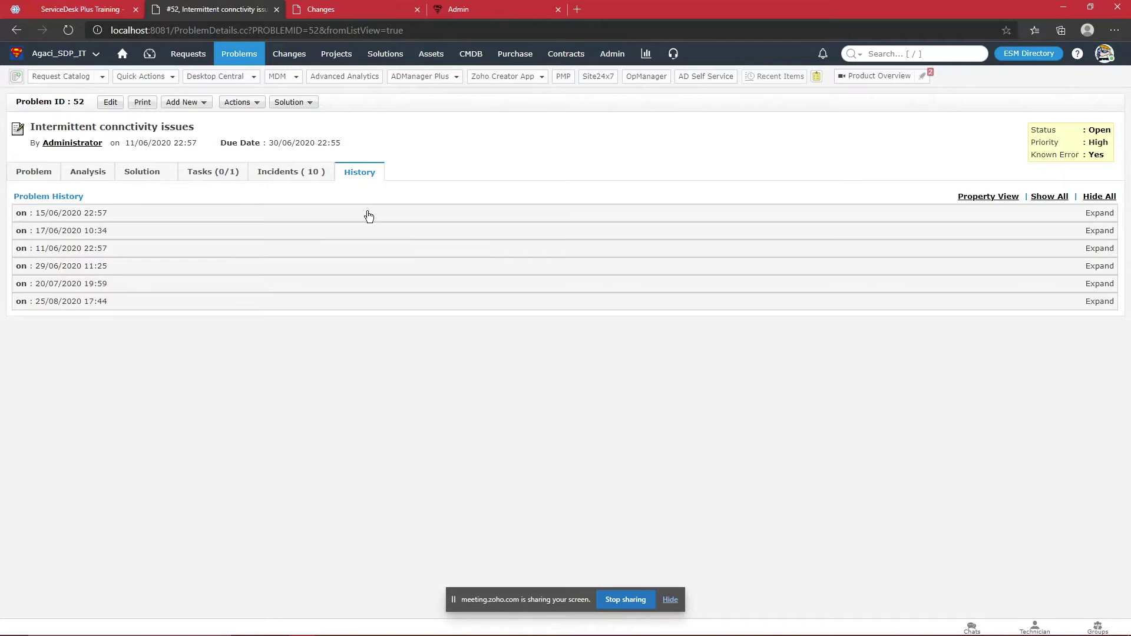
{"action": "left_click", "coordinate": [369, 216]}
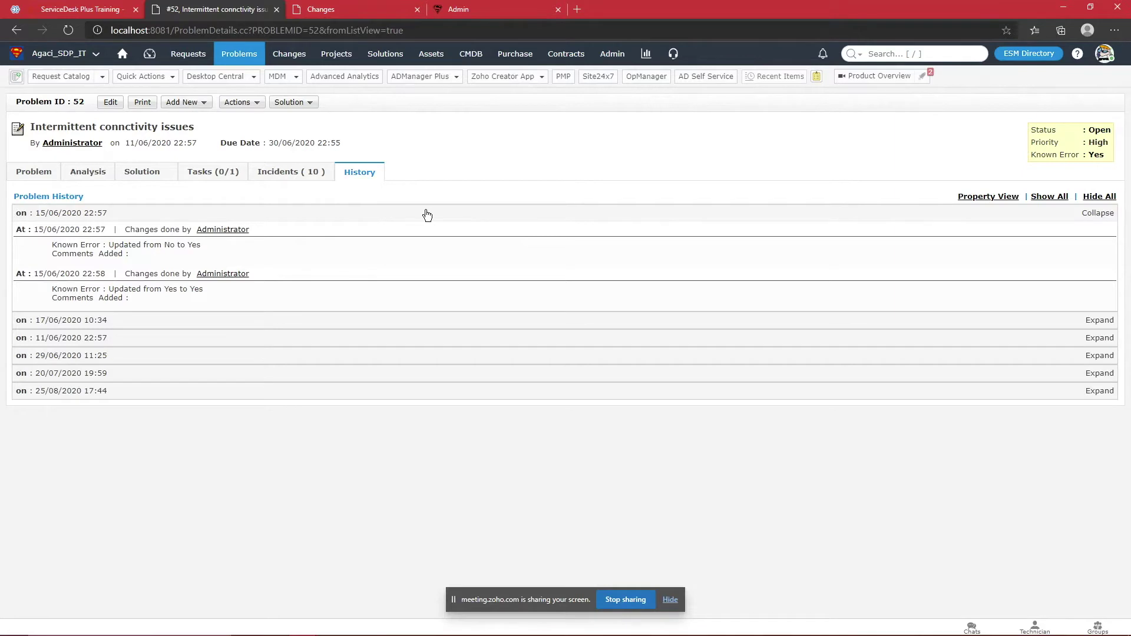
{"action": "left_click", "coordinate": [253, 324]}
{"action": "left_click", "coordinate": [222, 388]}
{"action": "scroll", "coordinate": [265, 319], "scroll_direction": "down", "scroll_amount": 5}
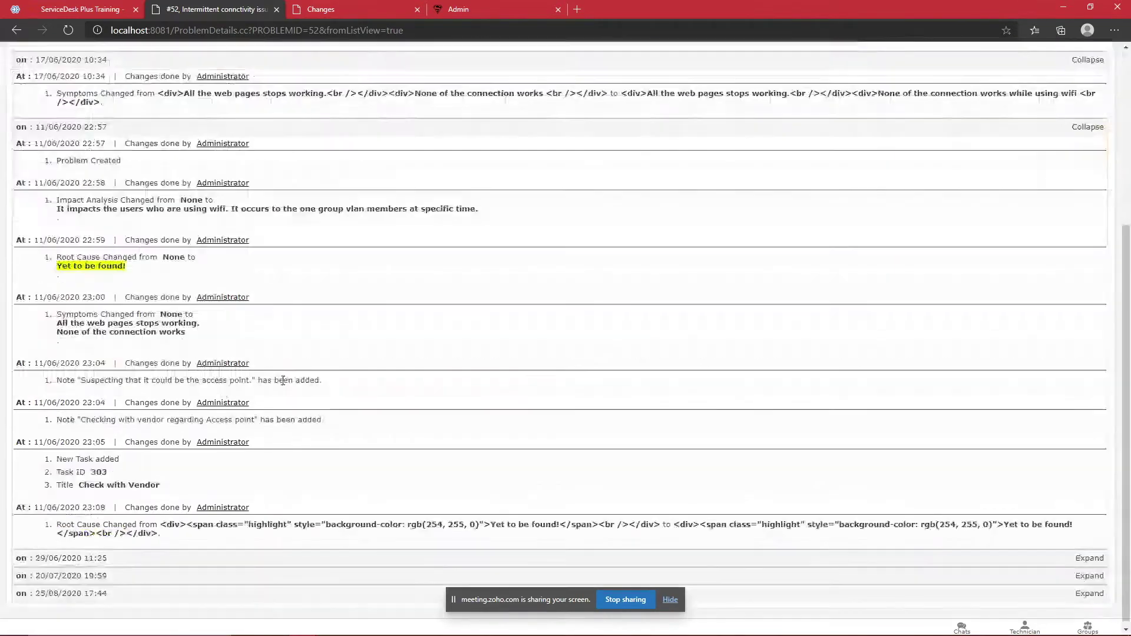
{"action": "scroll", "coordinate": [265, 319], "scroll_direction": "up", "scroll_amount": 5}
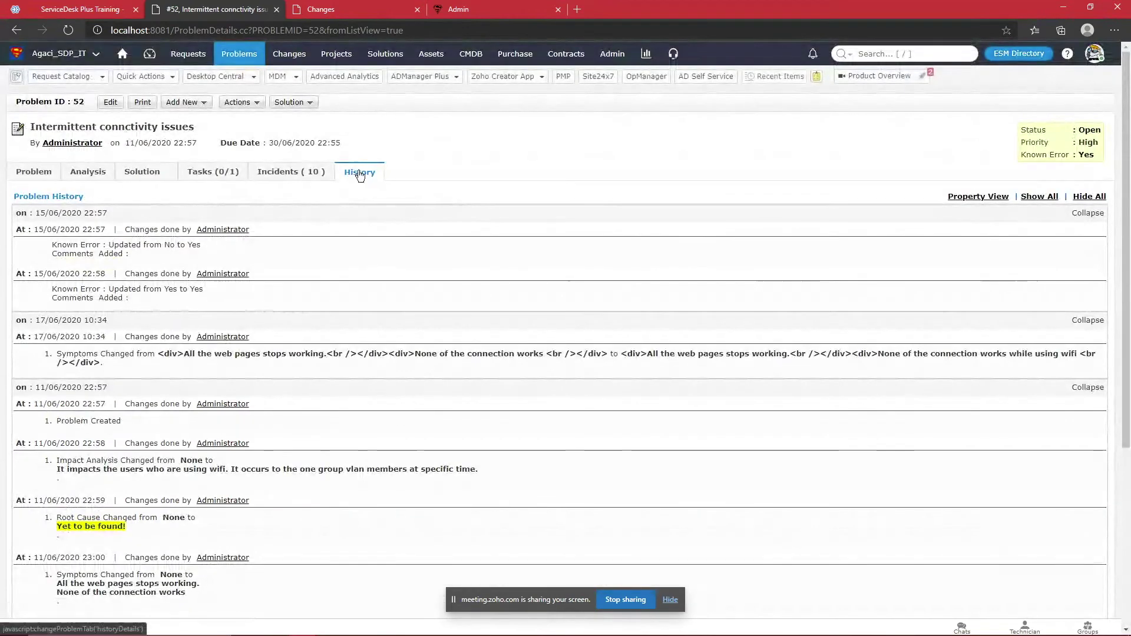
{"action": "scroll", "coordinate": [298, 323], "scroll_direction": "down", "scroll_amount": 5}
{"action": "scroll", "coordinate": [280, 323], "scroll_direction": "up", "scroll_amount": 5}
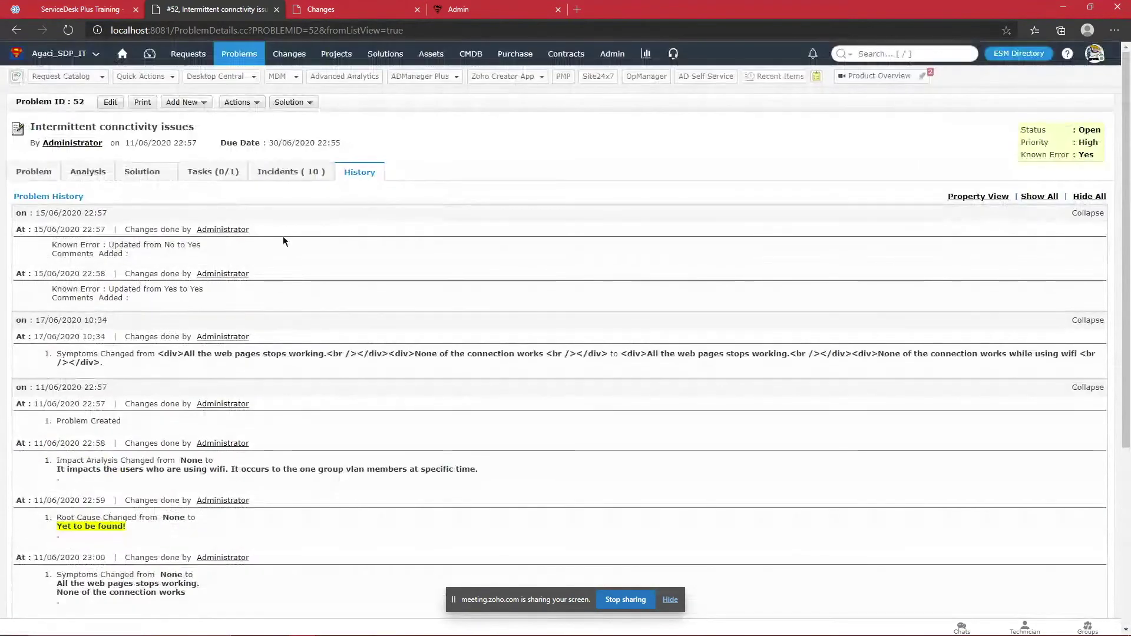
{"action": "scroll", "coordinate": [271, 212], "scroll_direction": "down", "scroll_amount": 5}
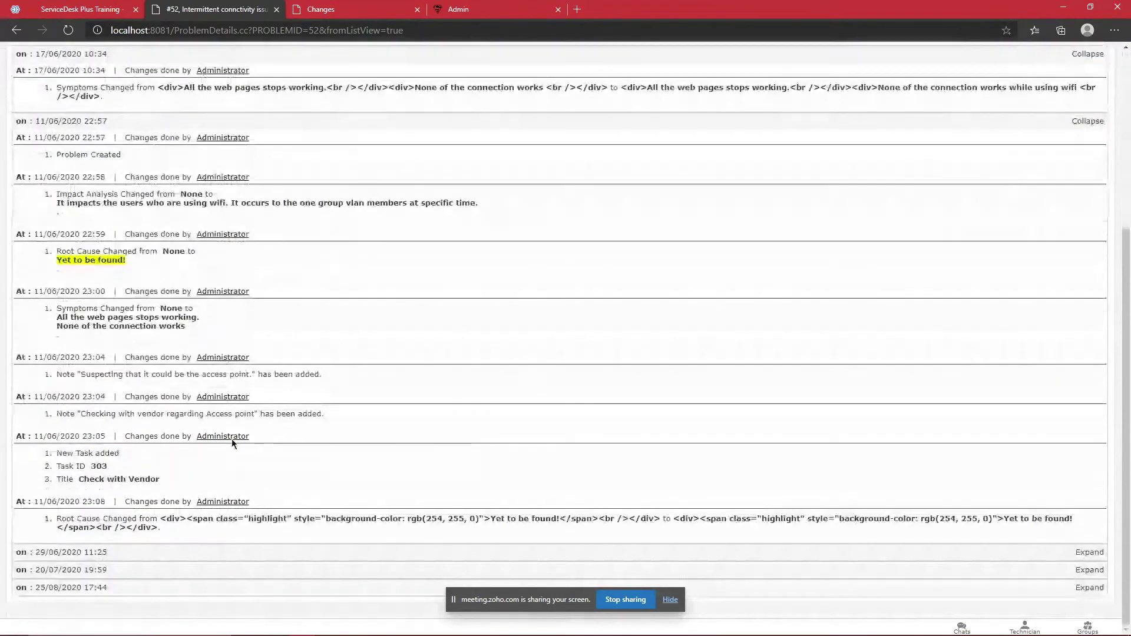
- Expand the 29/06/2020 entry, collapse all entries again, then switch to the Zoho Meeting tab
{"action": "left_click", "coordinate": [222, 557]}
{"action": "scroll", "coordinate": [253, 512], "scroll_direction": "down", "scroll_amount": 3}
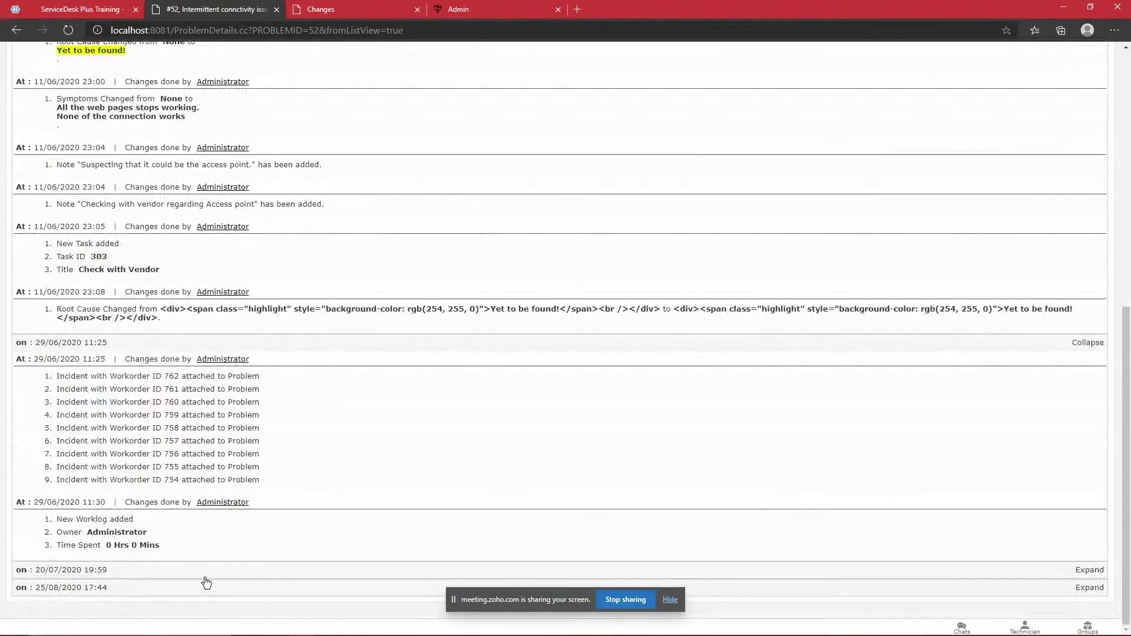
{"action": "scroll", "coordinate": [288, 501], "scroll_direction": "up", "scroll_amount": 7}
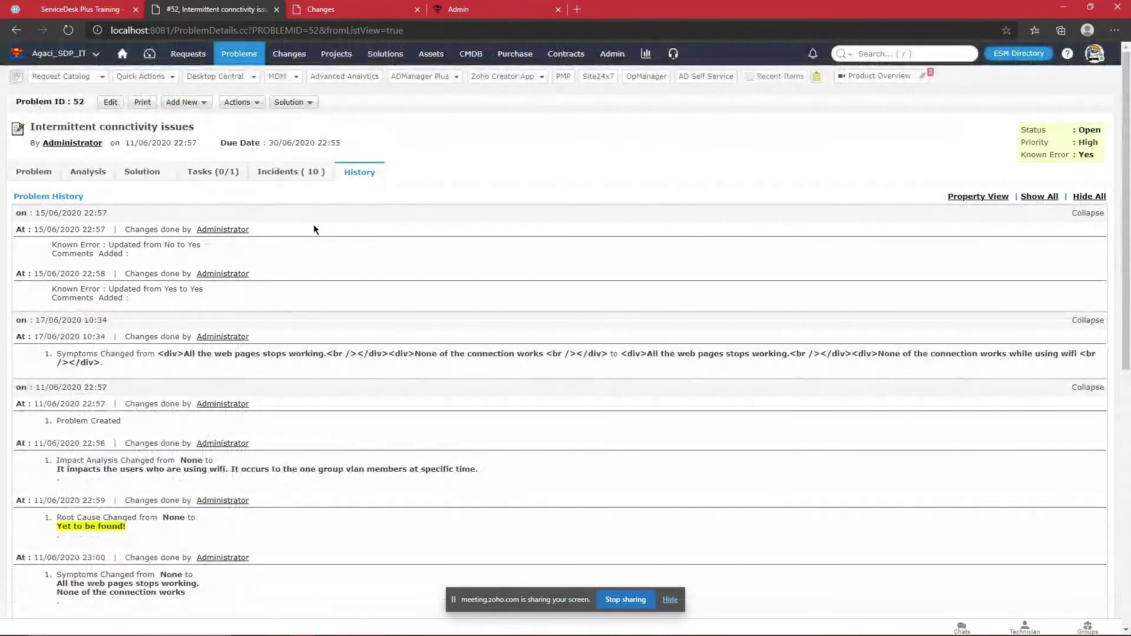
{"action": "left_click", "coordinate": [296, 232]}
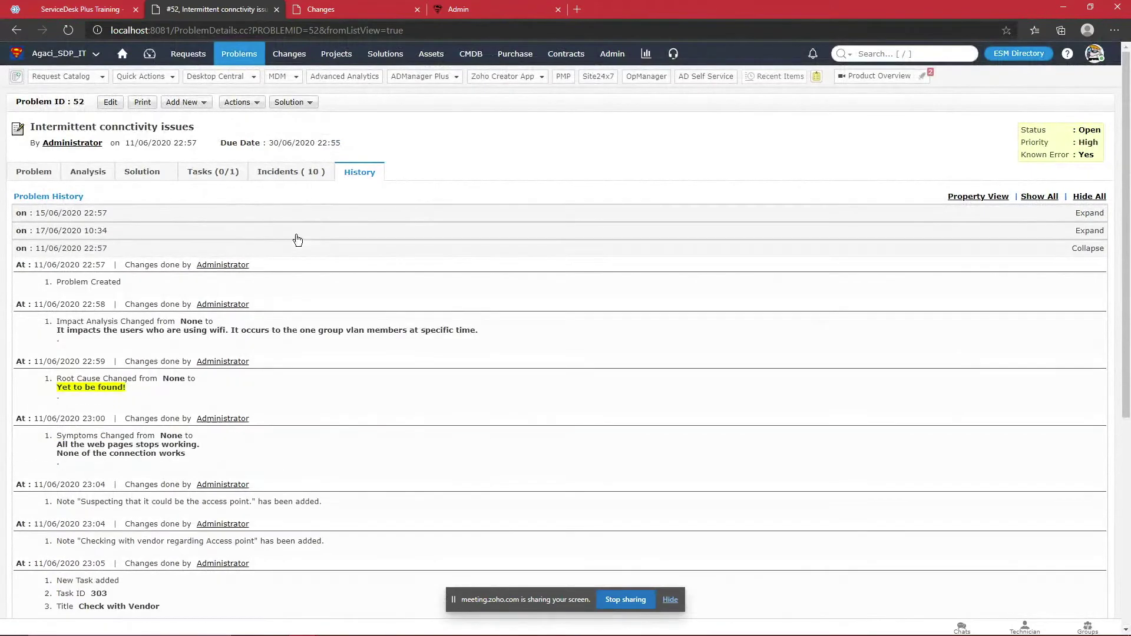
{"action": "left_click", "coordinate": [298, 249]}
{"action": "left_click", "coordinate": [285, 273]}
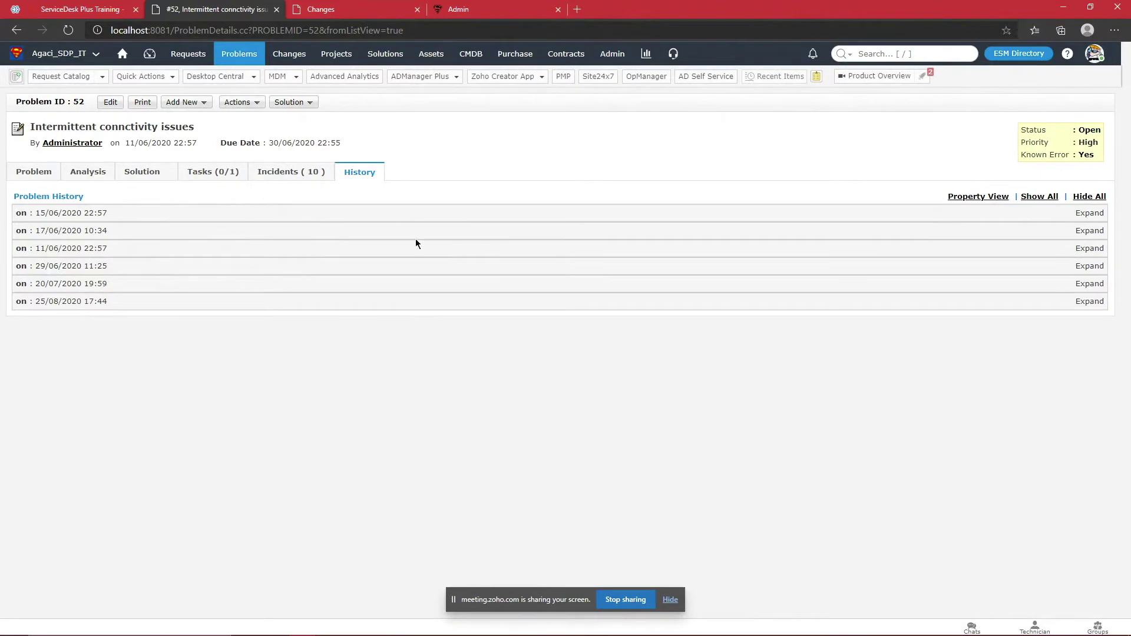
{"action": "left_click", "coordinate": [416, 219]}
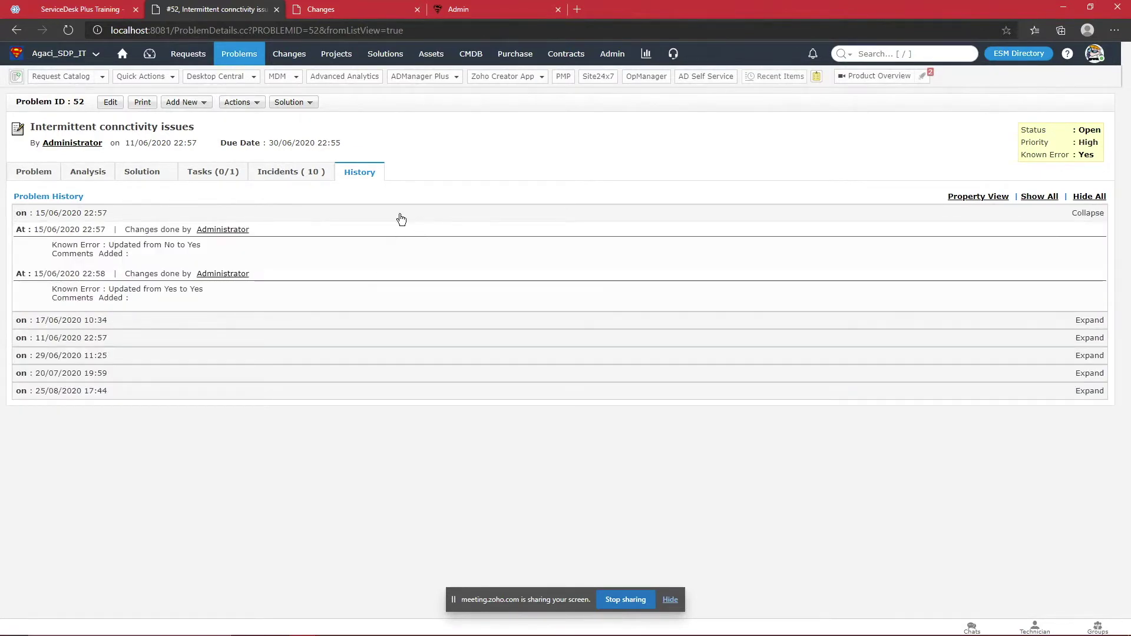
{"action": "left_click", "coordinate": [398, 217]}
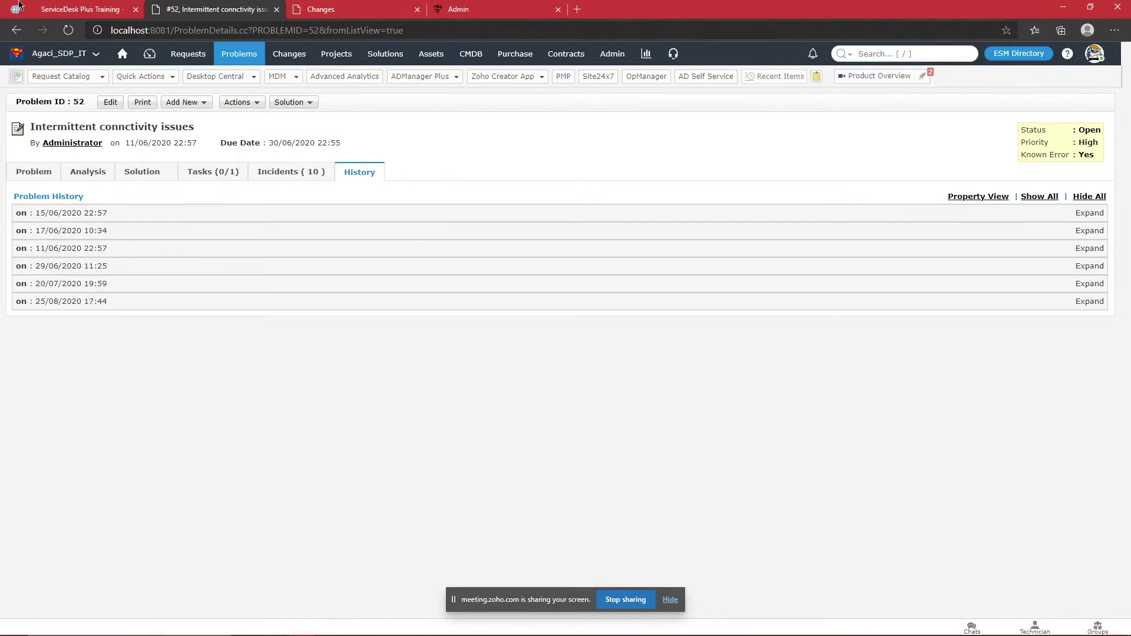
{"action": "left_click", "coordinate": [115, 11]}
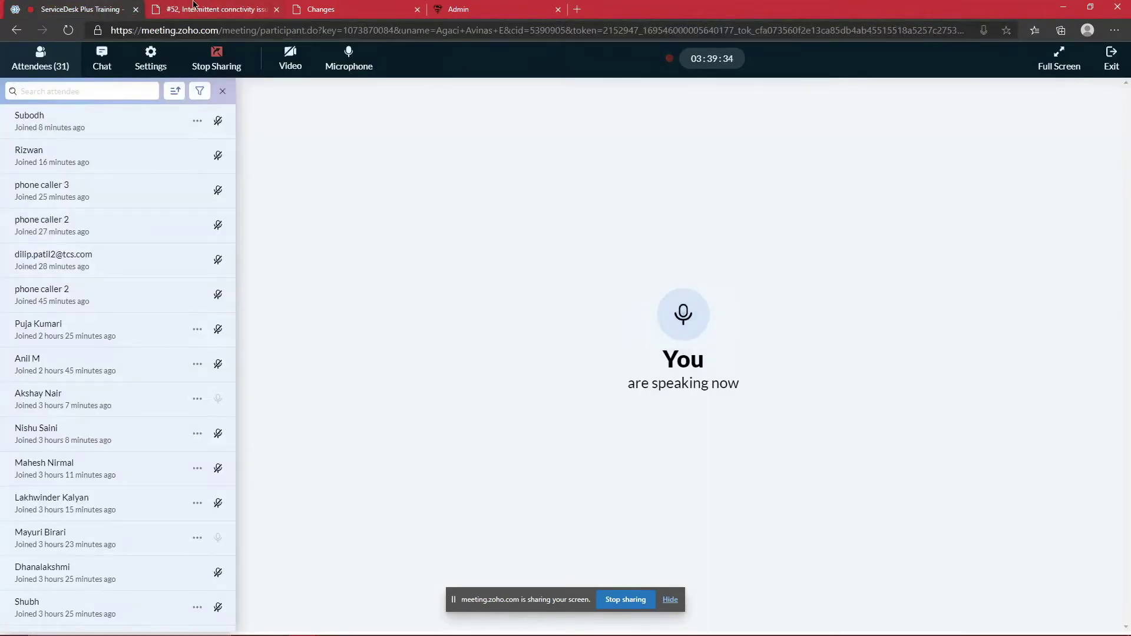
- Glance at problem 52's details, then open the Zoho Meeting chat messages
{"action": "left_click", "coordinate": [217, 9]}
{"action": "left_click", "coordinate": [45, 179]}
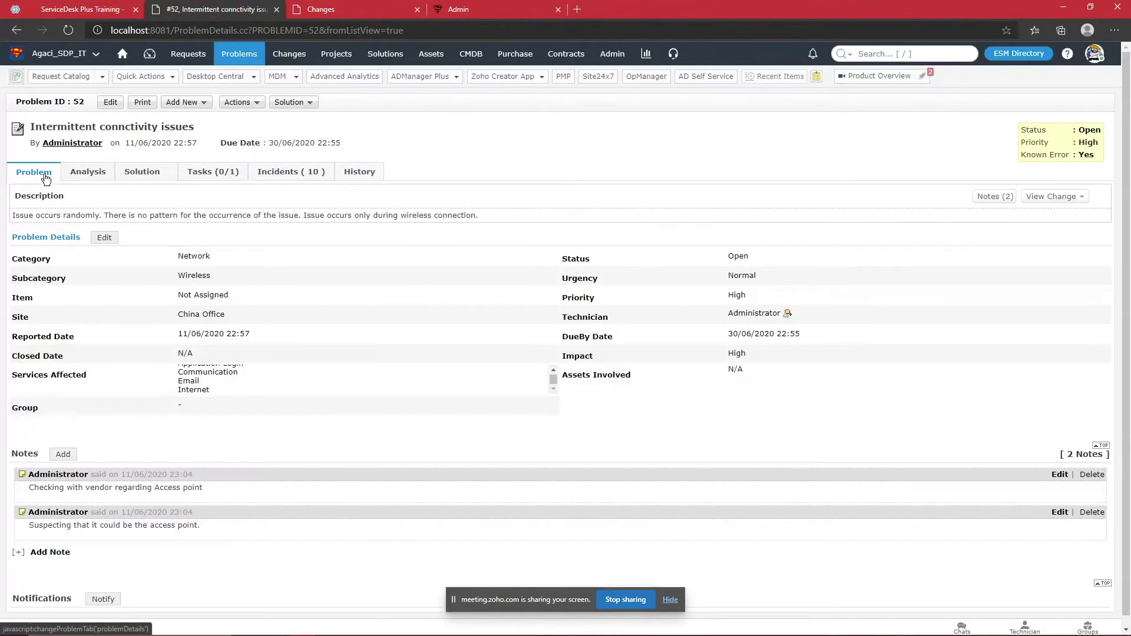
{"action": "left_click", "coordinate": [115, 11]}
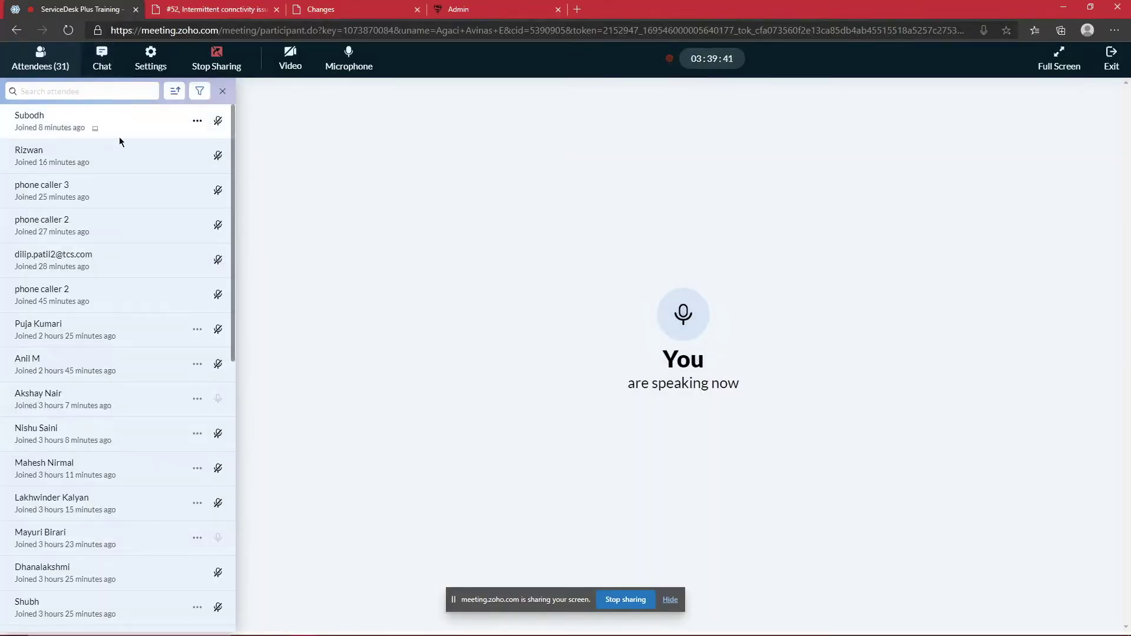
{"action": "scroll", "coordinate": [122, 192], "scroll_direction": "down", "scroll_amount": 10}
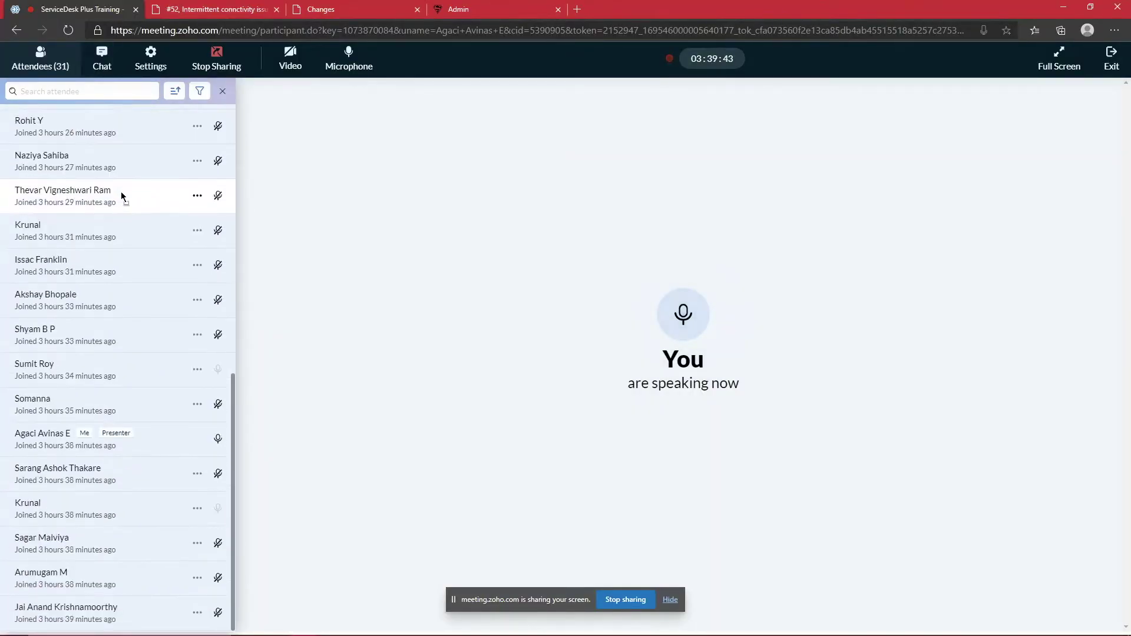
{"action": "left_click", "coordinate": [102, 59]}
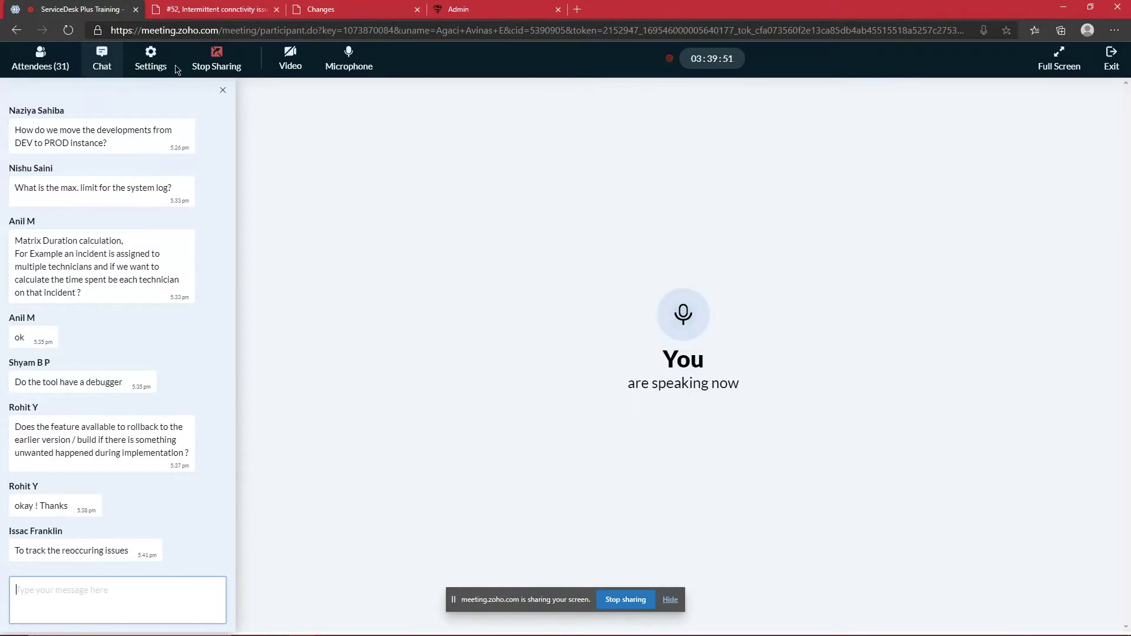
- Read the latest attendee chat question, then return to problem 52's details page
{"action": "key", "text": "ctrl+Tab"}
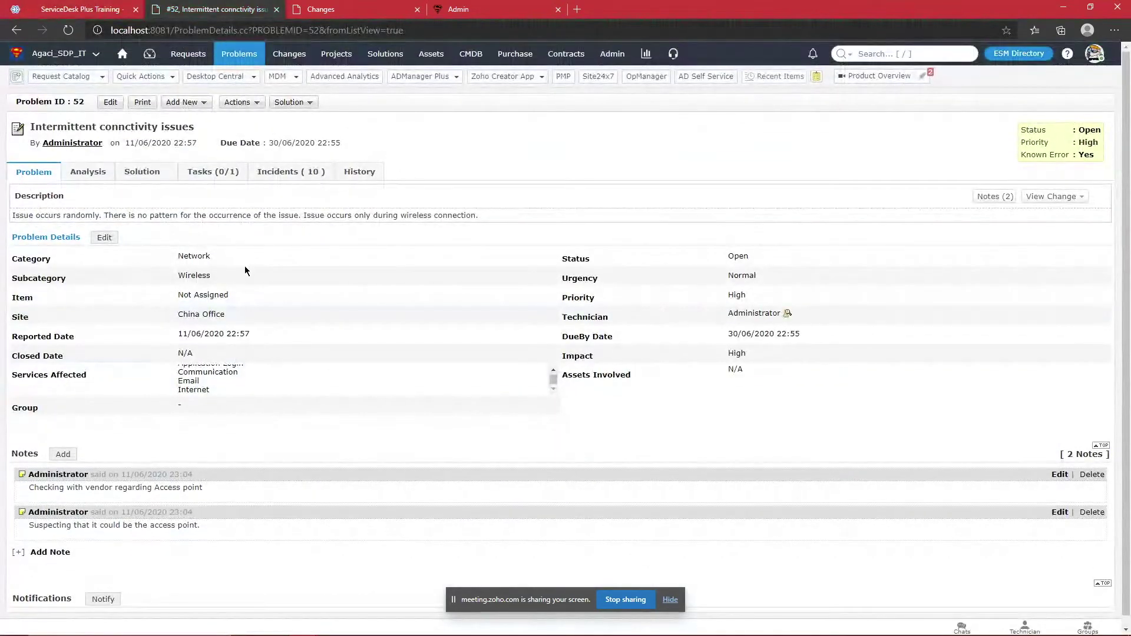
{"action": "scroll", "coordinate": [250, 380], "scroll_direction": "up", "scroll_amount": 1}
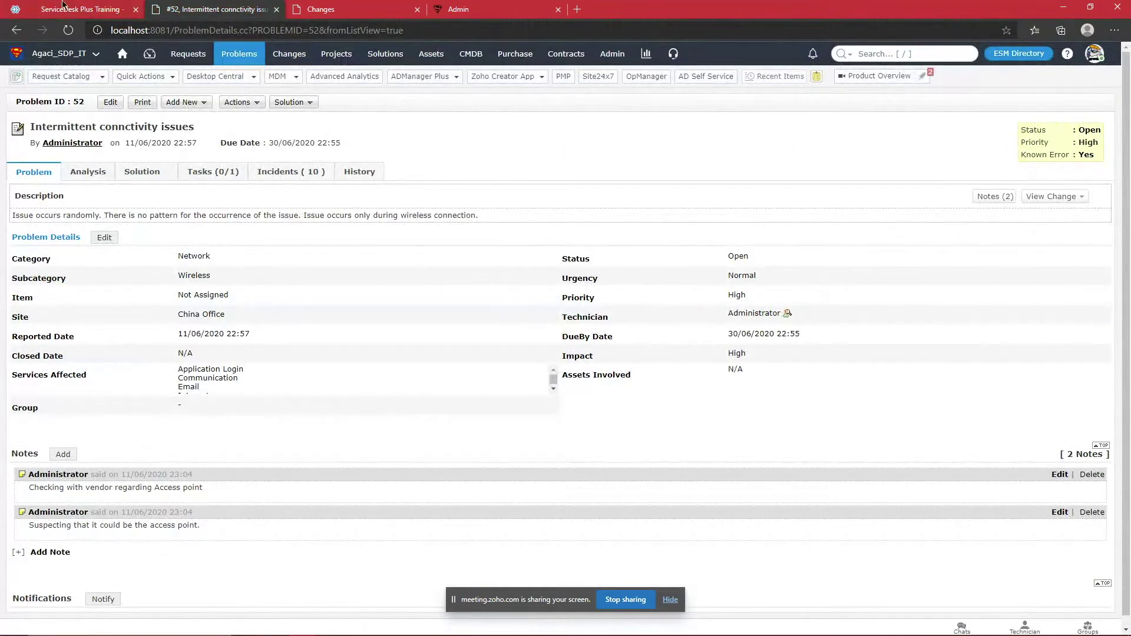
{"action": "left_click", "coordinate": [63, 6]}
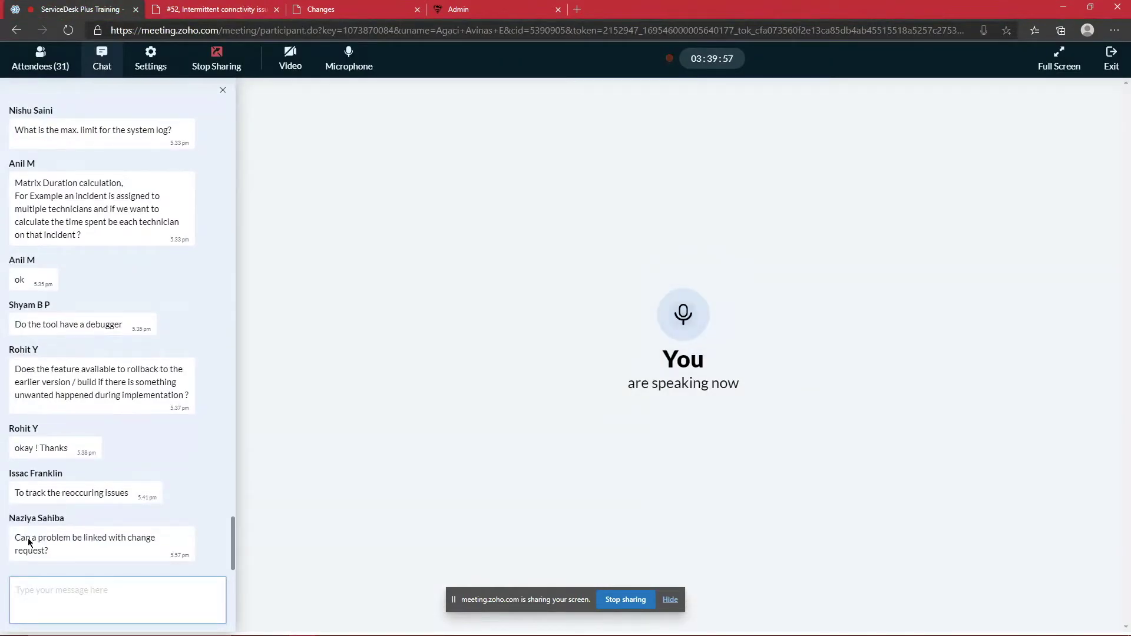
{"action": "triple_click", "coordinate": [28, 542]}
{"action": "left_click", "coordinate": [61, 560]}
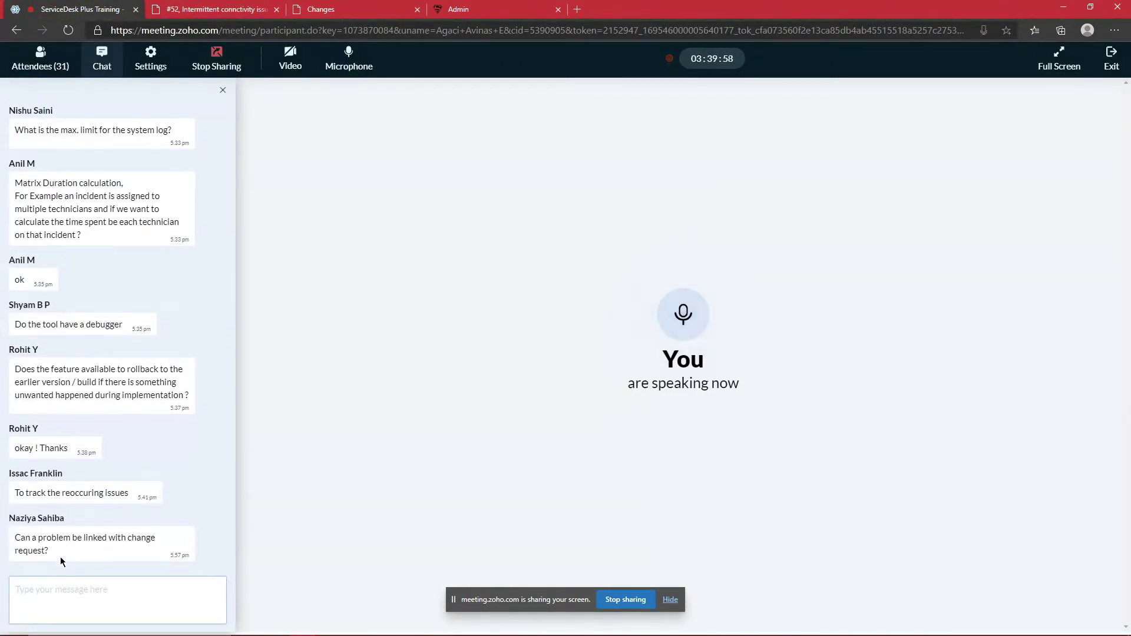
{"action": "left_click", "coordinate": [218, 7]}
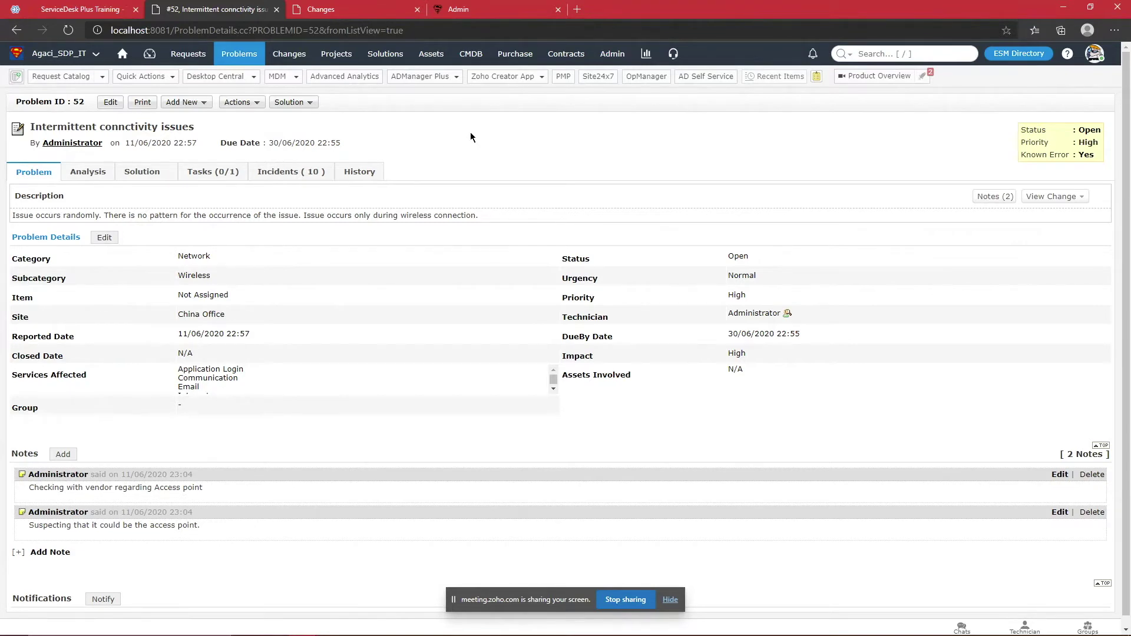
- Review the known-errors question in the meeting chat, then bring up the Solutions link menu from Problem 52's page
{"action": "left_click", "coordinate": [321, 8]}
{"action": "left_click", "coordinate": [194, 7]}
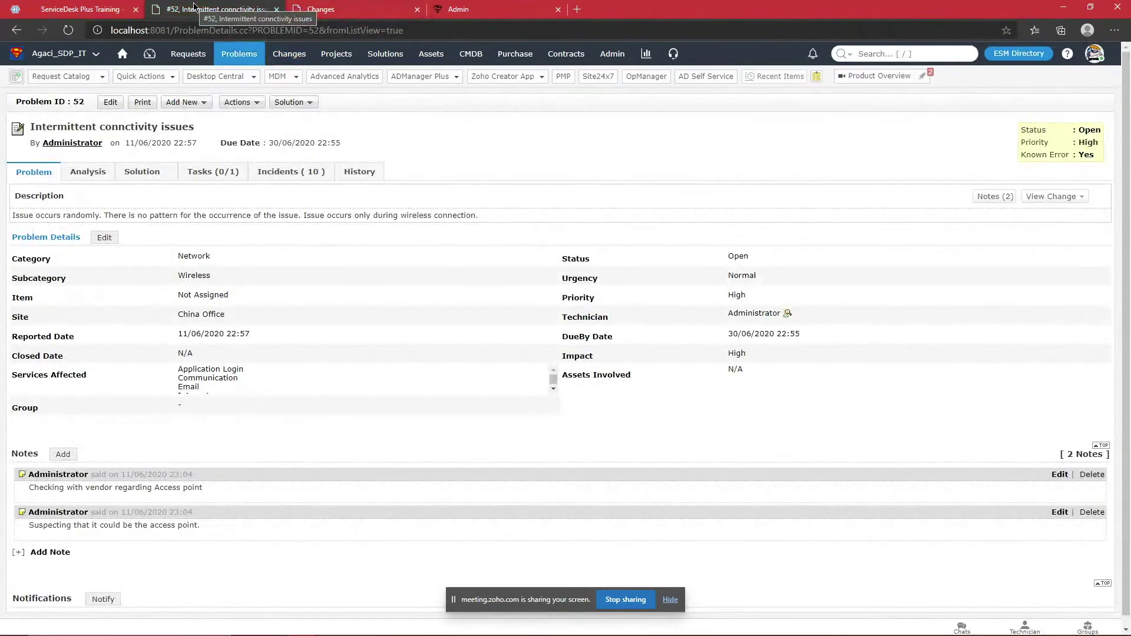
{"action": "left_click", "coordinate": [83, 8]}
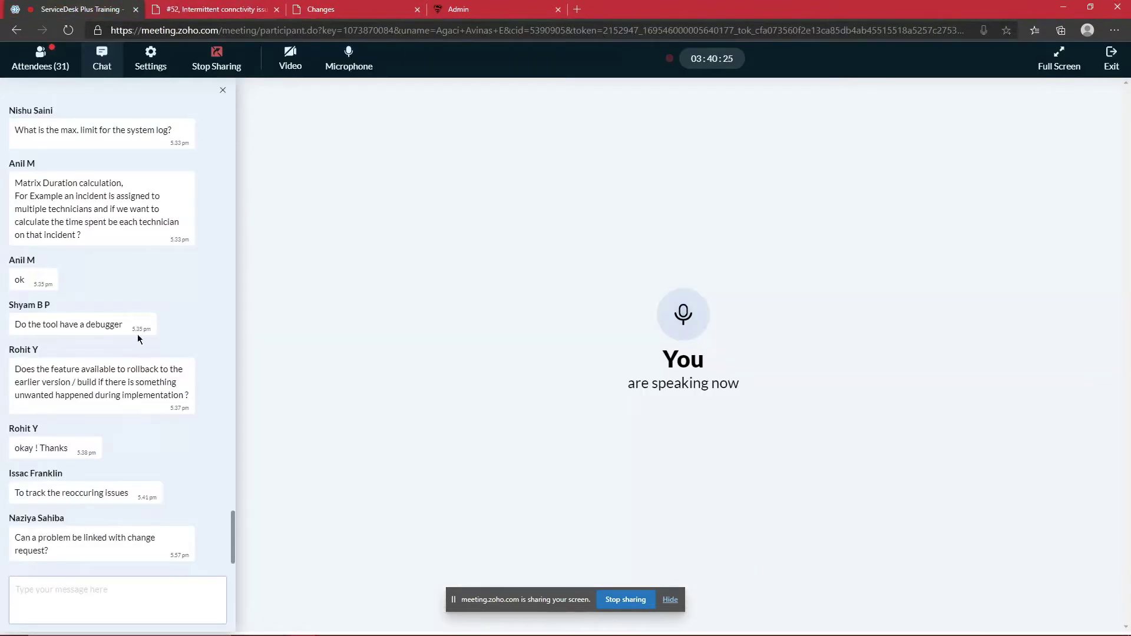
{"action": "mouse_move", "coordinate": [20, 537]}
{"action": "left_mouse_down"}
{"action": "mouse_move", "coordinate": [76, 551]}
{"action": "mouse_move", "coordinate": [18, 539]}
{"action": "left_mouse_up"}
{"action": "left_click", "coordinate": [76, 551]}
{"action": "left_click", "coordinate": [18, 539]}
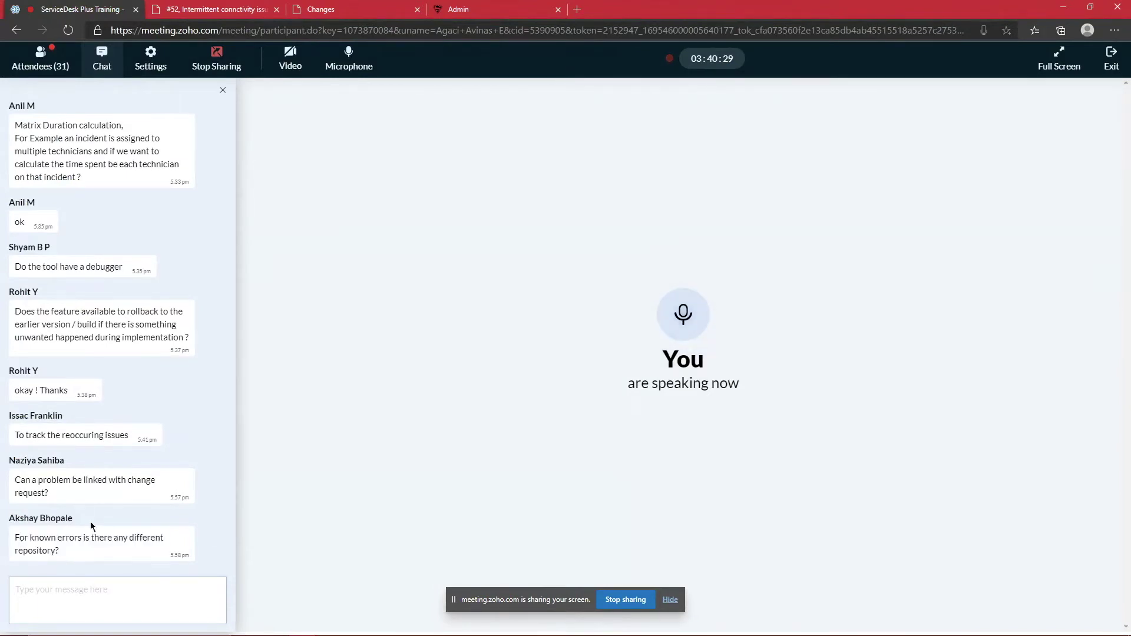
{"action": "left_click", "coordinate": [205, 7]}
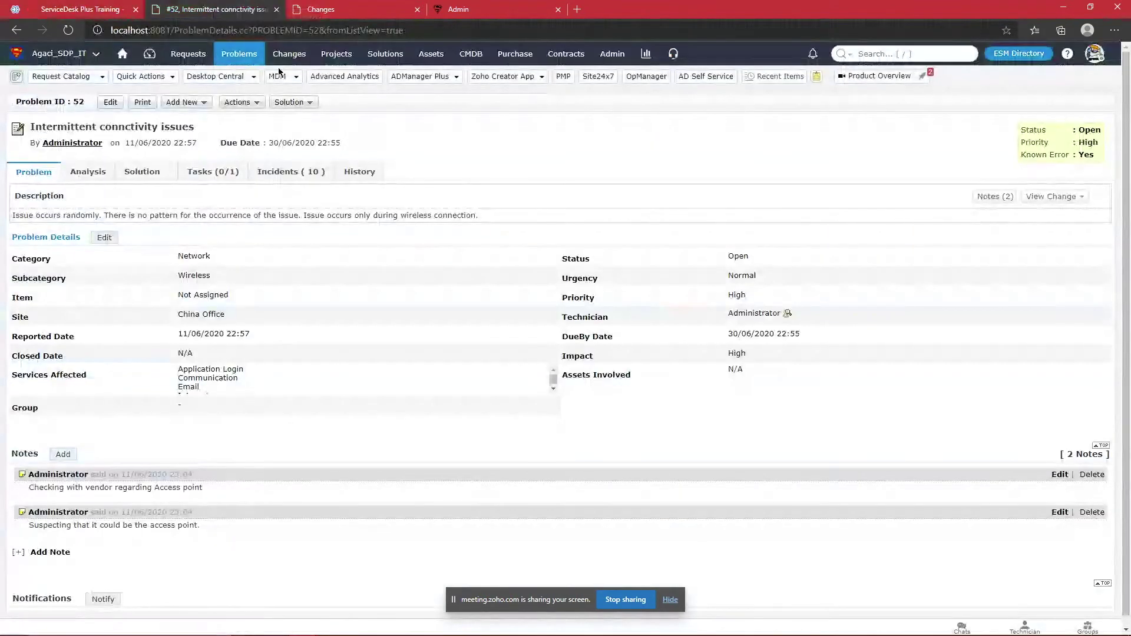
{"action": "right_click", "coordinate": [371, 52]}
- Open Solutions in a new tab and view the Login issue solution
{"action": "left_click", "coordinate": [386, 59]}
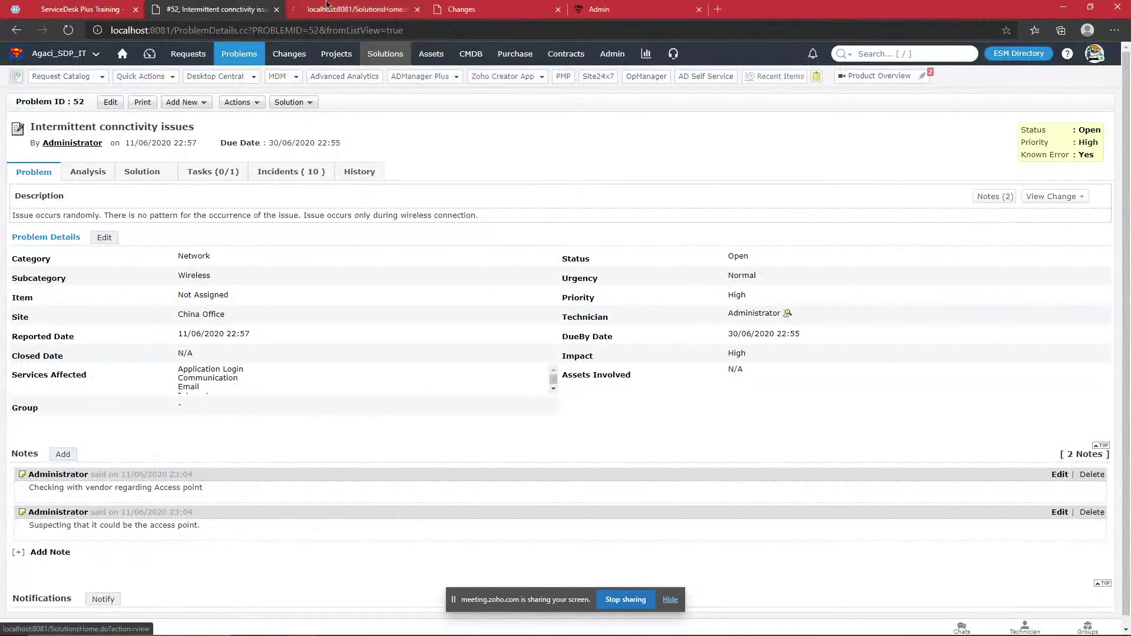
{"action": "left_click", "coordinate": [330, 9]}
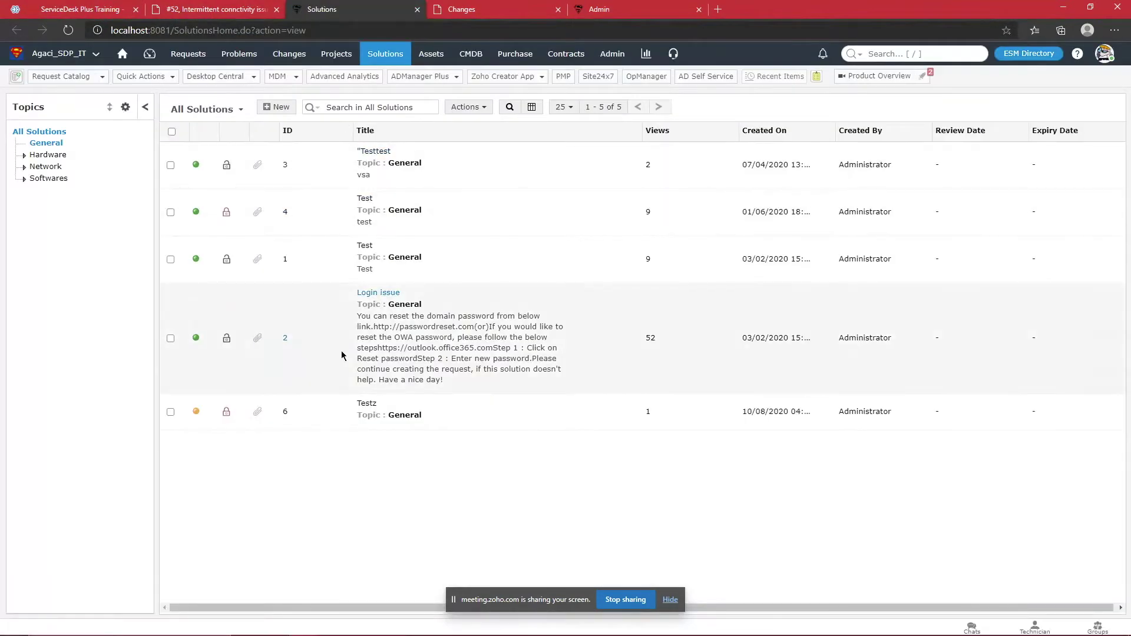
{"action": "left_click", "coordinate": [575, 289]}
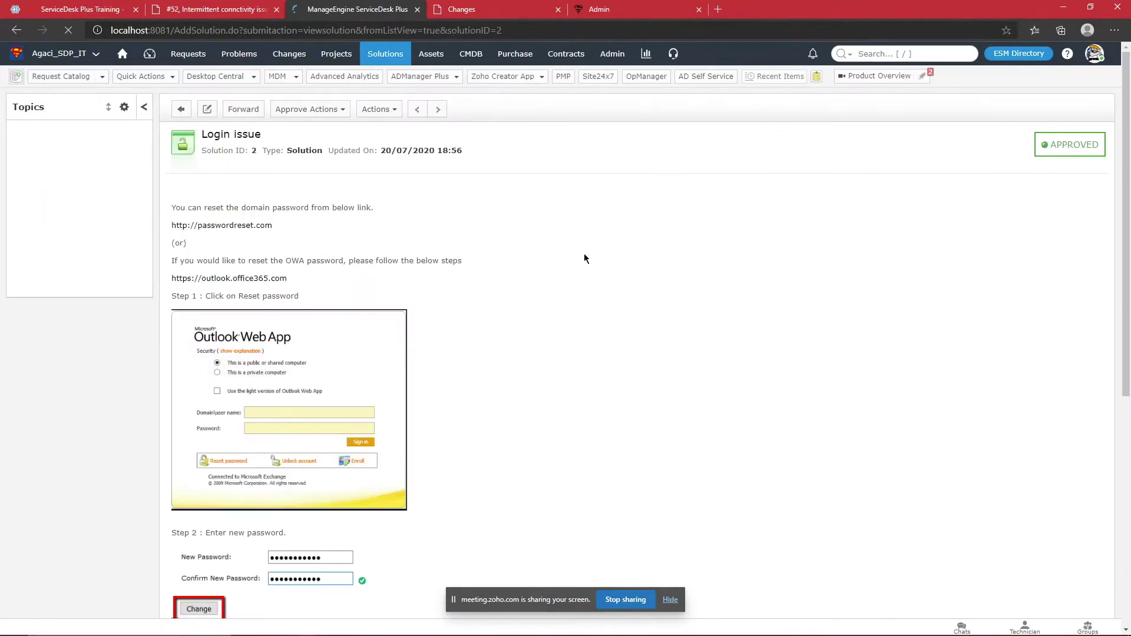
{"action": "scroll", "coordinate": [536, 279], "scroll_direction": "down", "scroll_amount": 6}
{"action": "scroll", "coordinate": [602, 306], "scroll_direction": "up", "scroll_amount": 6}
{"action": "scroll", "coordinate": [598, 310], "scroll_direction": "up", "scroll_amount": 1}
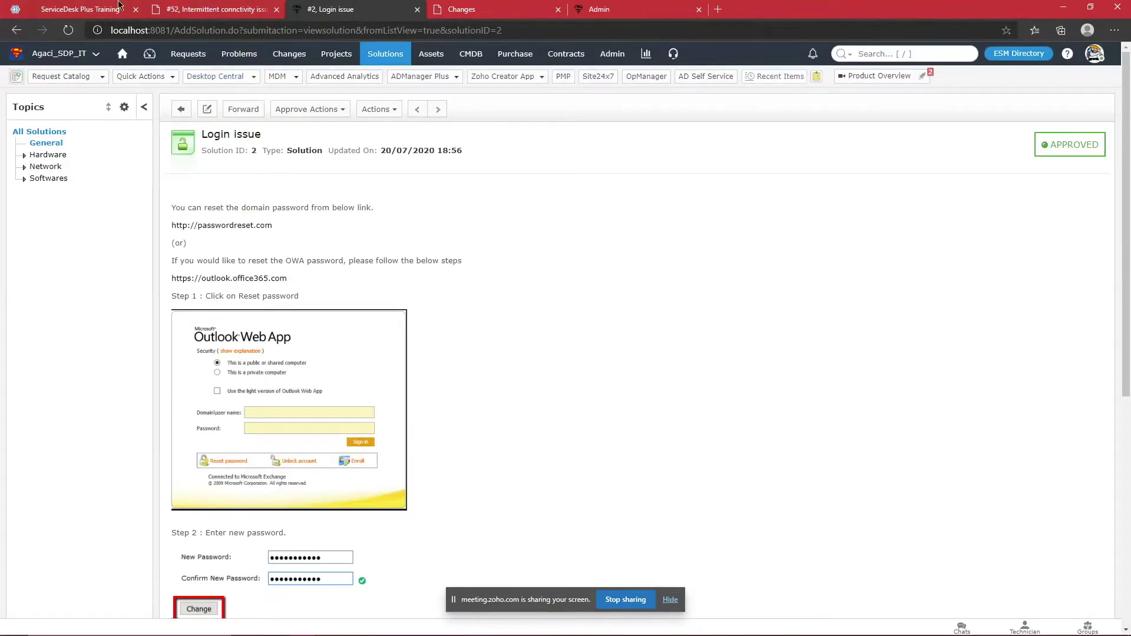
- Glance at the meeting chat, then start editing the Login issue solution
{"action": "left_click", "coordinate": [95, 9]}
{"action": "left_click", "coordinate": [329, 9]}
{"action": "scroll", "coordinate": [394, 289], "scroll_direction": "down", "scroll_amount": 5}
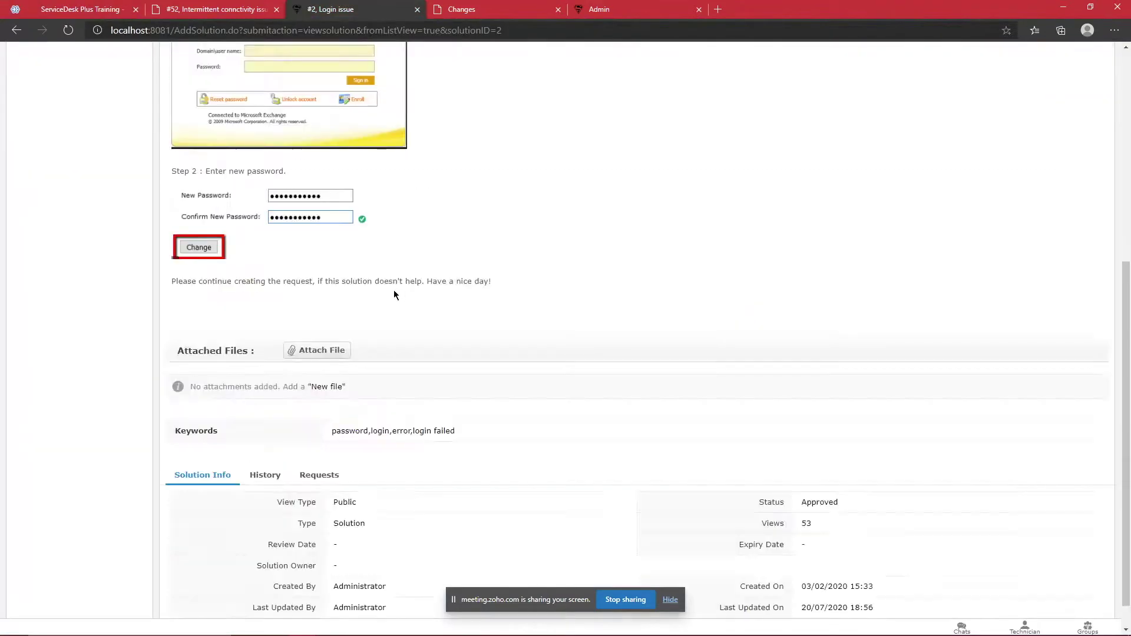
{"action": "scroll", "coordinate": [393, 290], "scroll_direction": "up", "scroll_amount": 5}
{"action": "left_click", "coordinate": [207, 72]}
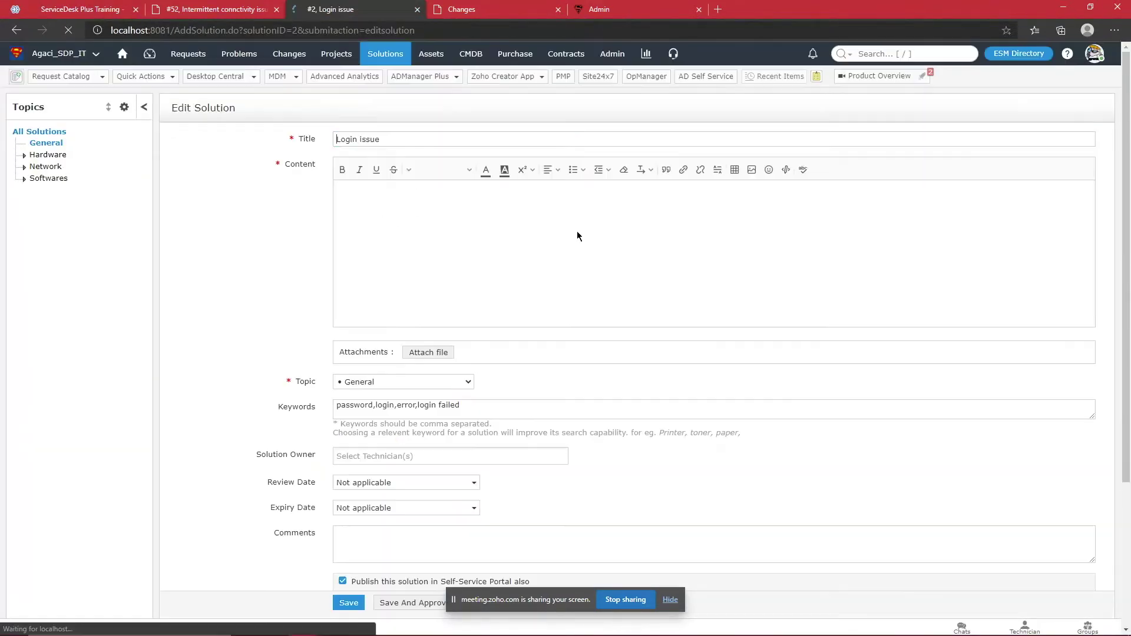
- Select and then deselect the Keywords value on the Edit Solution form
{"action": "scroll", "coordinate": [481, 334], "scroll_direction": "down", "scroll_amount": 2}
{"action": "triple_click", "coordinate": [426, 318]}
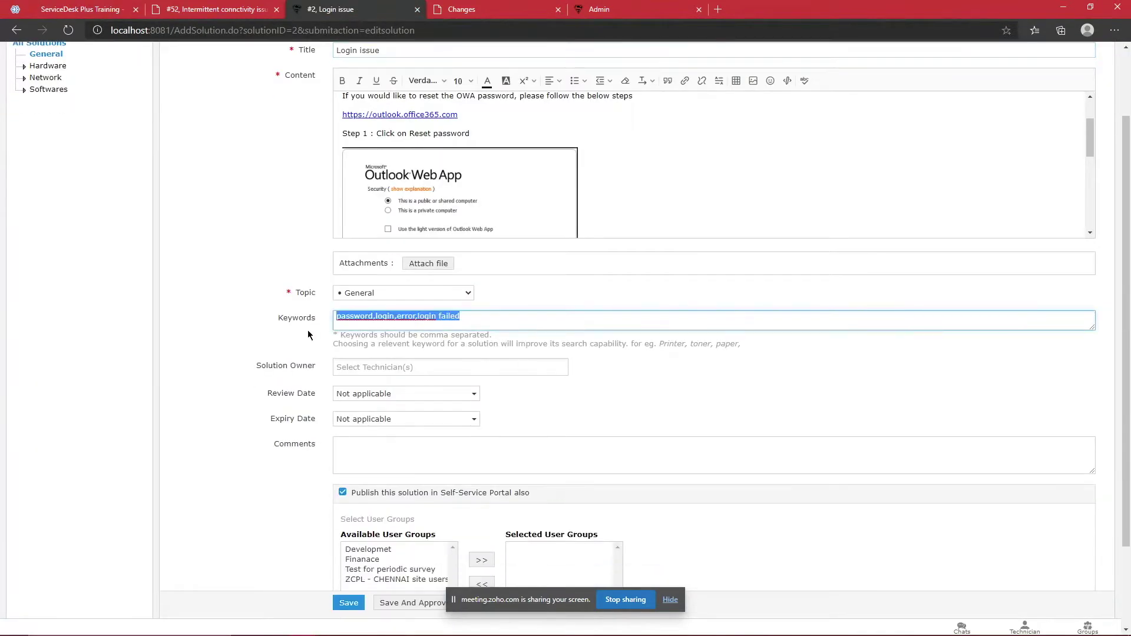
{"action": "left_click", "coordinate": [486, 316]}
{"action": "scroll", "coordinate": [197, 323], "scroll_direction": "up", "scroll_amount": 2}
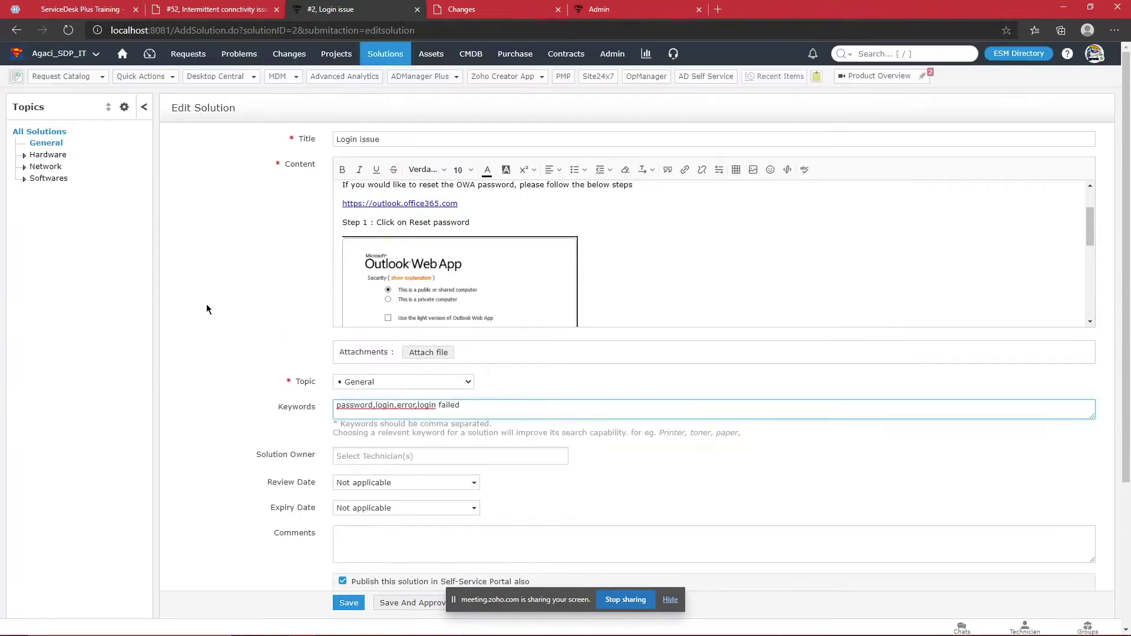
- Open the Requests list in a new tab and close it again
{"action": "right_click", "coordinate": [188, 54]}
{"action": "left_click", "coordinate": [236, 61]}
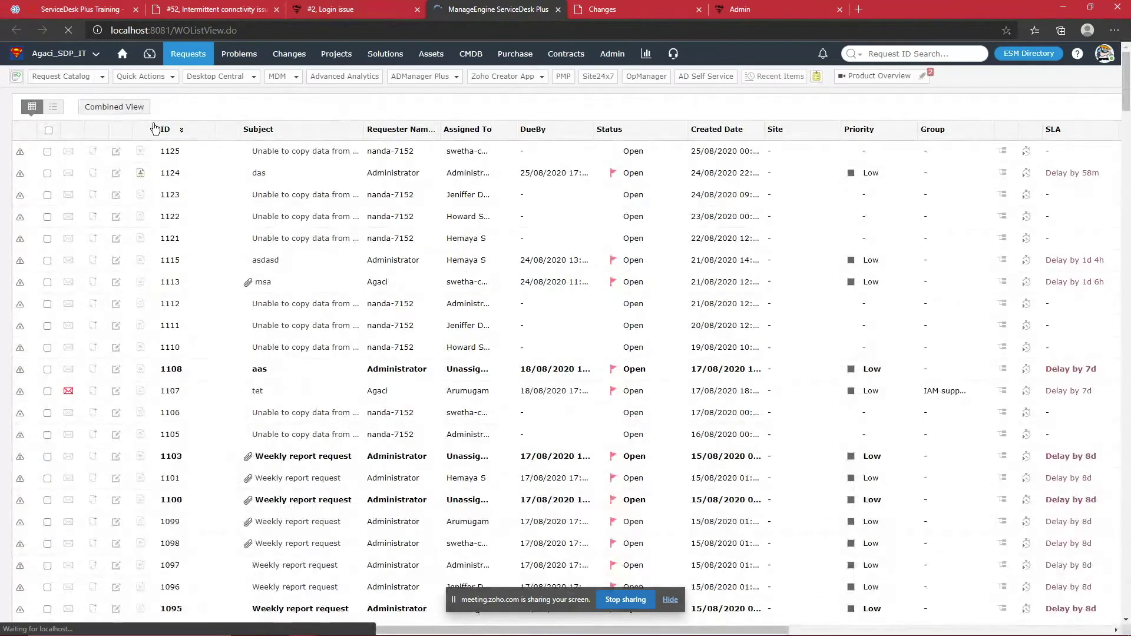
{"action": "left_click", "coordinate": [558, 10]}
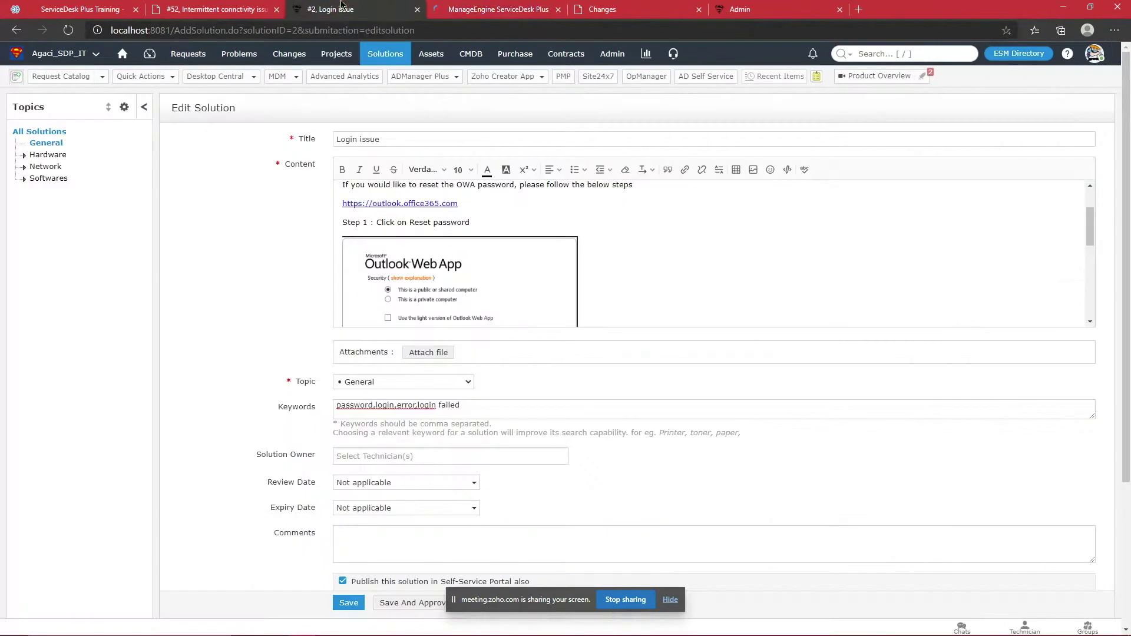
- Dismiss the screen-sharing notice, cancel the solution edits unsaved, and return to the meeting chat
{"action": "scroll", "coordinate": [448, 277], "scroll_direction": "down", "scroll_amount": 2}
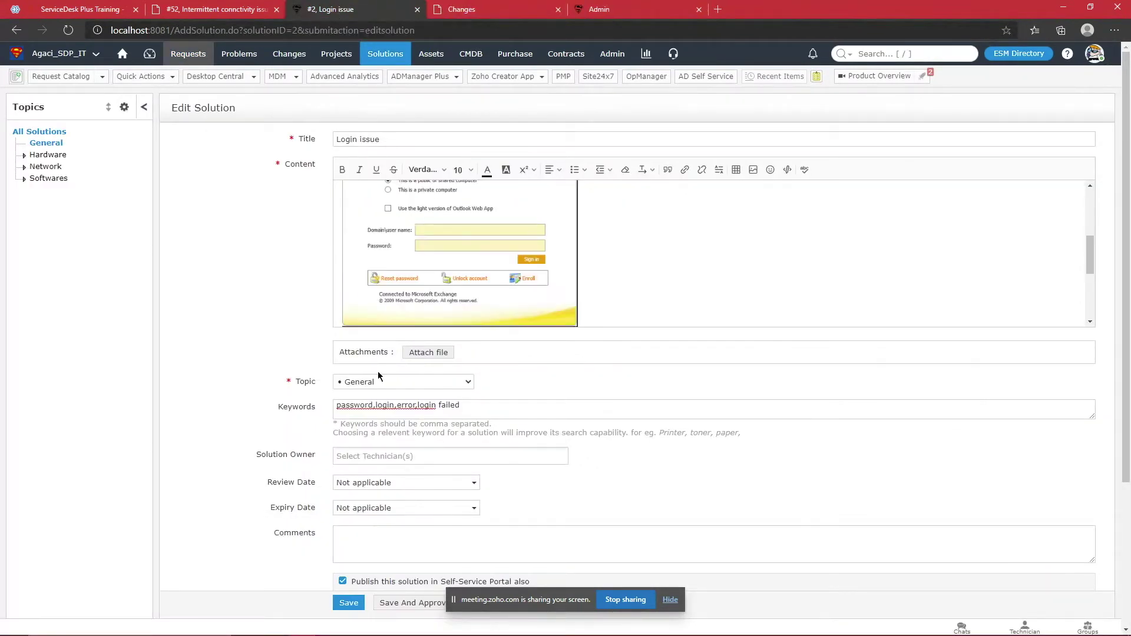
{"action": "left_click", "coordinate": [670, 600]}
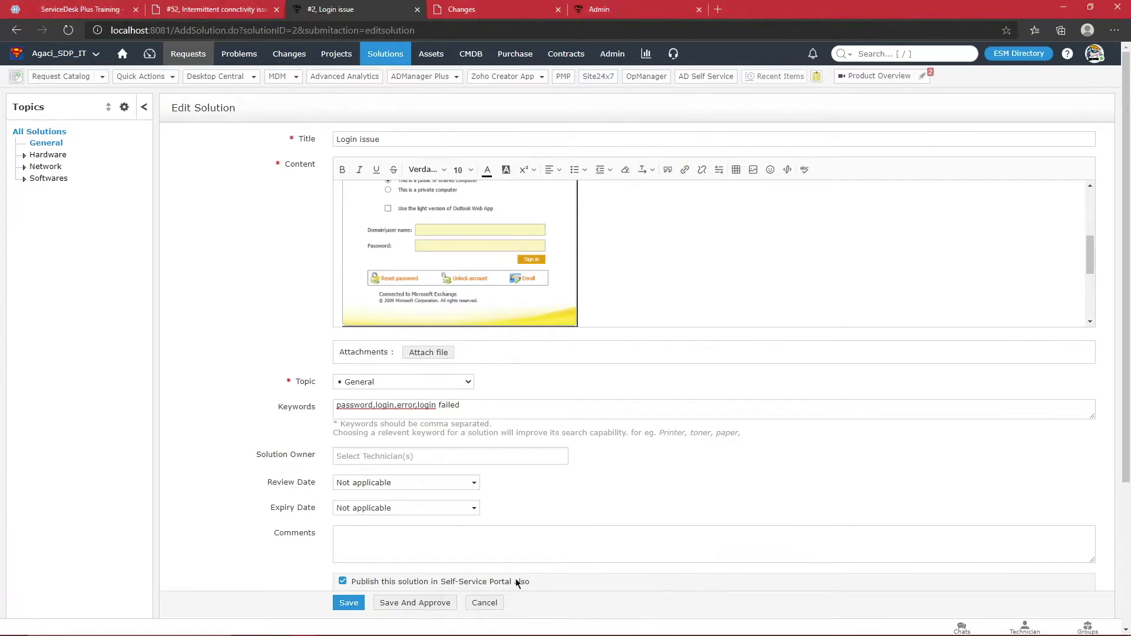
{"action": "scroll", "coordinate": [511, 506], "scroll_direction": "down", "scroll_amount": 3}
{"action": "scroll", "coordinate": [489, 495], "scroll_direction": "up", "scroll_amount": 3}
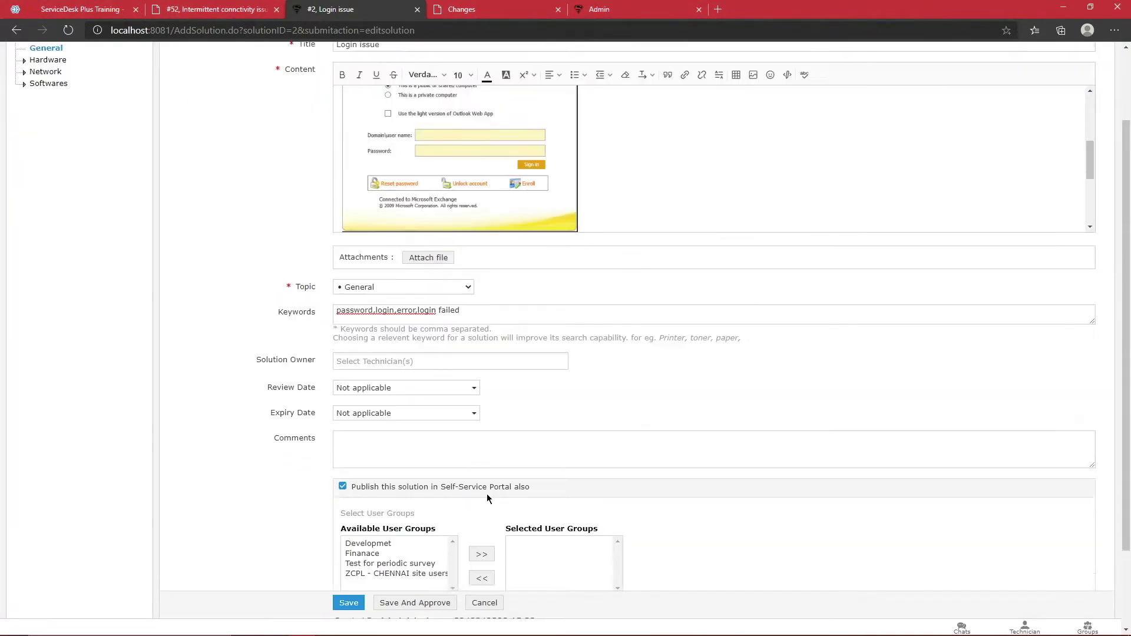
{"action": "left_click", "coordinate": [484, 602]}
{"action": "left_click", "coordinate": [75, 9]}
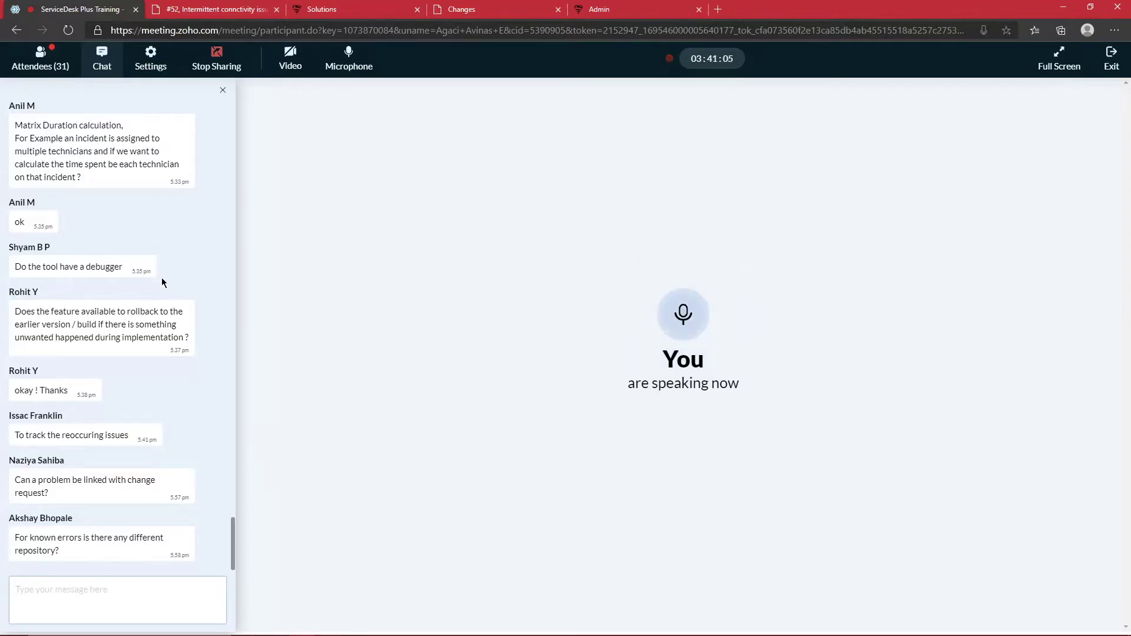
- Highlight the chat question about linking problems to changes
{"action": "left_click", "coordinate": [117, 589]}
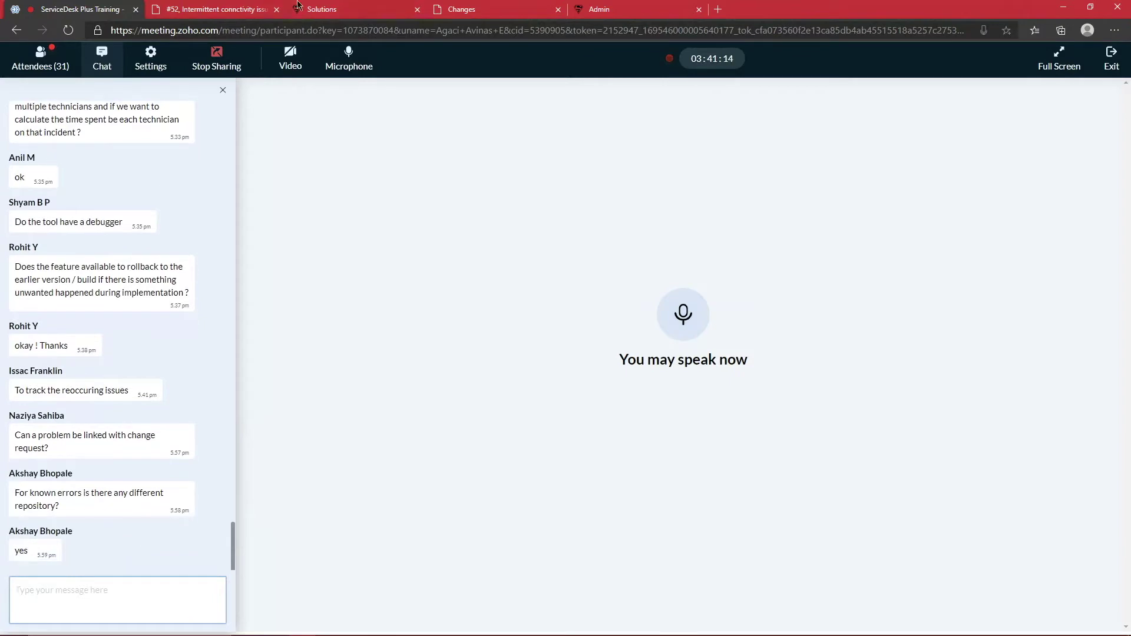
{"action": "left_click", "coordinate": [321, 8]}
{"action": "left_click", "coordinate": [212, 9]}
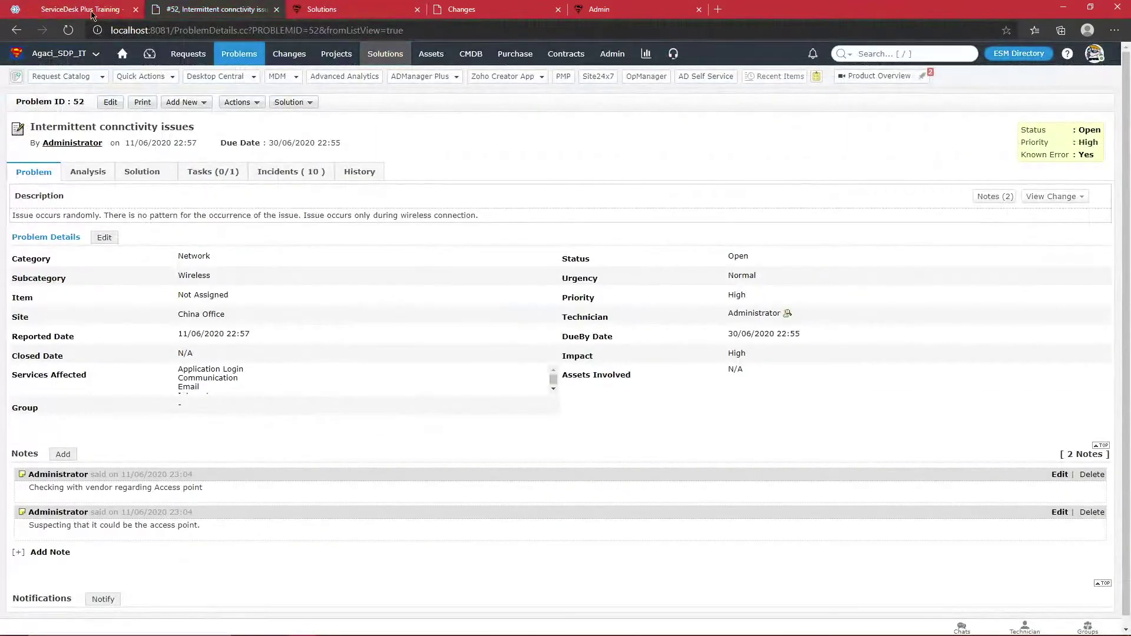
{"action": "left_click", "coordinate": [91, 15]}
{"action": "left_click_drag", "start_coordinate": [16, 436], "coordinate": [67, 448]}
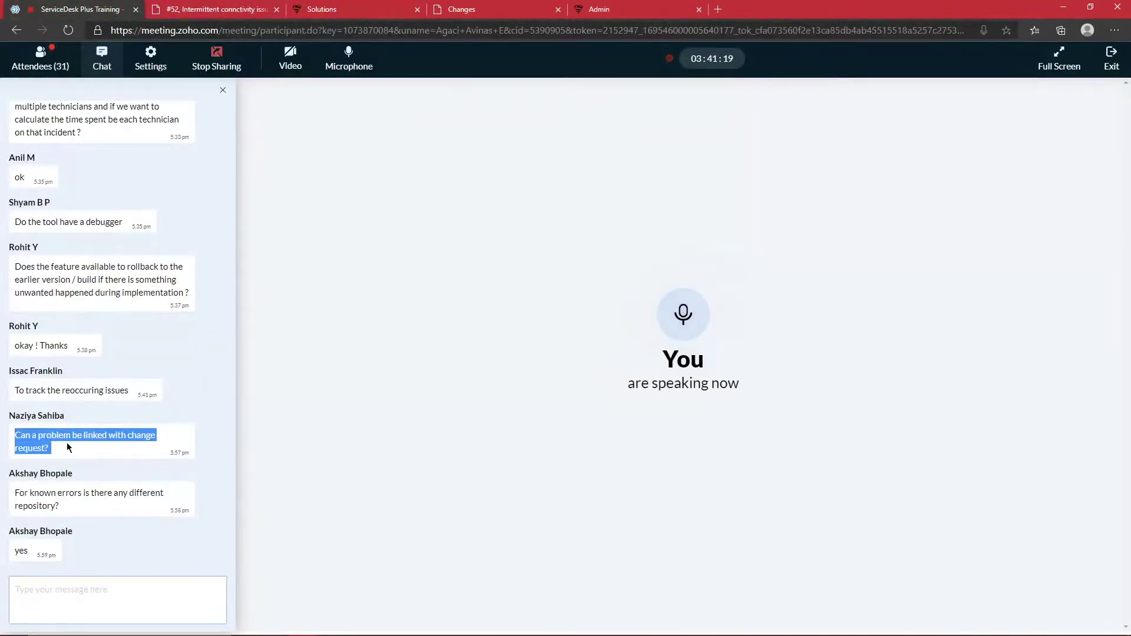
- Close the Solutions tab and show the All Changes list
{"action": "left_click", "coordinate": [198, 9]}
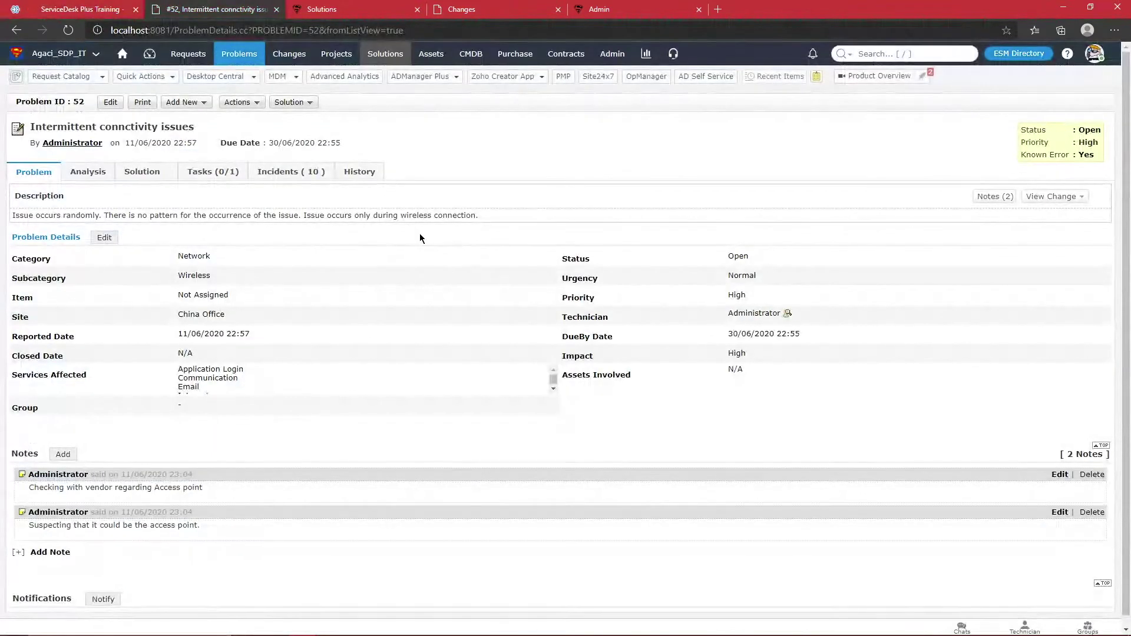
{"action": "left_click", "coordinate": [417, 9]}
{"action": "left_click", "coordinate": [353, 7]}
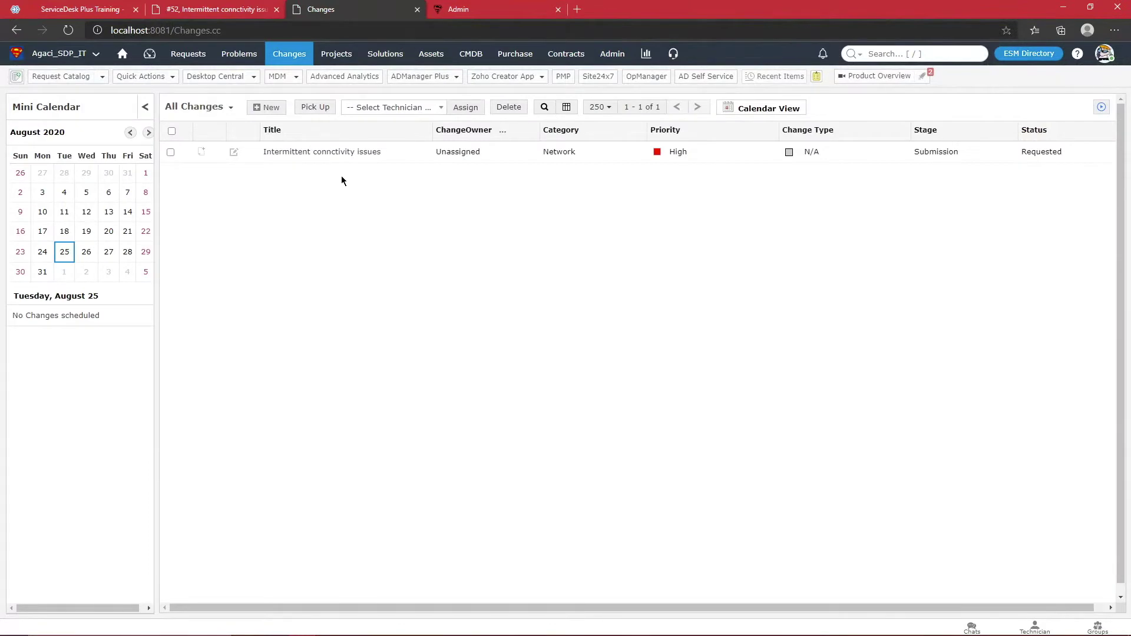
- Open the Intermittent connctivity issues change, then view Problem 52's linked change and the All Problems list
{"action": "left_click", "coordinate": [341, 152]}
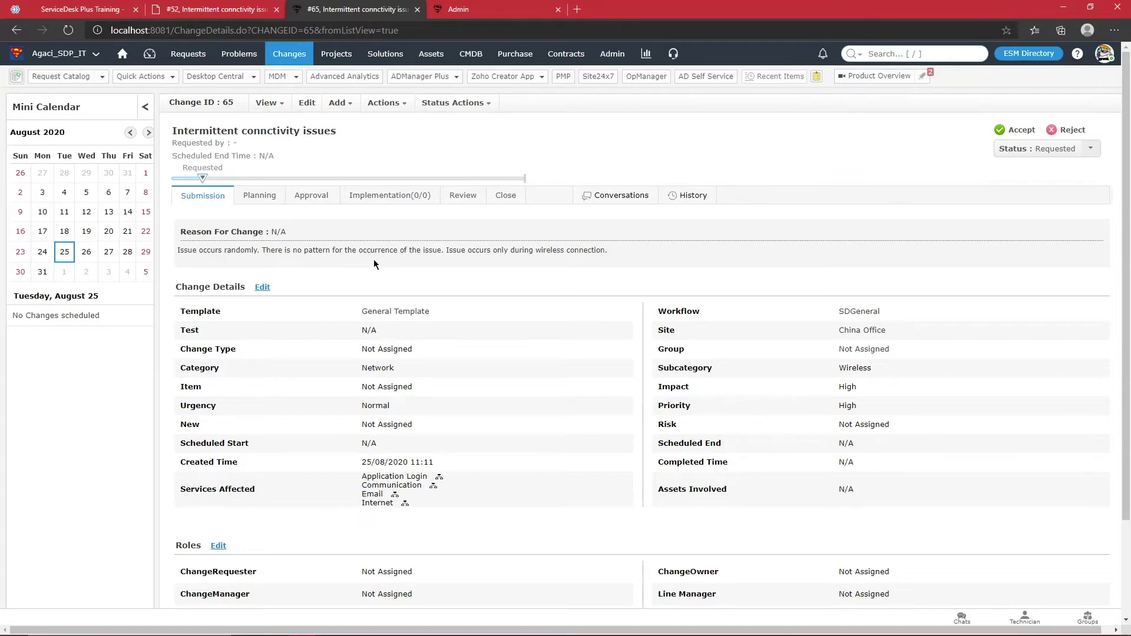
{"action": "left_click", "coordinate": [244, 9]}
{"action": "left_click", "coordinate": [279, 106]}
{"action": "left_click", "coordinate": [240, 104]}
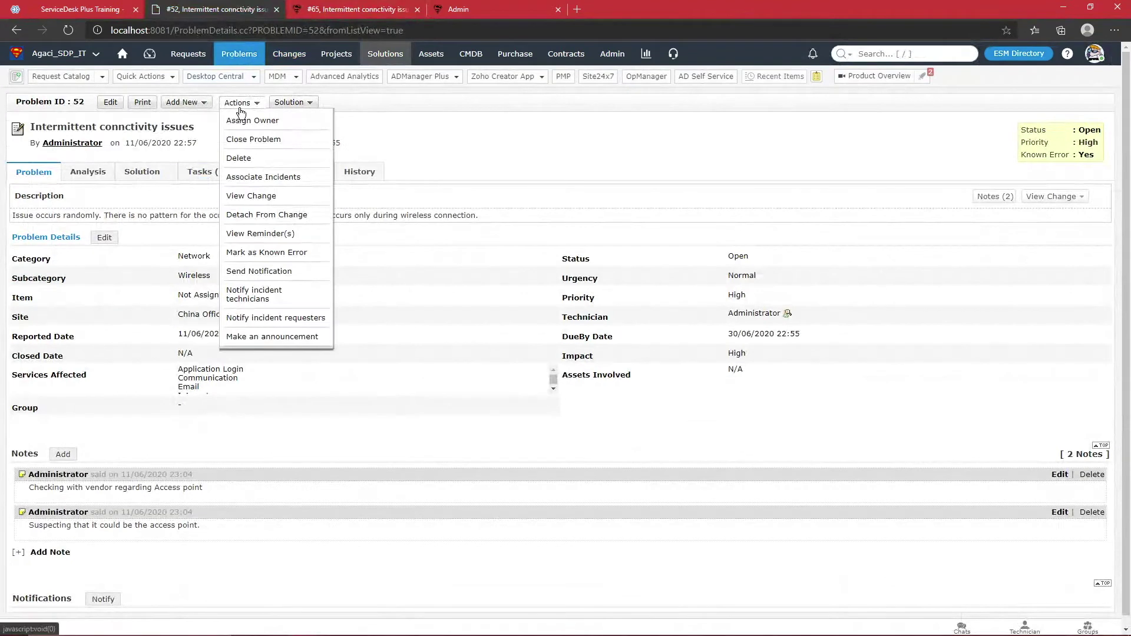
{"action": "left_click", "coordinate": [264, 194]}
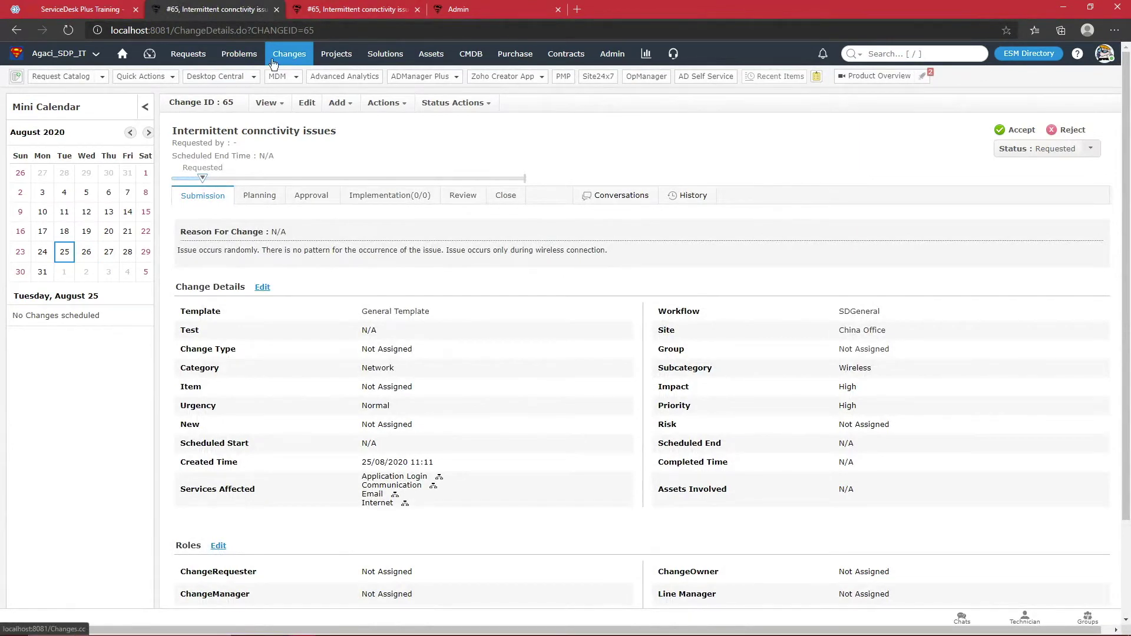
{"action": "left_click", "coordinate": [246, 55]}
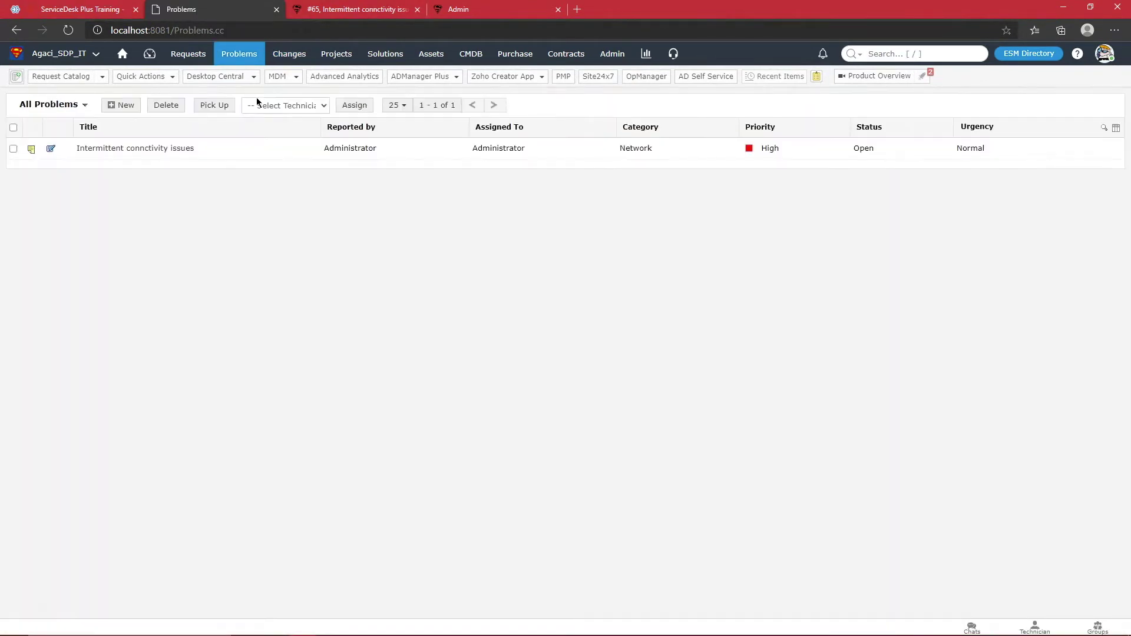
- Go back to Change 65 to select its description, then switch to Problem 52's details
{"action": "key", "text": "alt+Left"}
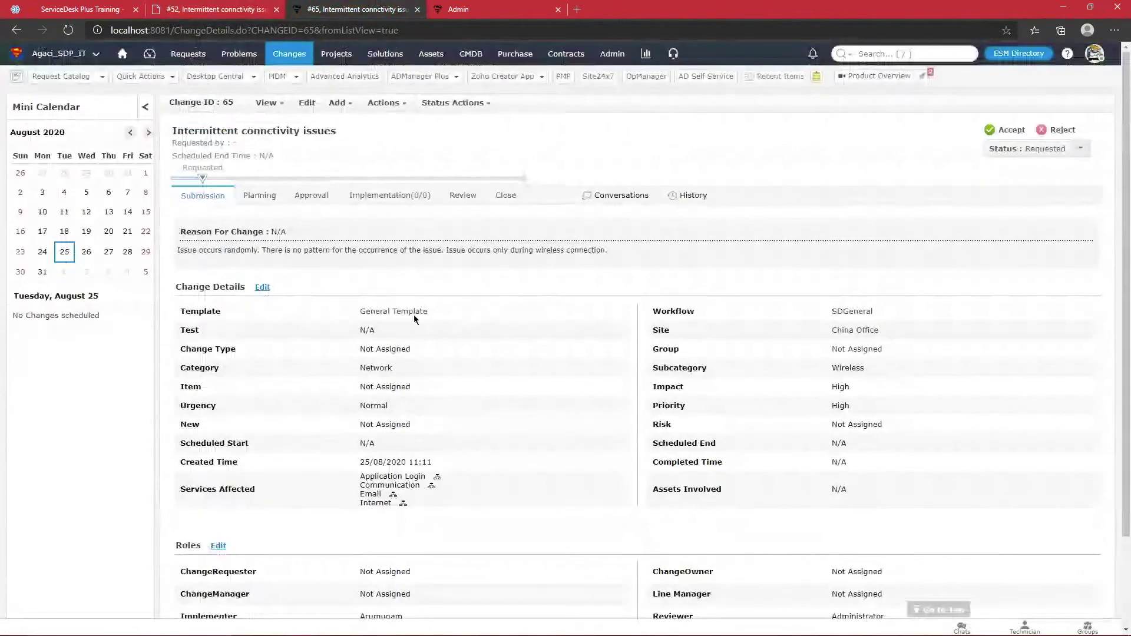
{"action": "triple_click", "coordinate": [298, 250]}
{"action": "left_click", "coordinate": [445, 250]}
{"action": "left_click_drag", "start_coordinate": [232, 249], "coordinate": [178, 249]}
{"action": "triple_click", "coordinate": [538, 250]}
{"action": "left_click", "coordinate": [448, 250]}
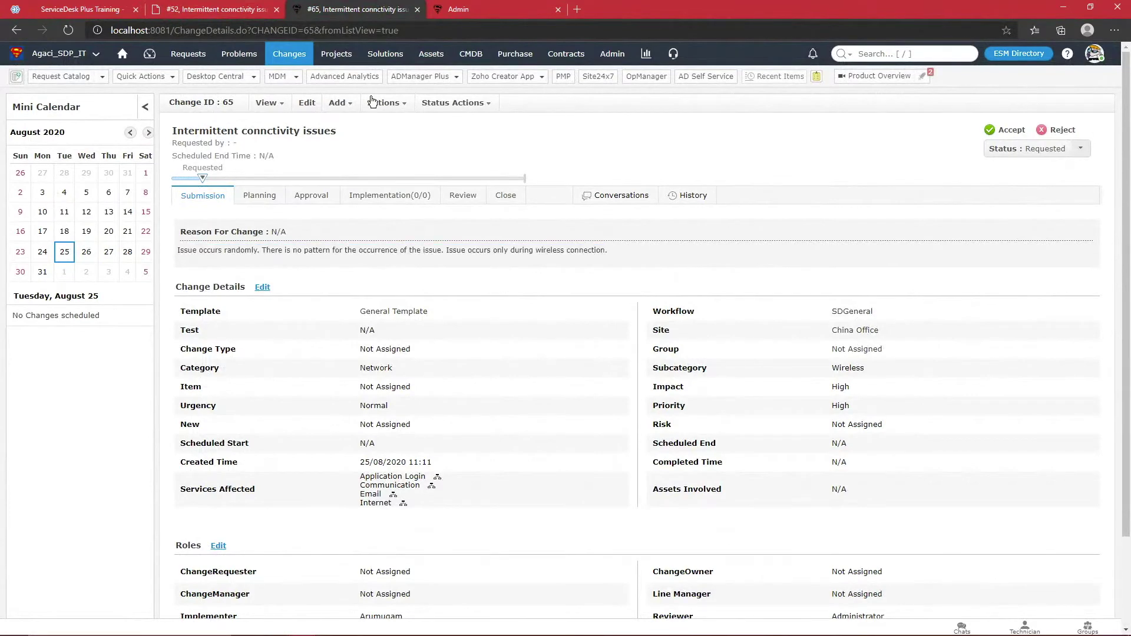
{"action": "left_click", "coordinate": [268, 5]}
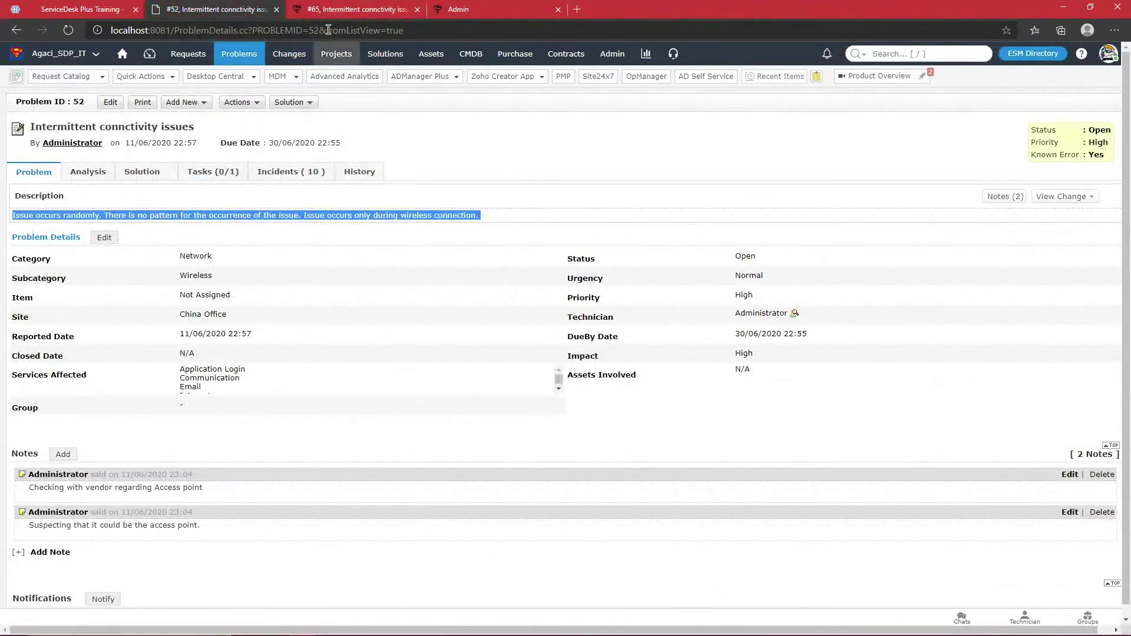
- Open change #65's details and scroll down to its Roles section and back
{"action": "left_click", "coordinate": [354, 6]}
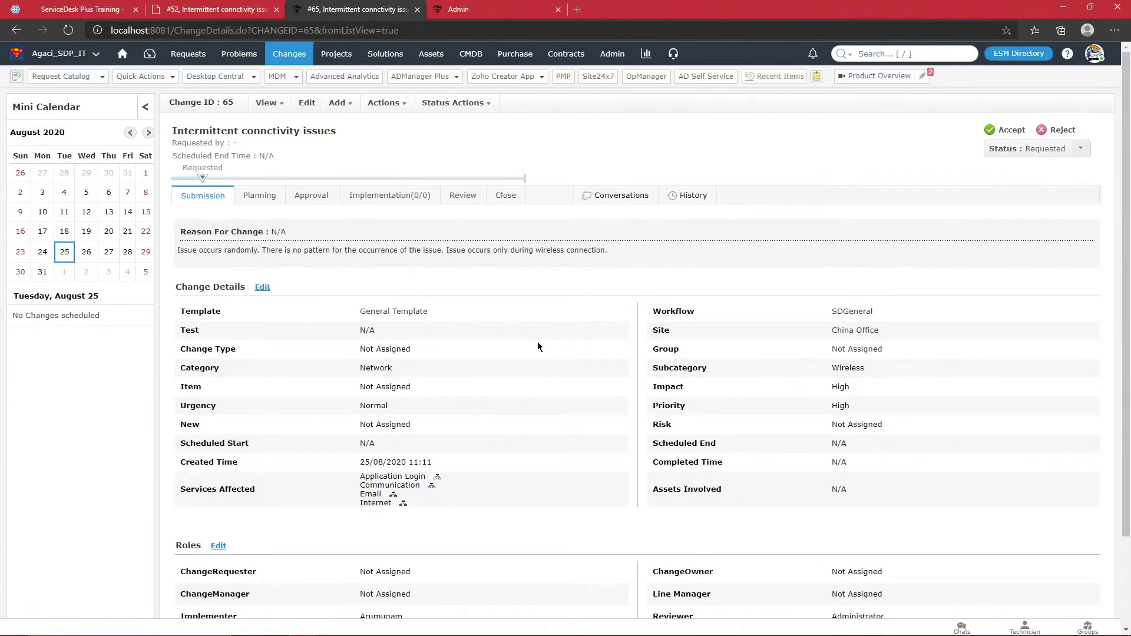
{"action": "scroll", "coordinate": [505, 374], "scroll_direction": "down", "scroll_amount": 2}
{"action": "scroll", "coordinate": [505, 374], "scroll_direction": "up", "scroll_amount": 2}
{"action": "scroll", "coordinate": [493, 362], "scroll_direction": "down", "scroll_amount": 2}
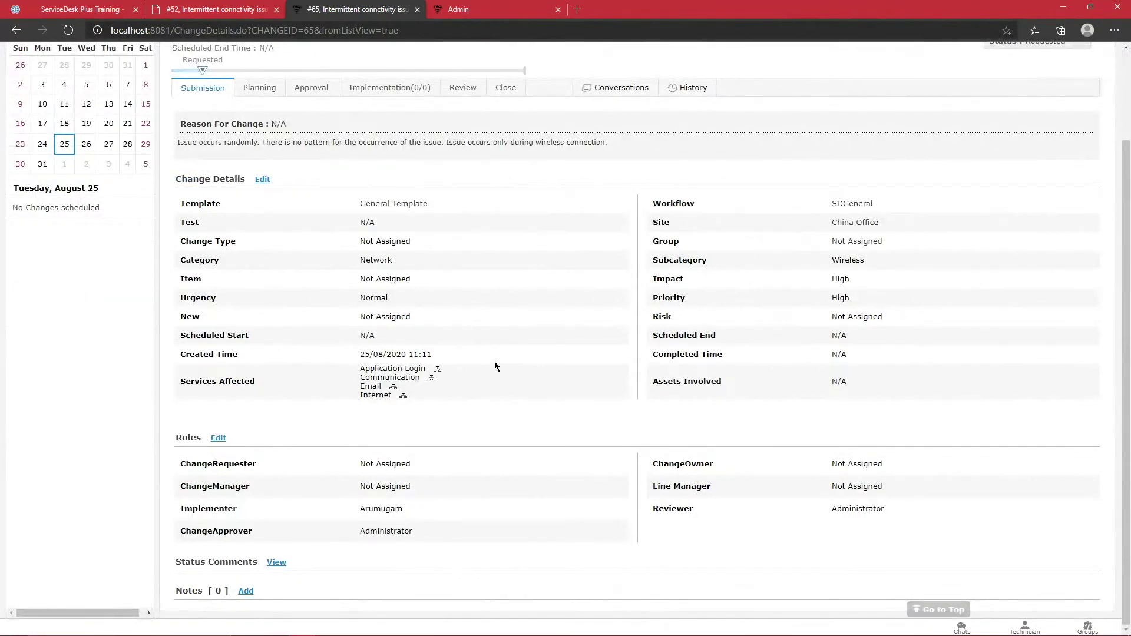
{"action": "scroll", "coordinate": [495, 362], "scroll_direction": "up", "scroll_amount": 2}
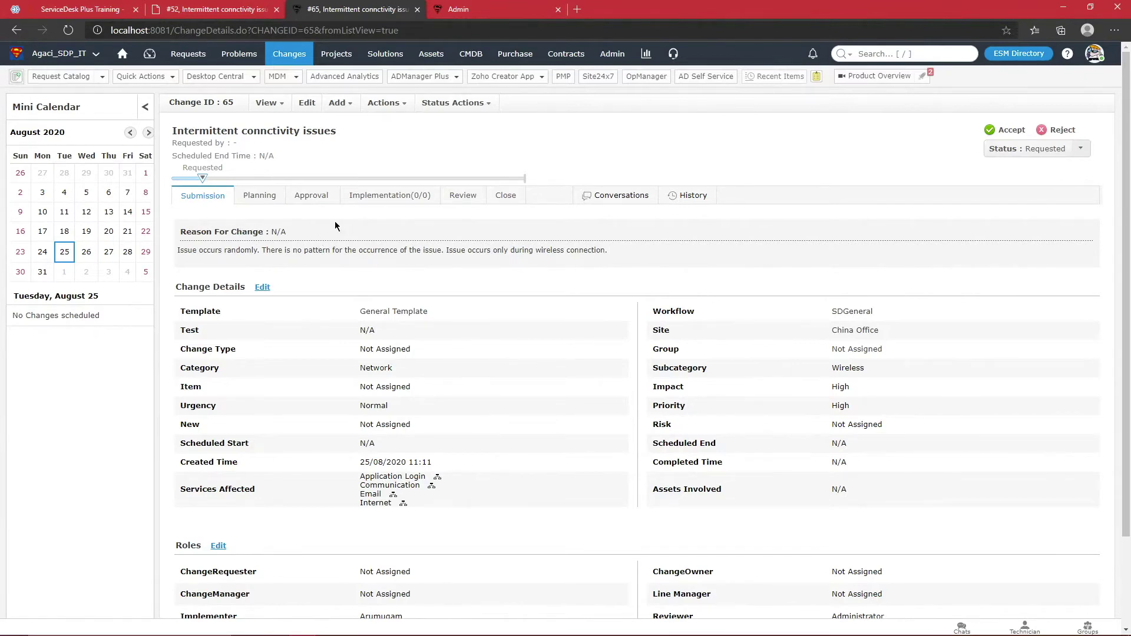
- Search Admin Settings for 'change roles' to bring up the Change Roles page
{"action": "left_click", "coordinate": [545, 15]}
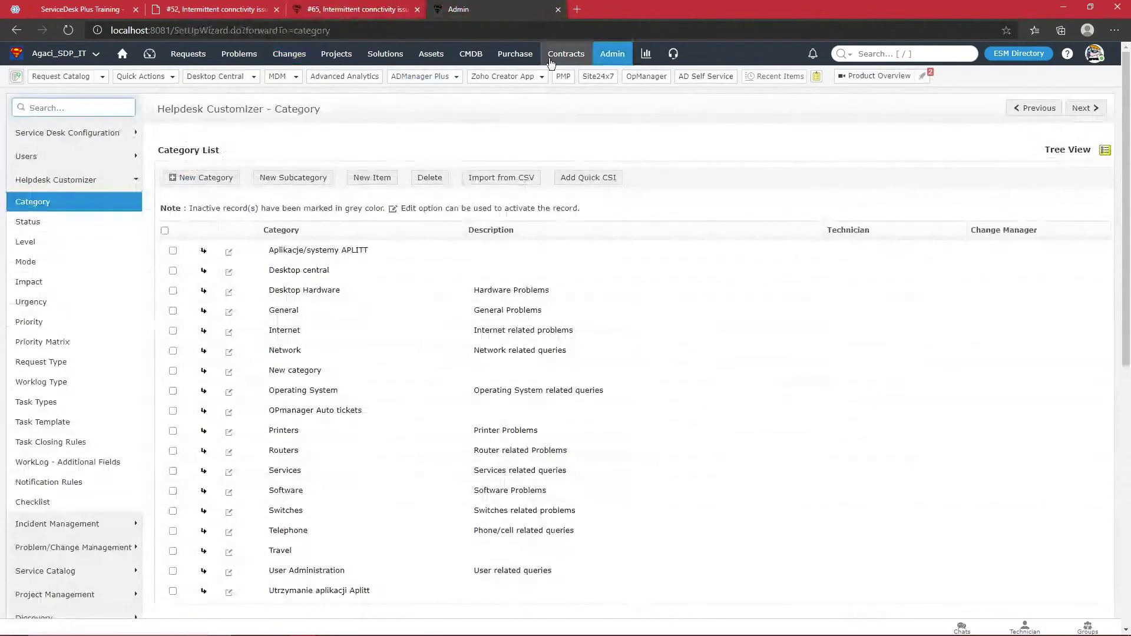
{"action": "left_click", "coordinate": [613, 56]}
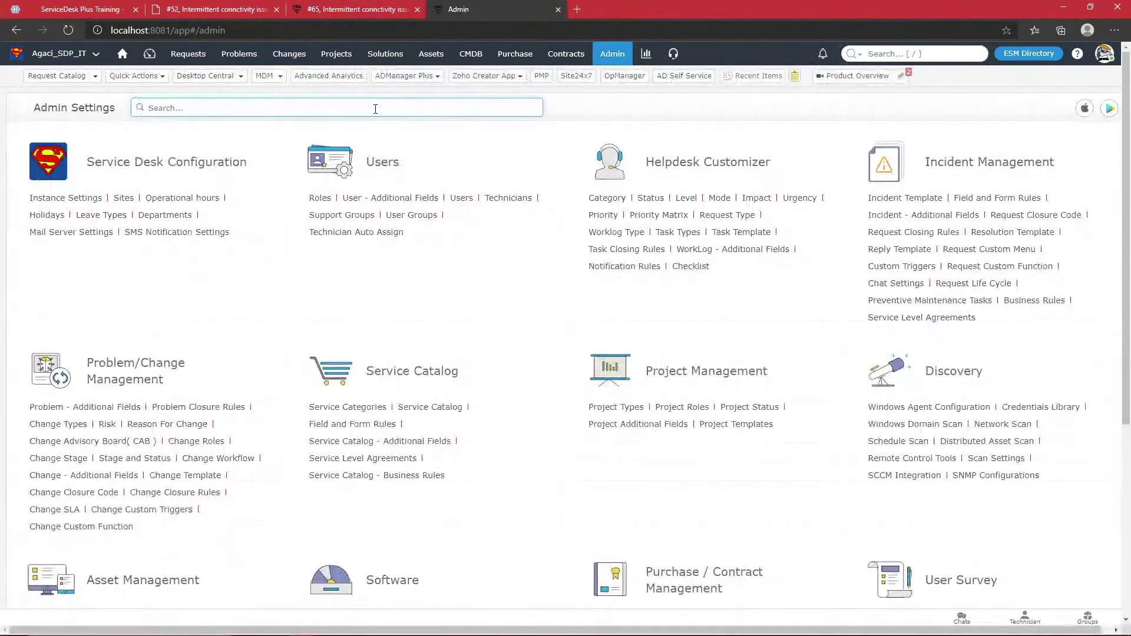
{"action": "type", "text": "change "}
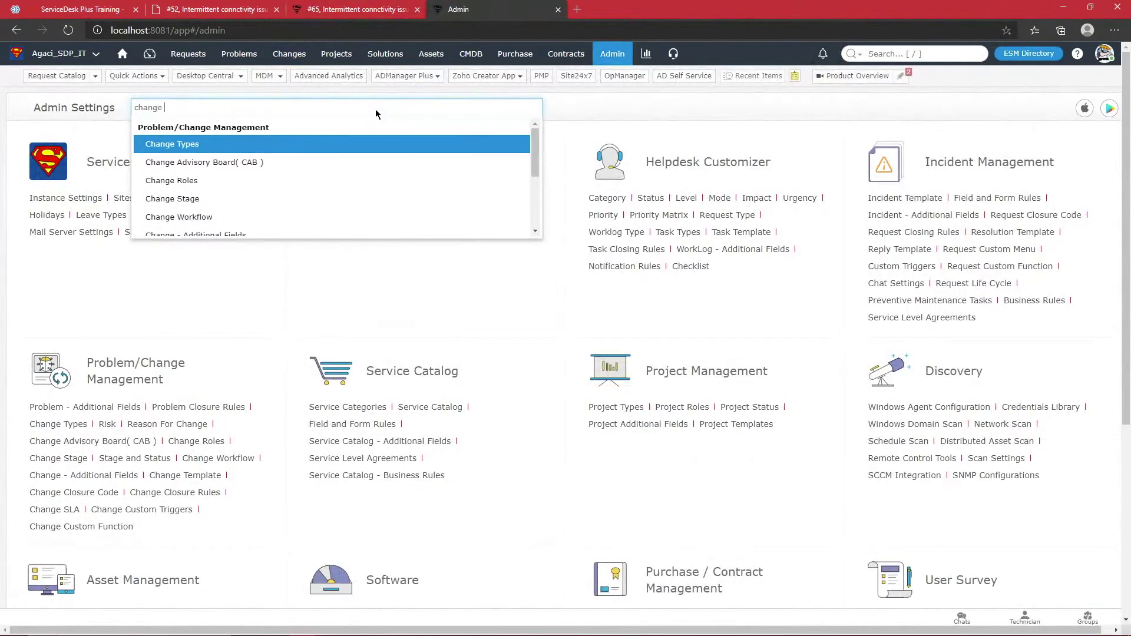
{"action": "type", "text": "roles"}
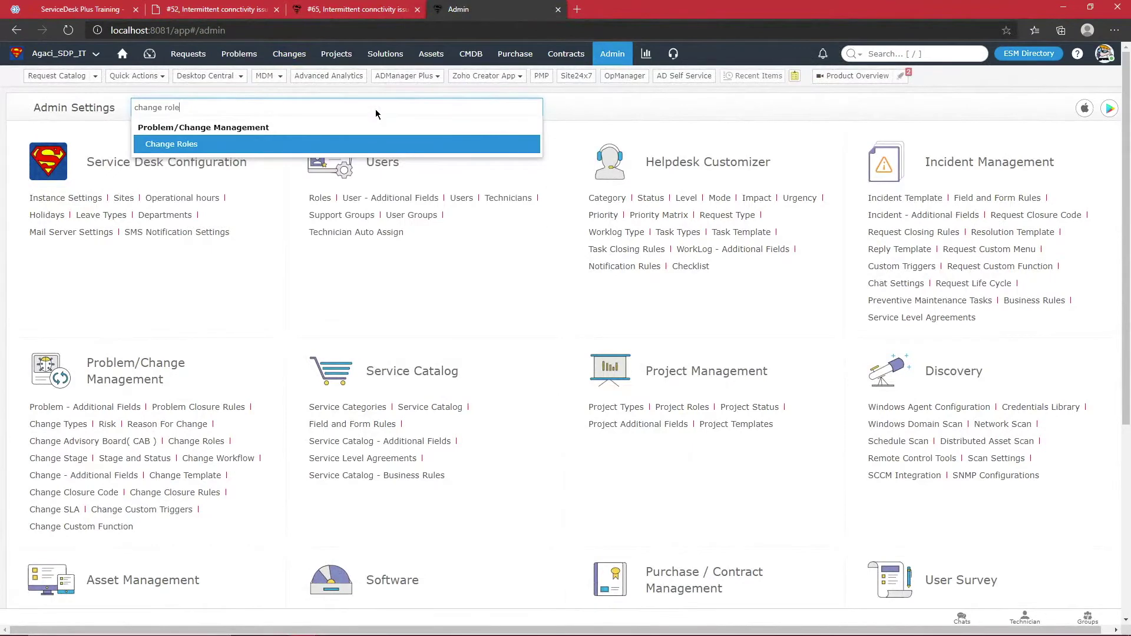
{"action": "key", "text": "Return"}
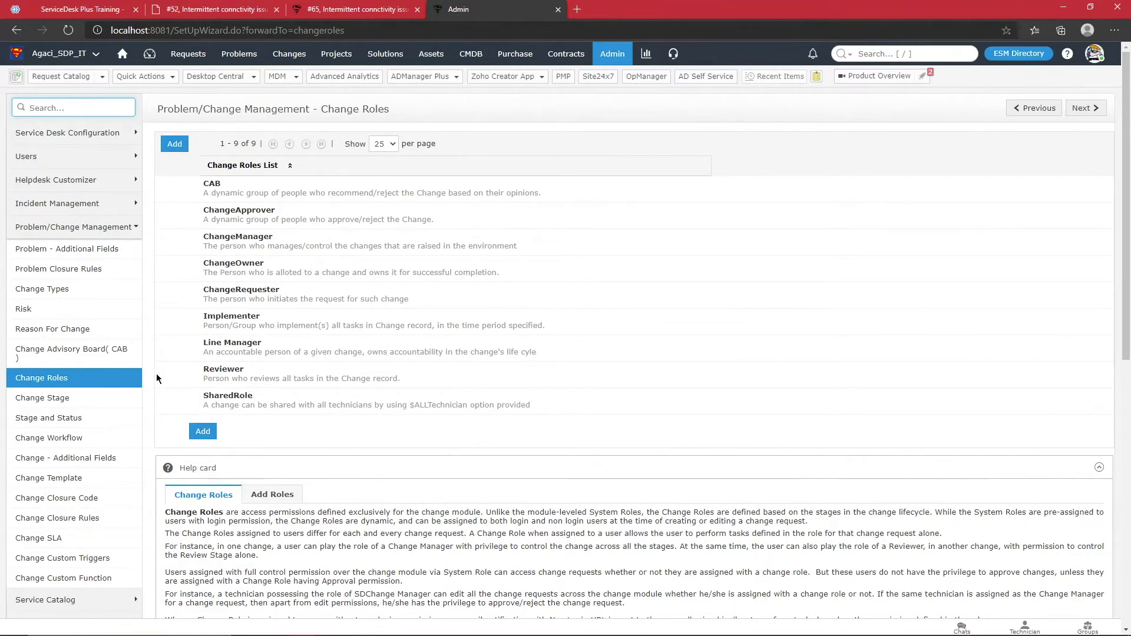
- Browse the change roles, opening CAB and SharedRole and reversing the list's sort order
{"action": "left_click", "coordinate": [236, 211]}
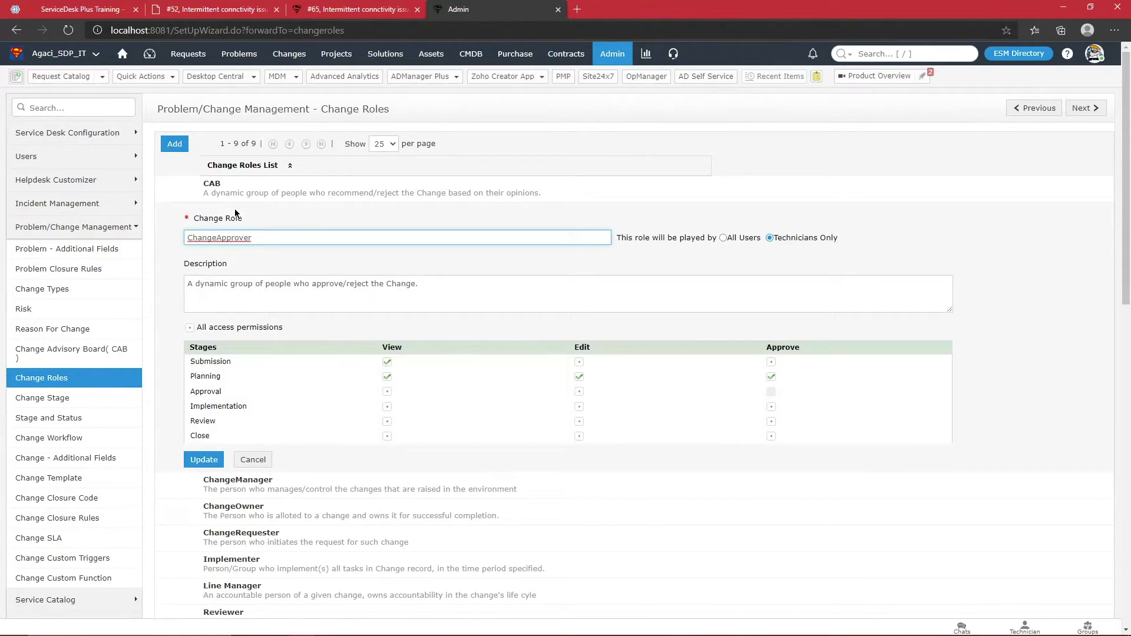
{"action": "left_click", "coordinate": [213, 184]}
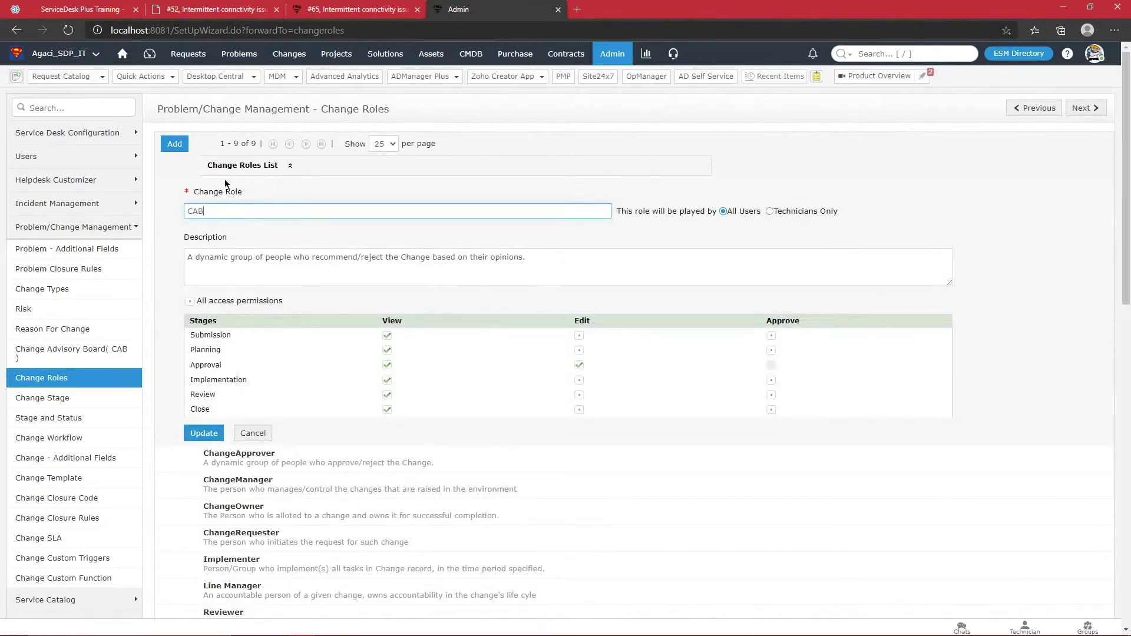
{"action": "left_click", "coordinate": [278, 172]}
{"action": "left_click", "coordinate": [291, 167]}
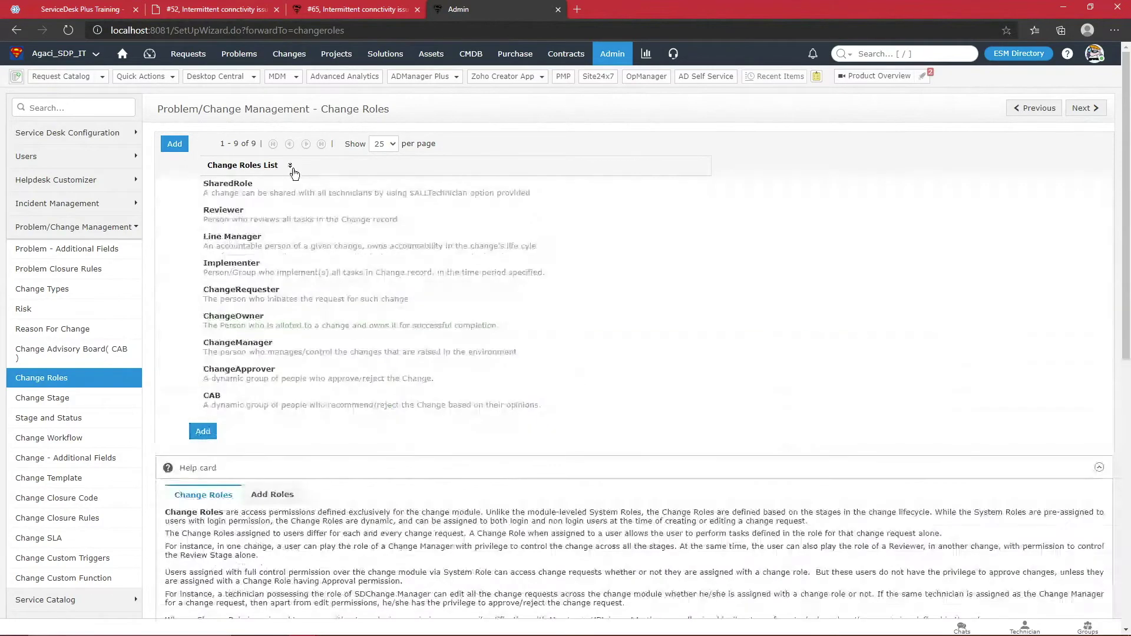
{"action": "left_click", "coordinate": [236, 184]}
{"action": "left_click", "coordinate": [290, 165]}
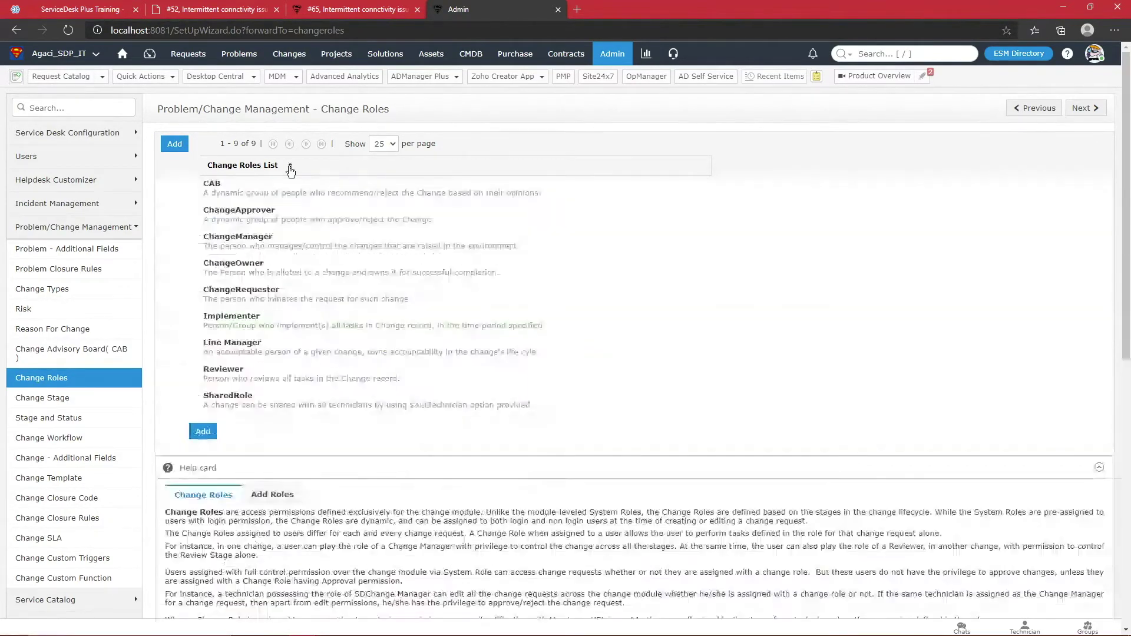
{"action": "left_click", "coordinate": [218, 185]}
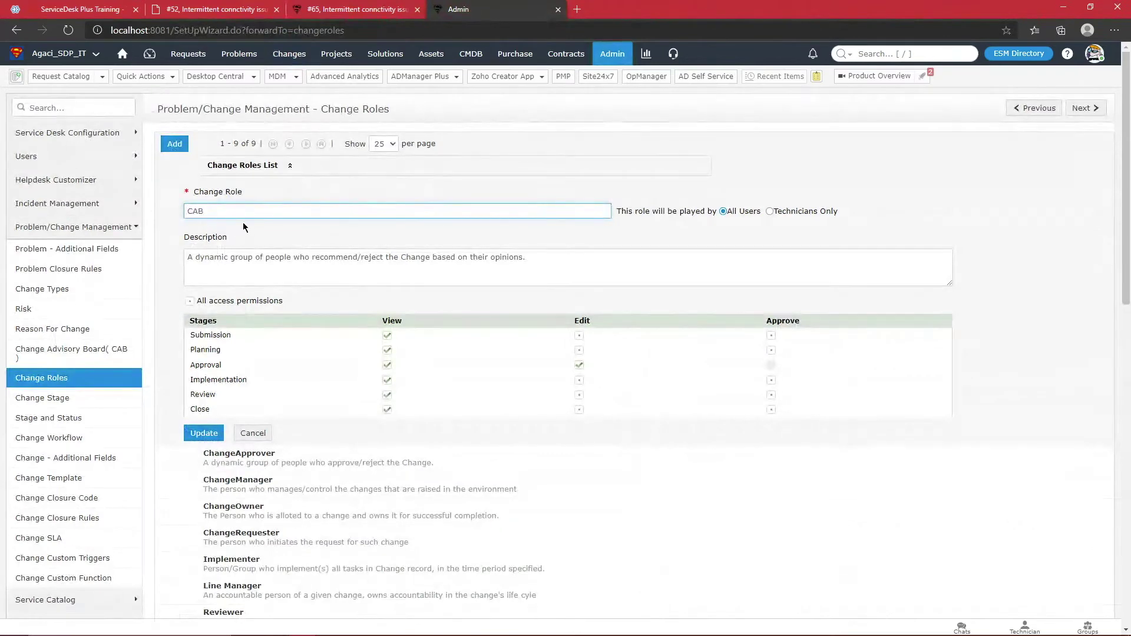
{"action": "scroll", "coordinate": [243, 222], "scroll_direction": "down", "scroll_amount": 4}
- Grant ChangeApprover view, edit and approve access on every stage and update the role
{"action": "left_click", "coordinate": [268, 189]}
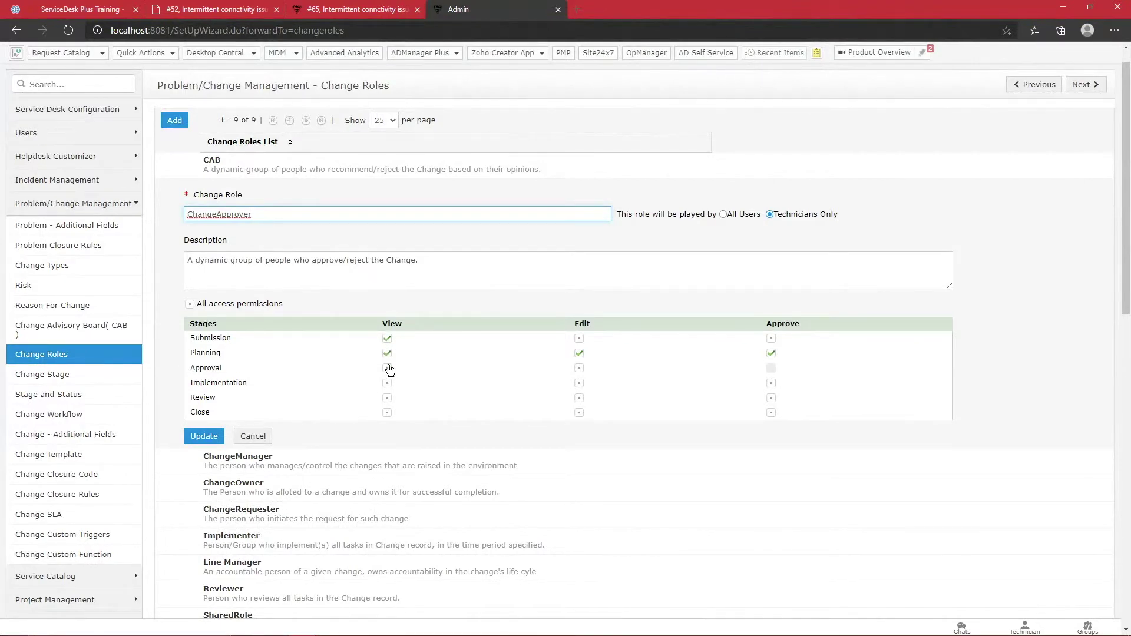
{"action": "left_click", "coordinate": [387, 369]}
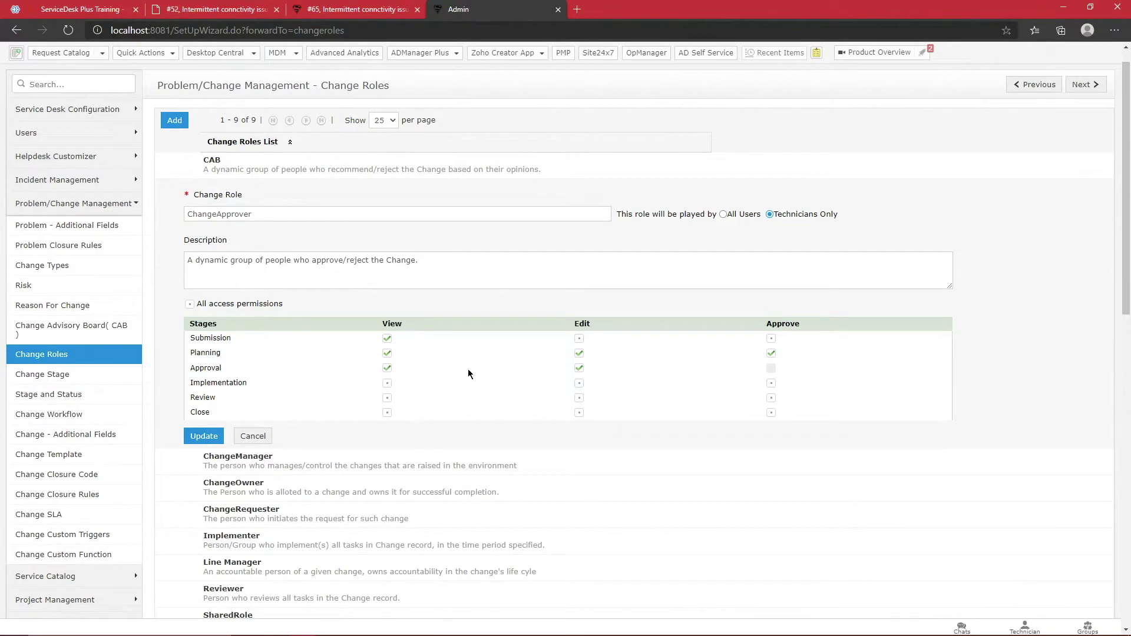
{"action": "left_click", "coordinate": [386, 369]}
{"action": "left_click", "coordinate": [387, 369]}
{"action": "left_click", "coordinate": [579, 369]}
{"action": "left_click", "coordinate": [189, 304]}
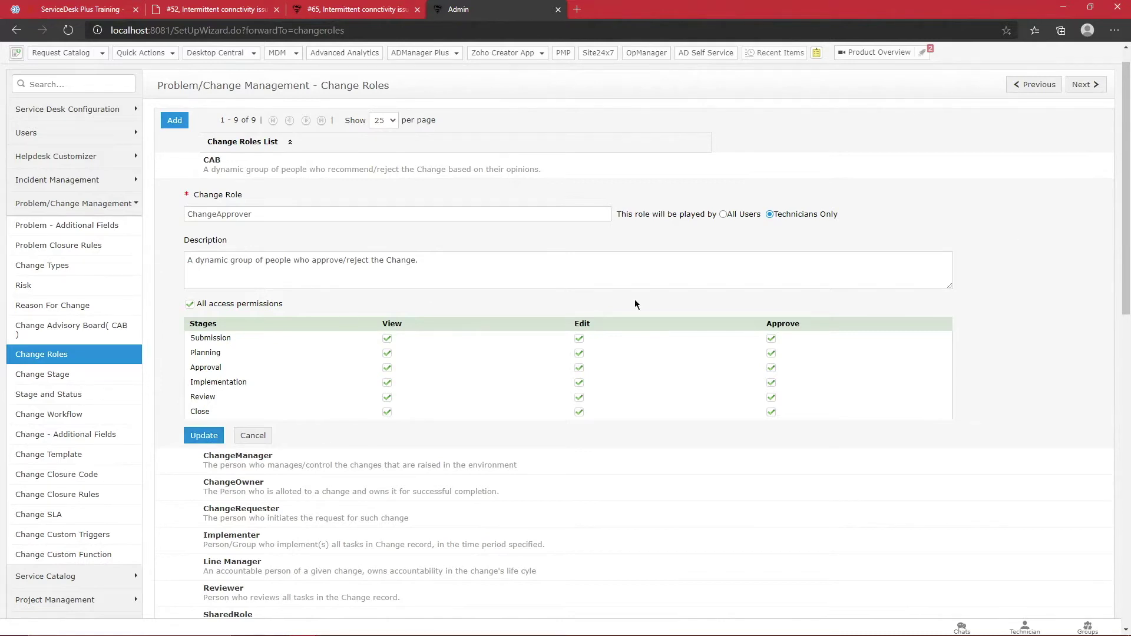
{"action": "left_click", "coordinate": [203, 439]}
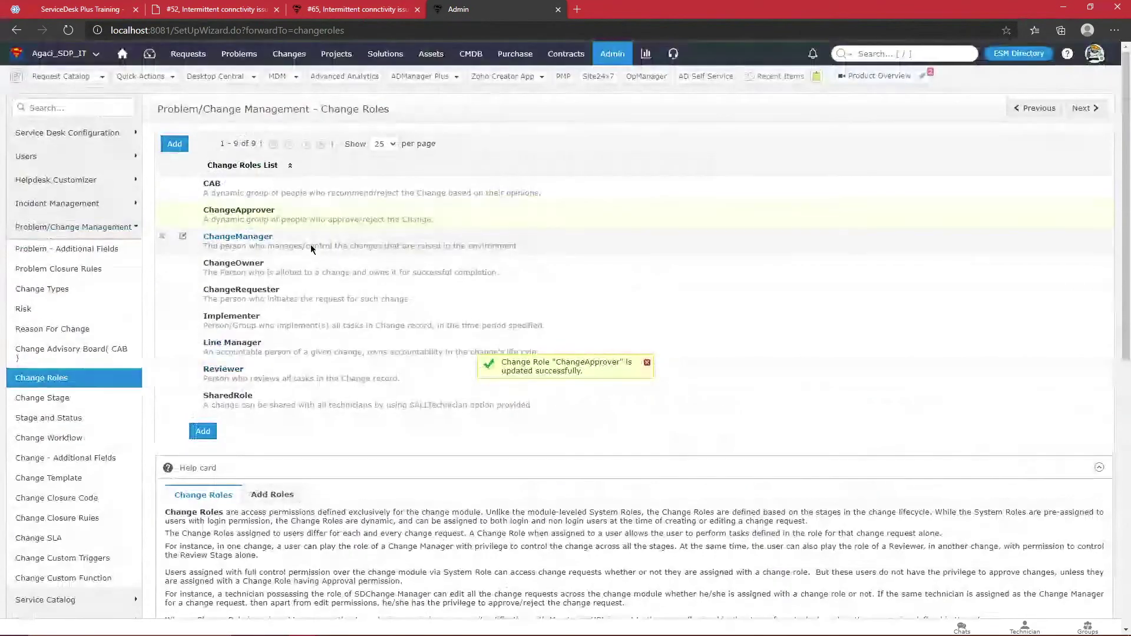
- Open the ChangeManager and ChangeOwner roles, then open Admin settings in a new tab
{"action": "left_click", "coordinate": [263, 239]}
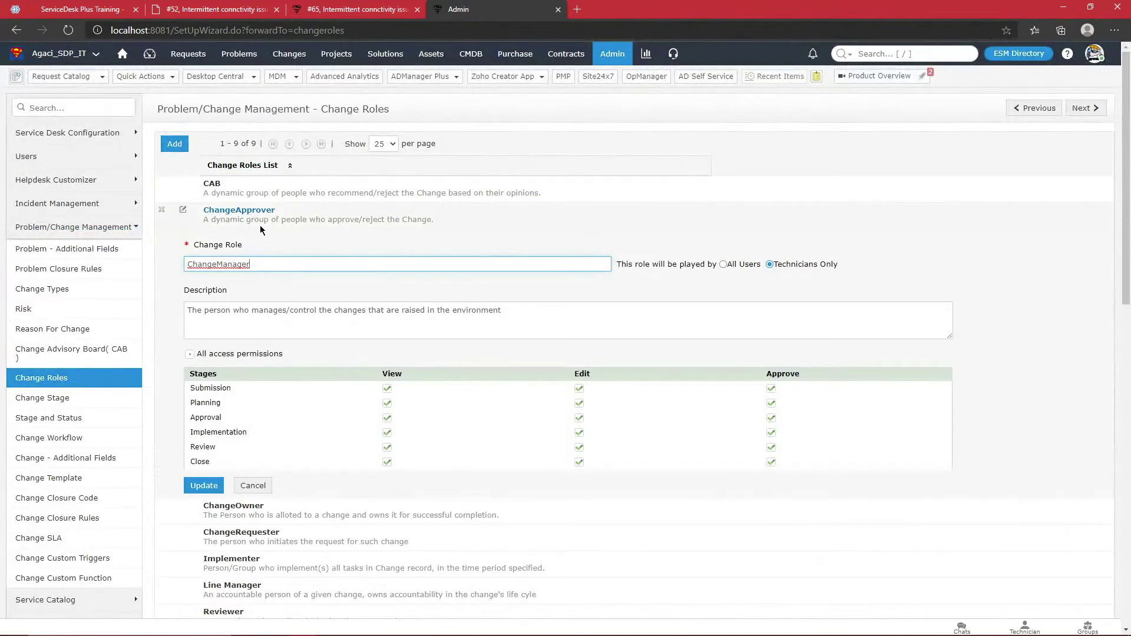
{"action": "scroll", "coordinate": [246, 157], "scroll_direction": "down", "scroll_amount": 6}
{"action": "left_click", "coordinate": [245, 158]}
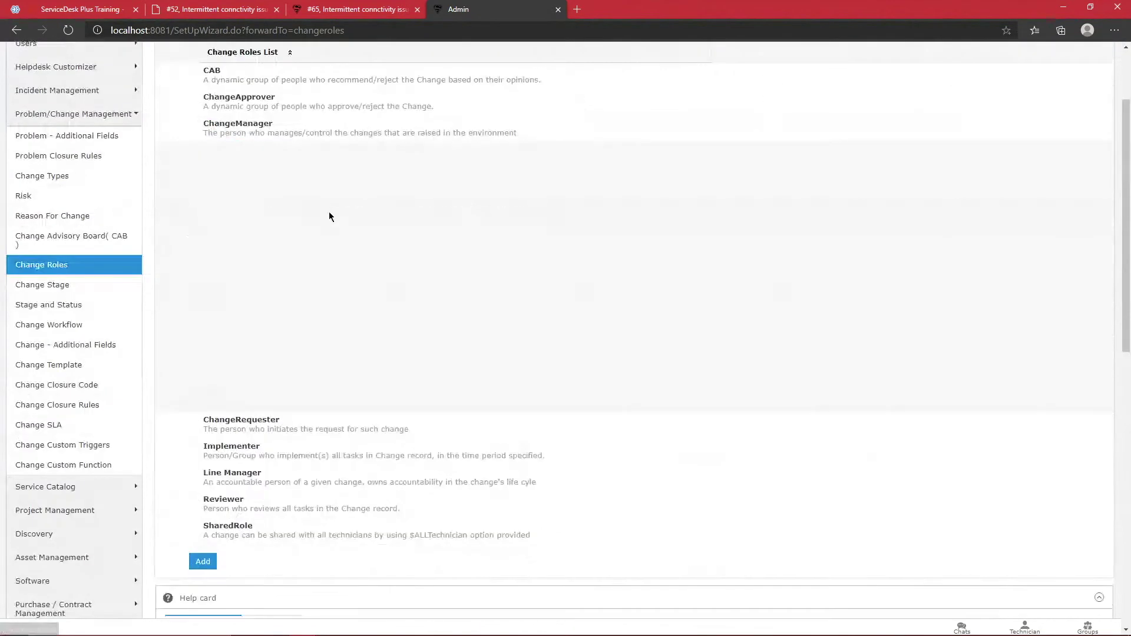
{"action": "right_click", "coordinate": [612, 54]}
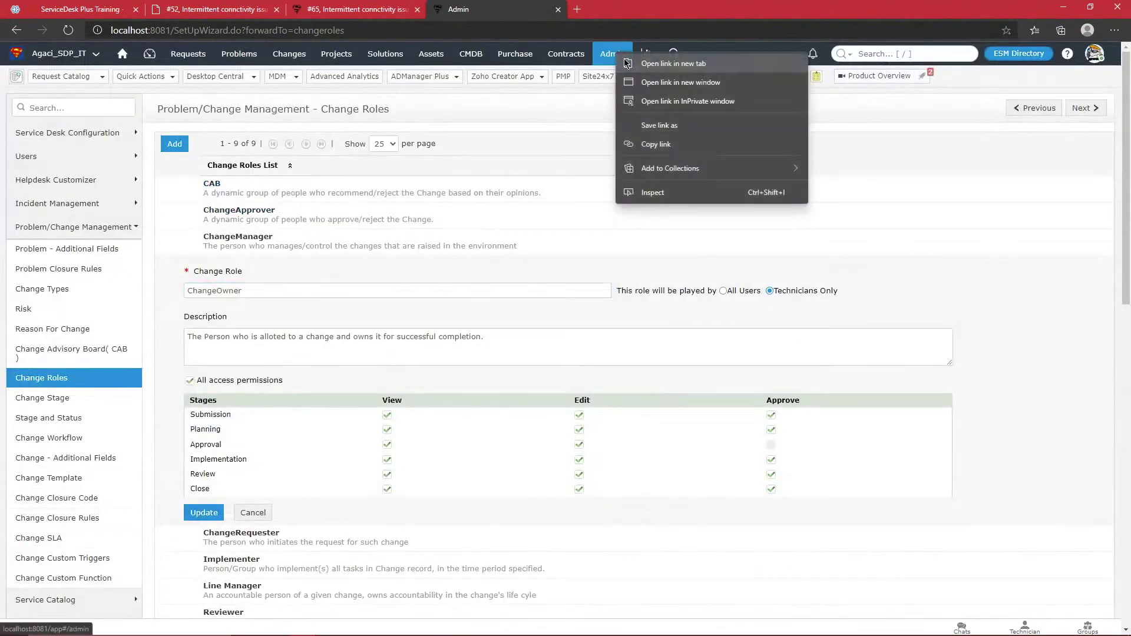
{"action": "left_click", "coordinate": [649, 73]}
{"action": "left_click", "coordinate": [604, 7]}
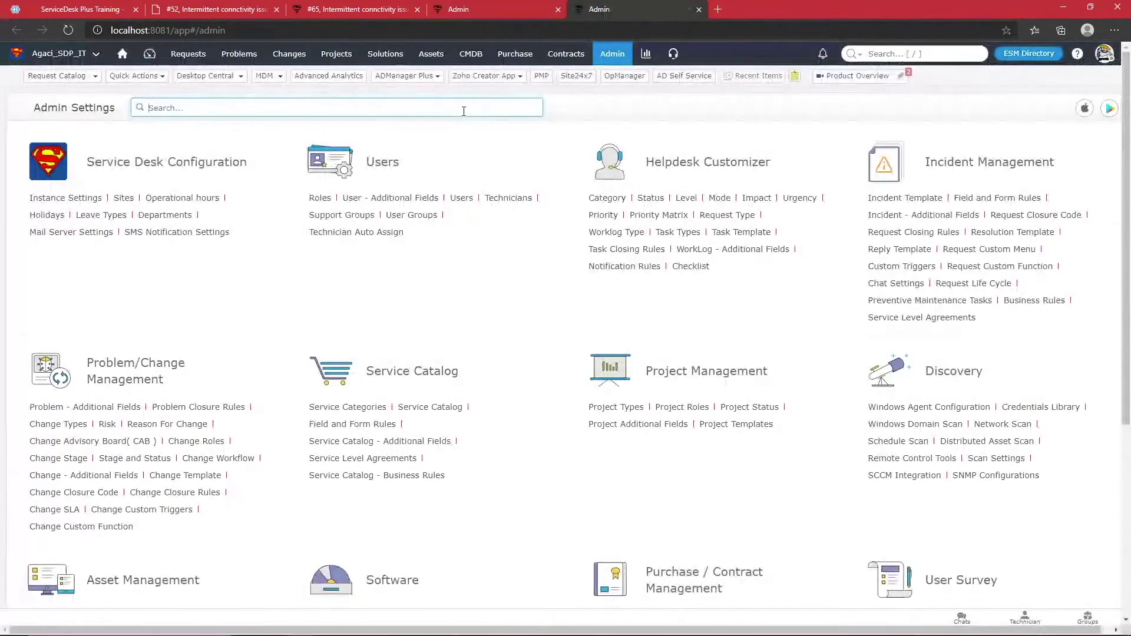
- Search Admin for 'role' to view Roles, then search 'tech' to reach Technicians
{"action": "type", "text": "roles"}
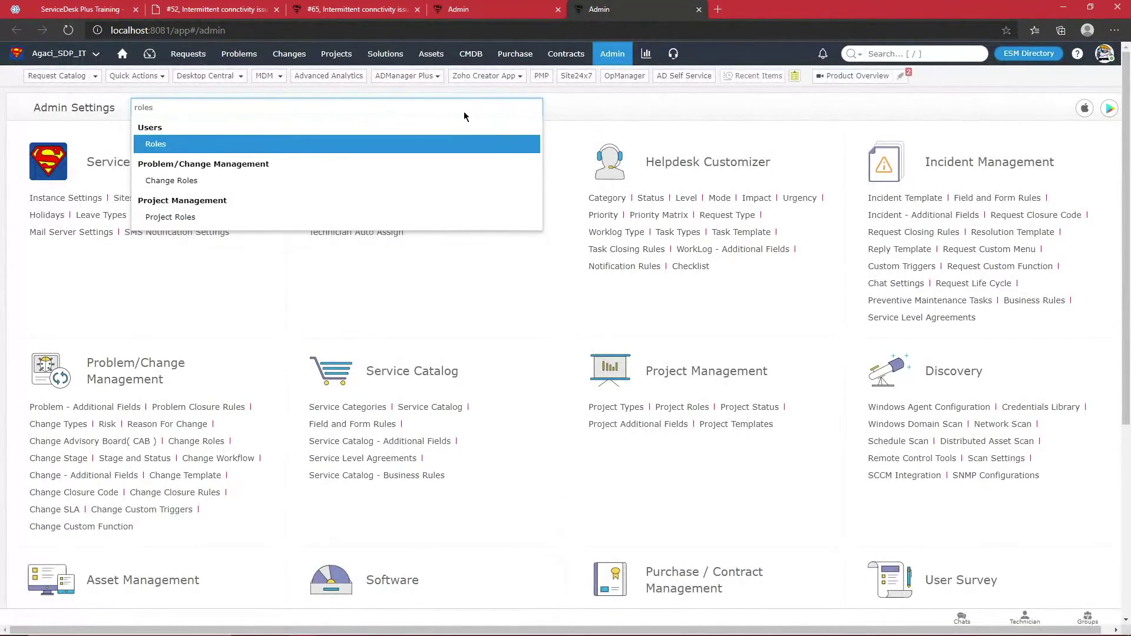
{"action": "key", "text": "Return"}
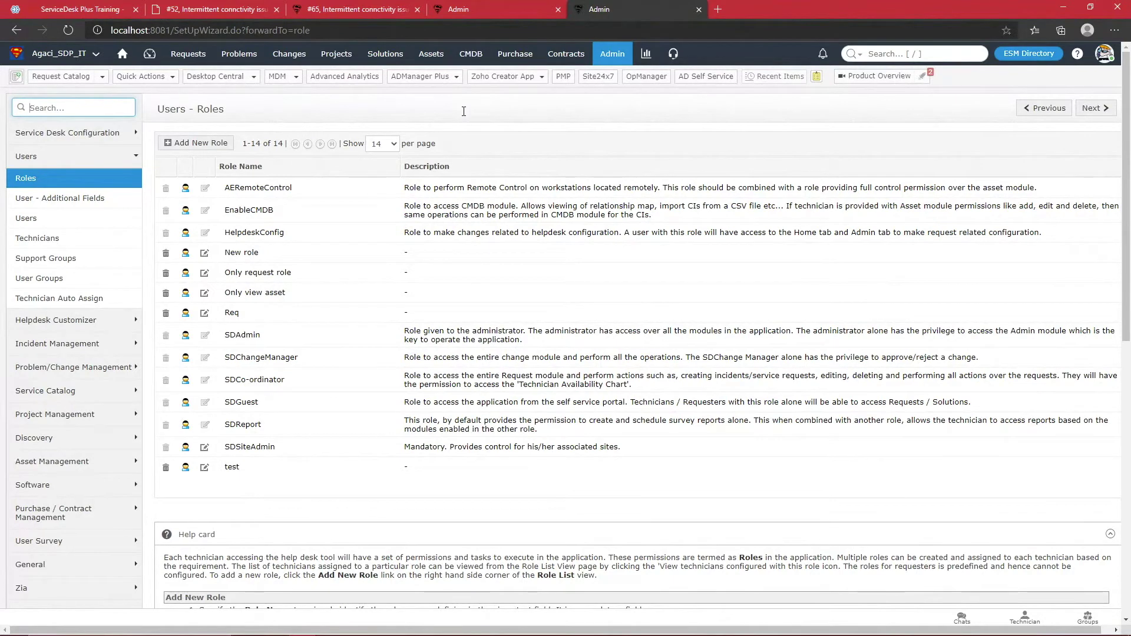
{"action": "left_click", "coordinate": [619, 54]}
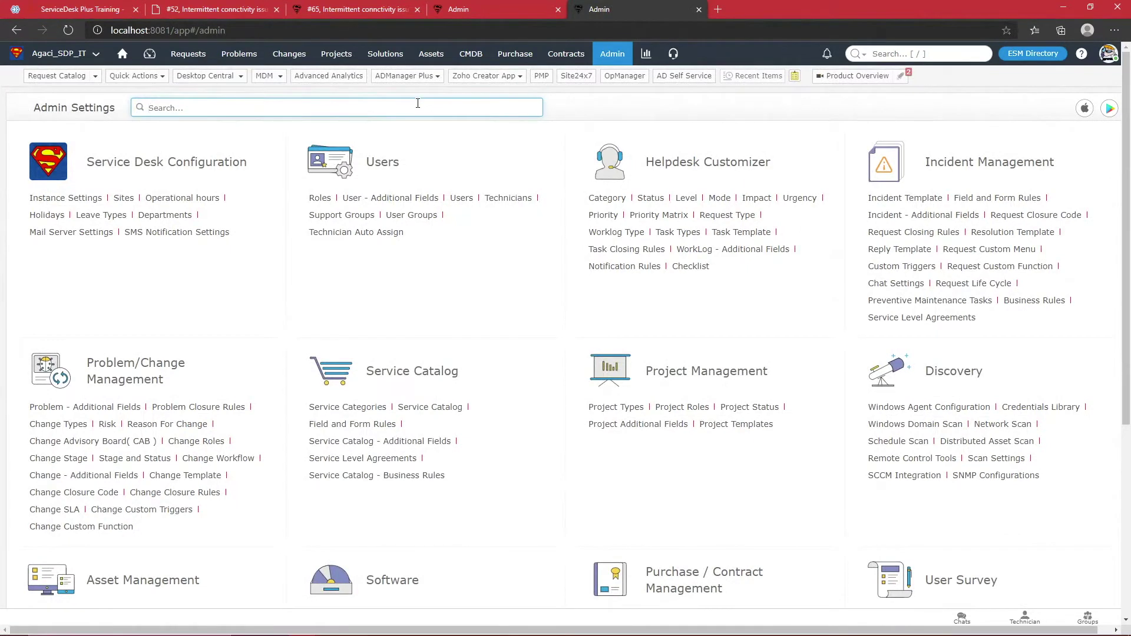
{"action": "type", "text": "tech"}
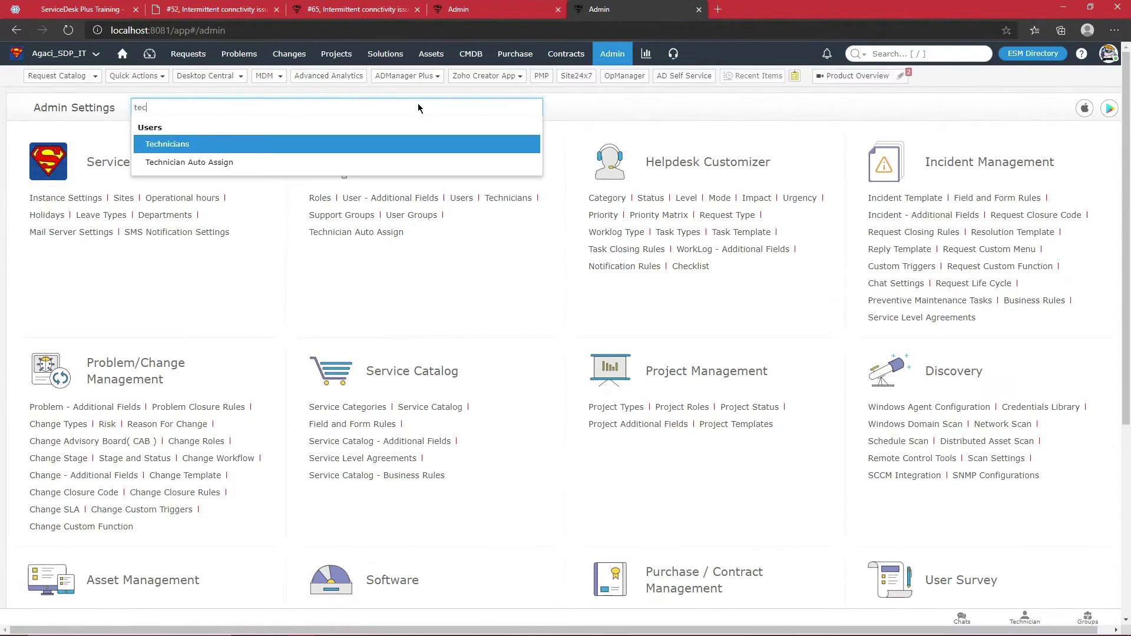
{"action": "key", "text": "Return"}
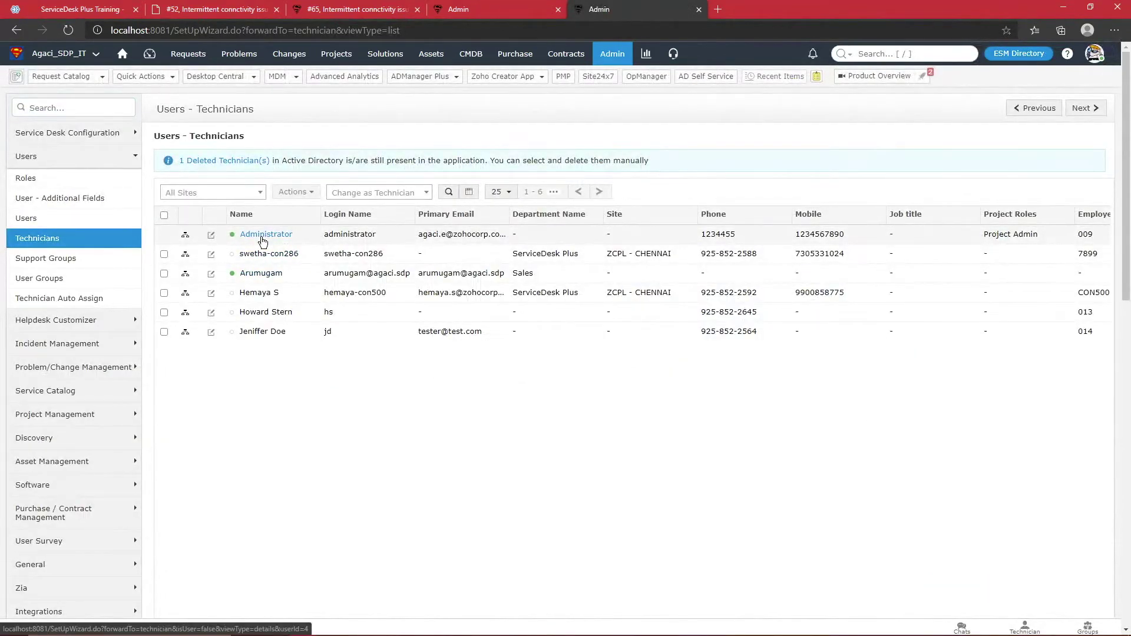
- Open the Administrator technician's edit form and close it without saving
{"action": "left_click", "coordinate": [263, 235]}
{"action": "left_click", "coordinate": [300, 144]}
{"action": "scroll", "coordinate": [890, 337], "scroll_direction": "down", "scroll_amount": 10}
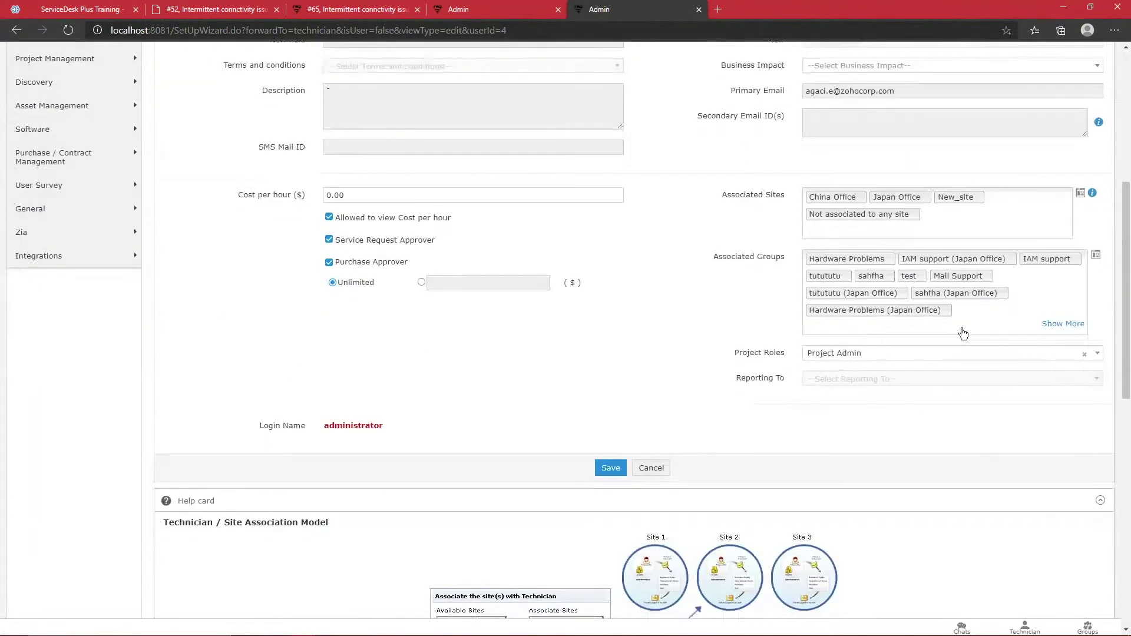
{"action": "left_click", "coordinate": [655, 468]}
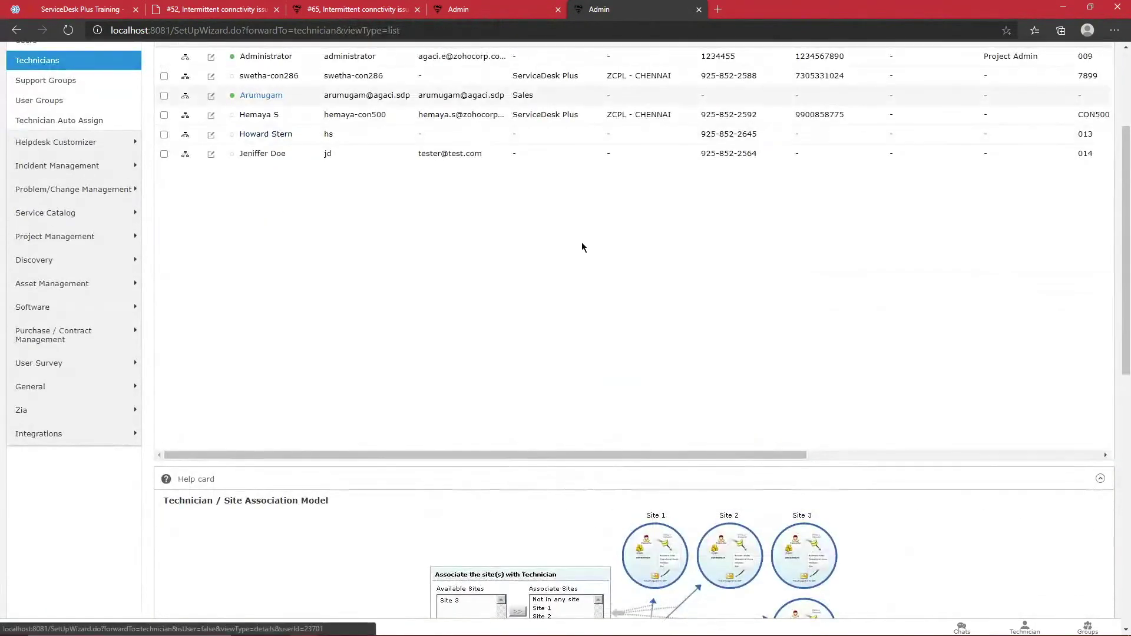
- Add the SDChangeManager role to the Sales technician's assigned roles and save
{"action": "left_click", "coordinate": [262, 95]}
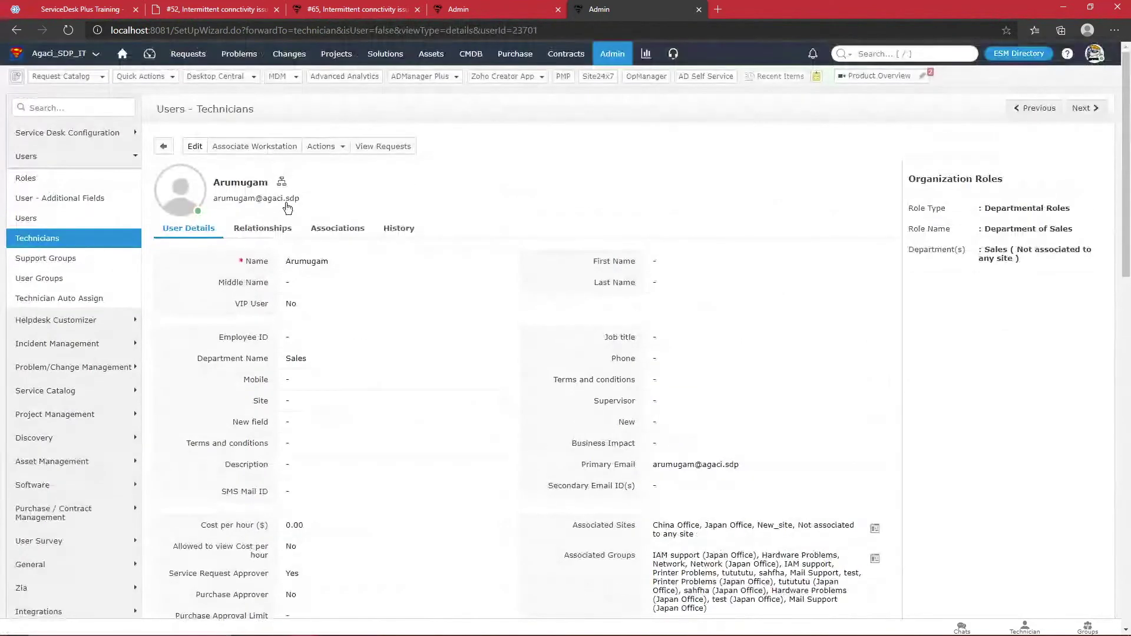
{"action": "left_click", "coordinate": [194, 146]}
{"action": "scroll", "coordinate": [700, 281], "scroll_direction": "down", "scroll_amount": 5}
{"action": "left_click", "coordinate": [969, 424]}
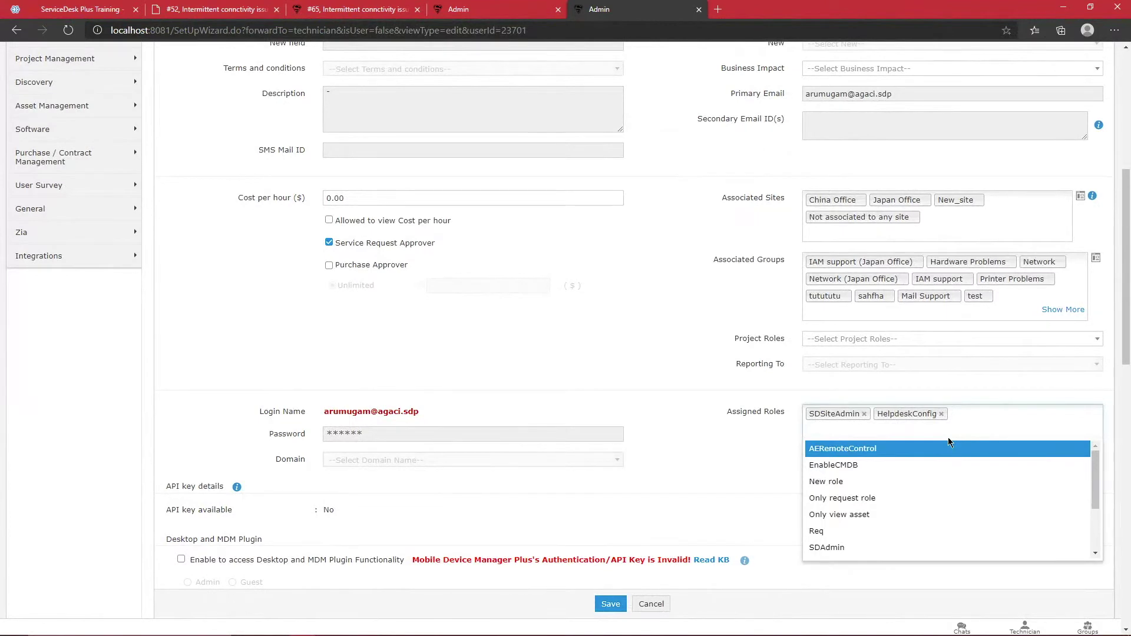
{"action": "type", "text": "sd"}
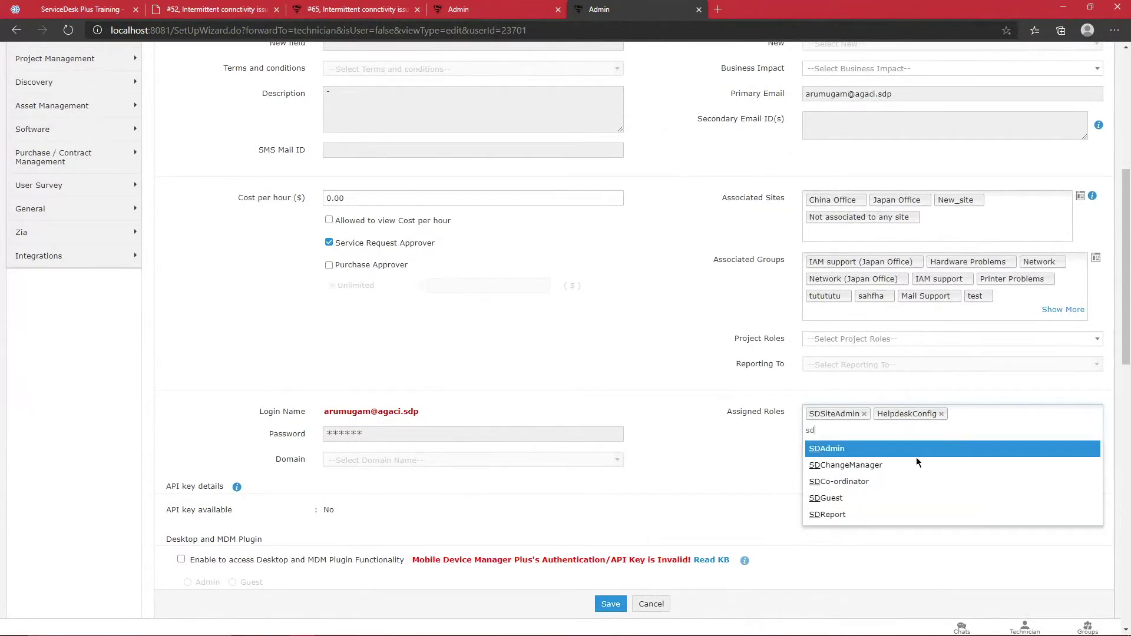
{"action": "left_click", "coordinate": [916, 464]}
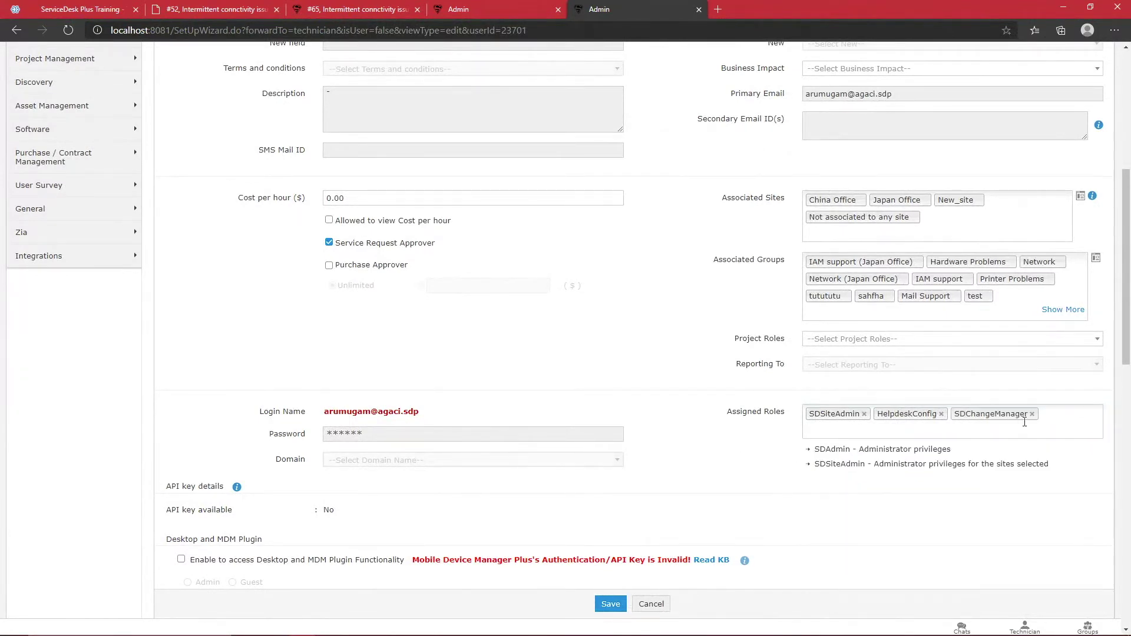
{"action": "scroll", "coordinate": [714, 401], "scroll_direction": "up", "scroll_amount": 5}
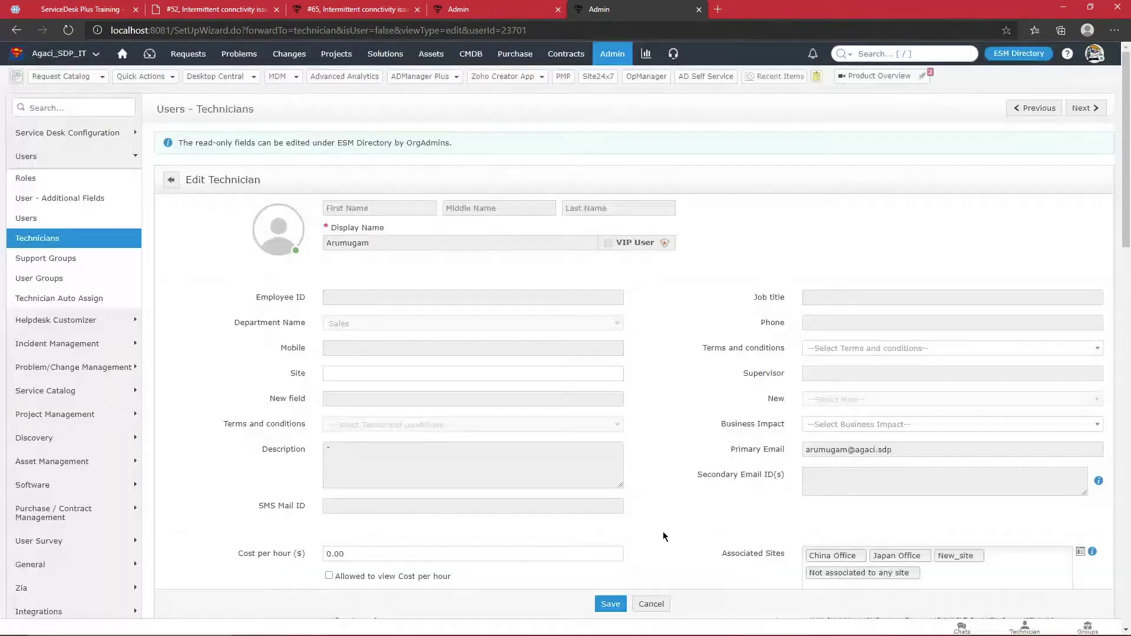
{"action": "left_click", "coordinate": [610, 604]}
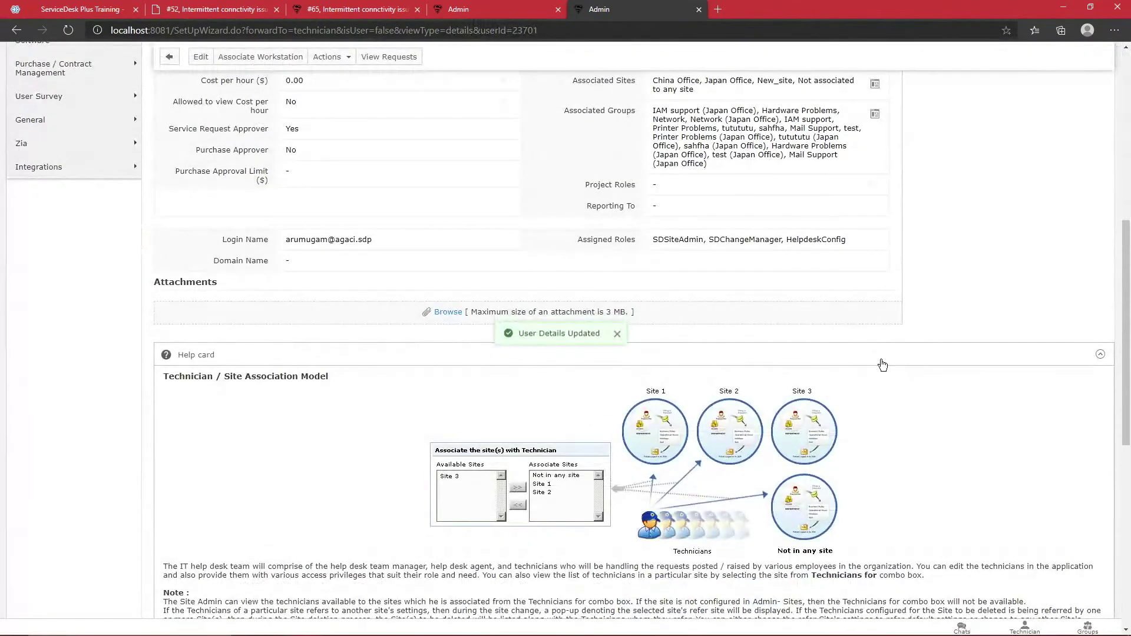
{"action": "scroll", "coordinate": [538, 334], "scroll_direction": "up", "scroll_amount": 8}
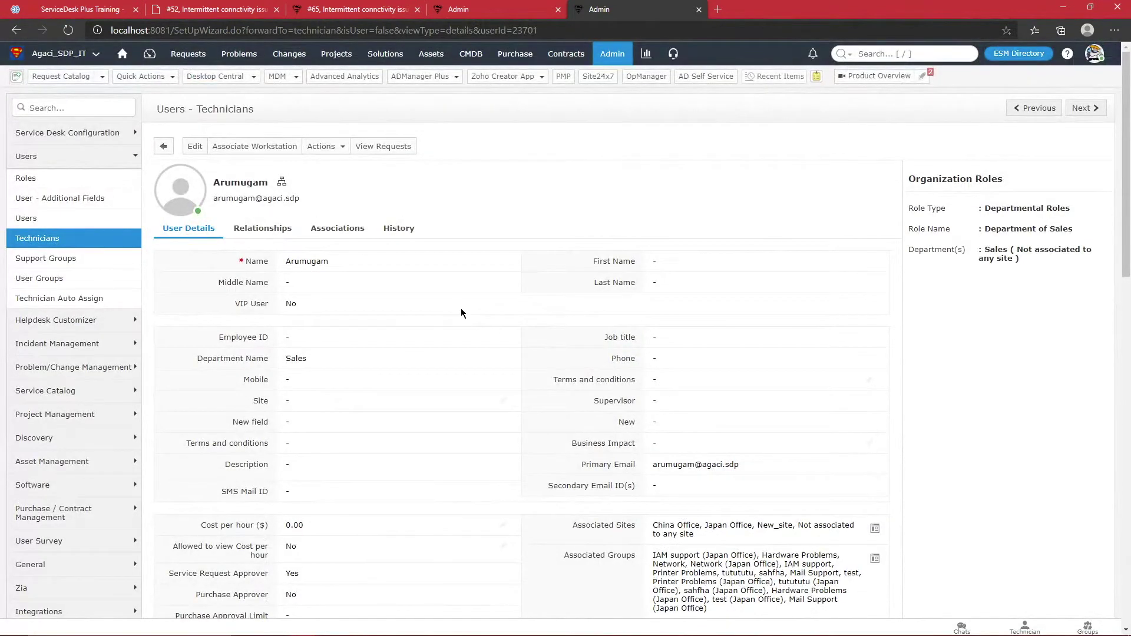
{"action": "scroll", "coordinate": [454, 329], "scroll_direction": "down", "scroll_amount": 4}
{"action": "scroll", "coordinate": [452, 285], "scroll_direction": "up", "scroll_amount": 4}
- Close the ChangeOwner role's edit form unsaved and look over the nine change roles
{"action": "left_click", "coordinate": [492, 9]}
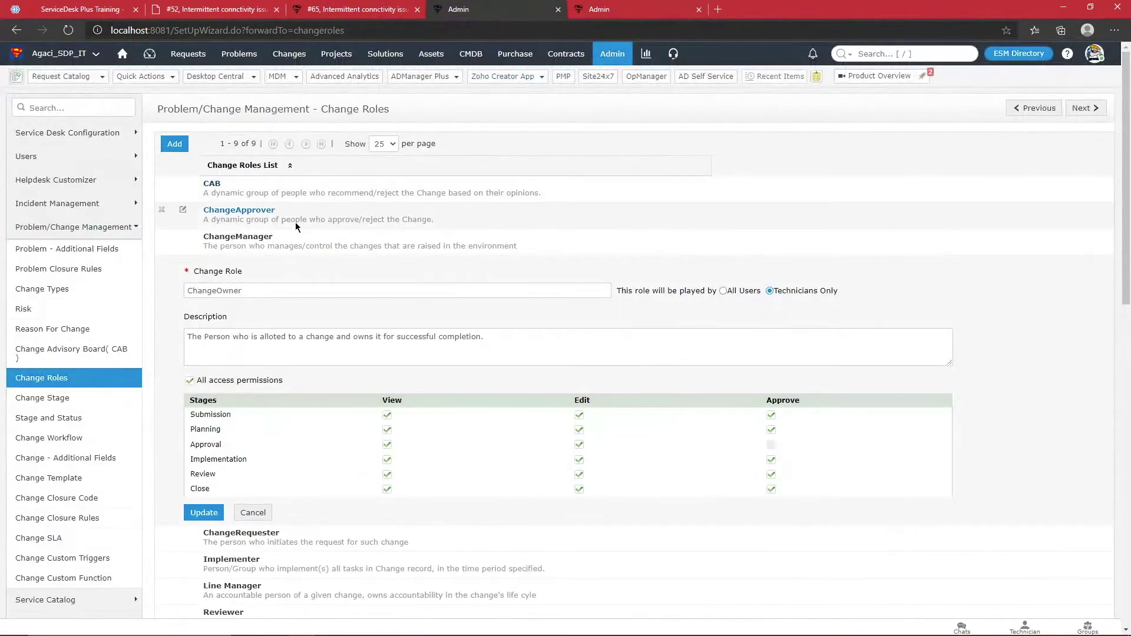
{"action": "left_click", "coordinate": [252, 512]}
{"action": "scroll", "coordinate": [392, 259], "scroll_direction": "down", "scroll_amount": 2}
{"action": "scroll", "coordinate": [280, 224], "scroll_direction": "down", "scroll_amount": 2}
{"action": "scroll", "coordinate": [200, 200], "scroll_direction": "up", "scroll_amount": 3}
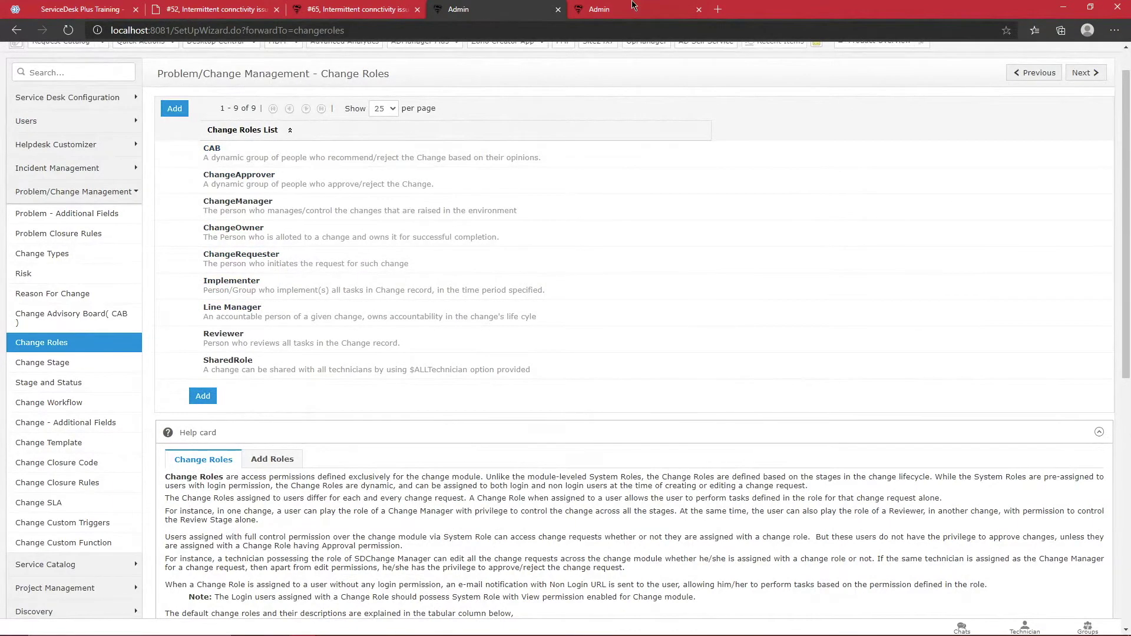
- Compare the technician's assigned roles and change #65 with the roles list, then show Change Stage settings
{"action": "left_click", "coordinate": [599, 9]}
{"action": "left_click", "coordinate": [458, 9]}
{"action": "left_click", "coordinate": [357, 8]}
{"action": "left_click", "coordinate": [458, 9]}
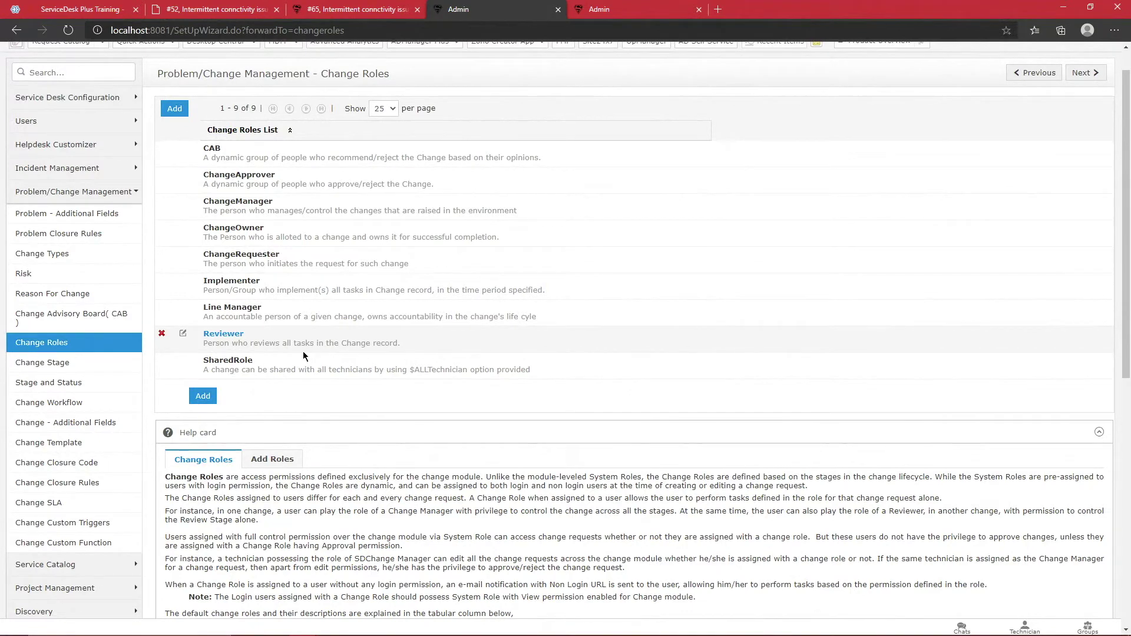
{"action": "left_click", "coordinate": [615, 9]}
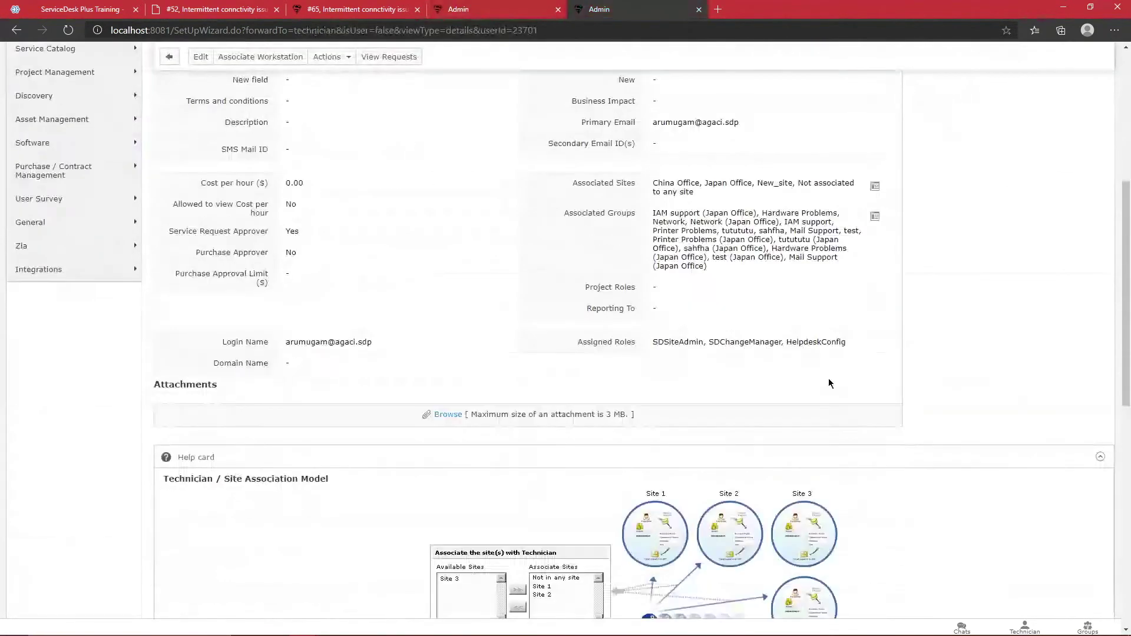
{"action": "scroll", "coordinate": [828, 383], "scroll_direction": "down", "scroll_amount": 1}
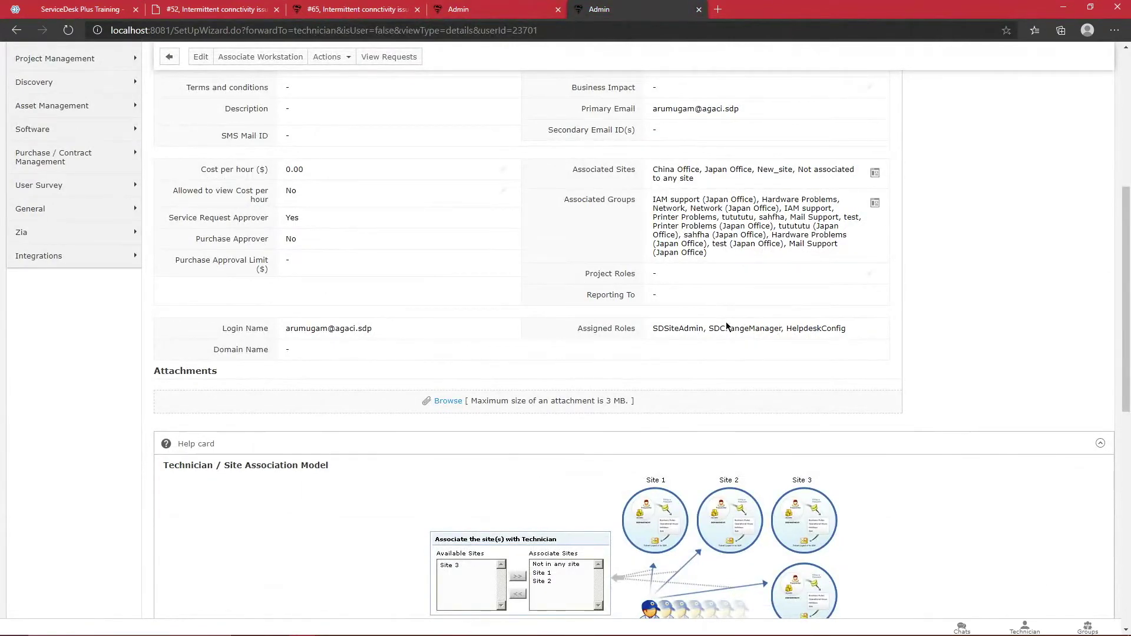
{"action": "left_click", "coordinate": [460, 9]}
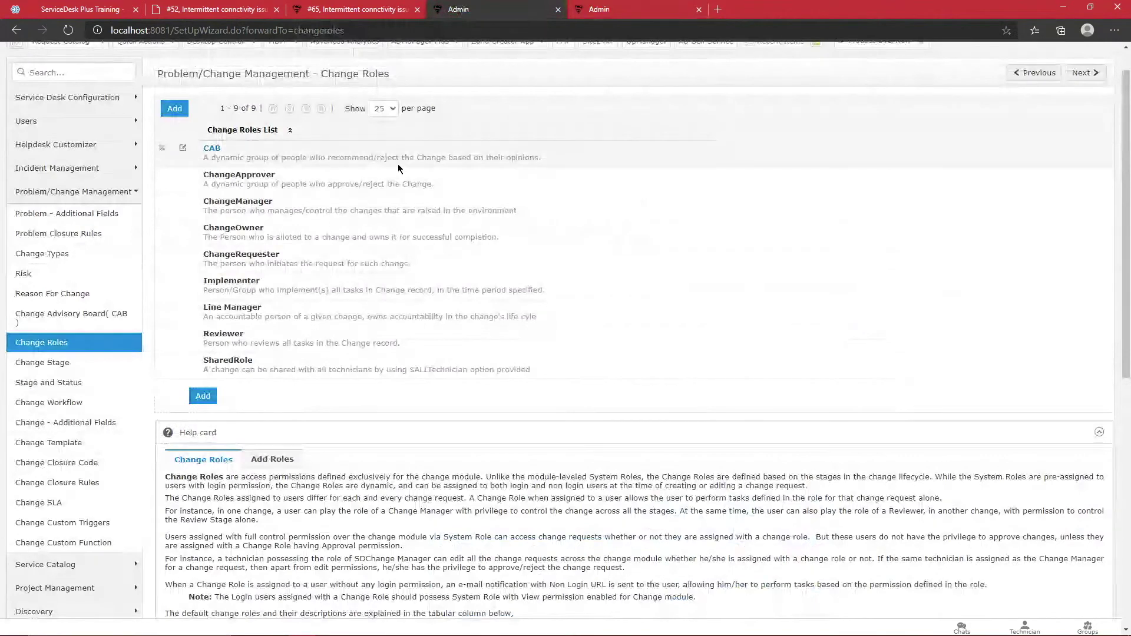
{"action": "left_click", "coordinate": [69, 368]}
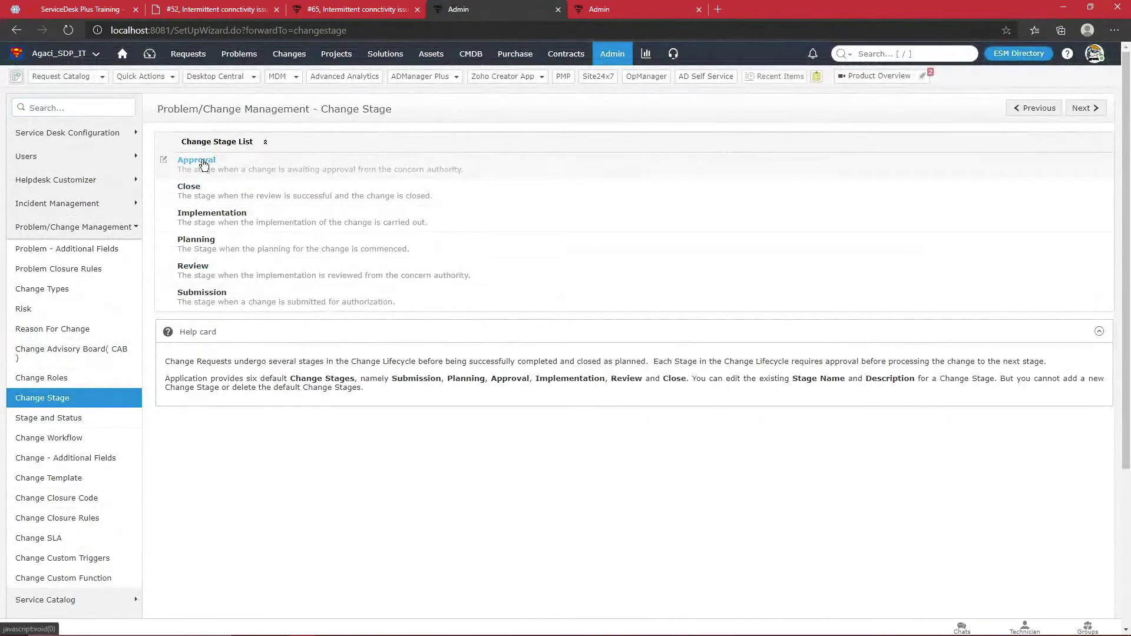
- Review the Approval stage's name and description twice without saving, then show the Change Workflow list
{"action": "left_click", "coordinate": [204, 160]}
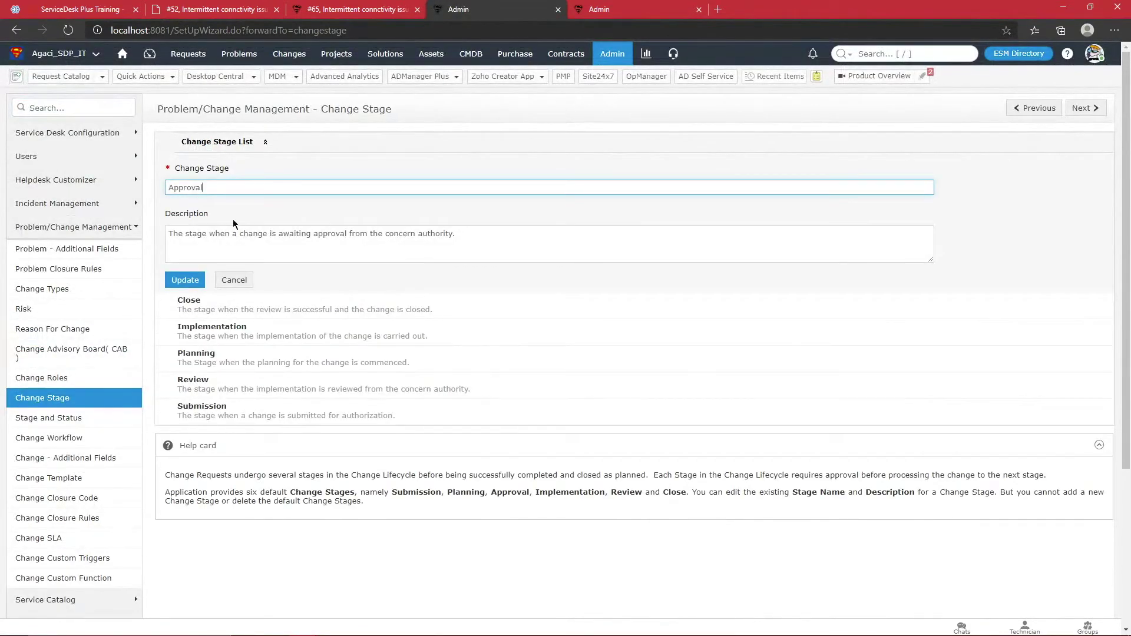
{"action": "left_click", "coordinate": [234, 280]}
{"action": "scroll", "coordinate": [394, 239], "scroll_direction": "down", "scroll_amount": 2}
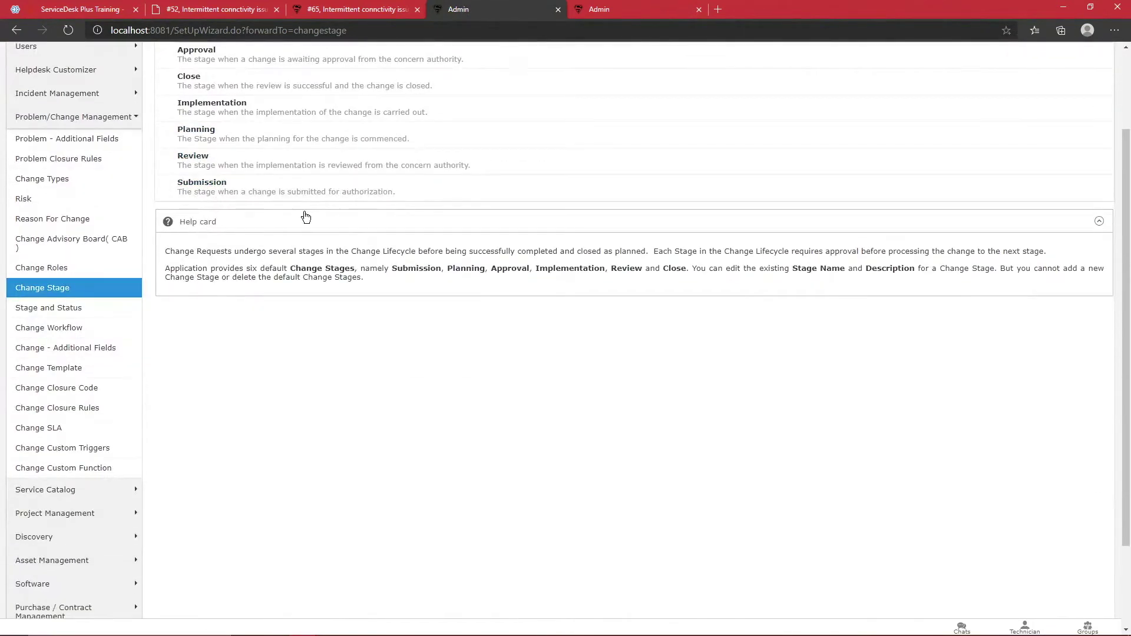
{"action": "scroll", "coordinate": [306, 217], "scroll_direction": "up", "scroll_amount": 2}
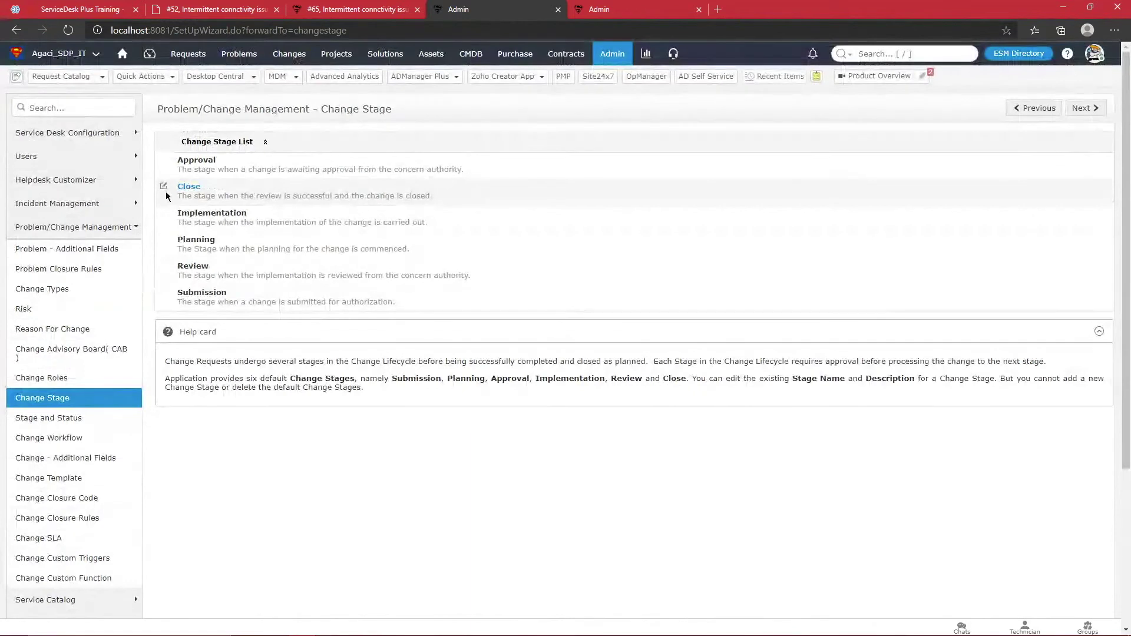
{"action": "left_click", "coordinate": [164, 162]}
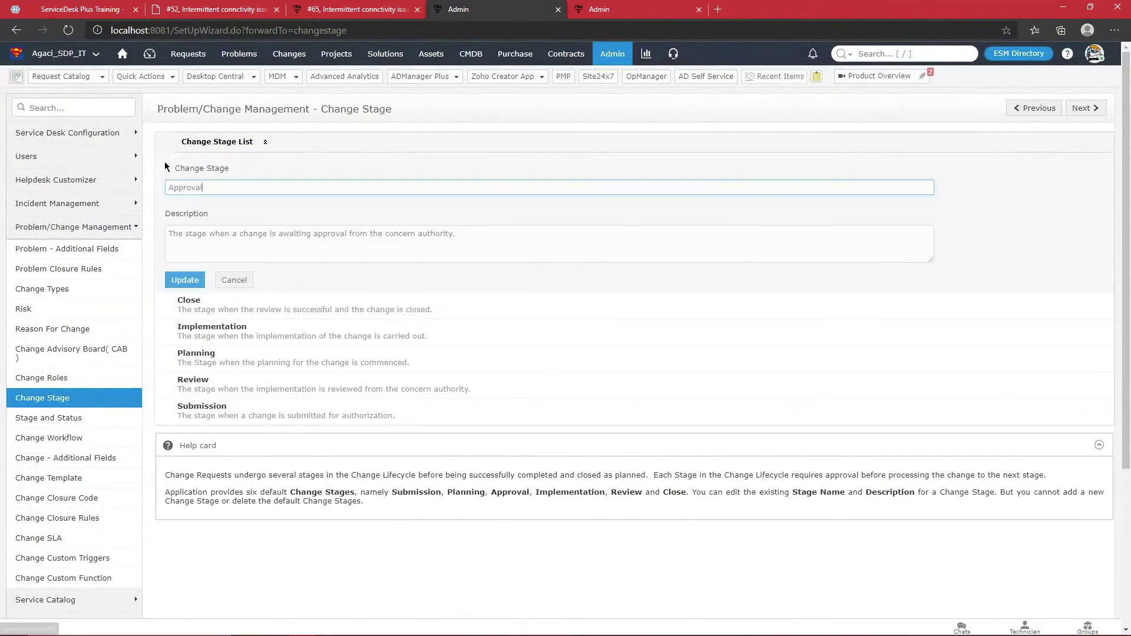
{"action": "left_click", "coordinate": [239, 281]}
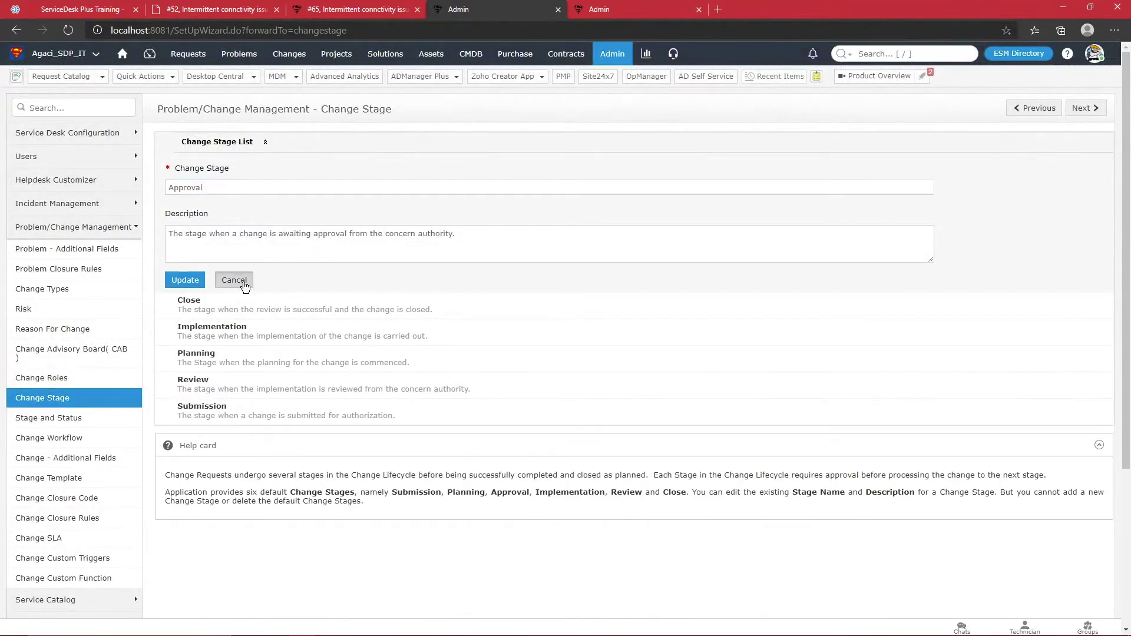
{"action": "scroll", "coordinate": [250, 264], "scroll_direction": "down", "scroll_amount": 2}
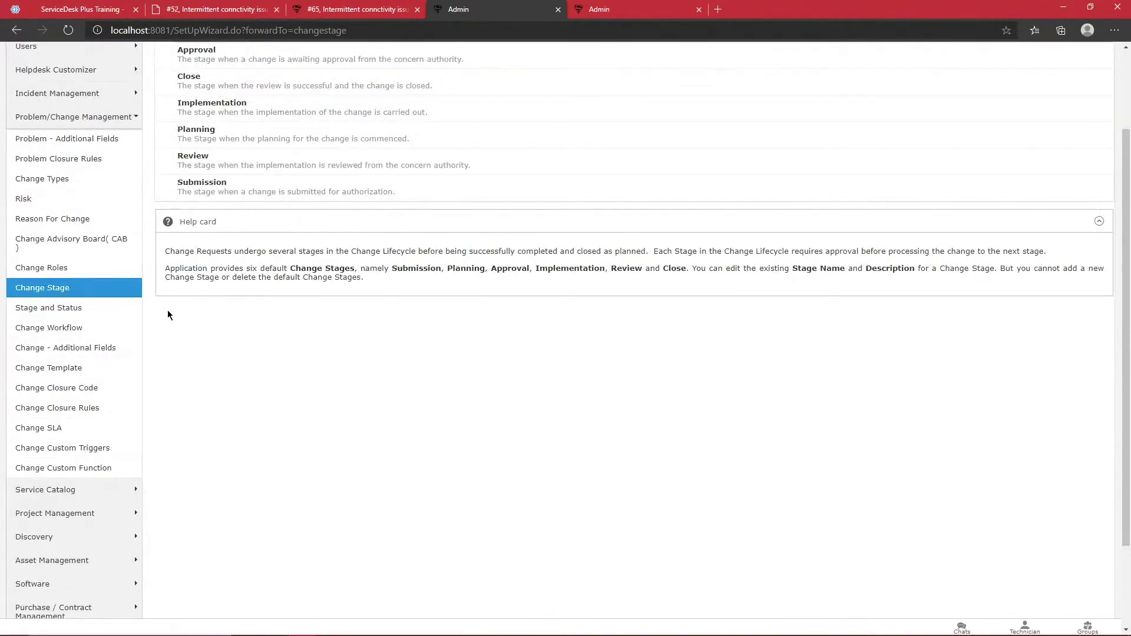
{"action": "left_click", "coordinate": [84, 333]}
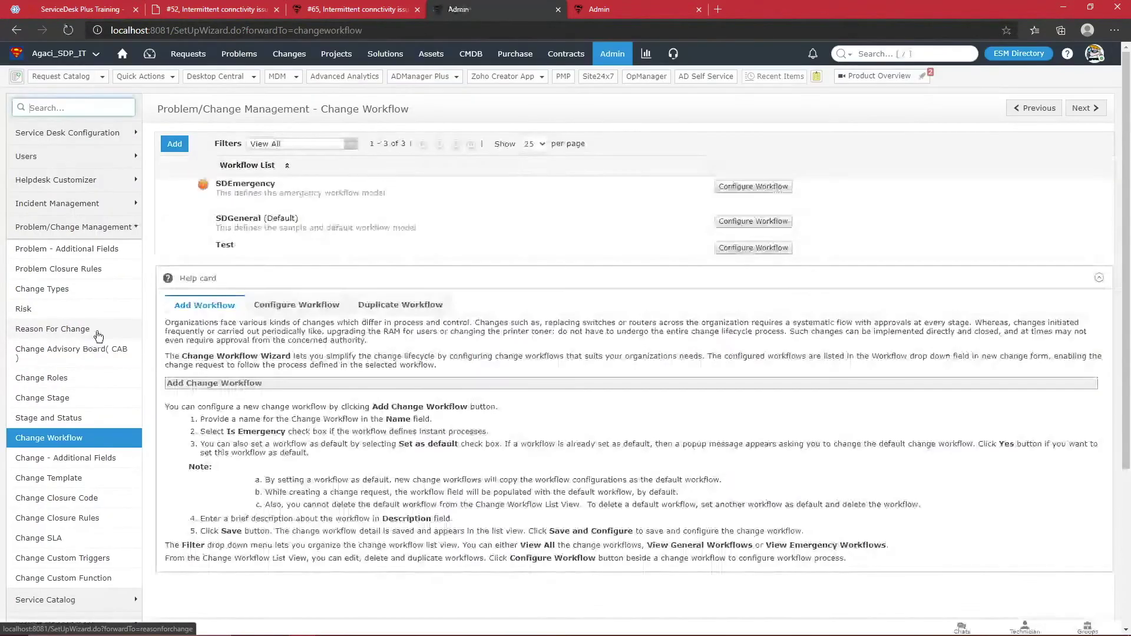
- Open the SDGeneral workflow's configuration and look through its stages and status actions
{"action": "left_click", "coordinate": [726, 224]}
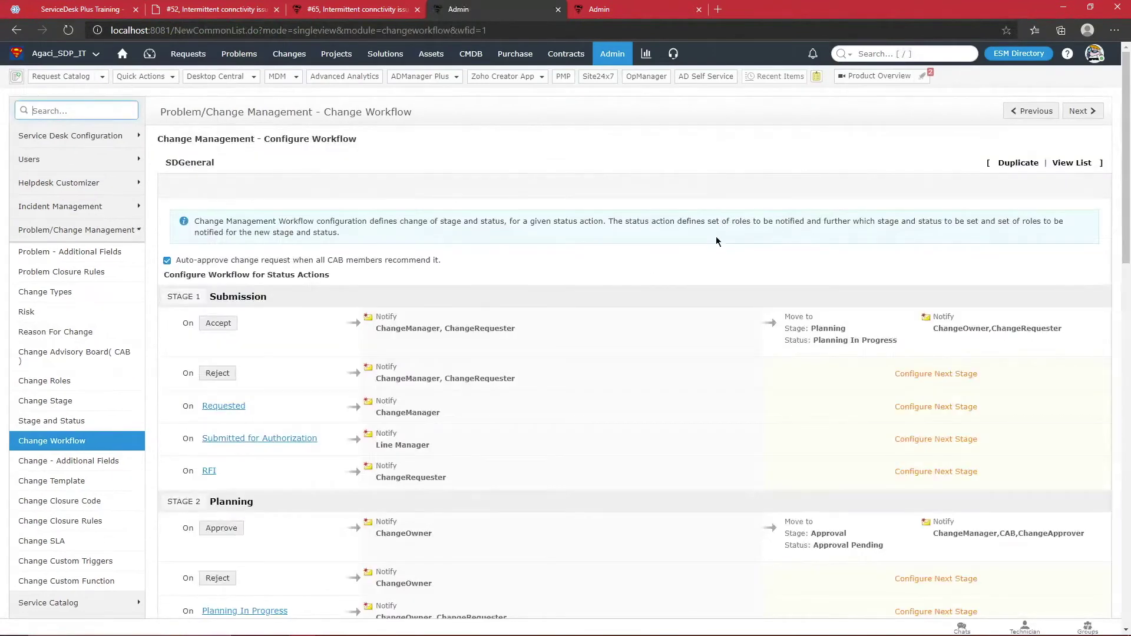
{"action": "scroll", "coordinate": [600, 290], "scroll_direction": "down", "scroll_amount": 3}
{"action": "scroll", "coordinate": [600, 290], "scroll_direction": "up", "scroll_amount": 2}
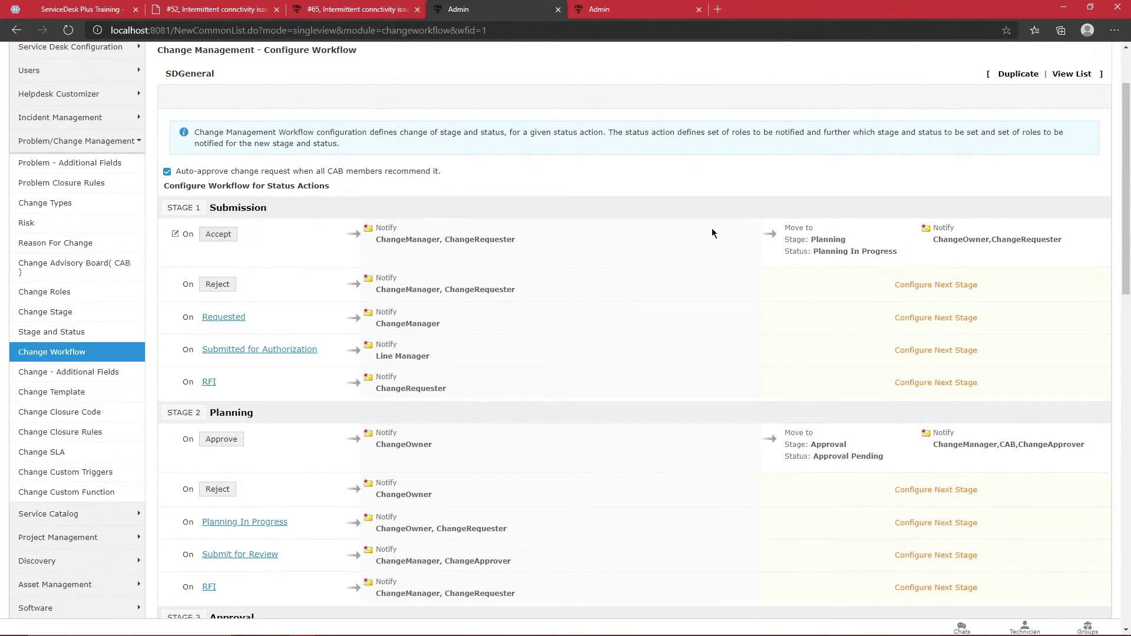
{"action": "scroll", "coordinate": [543, 250], "scroll_direction": "down", "scroll_amount": 3}
{"action": "scroll", "coordinate": [166, 233], "scroll_direction": "up", "scroll_amount": 3}
- Inspect the Submission Accept action's roles-to-notify list, then cancel the edit unsaved
{"action": "left_click", "coordinate": [169, 233]}
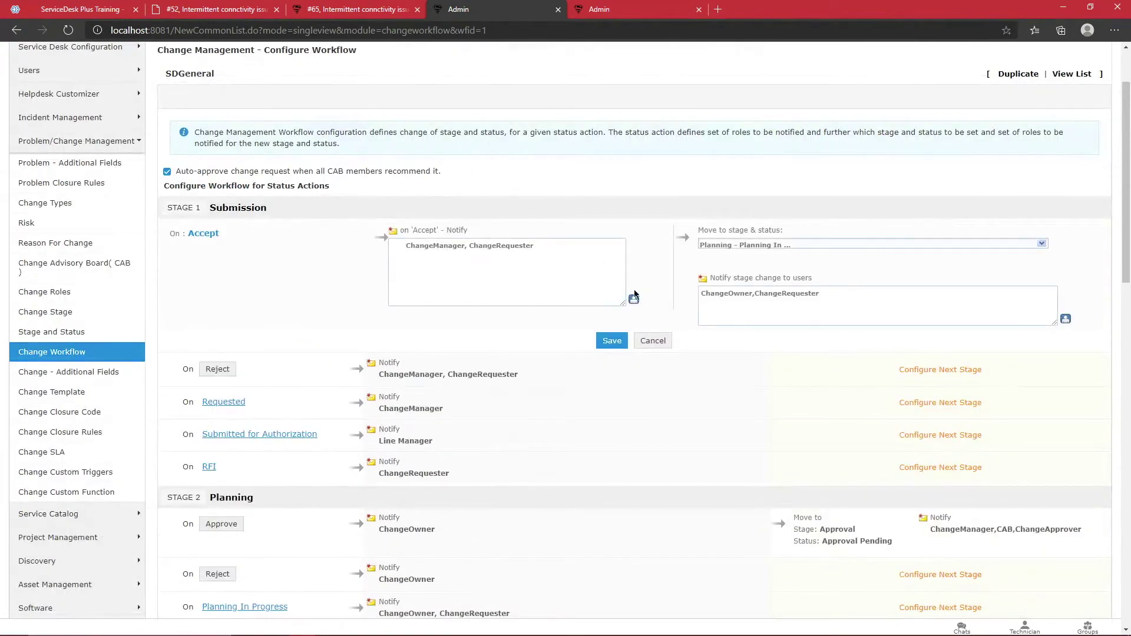
{"action": "left_click", "coordinate": [634, 298]}
{"action": "scroll", "coordinate": [562, 298], "scroll_direction": "down", "scroll_amount": 5}
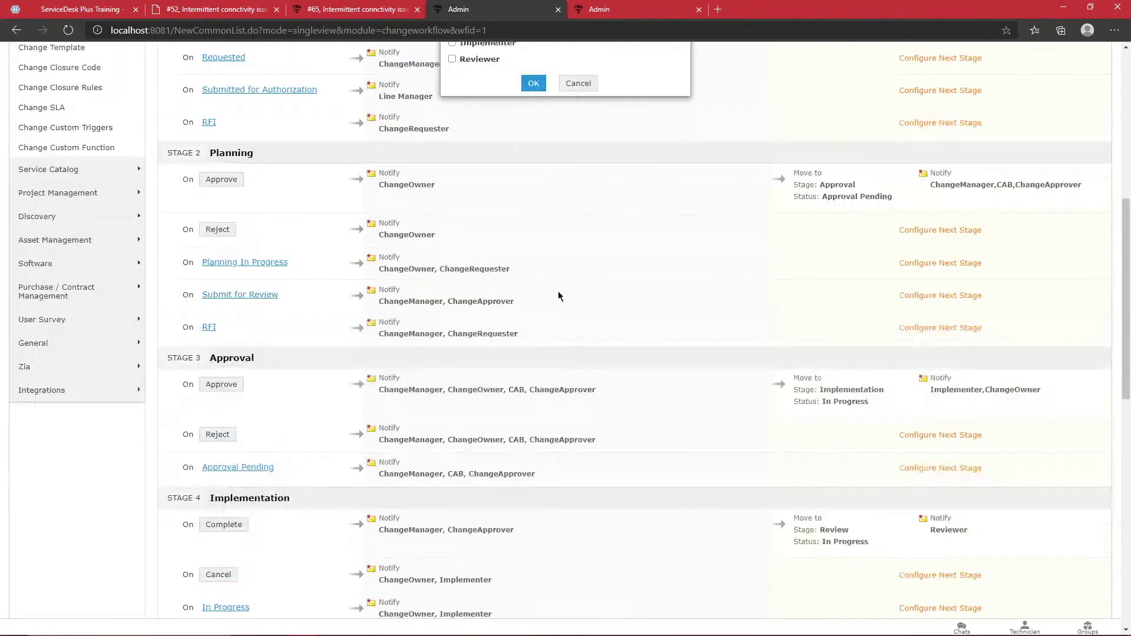
{"action": "scroll", "coordinate": [559, 296], "scroll_direction": "up", "scroll_amount": 3}
{"action": "scroll", "coordinate": [492, 198], "scroll_direction": "up", "scroll_amount": 4}
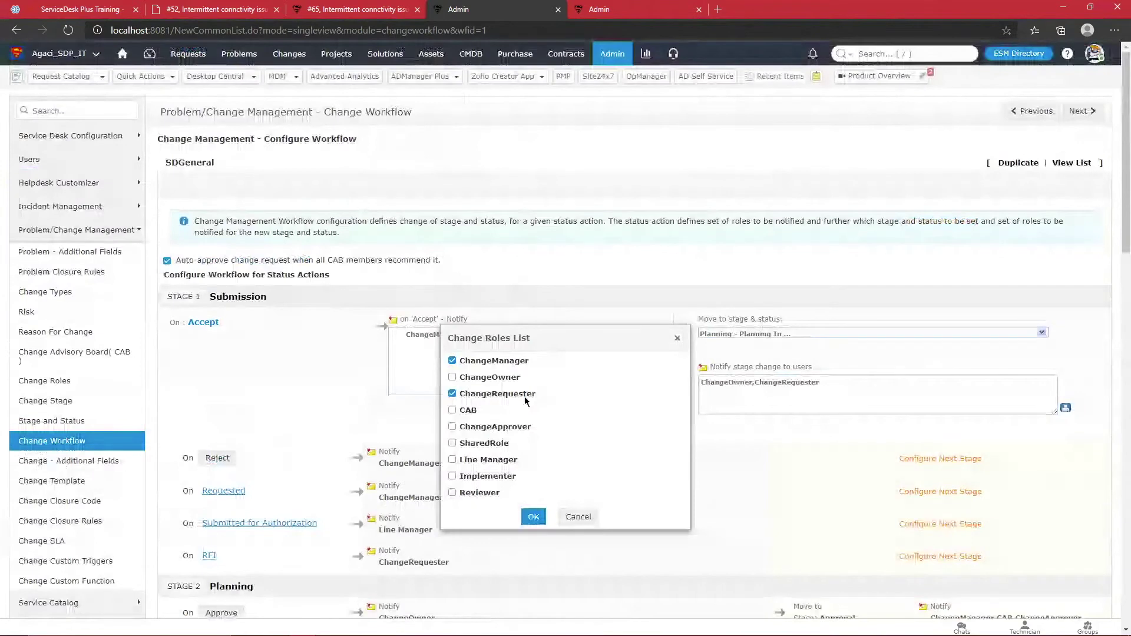
{"action": "left_click", "coordinate": [678, 338]}
{"action": "left_click", "coordinate": [654, 430]}
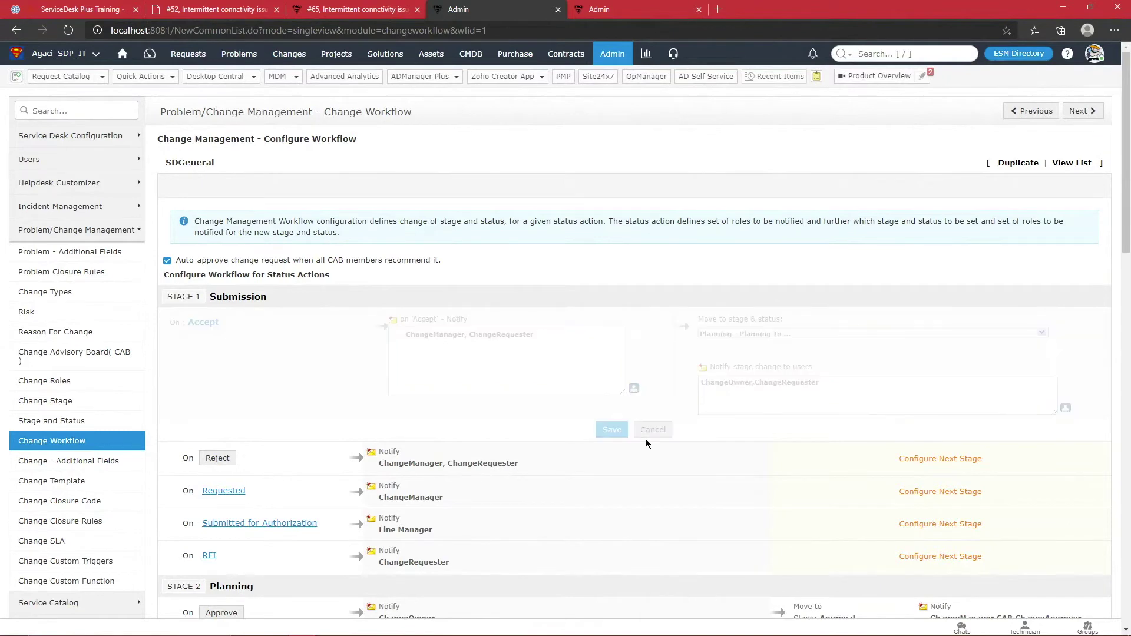
- Check the Accept action's target stage and status without changing it, then return to the workflow list
{"action": "left_click", "coordinate": [174, 326]}
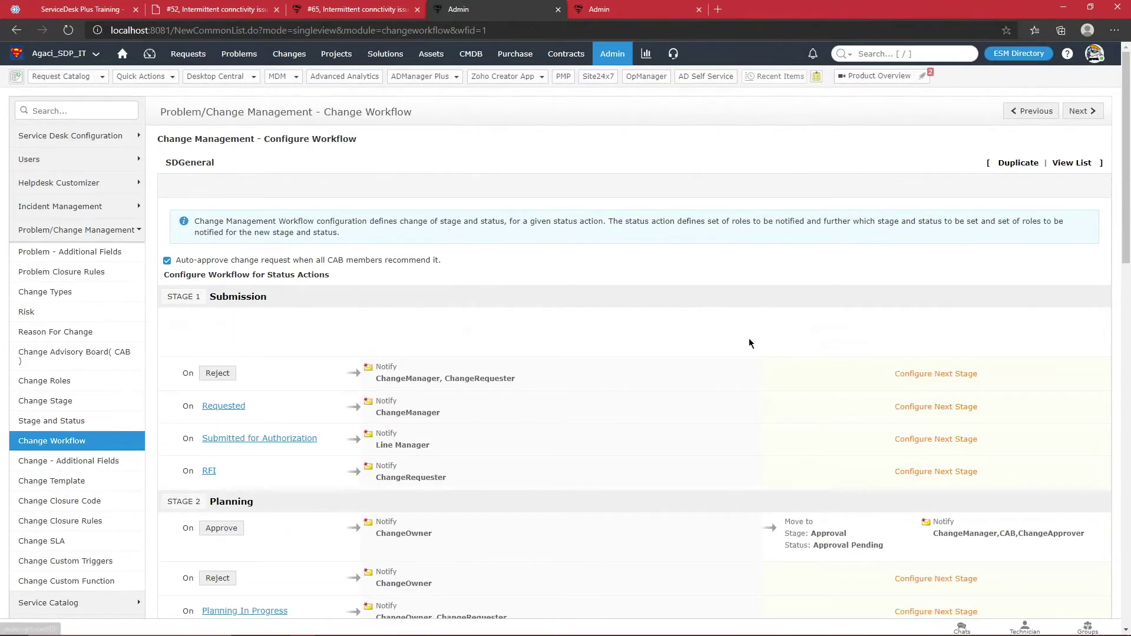
{"action": "left_click", "coordinate": [845, 335]}
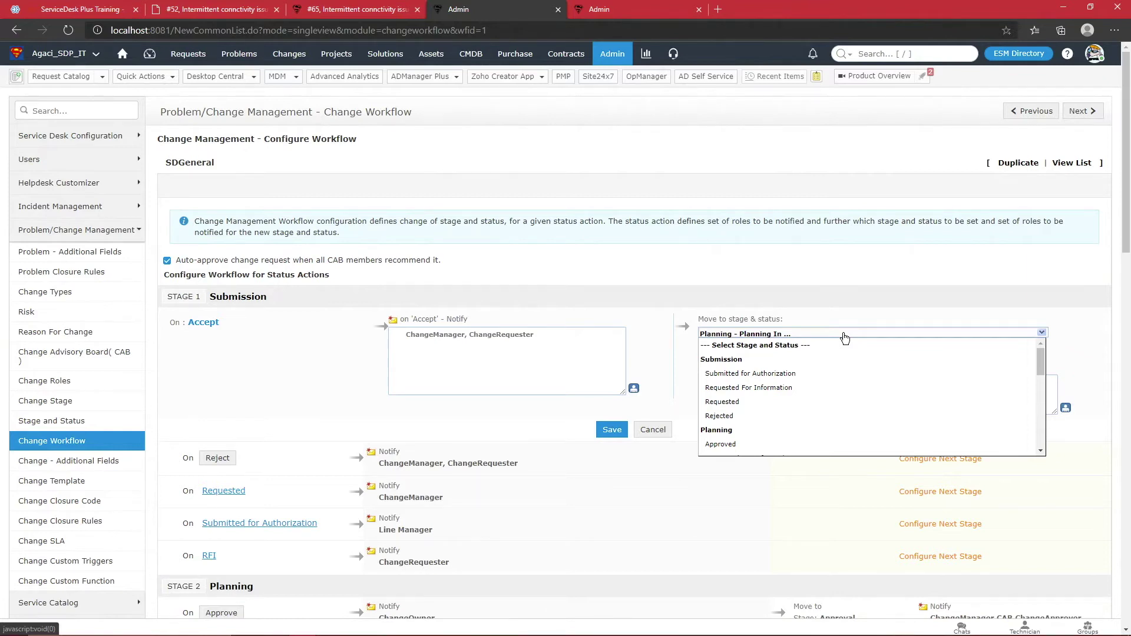
{"action": "left_click", "coordinate": [845, 338]}
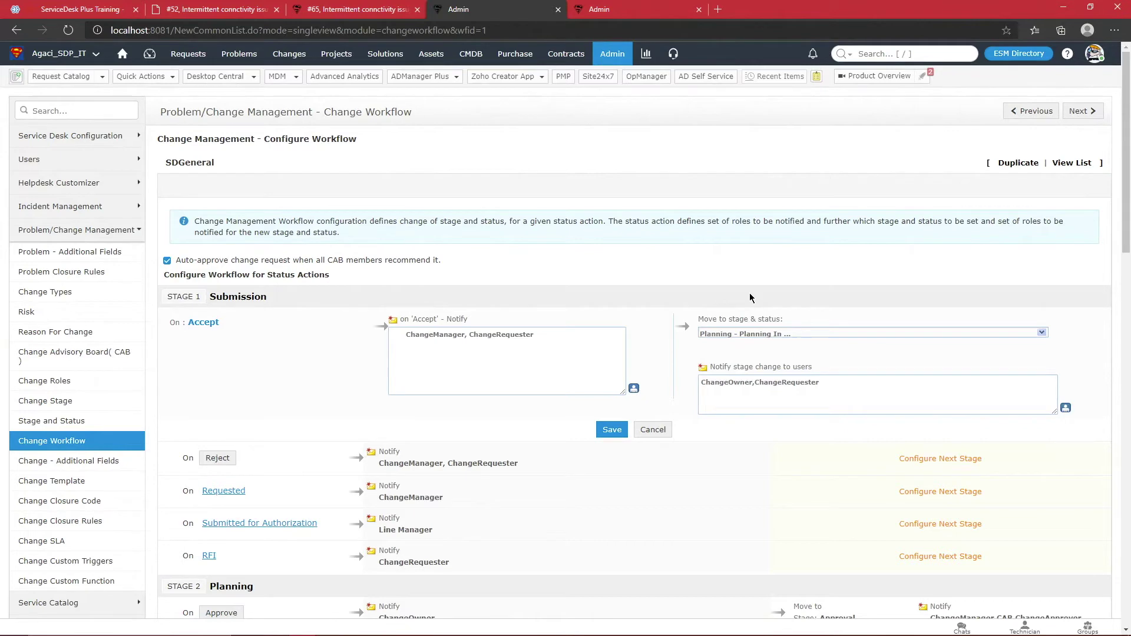
{"action": "left_click", "coordinate": [652, 429]}
{"action": "left_click", "coordinate": [62, 442]}
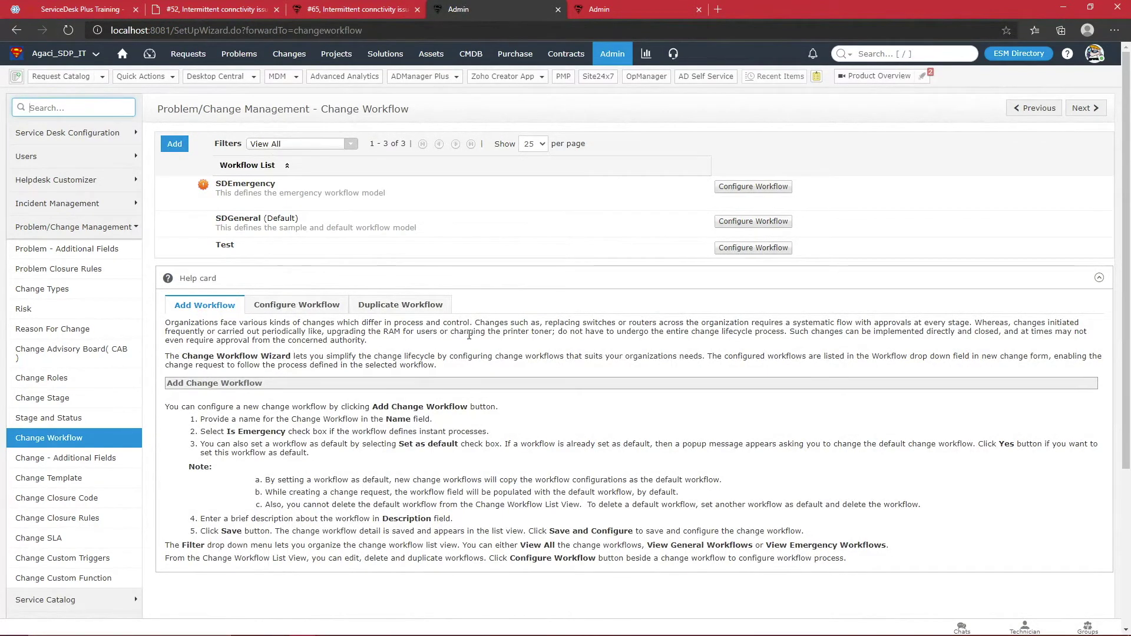
- Open the Test workflow's configuration, browse its stages, and edit Stage 1 Submission's Accept transition
{"action": "left_click", "coordinate": [742, 249]}
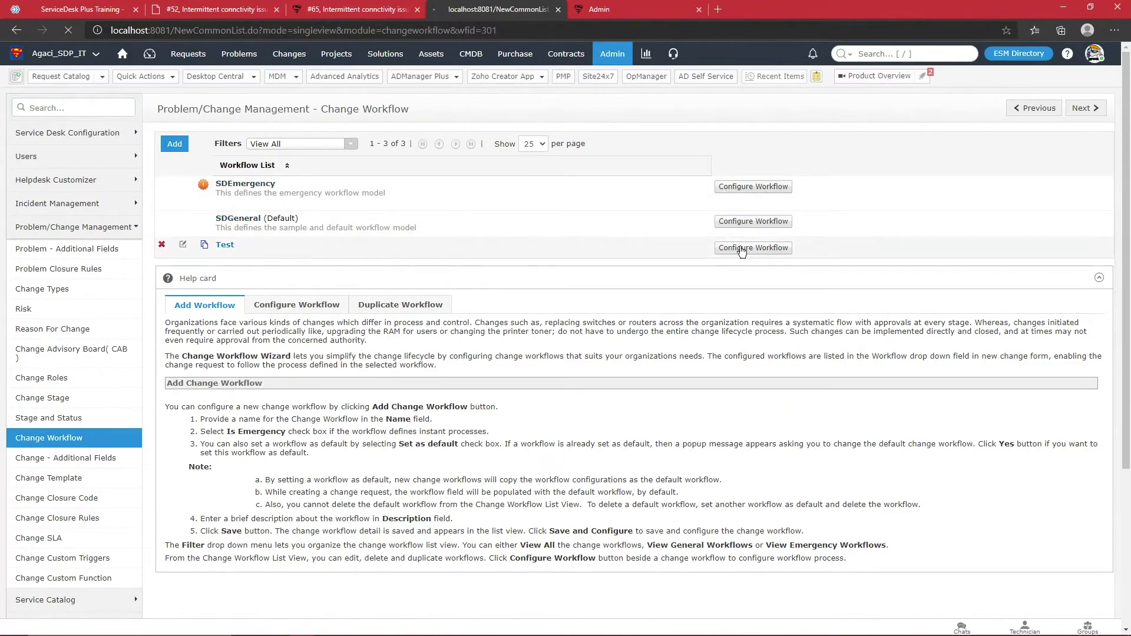
{"action": "scroll", "coordinate": [695, 283], "scroll_direction": "down", "scroll_amount": 5}
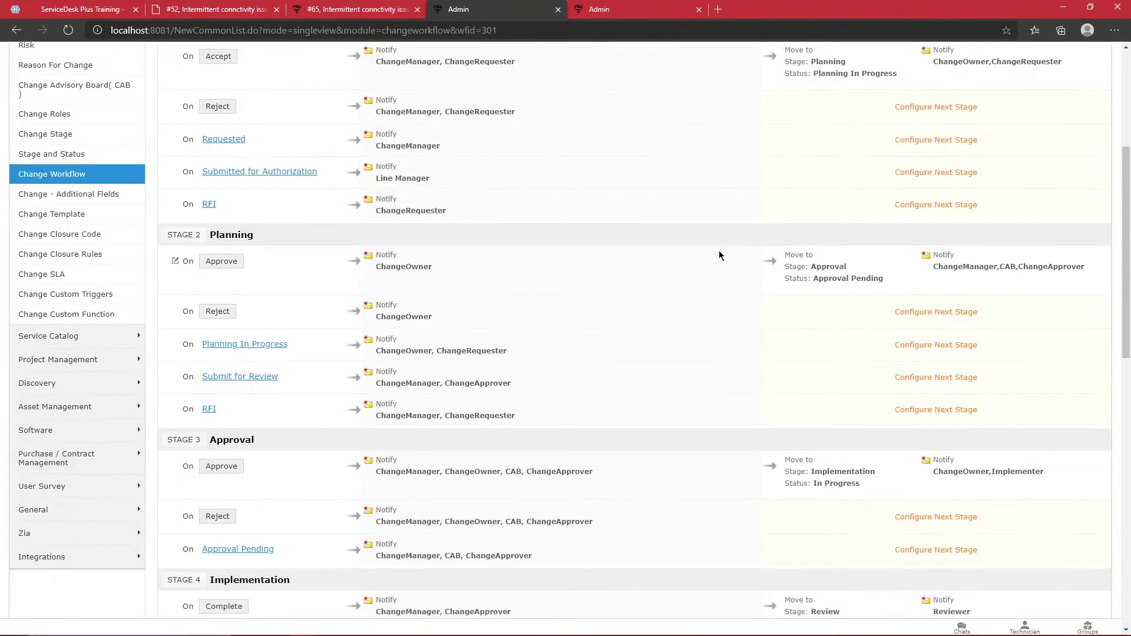
{"action": "scroll", "coordinate": [719, 256], "scroll_direction": "up", "scroll_amount": 3}
{"action": "scroll", "coordinate": [913, 294], "scroll_direction": "down", "scroll_amount": 4}
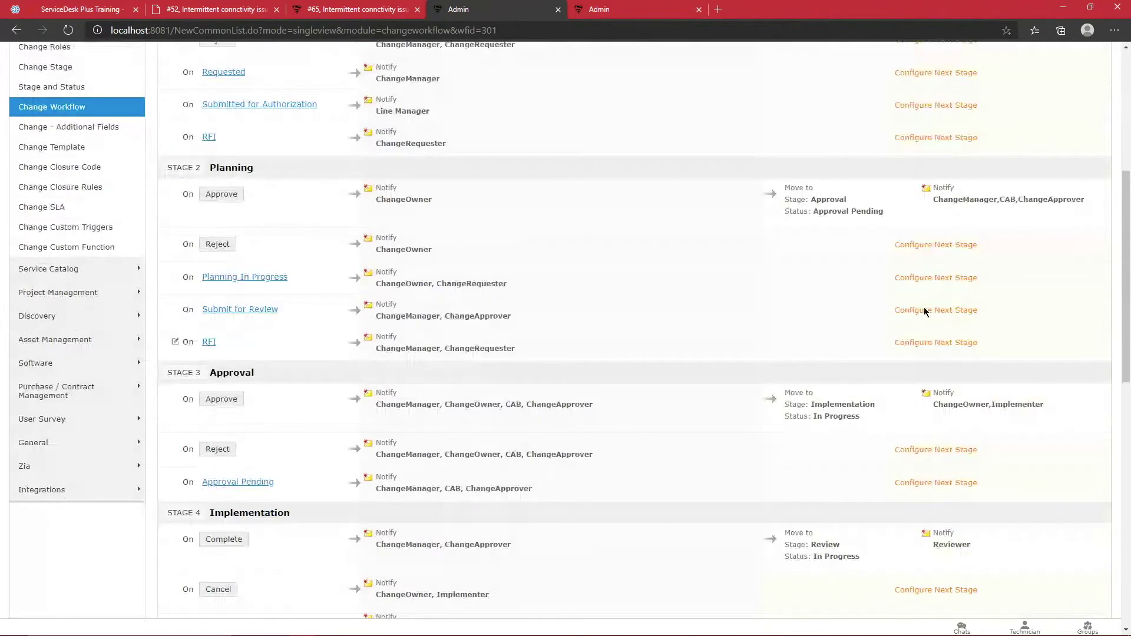
{"action": "scroll", "coordinate": [907, 303], "scroll_direction": "down", "scroll_amount": 3}
{"action": "scroll", "coordinate": [886, 295], "scroll_direction": "up", "scroll_amount": 8}
{"action": "scroll", "coordinate": [709, 318], "scroll_direction": "down", "scroll_amount": 5}
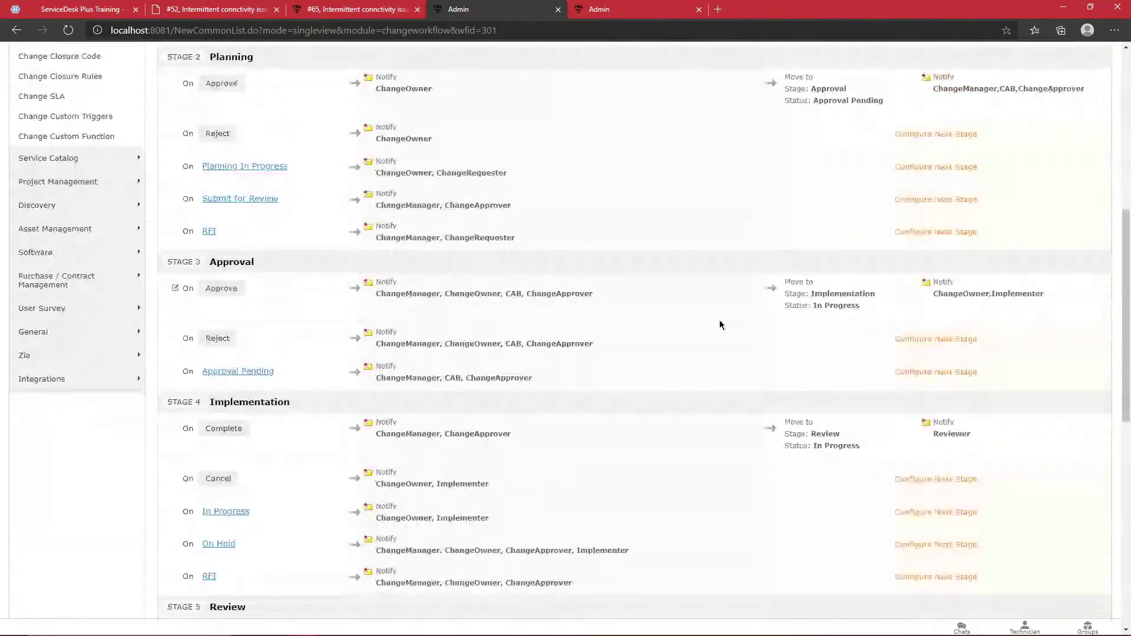
{"action": "scroll", "coordinate": [872, 355], "scroll_direction": "down", "scroll_amount": 3}
{"action": "scroll", "coordinate": [925, 275], "scroll_direction": "up", "scroll_amount": 9}
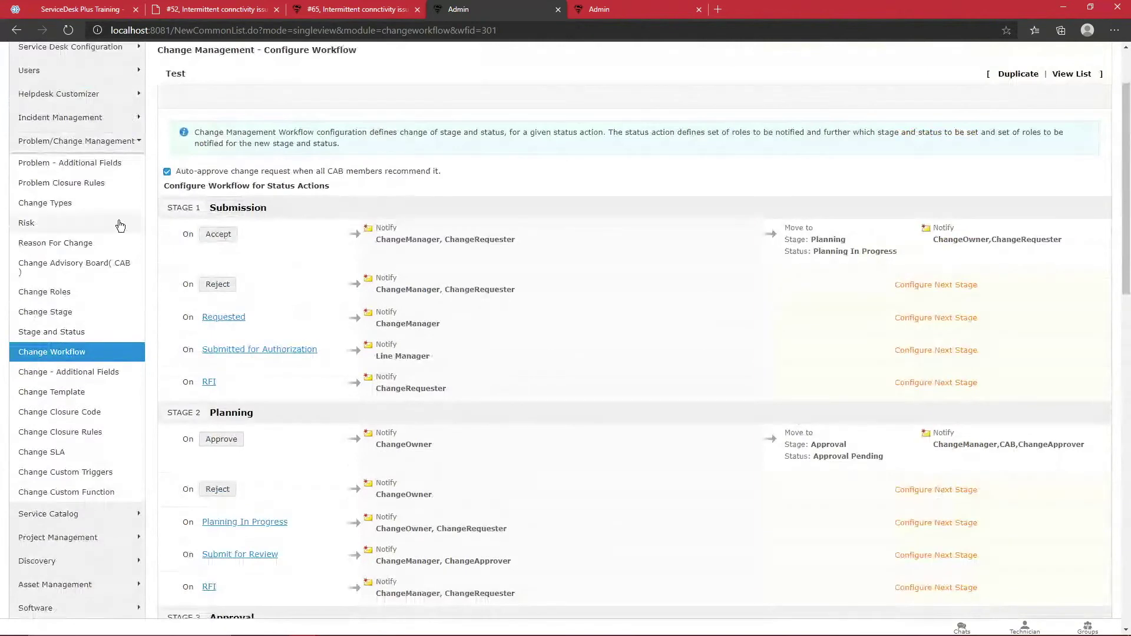
{"action": "left_click", "coordinate": [218, 235]}
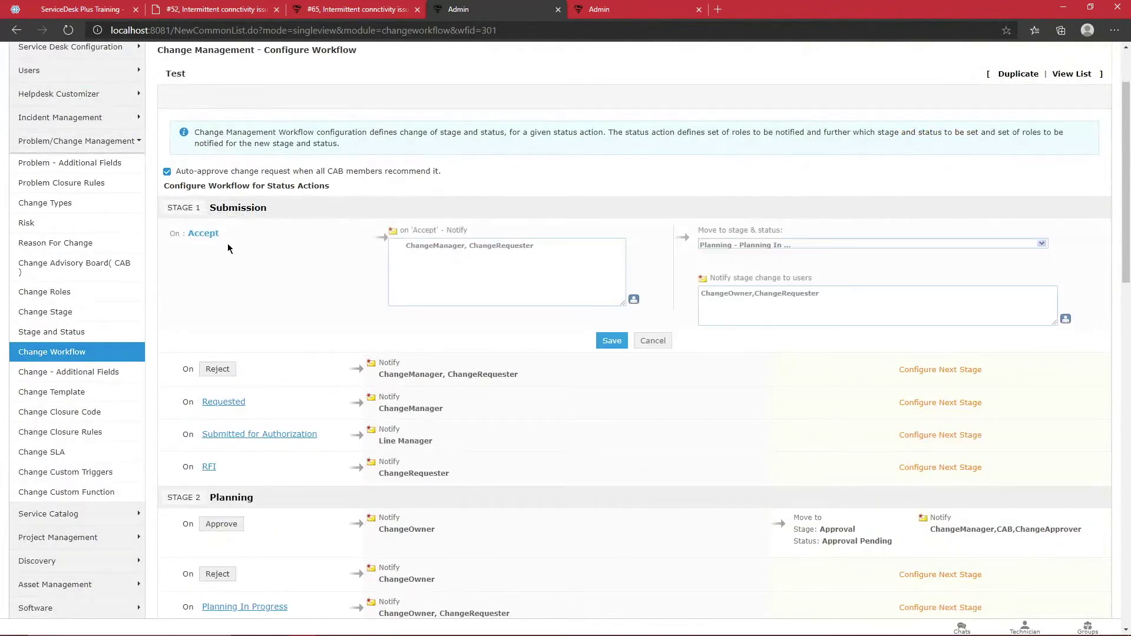
- Browse the Accept transition's target stages and statuses, then cancel, keeping Planning In Progress
{"action": "left_click", "coordinate": [849, 245]}
{"action": "scroll", "coordinate": [844, 307], "scroll_direction": "down", "scroll_amount": 3}
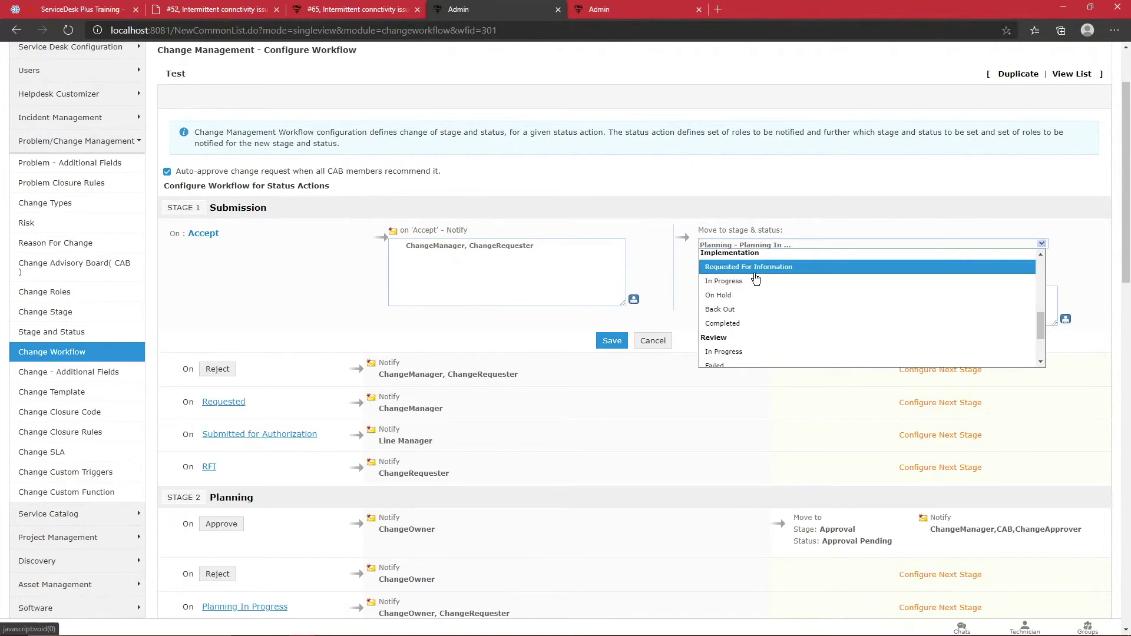
{"action": "left_click", "coordinate": [663, 330]}
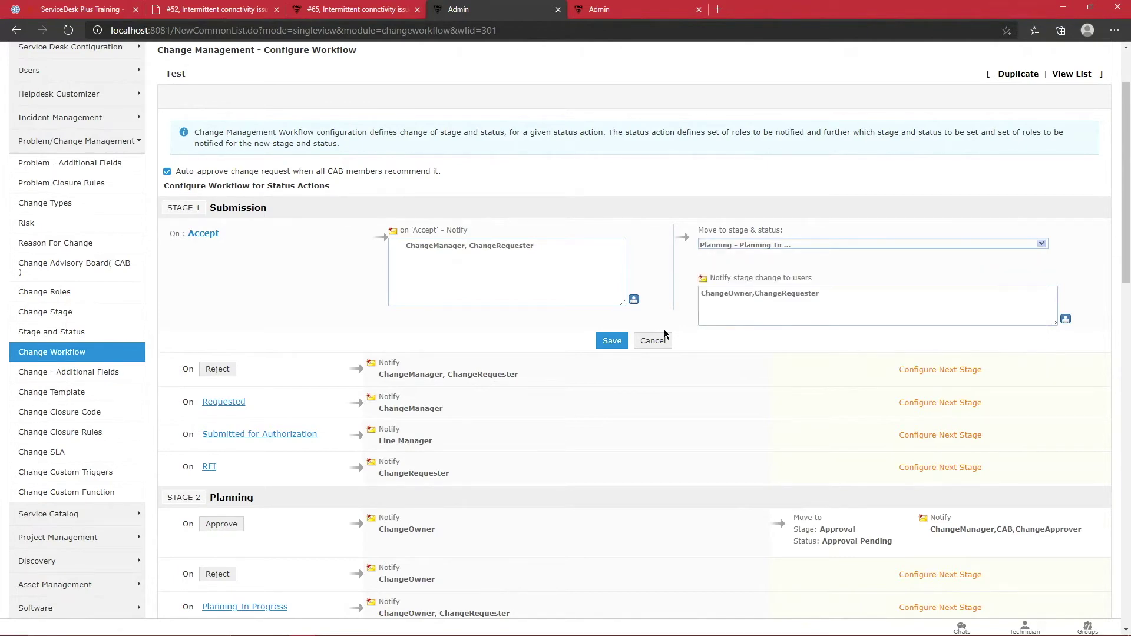
{"action": "left_click", "coordinate": [654, 341]}
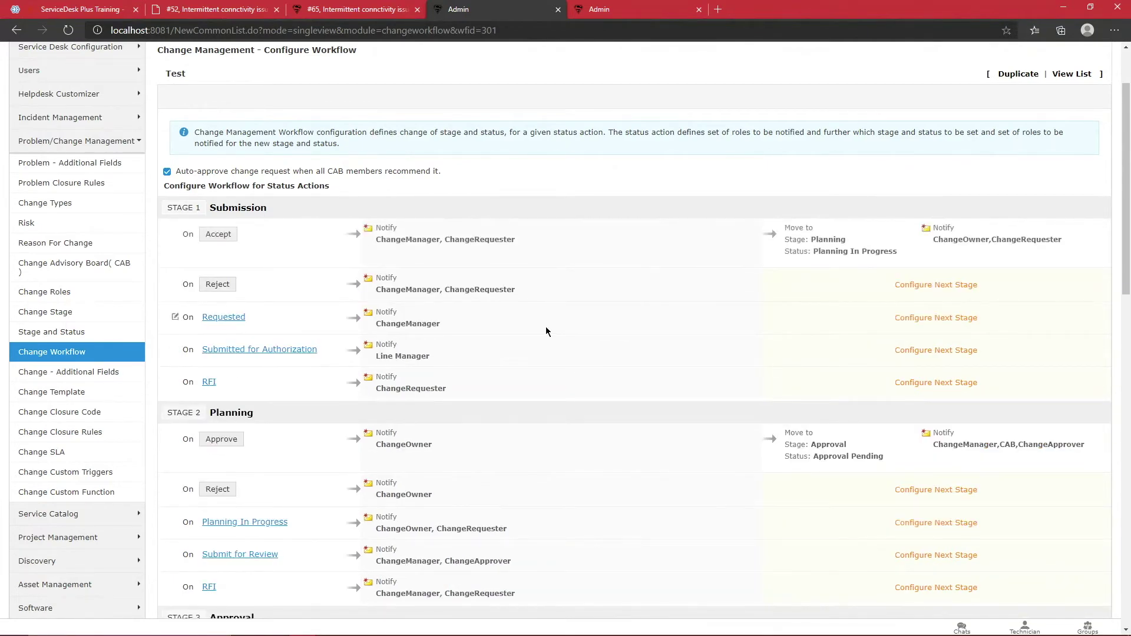
{"action": "scroll", "coordinate": [561, 330], "scroll_direction": "down", "scroll_amount": 3}
{"action": "scroll", "coordinate": [560, 330], "scroll_direction": "up", "scroll_amount": 3}
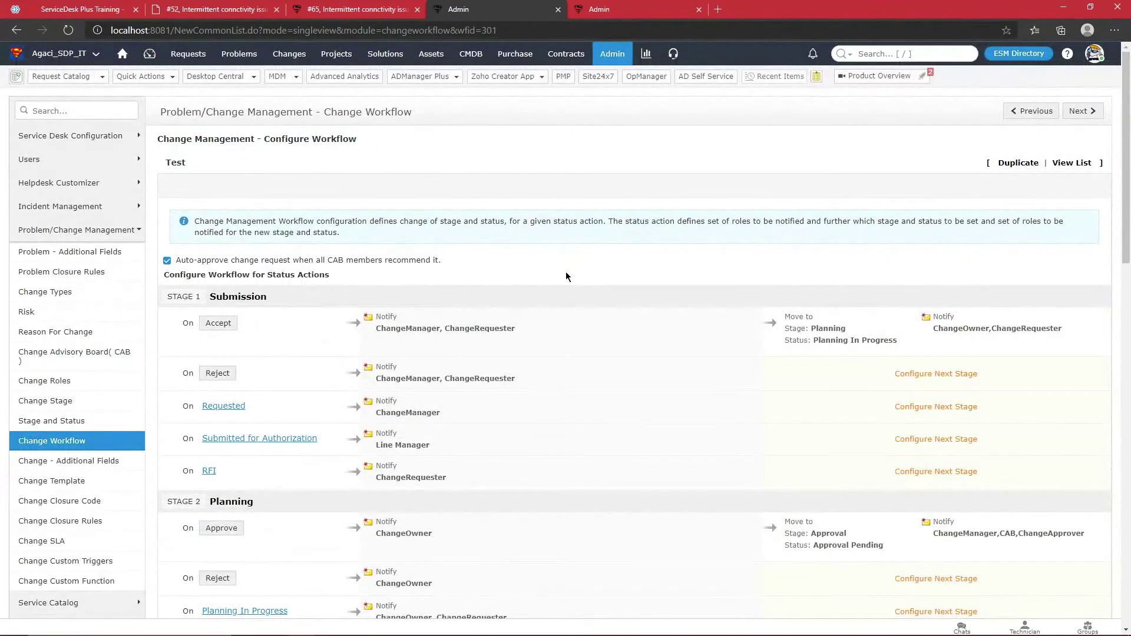
- Search Admin Settings for 'chang' and open the Change Template settings
{"action": "left_click", "coordinate": [613, 54]}
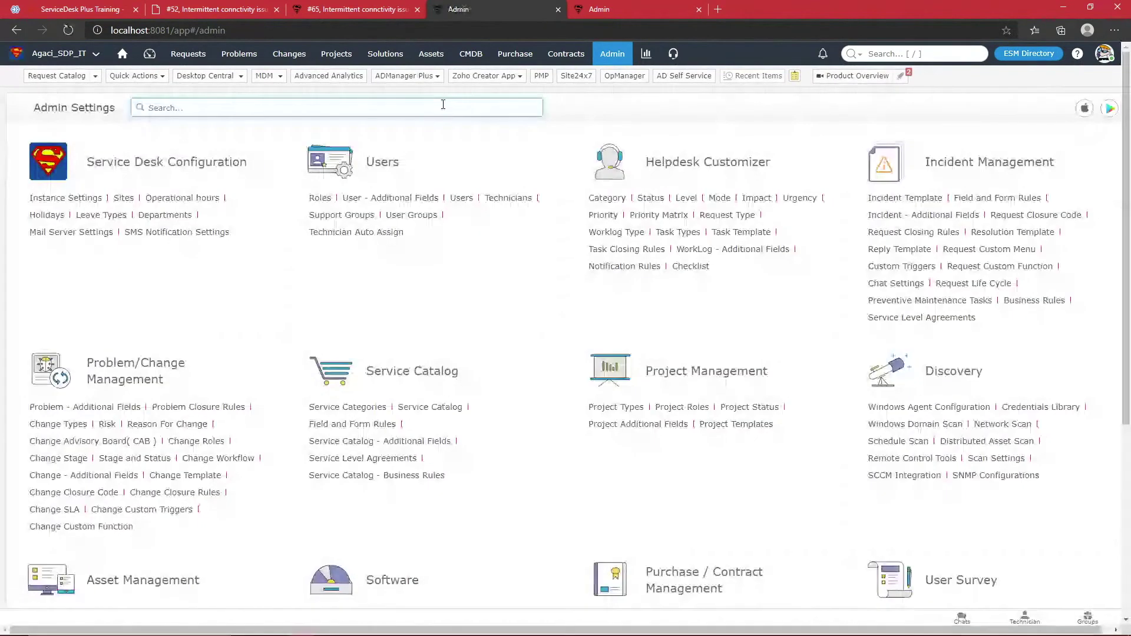
{"action": "left_click", "coordinate": [443, 109]}
{"action": "type", "text": "cha"}
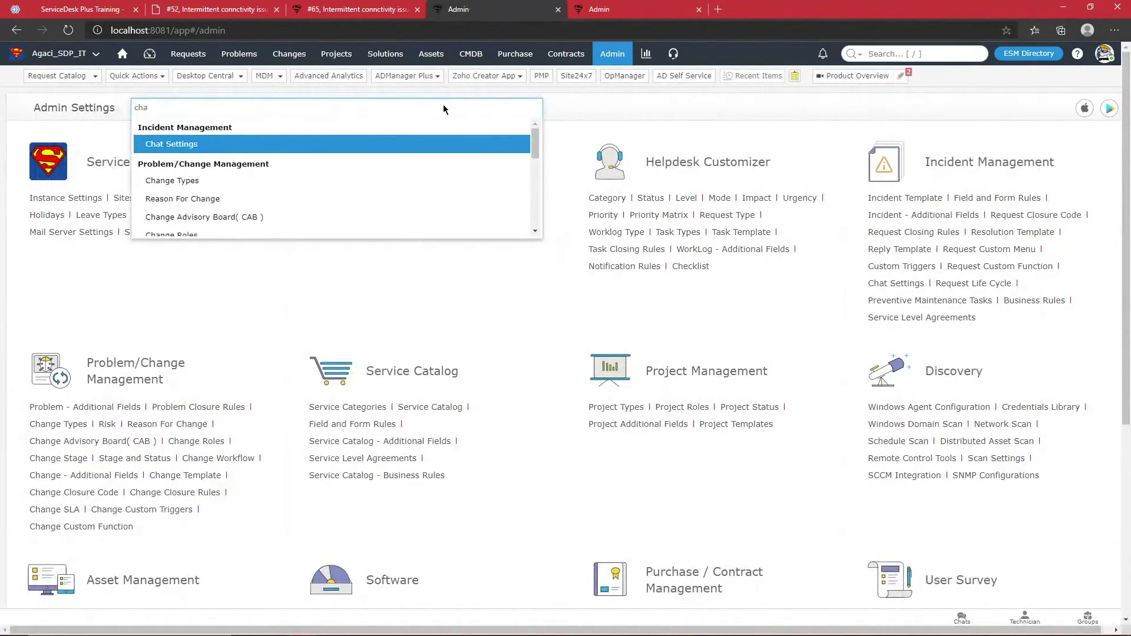
{"action": "type", "text": "ng"}
{"action": "key", "text": "Down"}
{"action": "key", "text": "Down"}
{"action": "key", "text": "Down"}
{"action": "key", "text": "Down"}
{"action": "key", "text": "Down"}
{"action": "key", "text": "Down"}
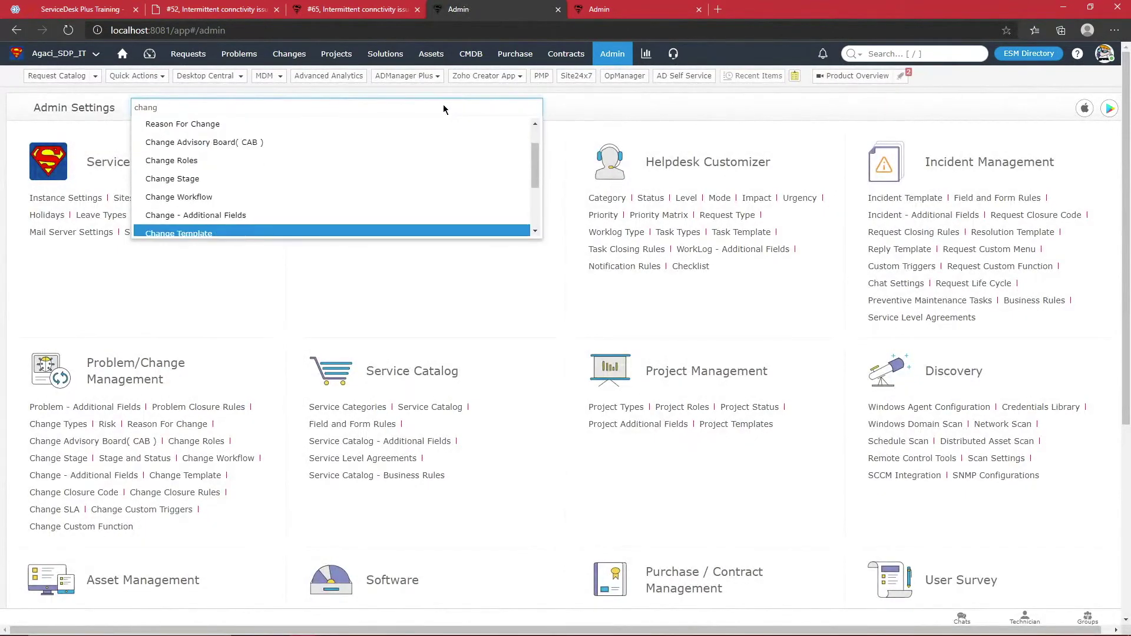
{"action": "key", "text": "Down"}
{"action": "key", "text": "Return"}
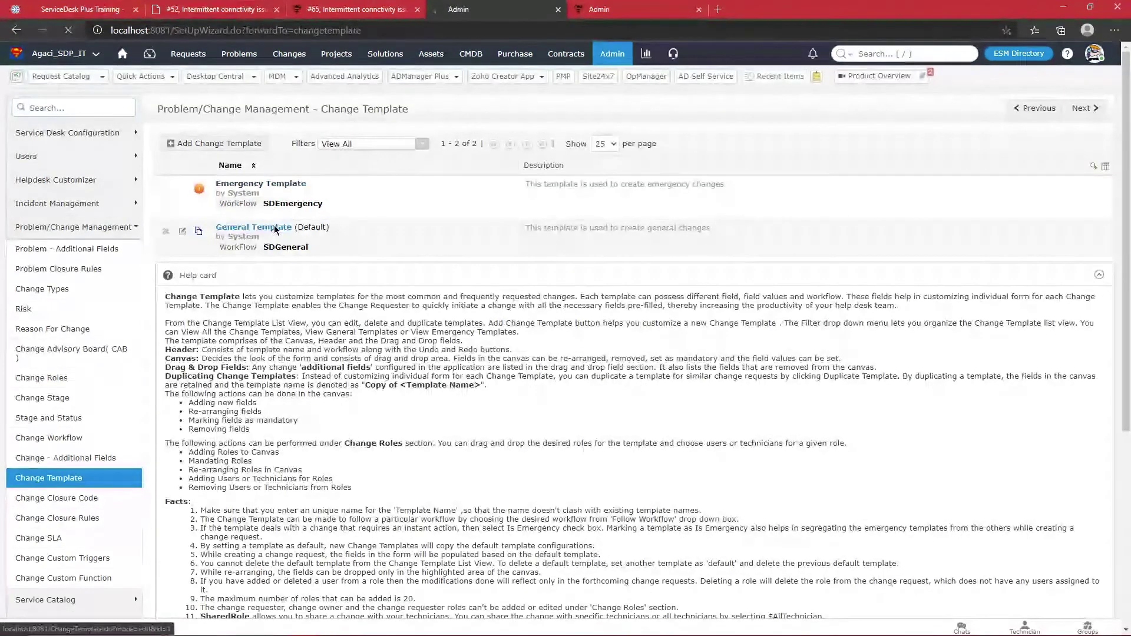
- Open the General Template and review its change roles plus on-load and on-change form rules
{"action": "left_click", "coordinate": [275, 230]}
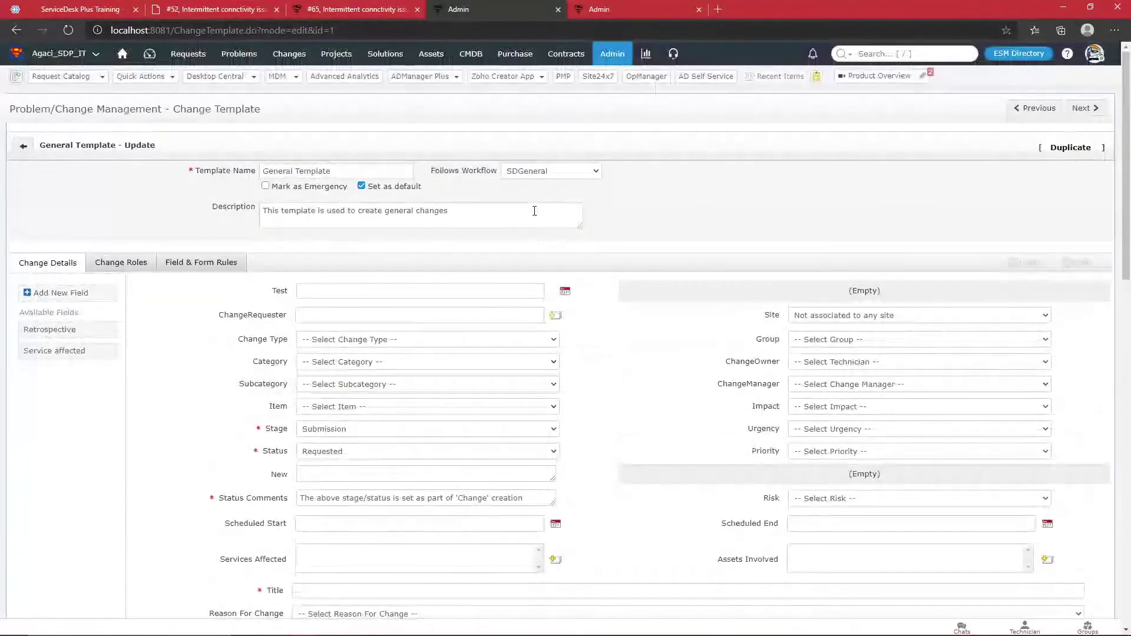
{"action": "scroll", "coordinate": [295, 308], "scroll_direction": "down", "scroll_amount": 3}
{"action": "scroll", "coordinate": [135, 217], "scroll_direction": "up", "scroll_amount": 1}
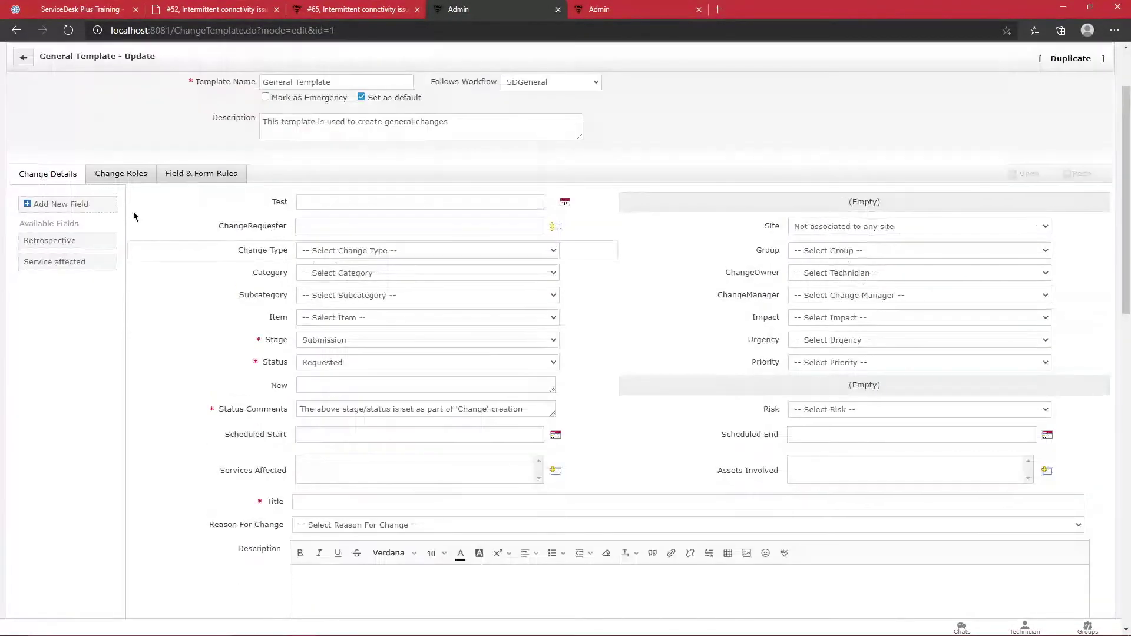
{"action": "scroll", "coordinate": [674, 273], "scroll_direction": "down", "scroll_amount": 2}
{"action": "scroll", "coordinate": [639, 280], "scroll_direction": "up", "scroll_amount": 3}
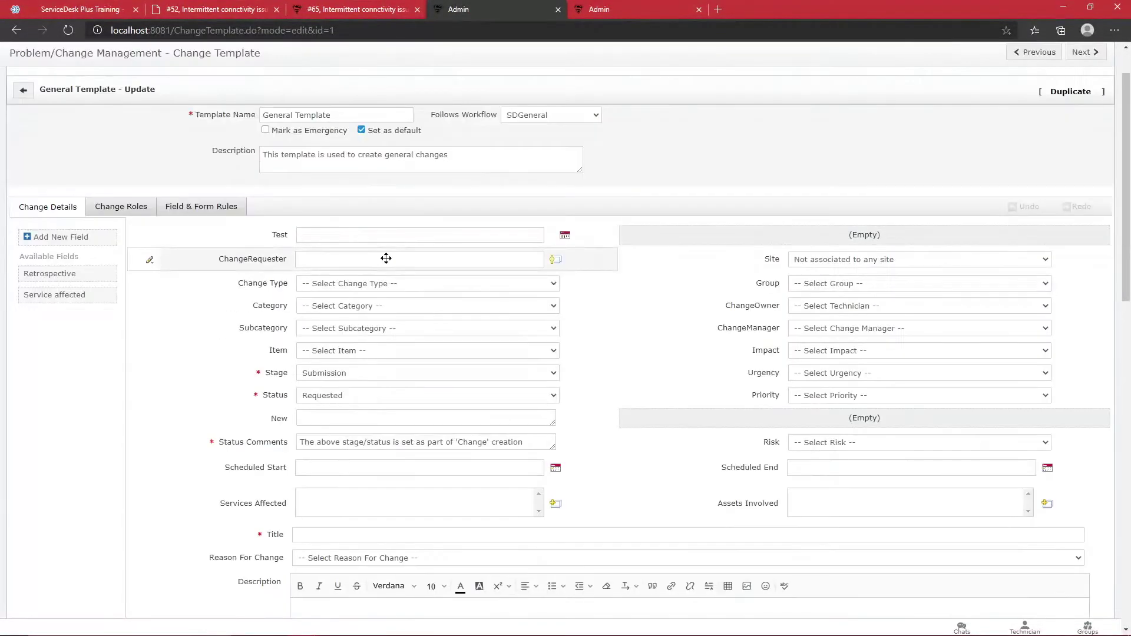
{"action": "scroll", "coordinate": [131, 271], "scroll_direction": "up", "scroll_amount": 1}
{"action": "left_click", "coordinate": [131, 271]}
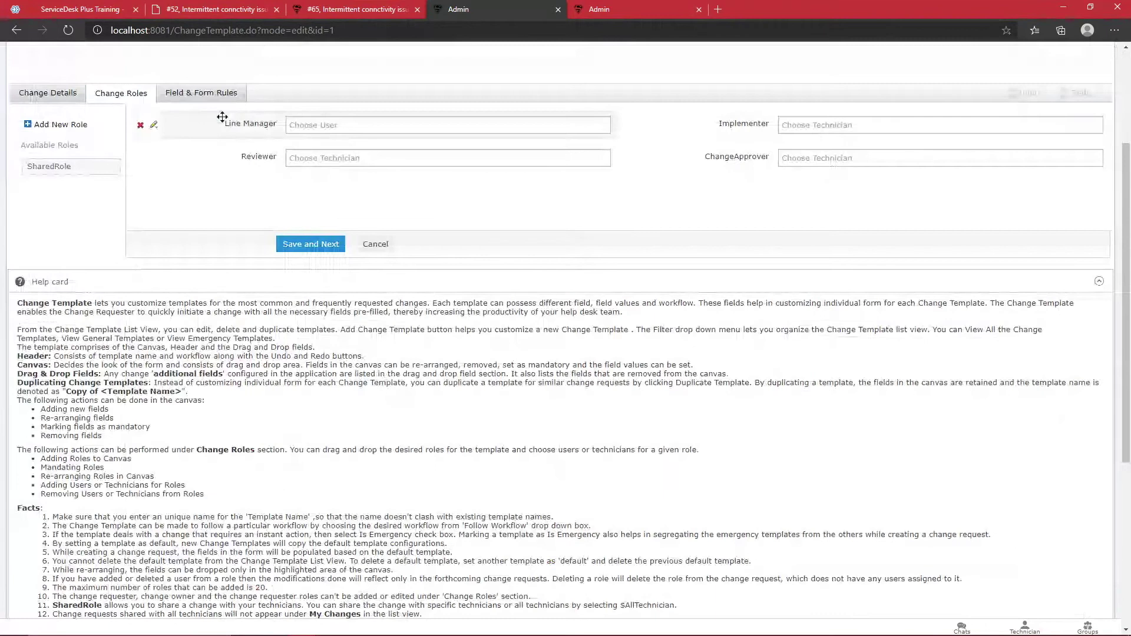
{"action": "left_click", "coordinate": [203, 94]}
{"action": "left_click", "coordinate": [142, 118]}
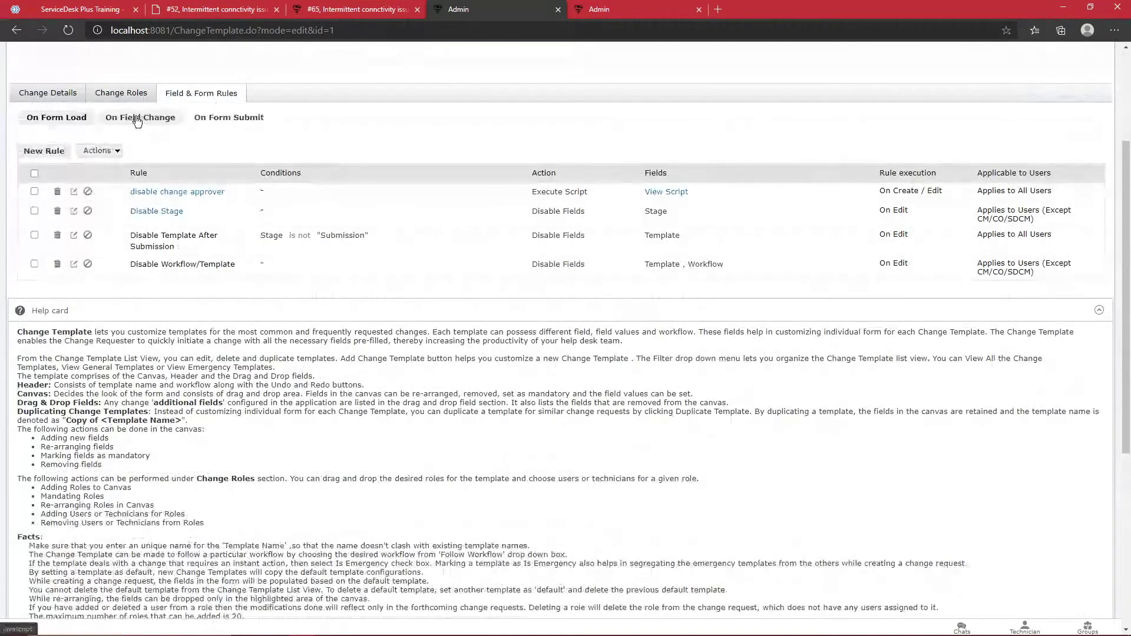
{"action": "left_click", "coordinate": [80, 118]}
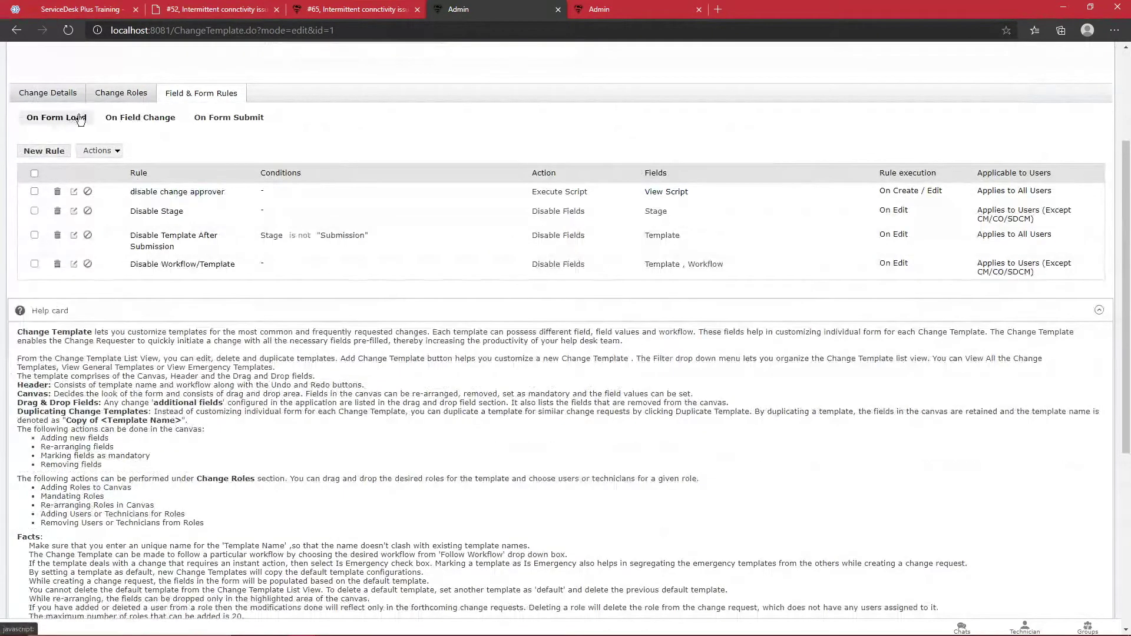
- Revisit the template's change roles and Change Details layout, ending on Field & Form Rules
{"action": "left_click", "coordinate": [113, 97]}
{"action": "left_click", "coordinate": [47, 93]}
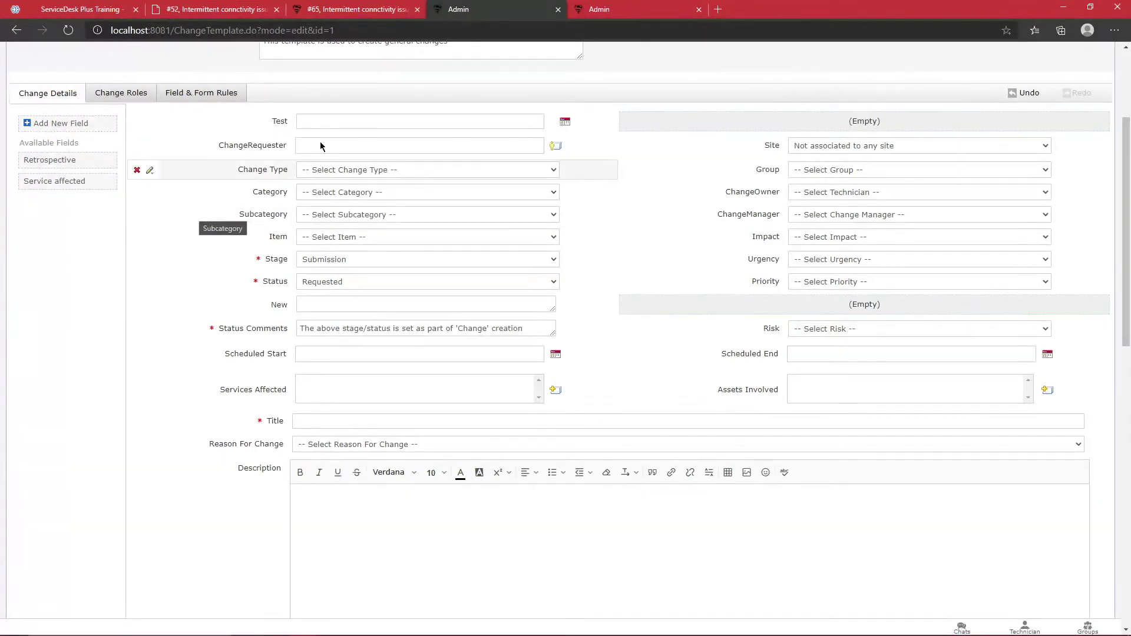
{"action": "scroll", "coordinate": [339, 142], "scroll_direction": "down", "scroll_amount": 2}
{"action": "scroll", "coordinate": [338, 139], "scroll_direction": "up", "scroll_amount": 3}
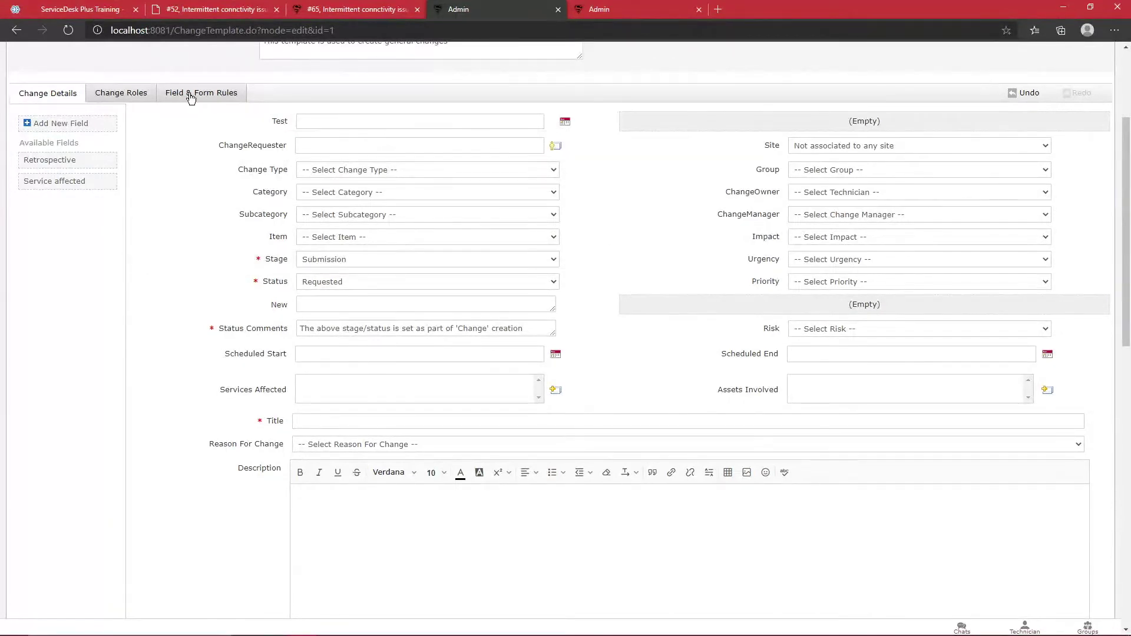
{"action": "left_click", "coordinate": [190, 93]}
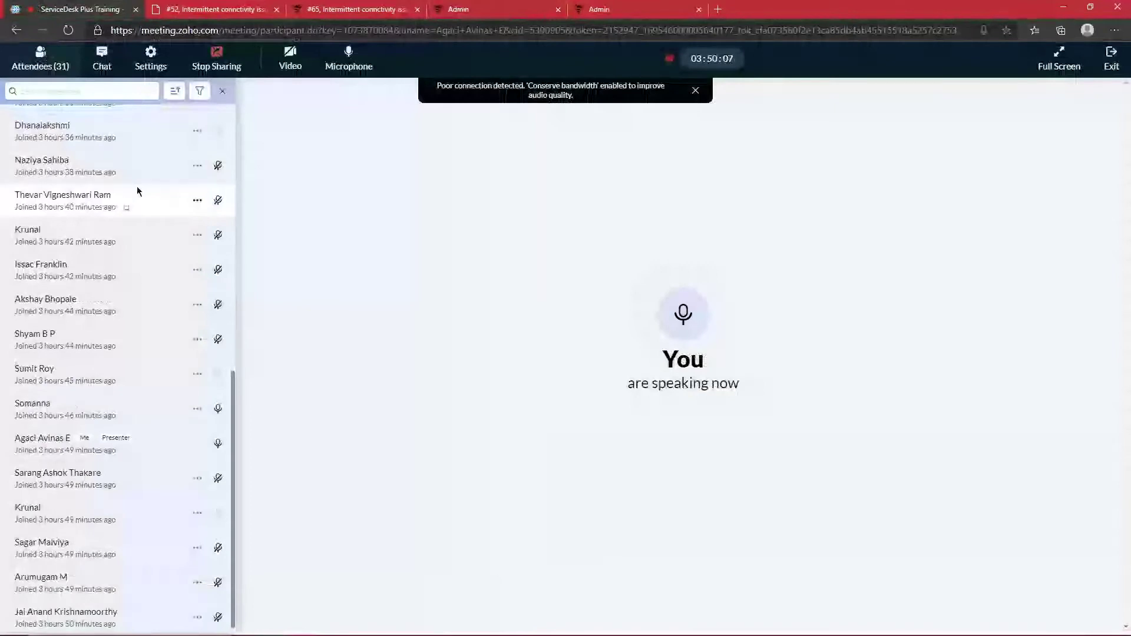
{"action": "scroll", "coordinate": [136, 187], "scroll_direction": "up", "scroll_amount": 8}
{"action": "scroll", "coordinate": [139, 189], "scroll_direction": "down", "scroll_amount": 3}
{"action": "scroll", "coordinate": [139, 189], "scroll_direction": "up", "scroll_amount": 3}
- Flip between the meeting, problem #52 and change #65 tabs, opening and closing the meeting chat
{"action": "left_click", "coordinate": [310, 16]}
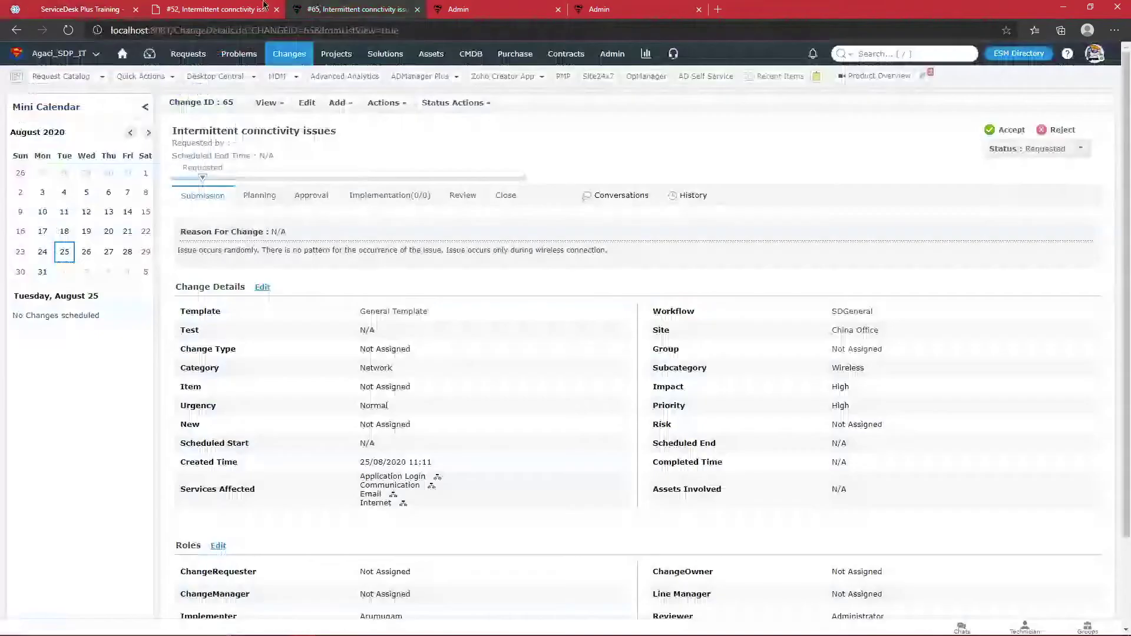
{"action": "left_click", "coordinate": [105, 8]}
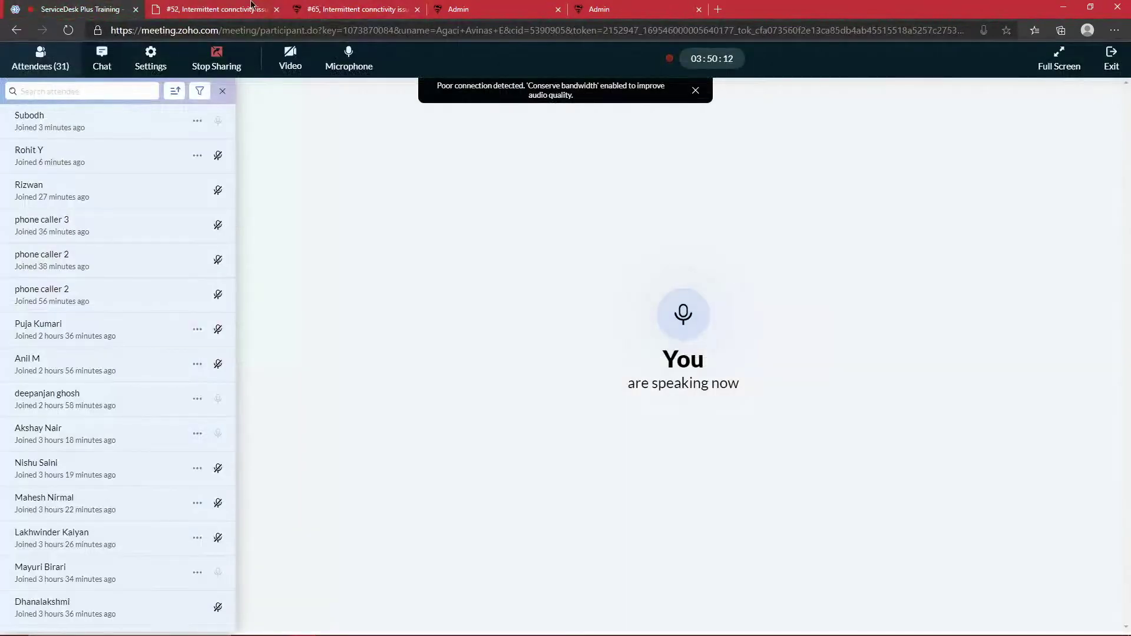
{"action": "left_click", "coordinate": [253, 8]}
{"action": "left_click", "coordinate": [365, 8]}
{"action": "left_click", "coordinate": [108, 8]}
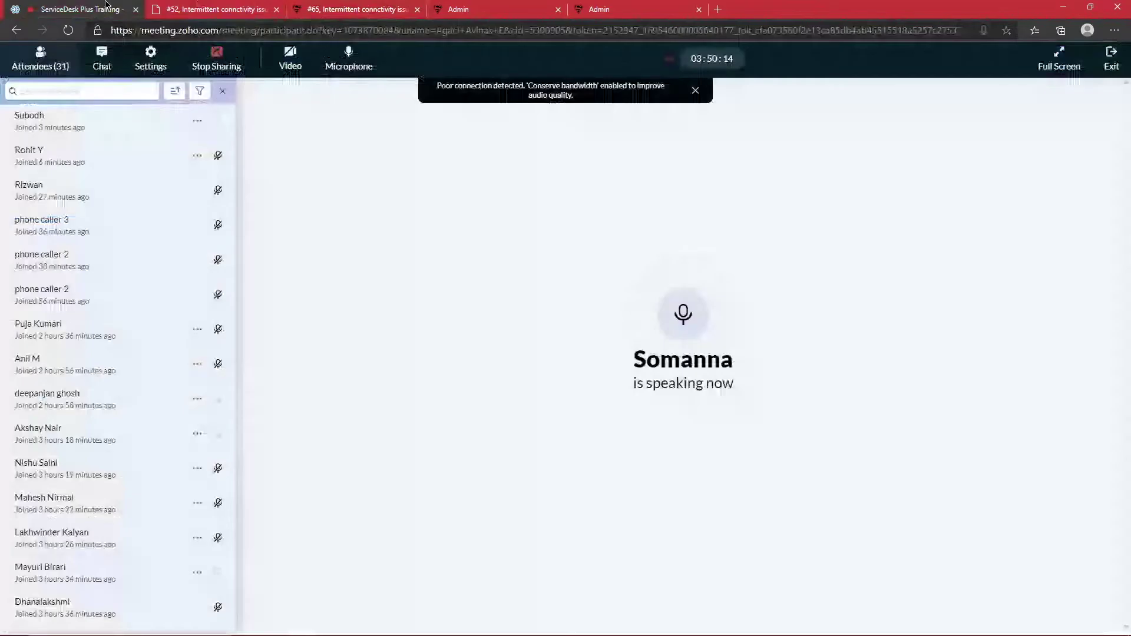
{"action": "left_click", "coordinate": [102, 59]}
{"action": "left_click", "coordinate": [223, 89]}
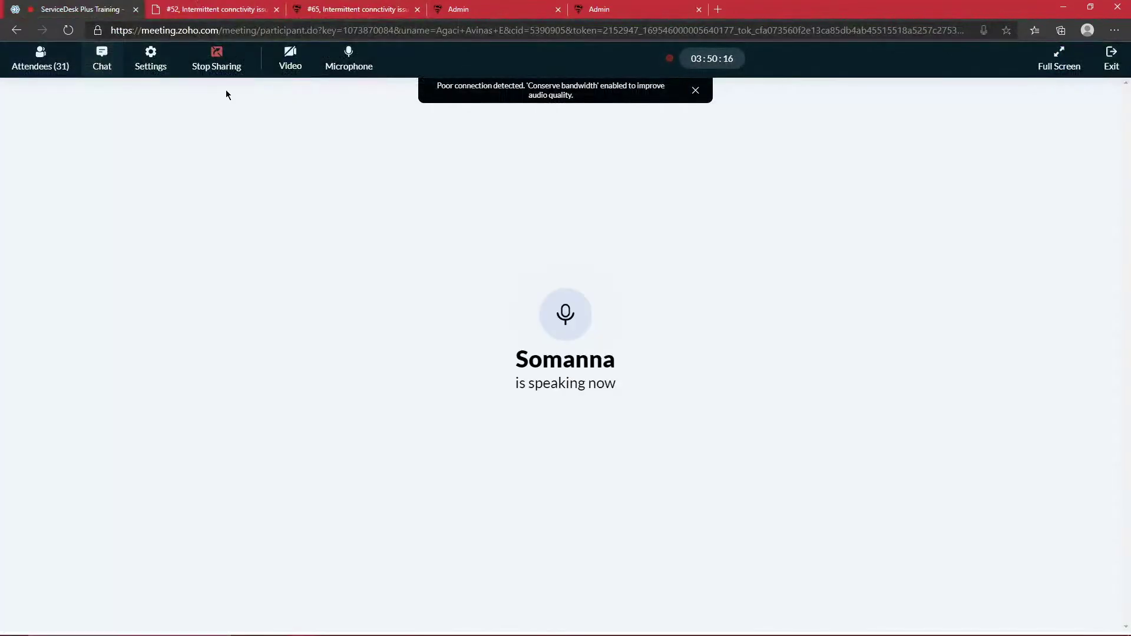
{"action": "left_click", "coordinate": [227, 7]}
{"action": "left_click", "coordinate": [305, 6]}
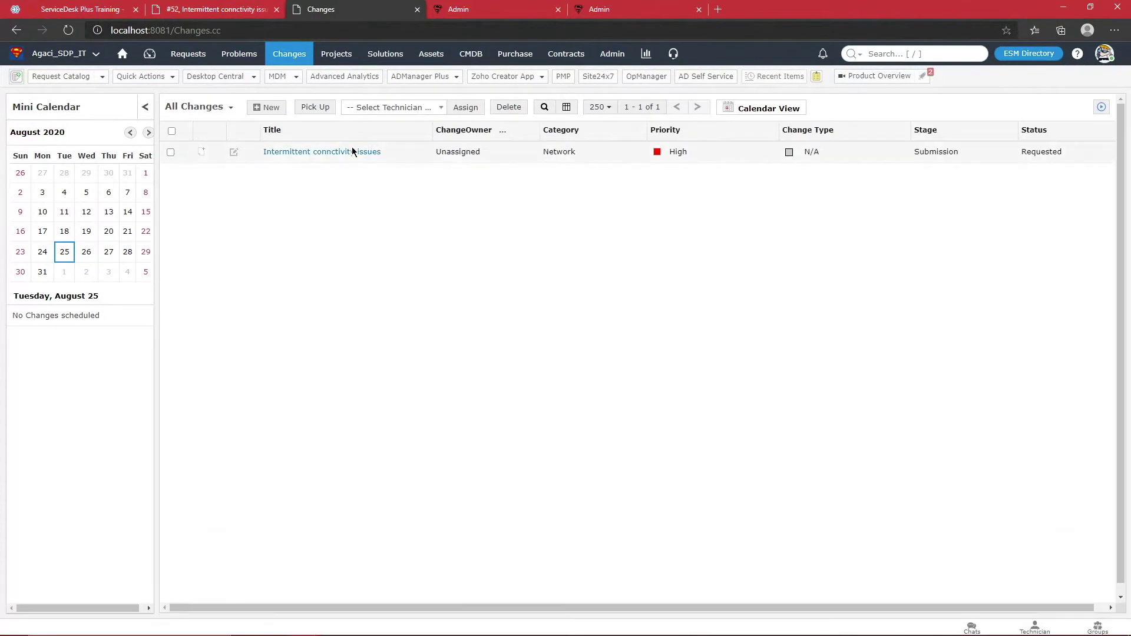
- On change #65, look through the Actions, Add and Status Actions menus
{"action": "left_click", "coordinate": [352, 151]}
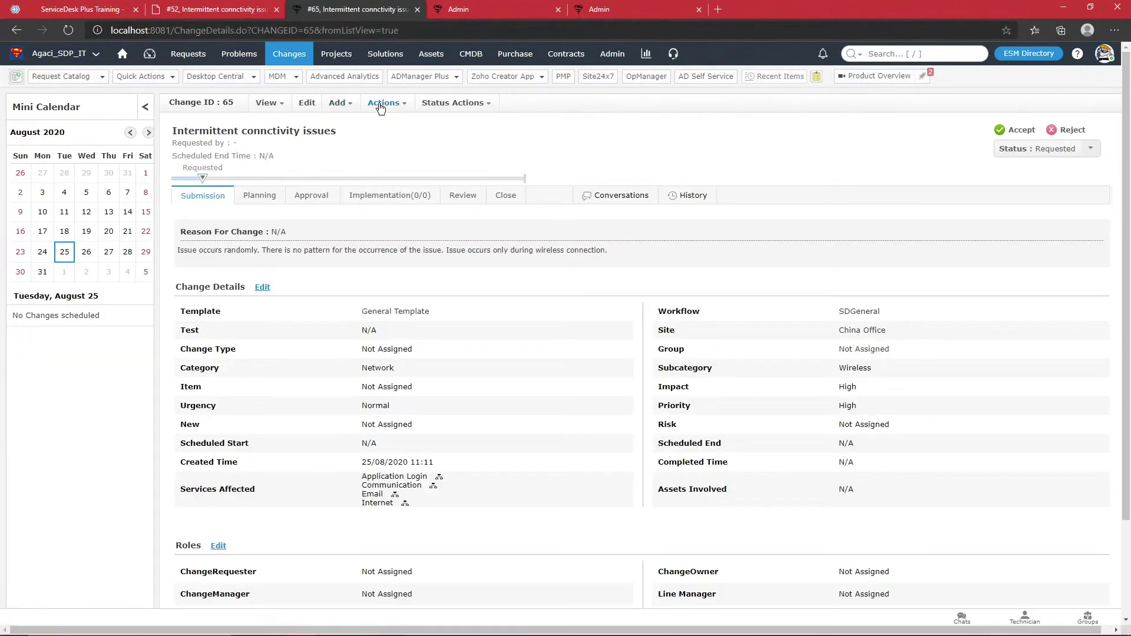
{"action": "left_click", "coordinate": [382, 105]}
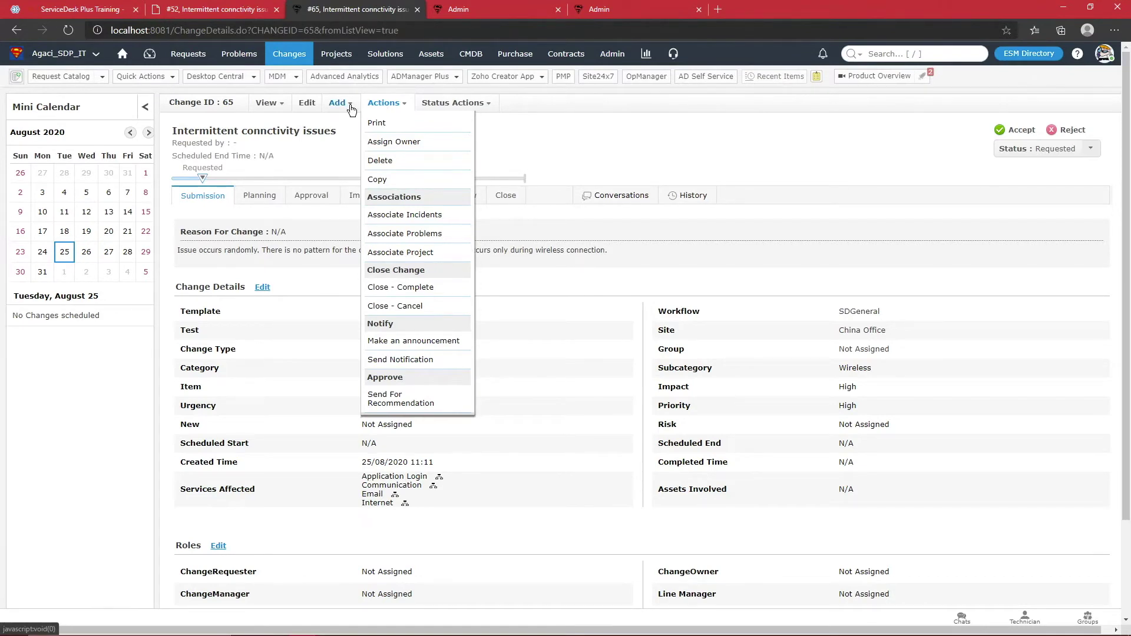
{"action": "left_click", "coordinate": [351, 107]}
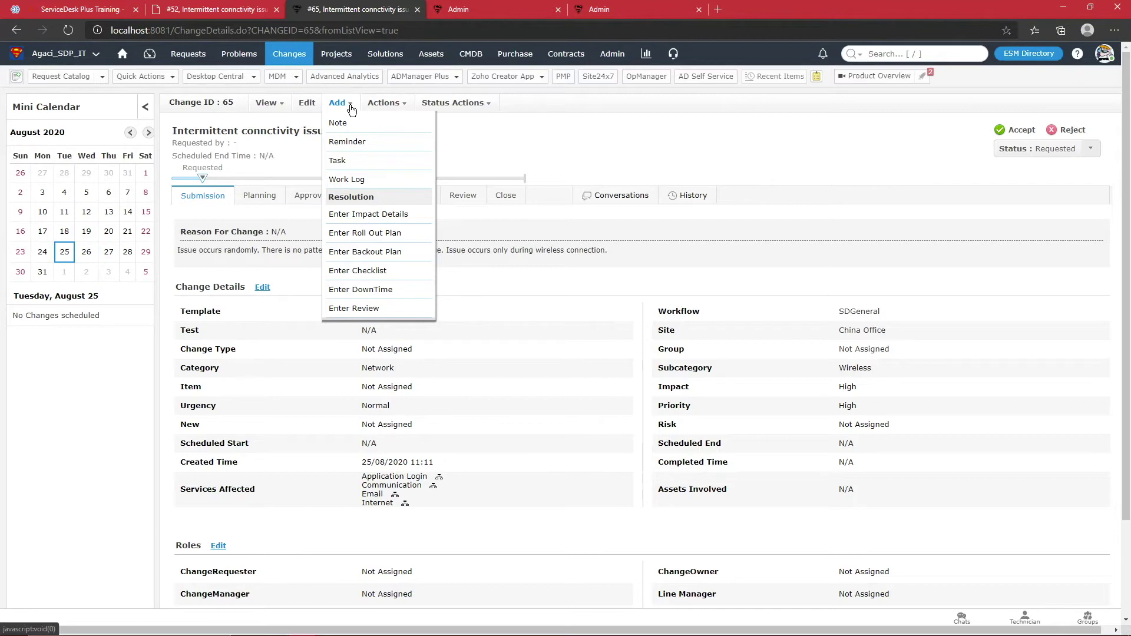
{"action": "left_click", "coordinate": [434, 104]}
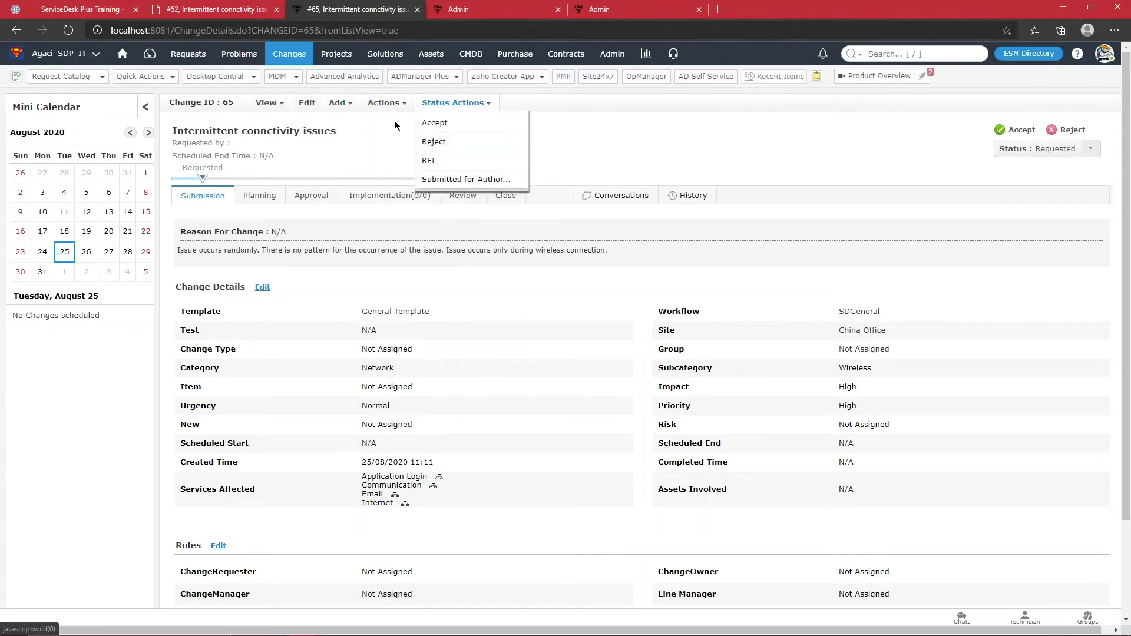
{"action": "triple_click", "coordinate": [374, 137]}
{"action": "left_click", "coordinate": [388, 106]}
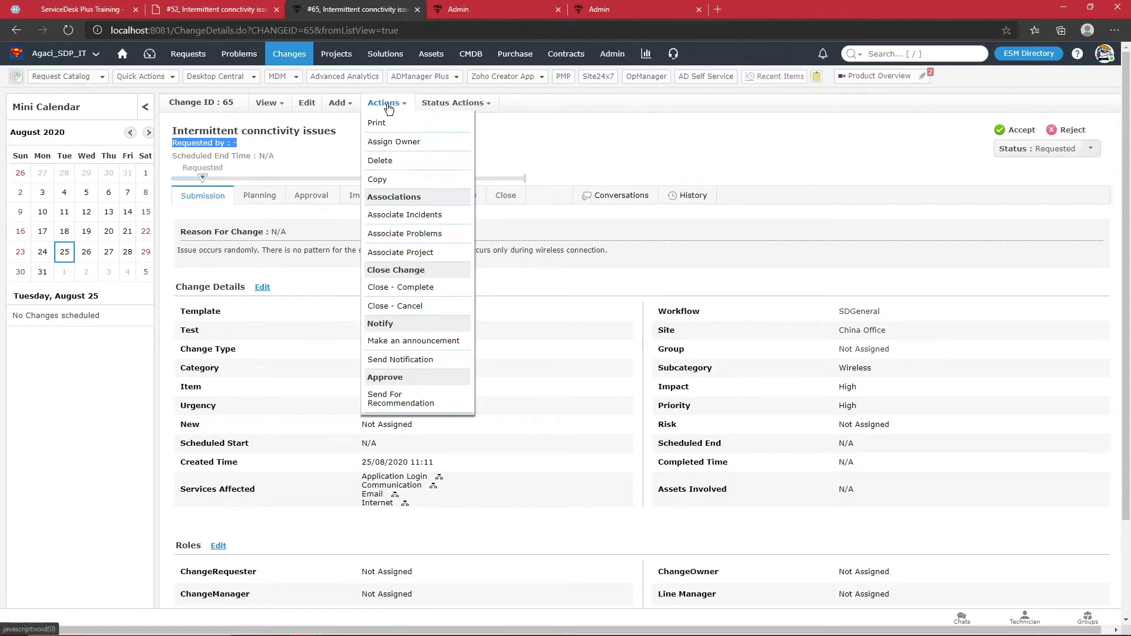
{"action": "left_click", "coordinate": [386, 103]}
- Go to the All Changes list, reopen change #65 and bring up its Actions menu
{"action": "left_click", "coordinate": [295, 54]}
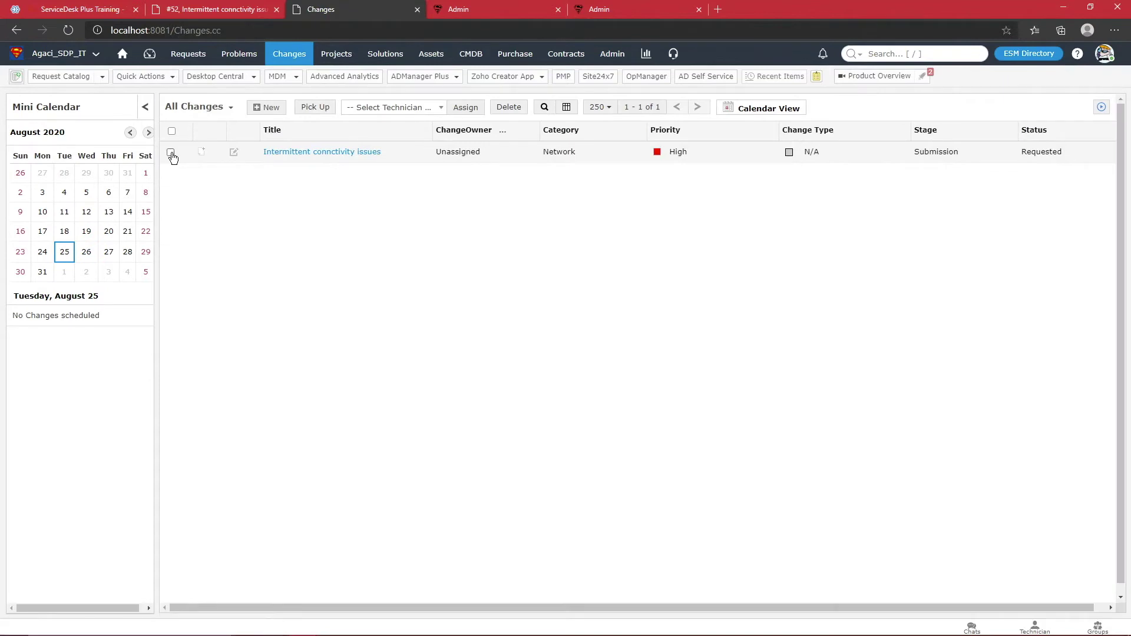
{"action": "mouse_move", "coordinate": [337, 158]}
{"action": "left_click", "coordinate": [337, 155]}
{"action": "scroll", "coordinate": [604, 220], "scroll_direction": "down", "scroll_amount": 1}
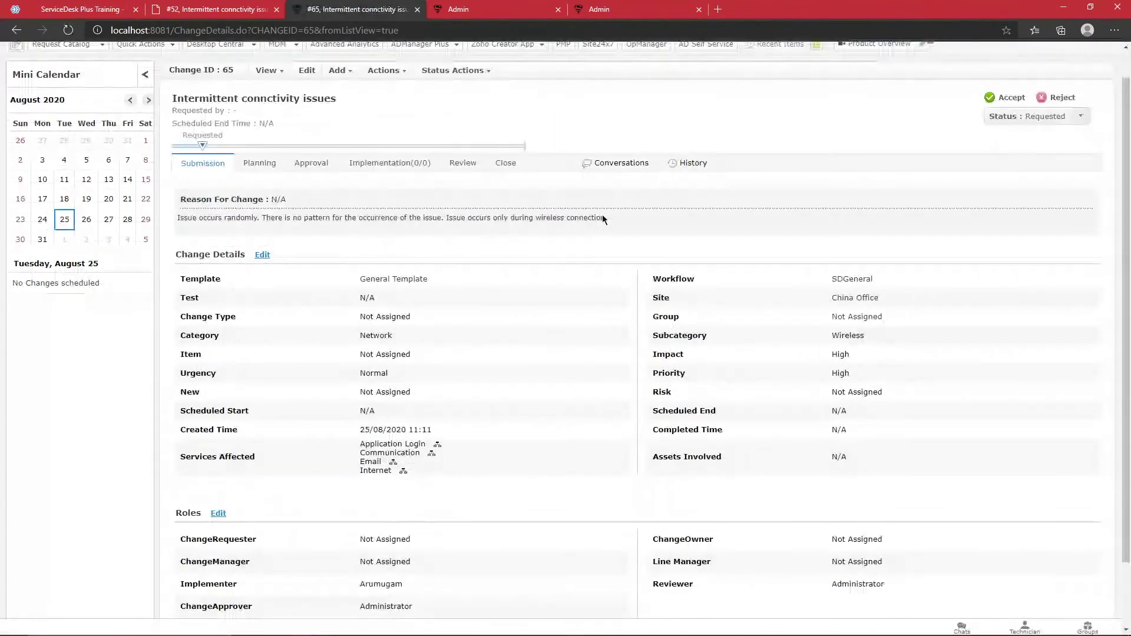
{"action": "scroll", "coordinate": [589, 219], "scroll_direction": "up", "scroll_amount": 1}
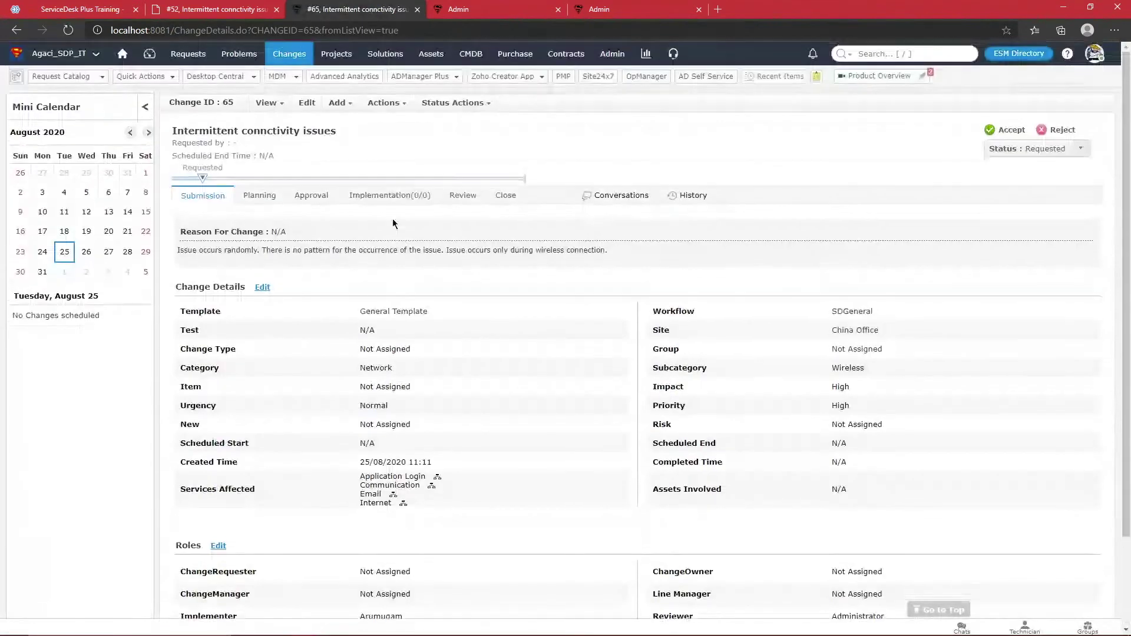
{"action": "left_click", "coordinate": [391, 106]}
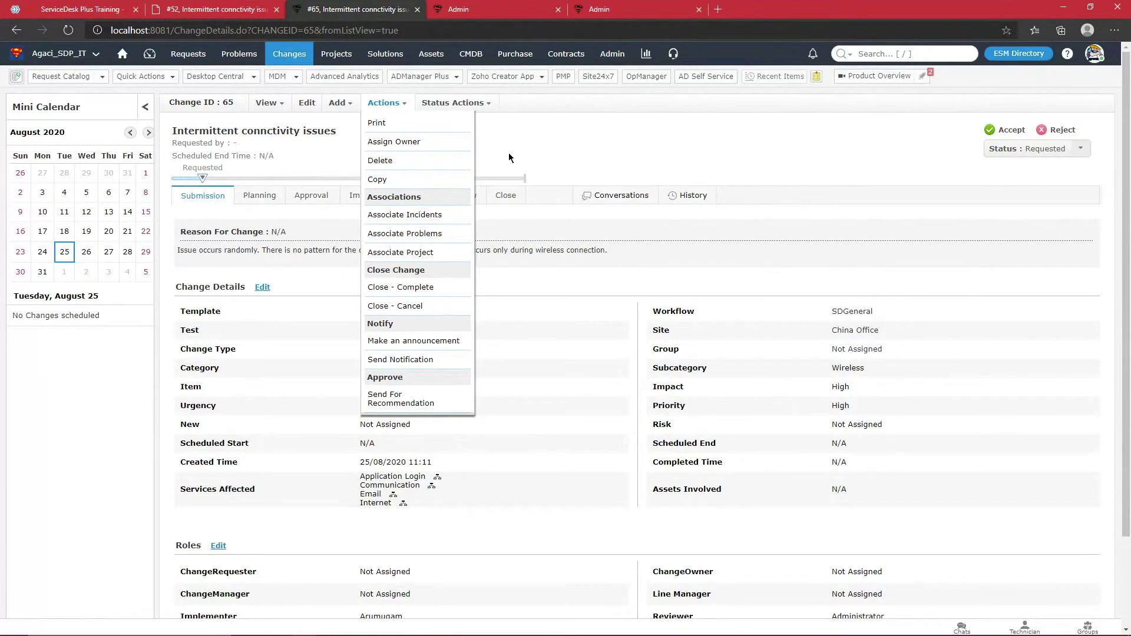
{"action": "left_click", "coordinate": [406, 105]}
{"action": "left_click", "coordinate": [406, 105]}
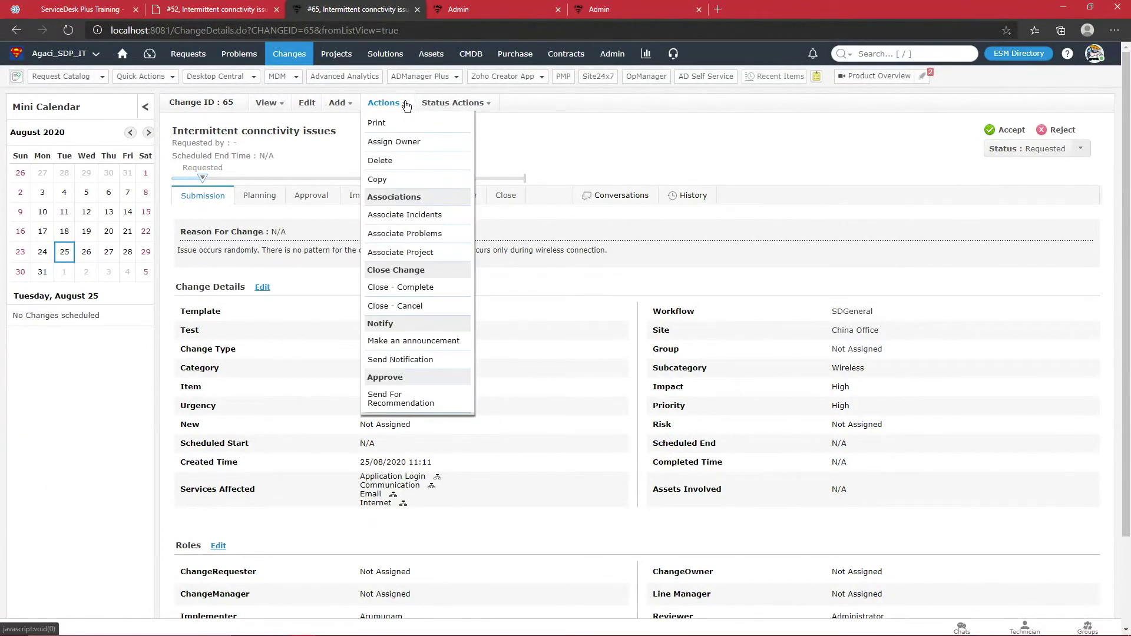
- Copy change #65 into a new change #66
{"action": "left_click", "coordinate": [397, 179]}
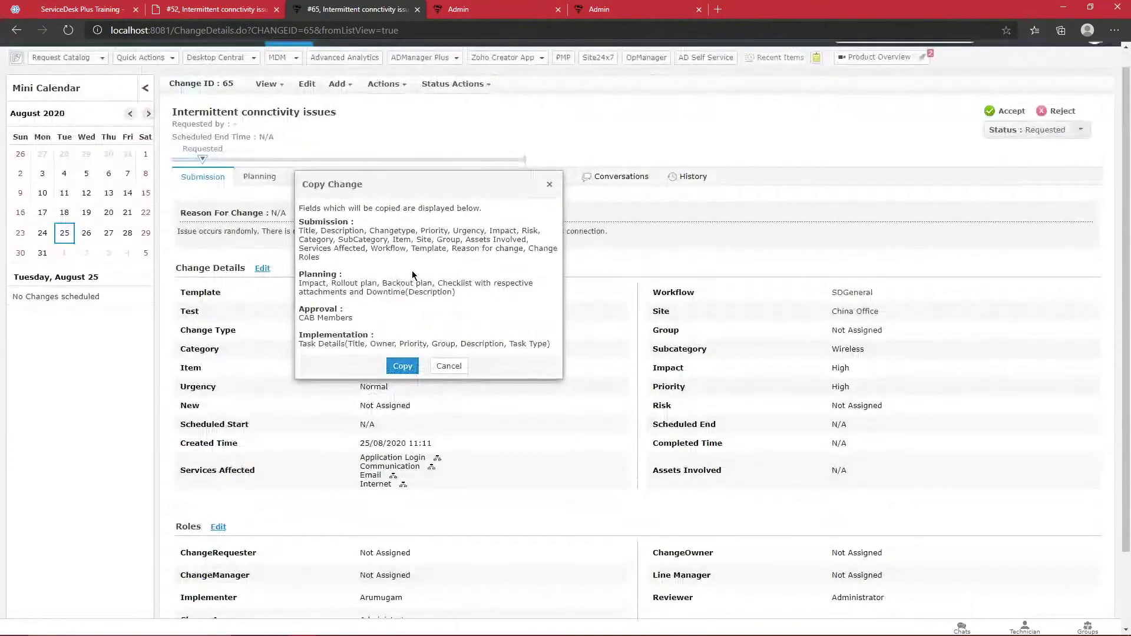
{"action": "left_click", "coordinate": [403, 367]}
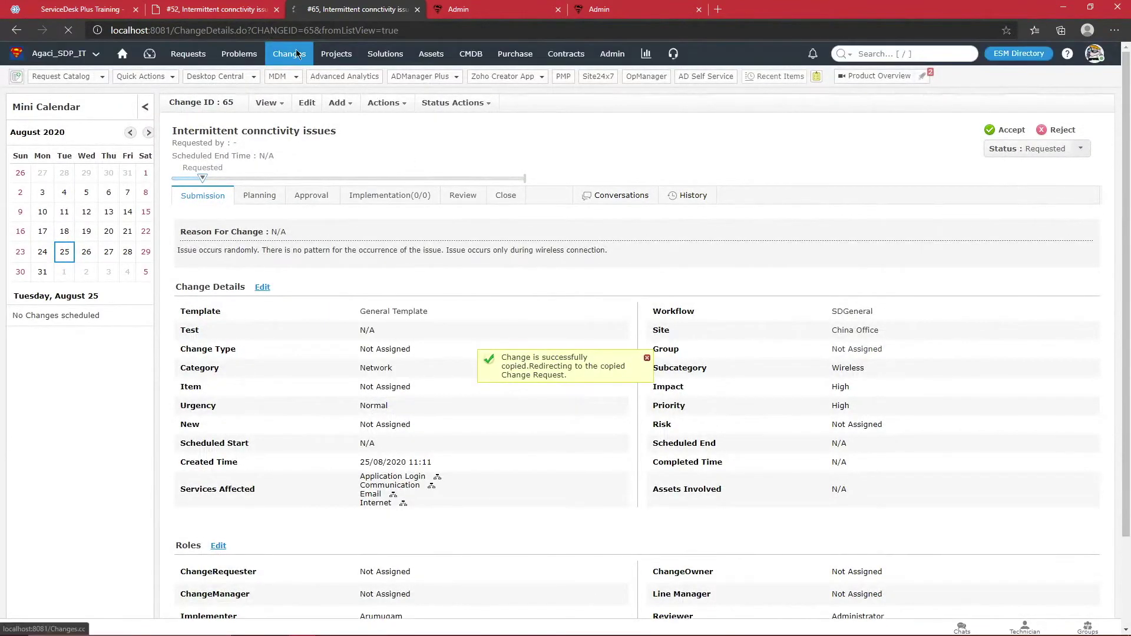
{"action": "left_click", "coordinate": [297, 54]}
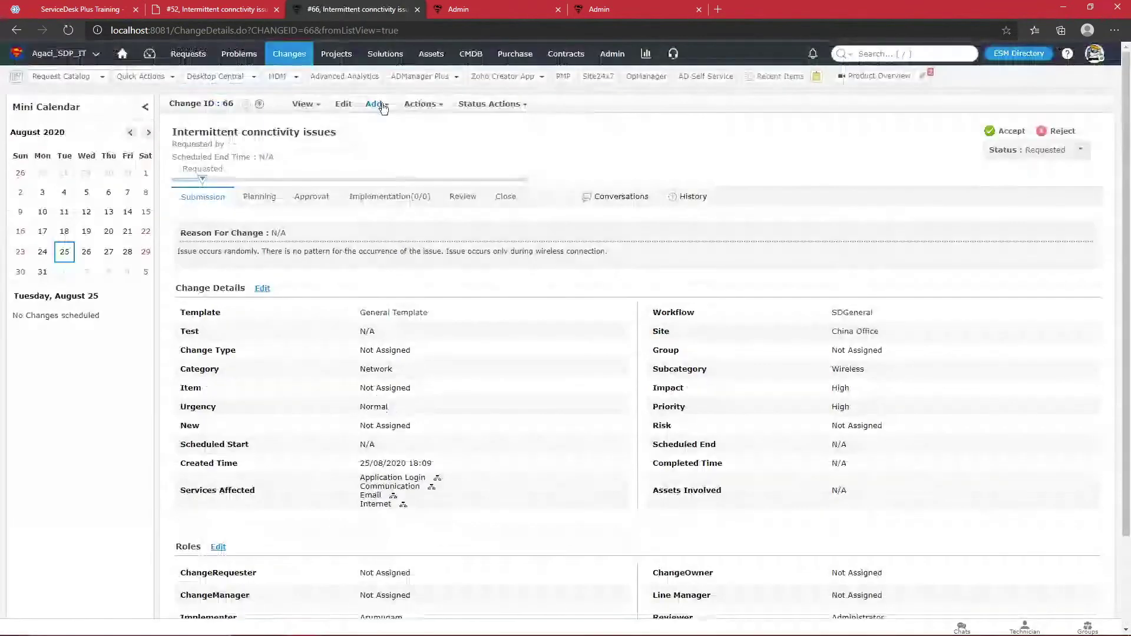
- Open the newly copied change #66 from the Changes list
{"action": "left_click", "coordinate": [418, 110]}
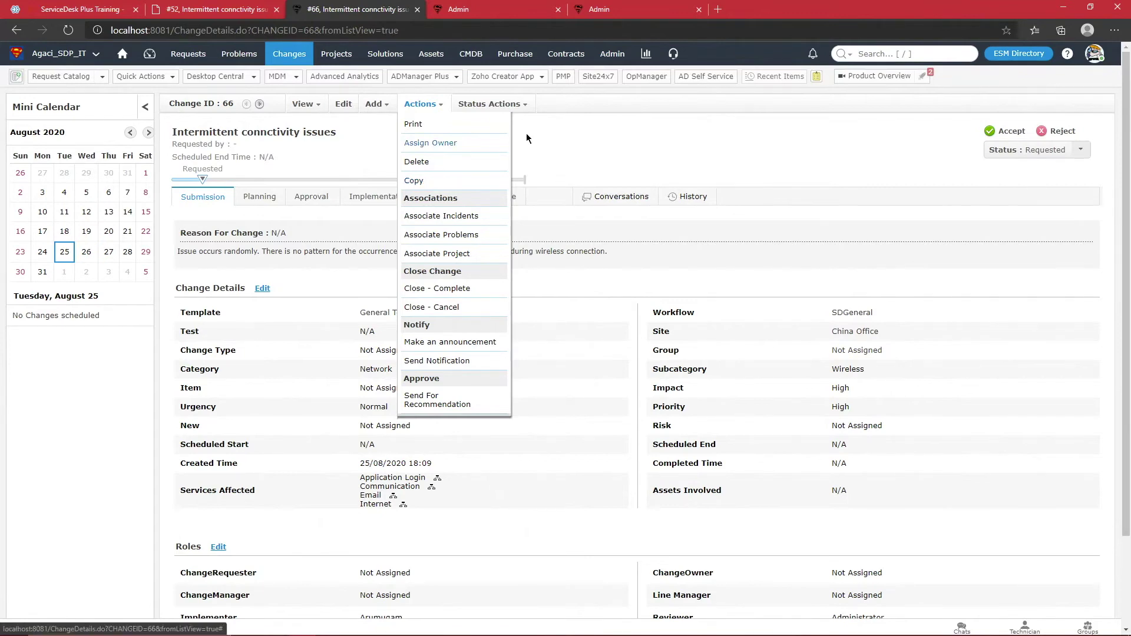
{"action": "left_click", "coordinate": [296, 58]}
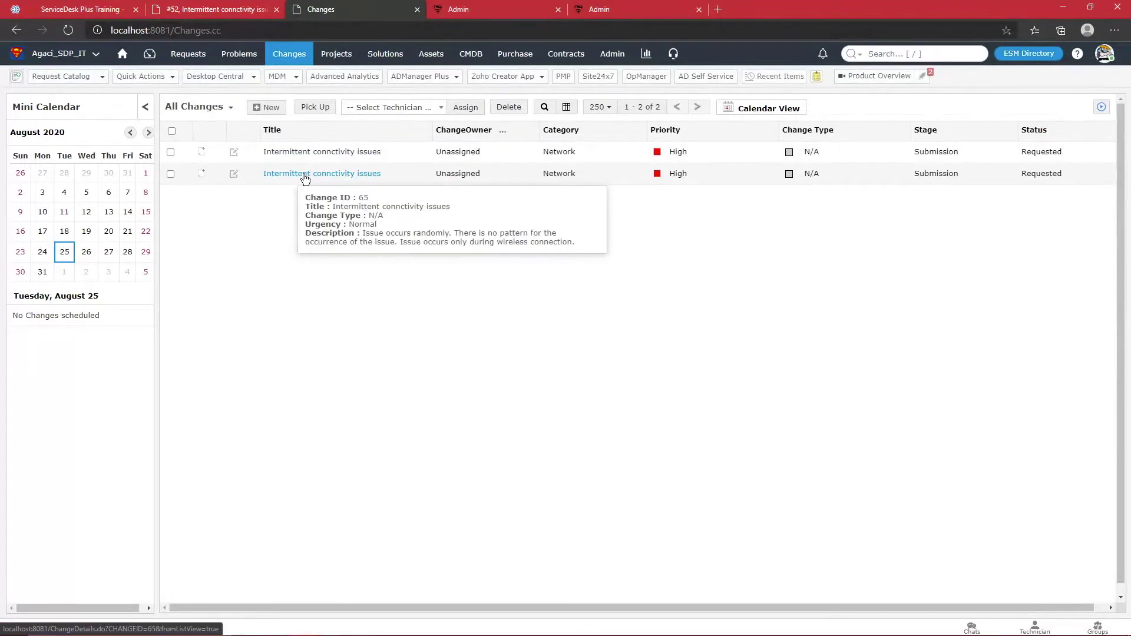
{"action": "left_click", "coordinate": [345, 151]}
{"action": "left_click", "coordinate": [416, 106]}
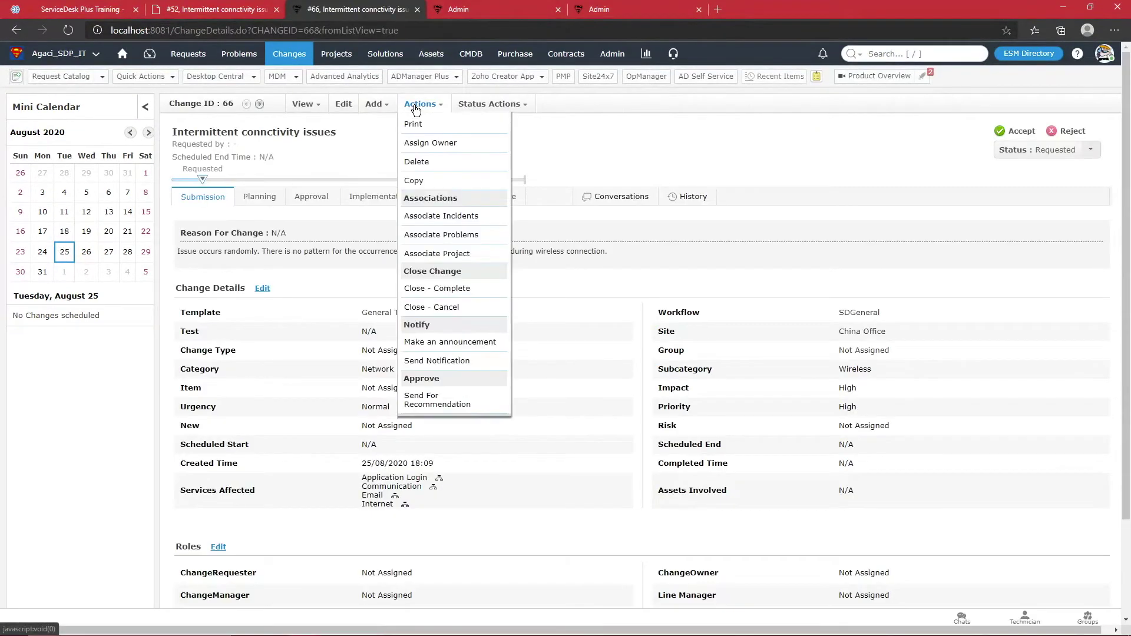
{"action": "left_click", "coordinate": [546, 154]}
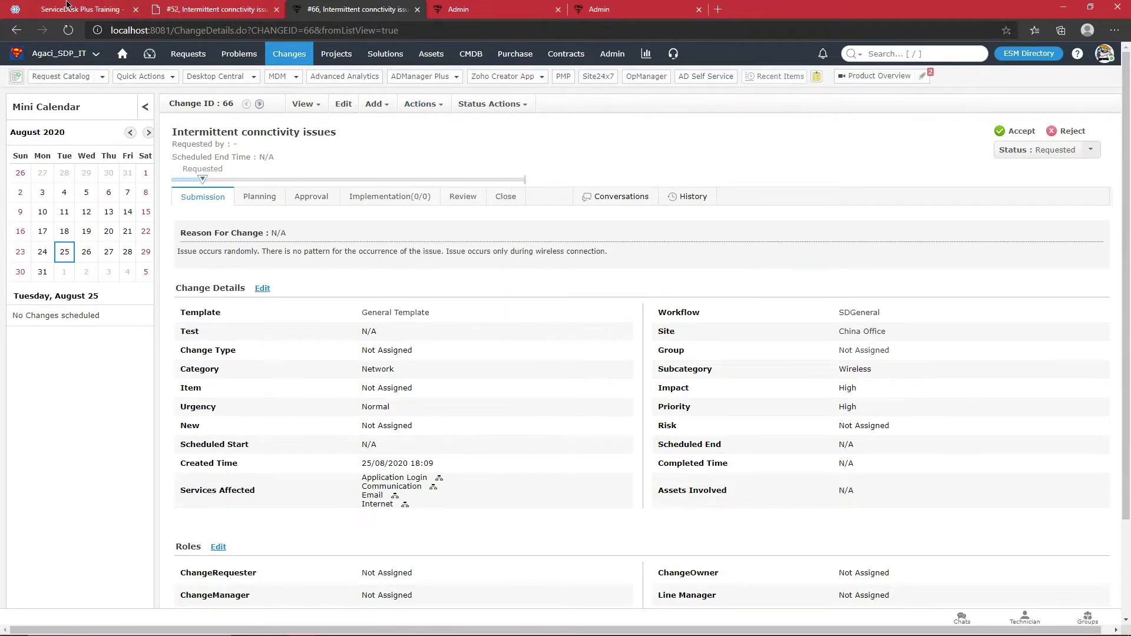
- Glance at the meeting tab, close its attendees panel, and return to change #66
{"action": "key", "text": "ctrl+1"}
{"action": "scroll", "coordinate": [141, 265], "scroll_direction": "down", "scroll_amount": 8}
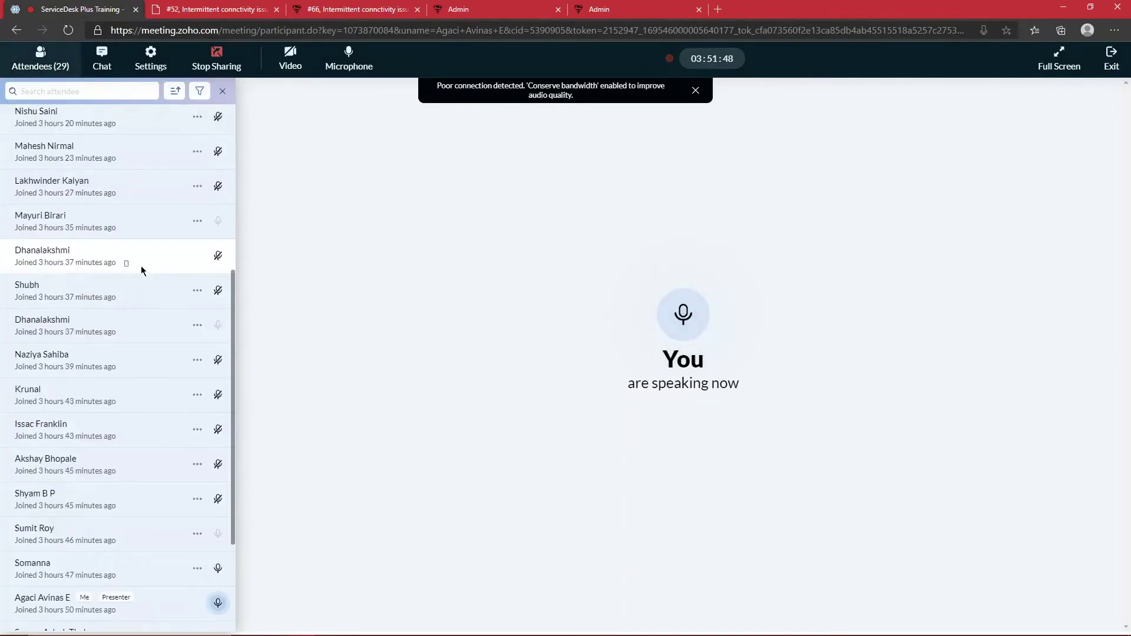
{"action": "scroll", "coordinate": [147, 263], "scroll_direction": "up", "scroll_amount": 8}
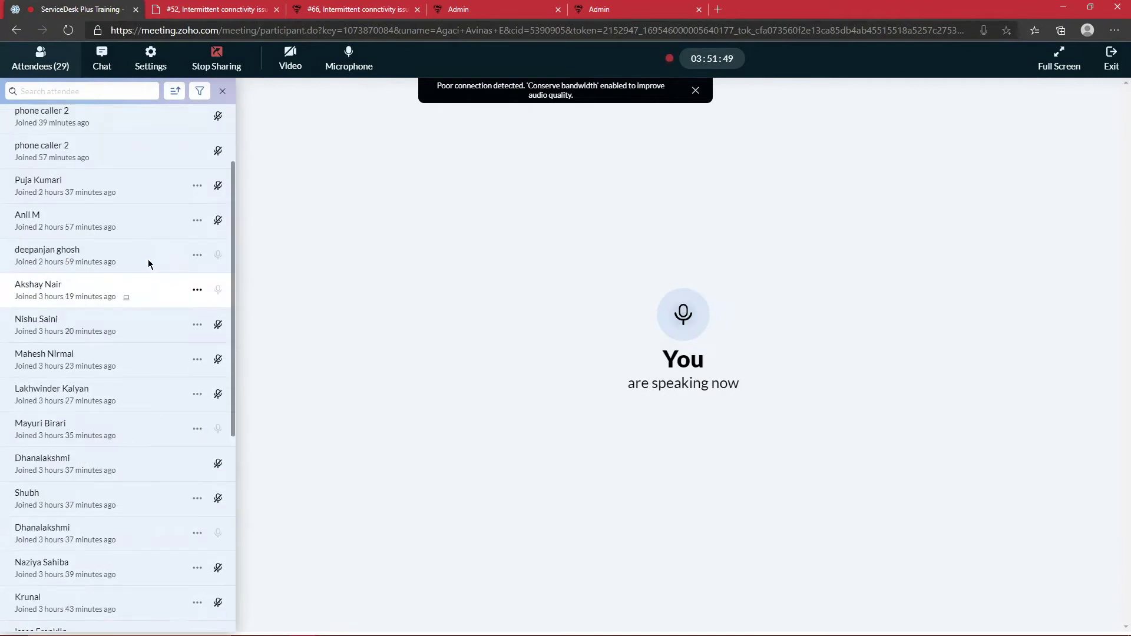
{"action": "left_click", "coordinate": [222, 91]}
{"action": "key", "text": "ctrl+3"}
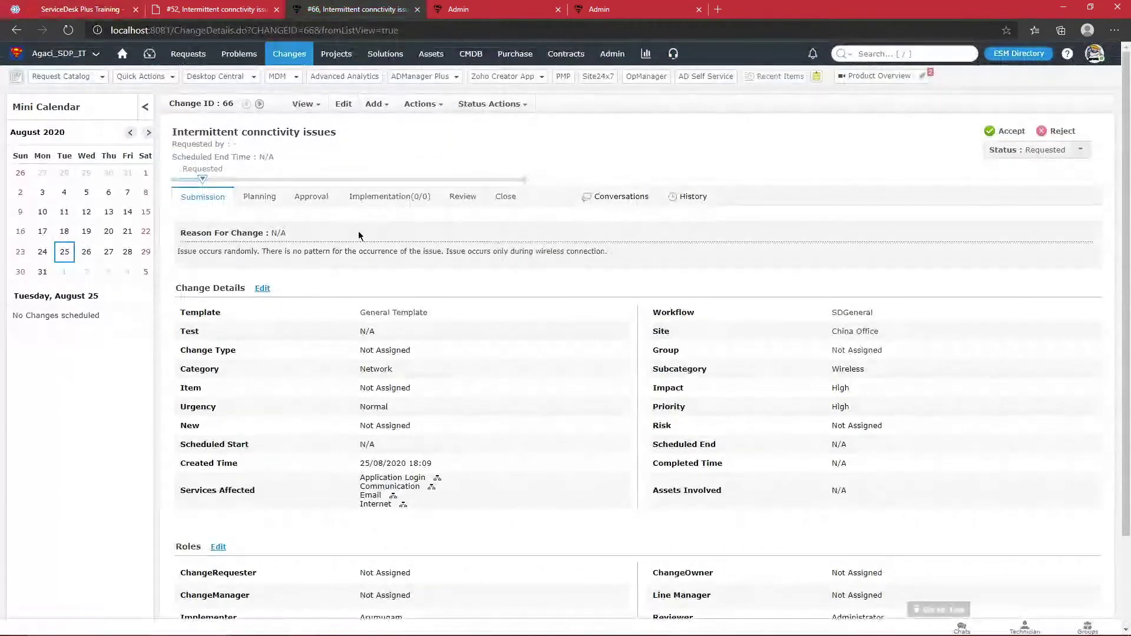
- Open change #65, then review the change template's field change and form load rules
{"action": "left_click", "coordinate": [287, 57]}
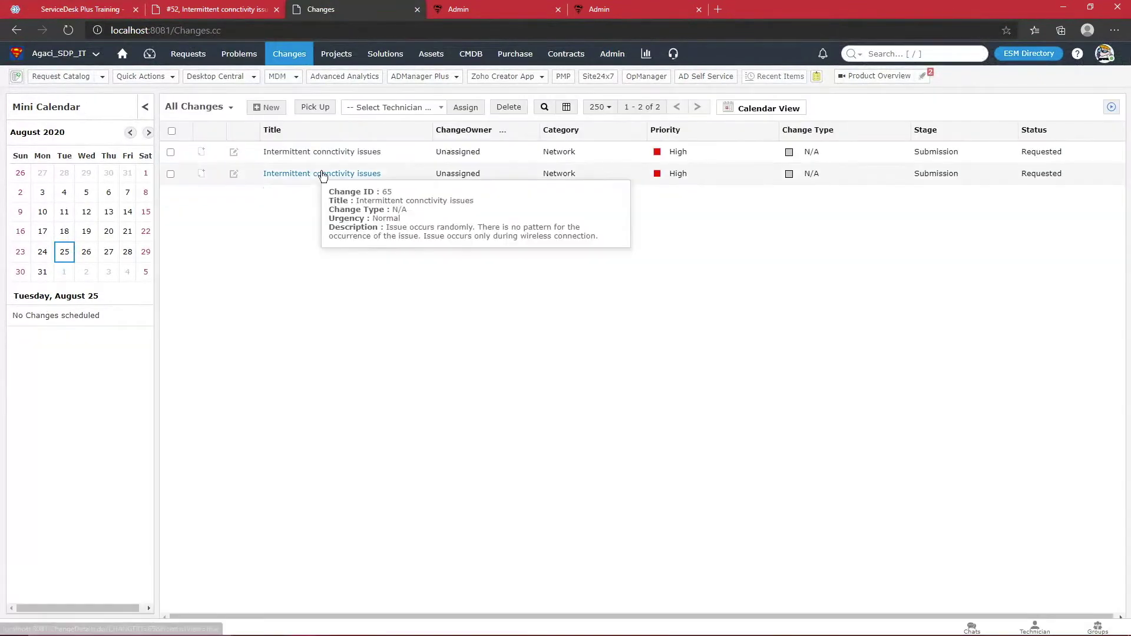
{"action": "left_click", "coordinate": [322, 174]}
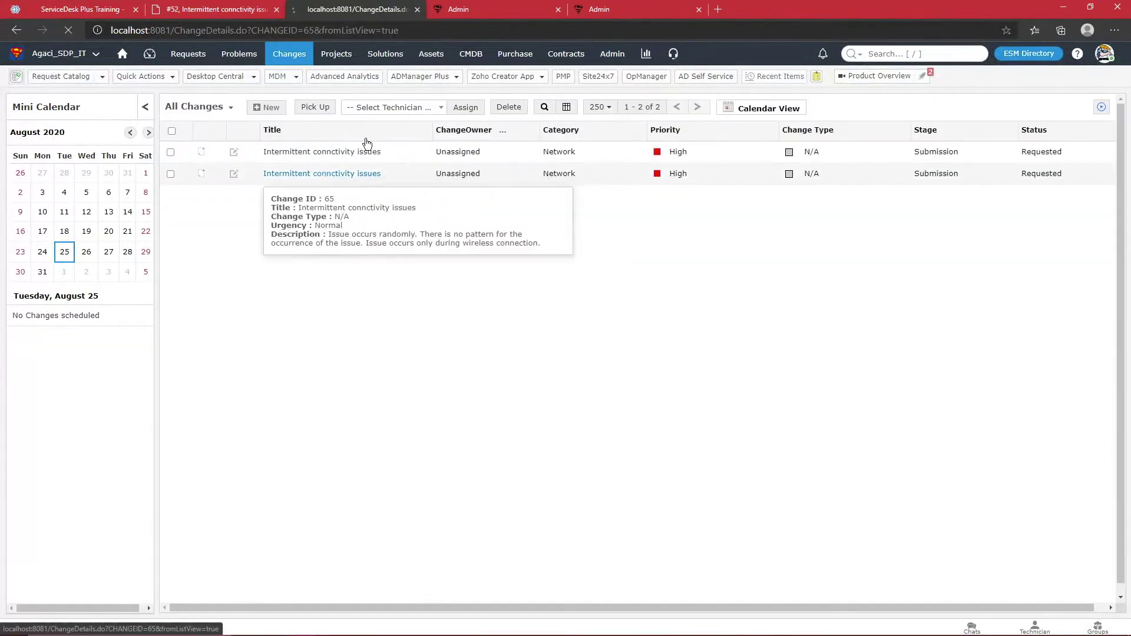
{"action": "key", "text": "ctrl+4"}
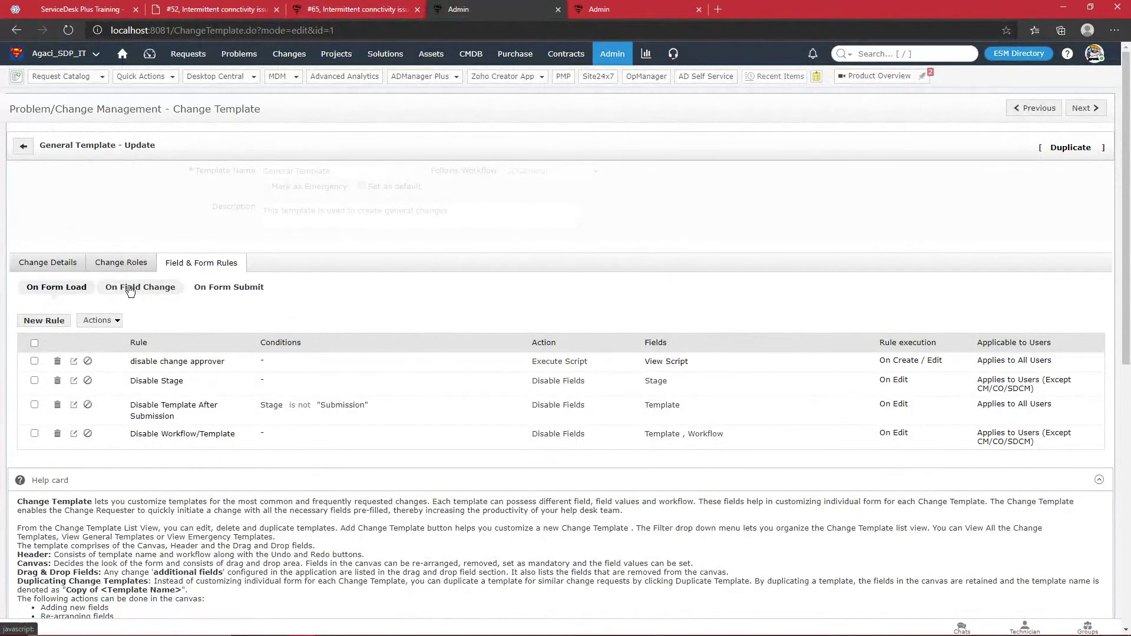
{"action": "left_click", "coordinate": [130, 290]}
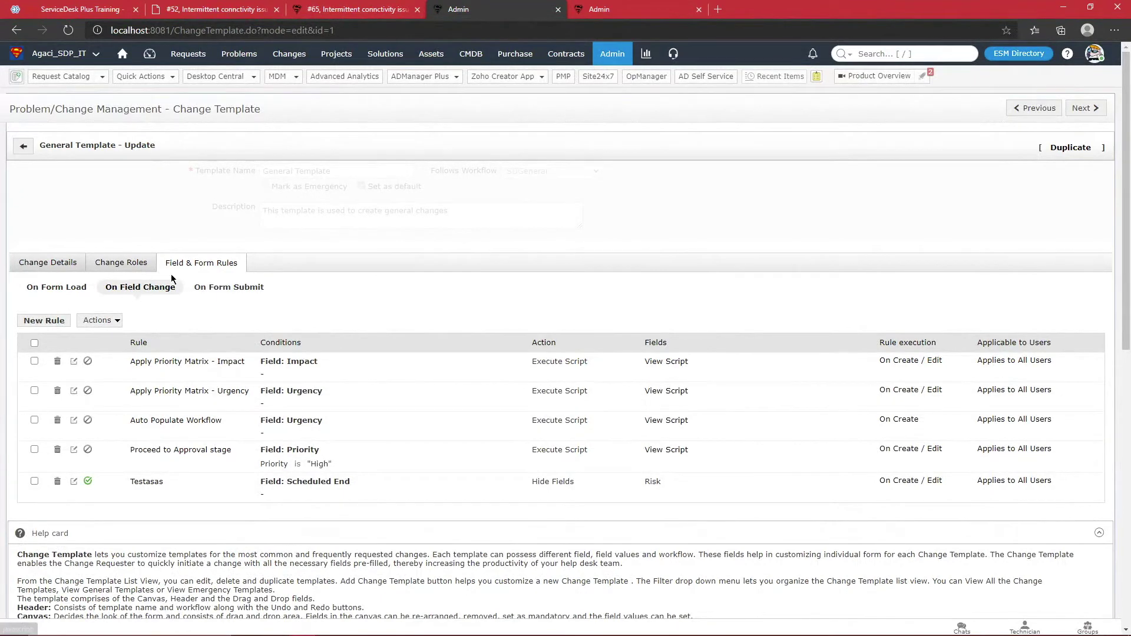
{"action": "left_click", "coordinate": [77, 290]}
{"action": "left_click", "coordinate": [131, 290]}
{"action": "left_click", "coordinate": [613, 57]}
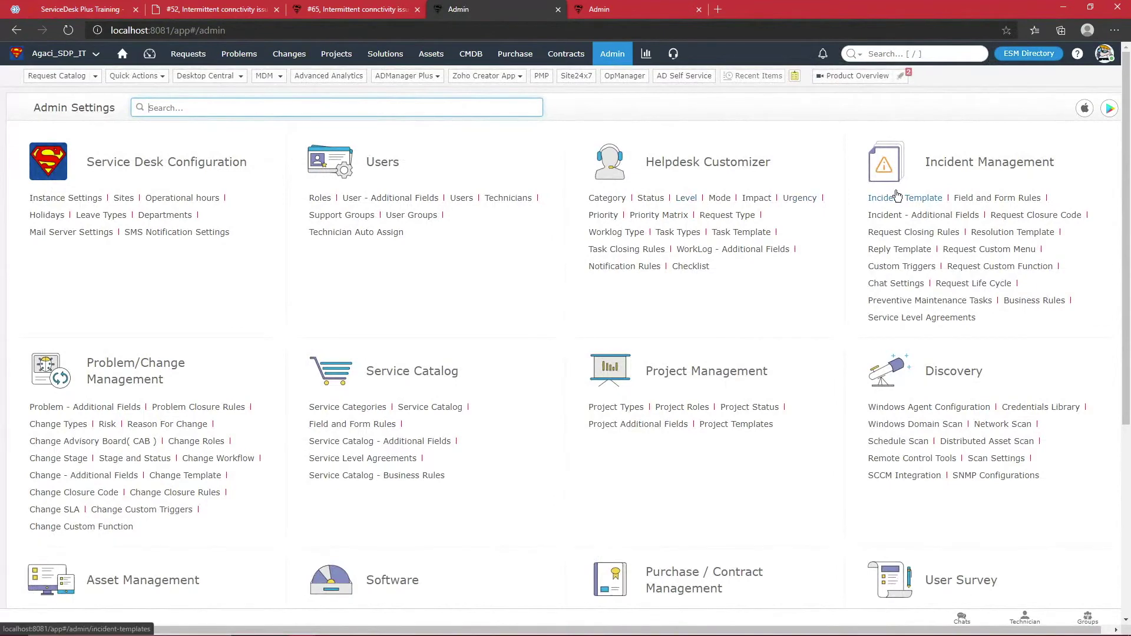
- Return to change #65 and scroll through its submission details
{"action": "left_click", "coordinate": [356, 9]}
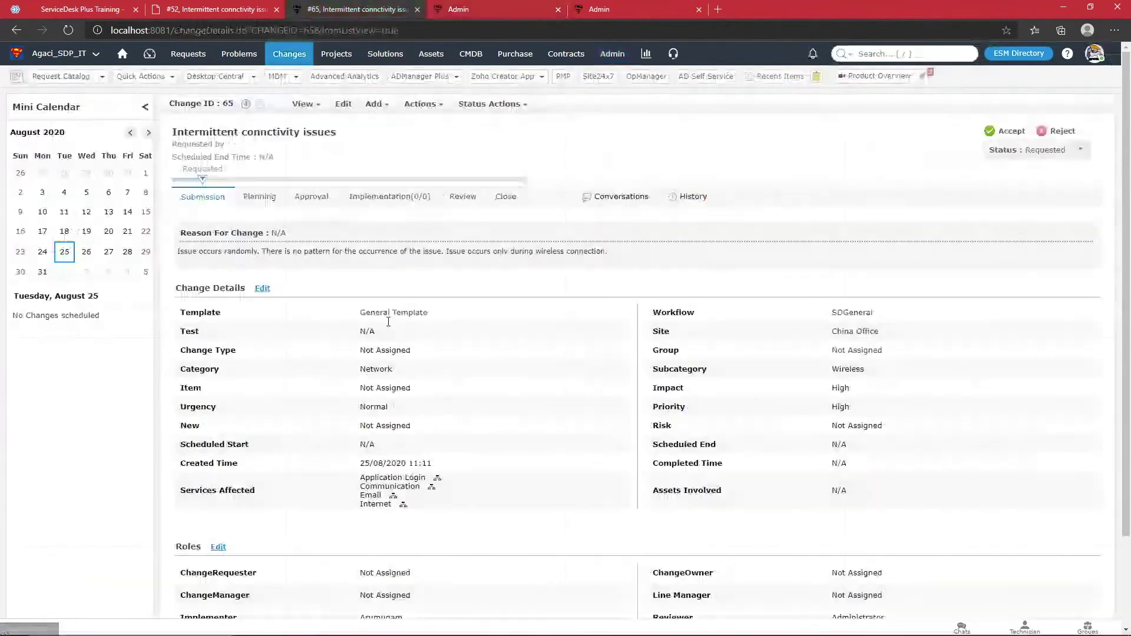
{"action": "scroll", "coordinate": [409, 323], "scroll_direction": "down", "scroll_amount": 2}
{"action": "scroll", "coordinate": [409, 323], "scroll_direction": "up", "scroll_amount": 2}
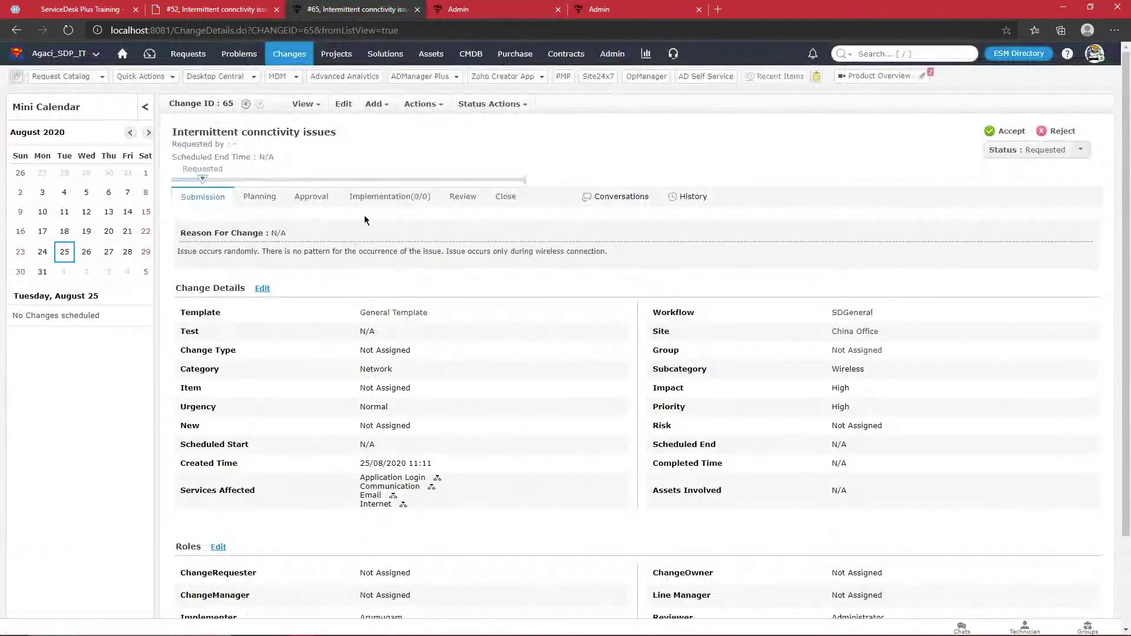
{"action": "scroll", "coordinate": [408, 235], "scroll_direction": "down", "scroll_amount": 2}
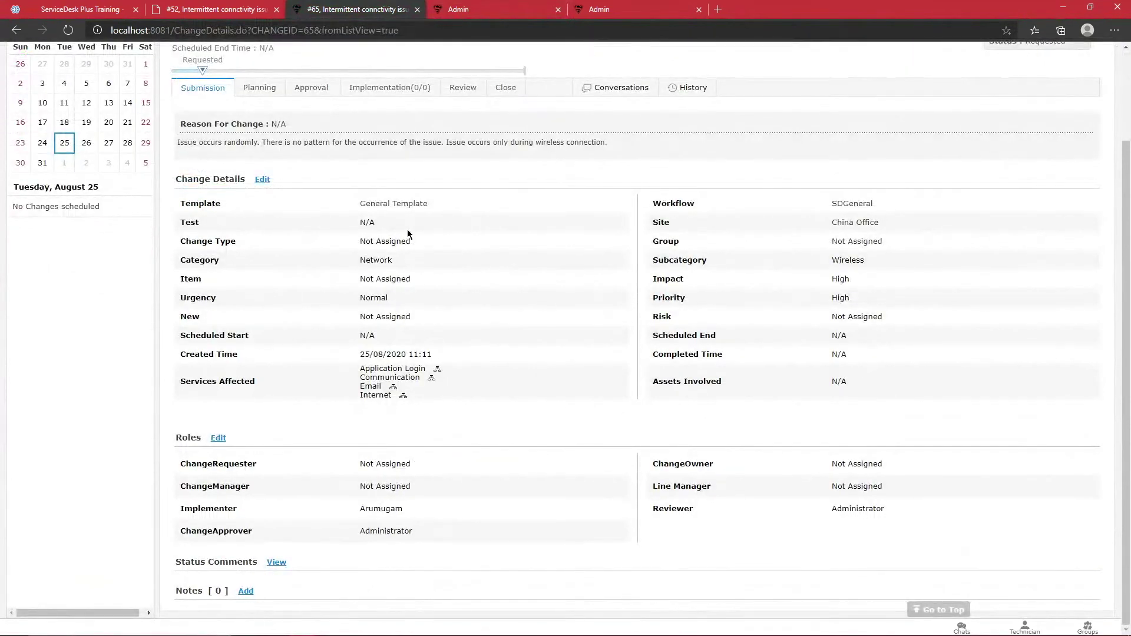
{"action": "scroll", "coordinate": [407, 235], "scroll_direction": "up", "scroll_amount": 2}
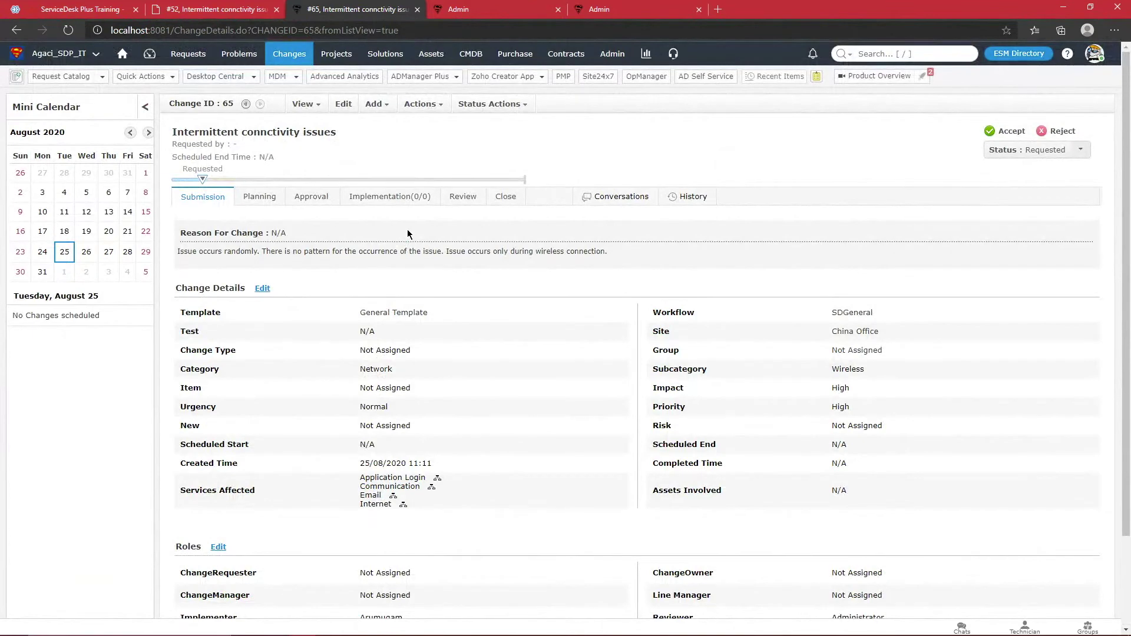
{"action": "scroll", "coordinate": [262, 238], "scroll_direction": "down", "scroll_amount": 2}
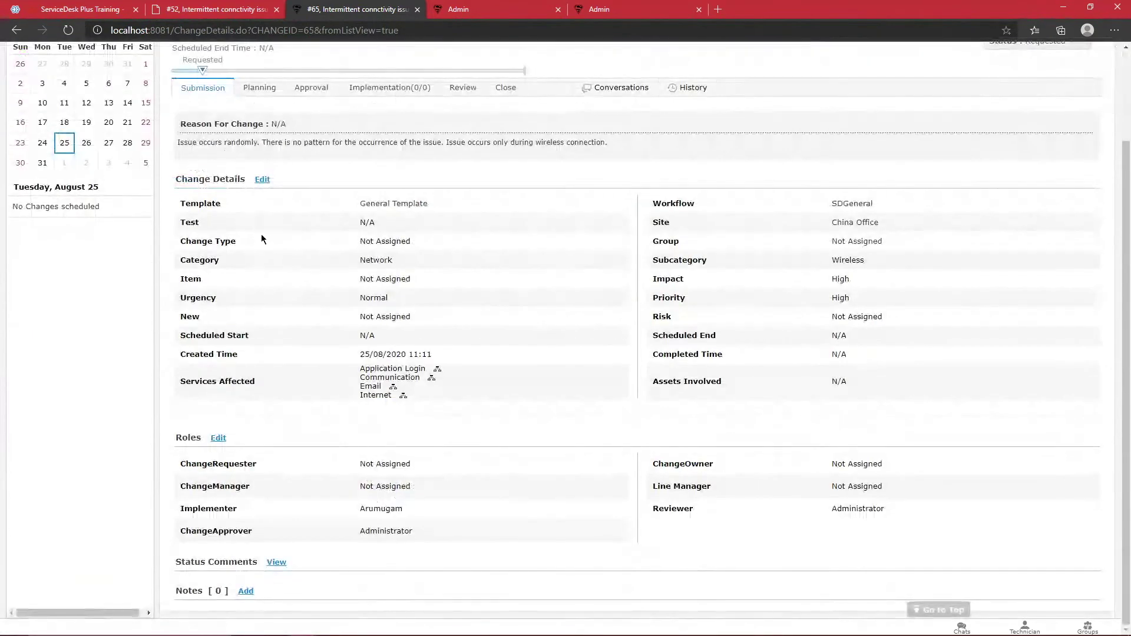
{"action": "scroll", "coordinate": [261, 218], "scroll_direction": "up", "scroll_amount": 2}
{"action": "left_click_drag", "start_coordinate": [175, 217], "coordinate": [452, 294]}
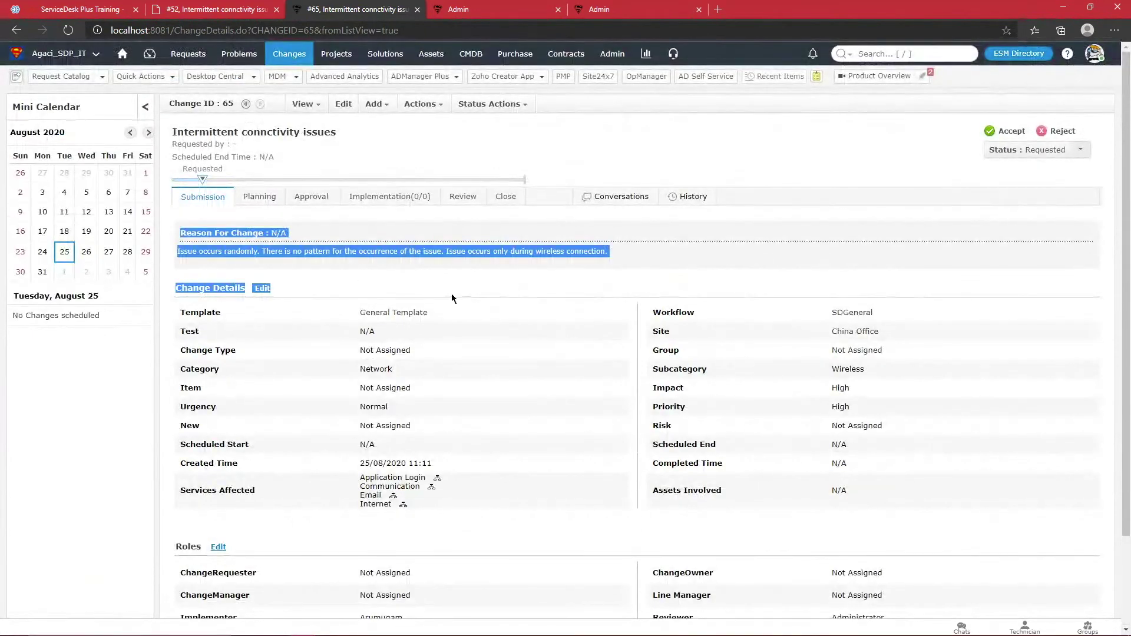
{"action": "left_click", "coordinate": [398, 242]}
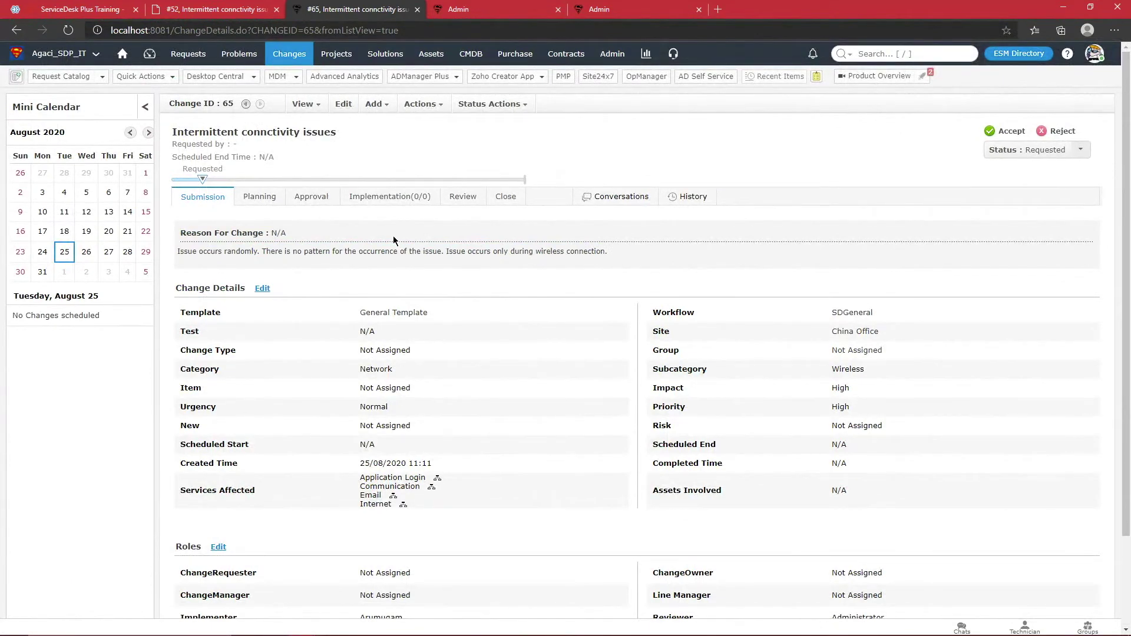
- Dismiss problem #52's actions list, then review #65's Change Details down to Roles
{"action": "left_click", "coordinate": [209, 9]}
{"action": "left_click_drag", "start_coordinate": [25, 198], "coordinate": [35, 123]}
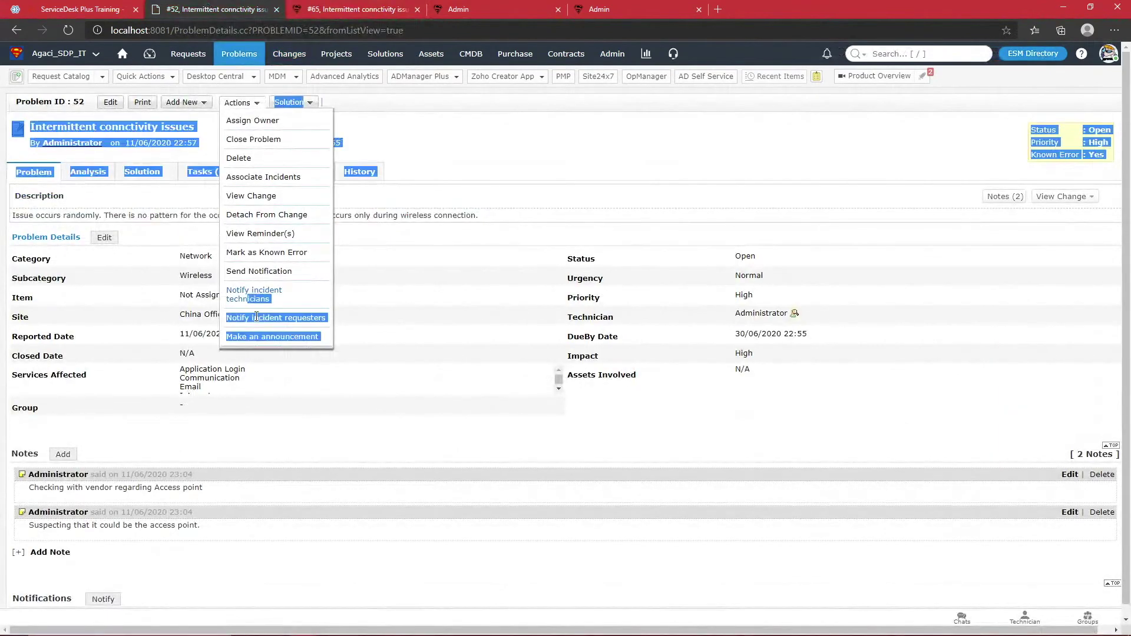
{"action": "left_click", "coordinate": [391, 332]}
{"action": "left_click", "coordinate": [353, 9]}
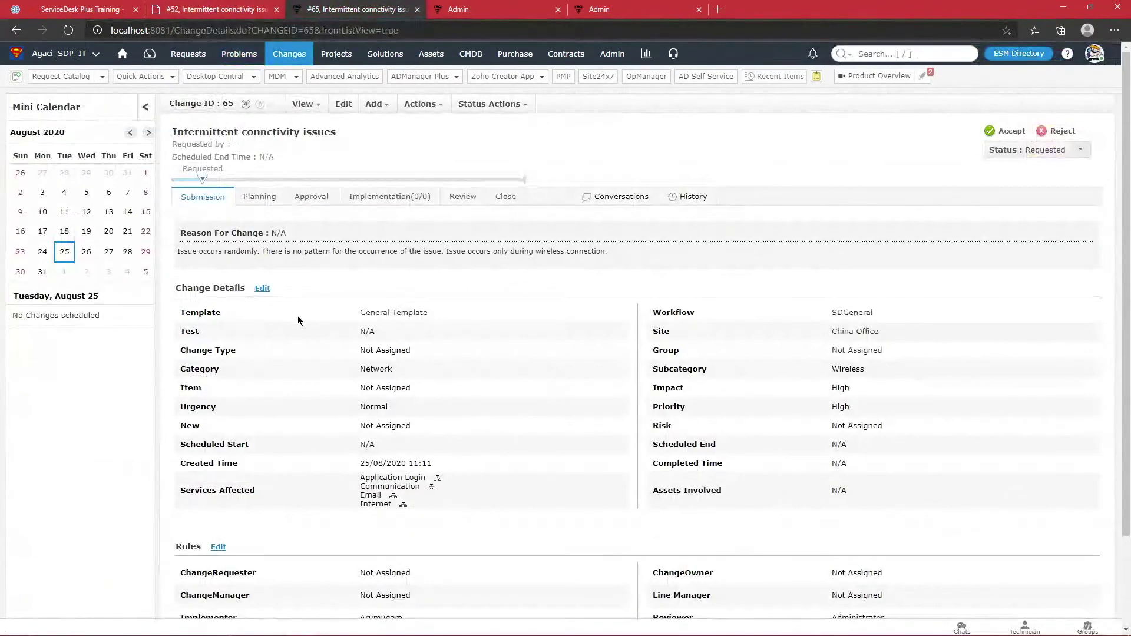
{"action": "left_click_drag", "start_coordinate": [169, 219], "coordinate": [685, 260]}
{"action": "left_click", "coordinate": [686, 260]}
{"action": "scroll", "coordinate": [685, 261], "scroll_direction": "down", "scroll_amount": 2}
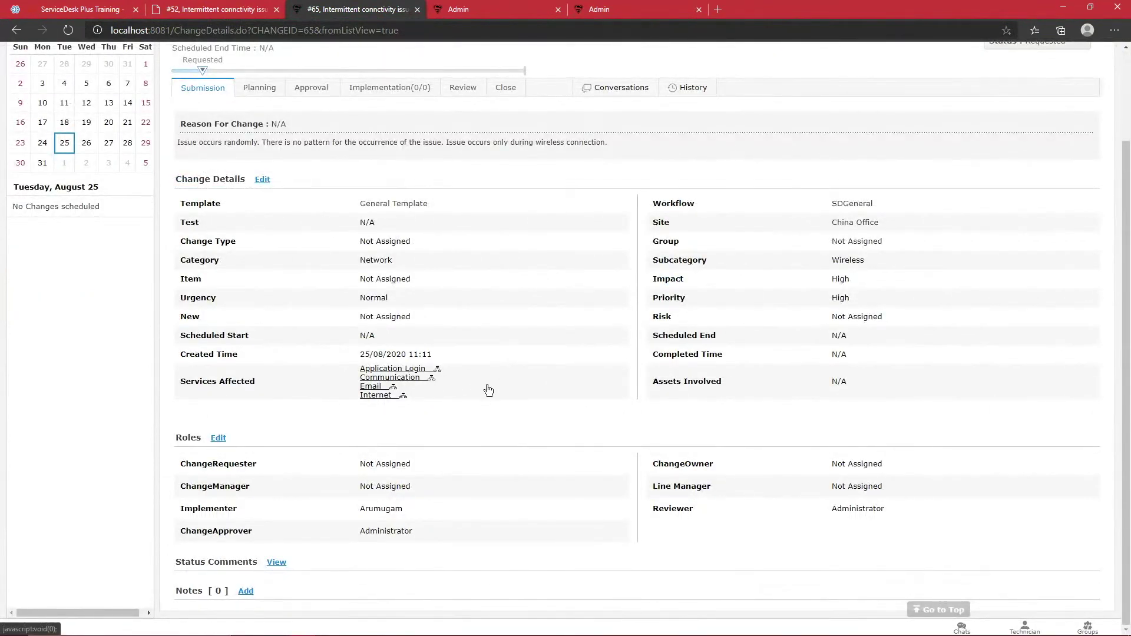
{"action": "left_click_drag", "start_coordinate": [174, 168], "coordinate": [922, 444]}
{"action": "left_click", "coordinate": [906, 443]}
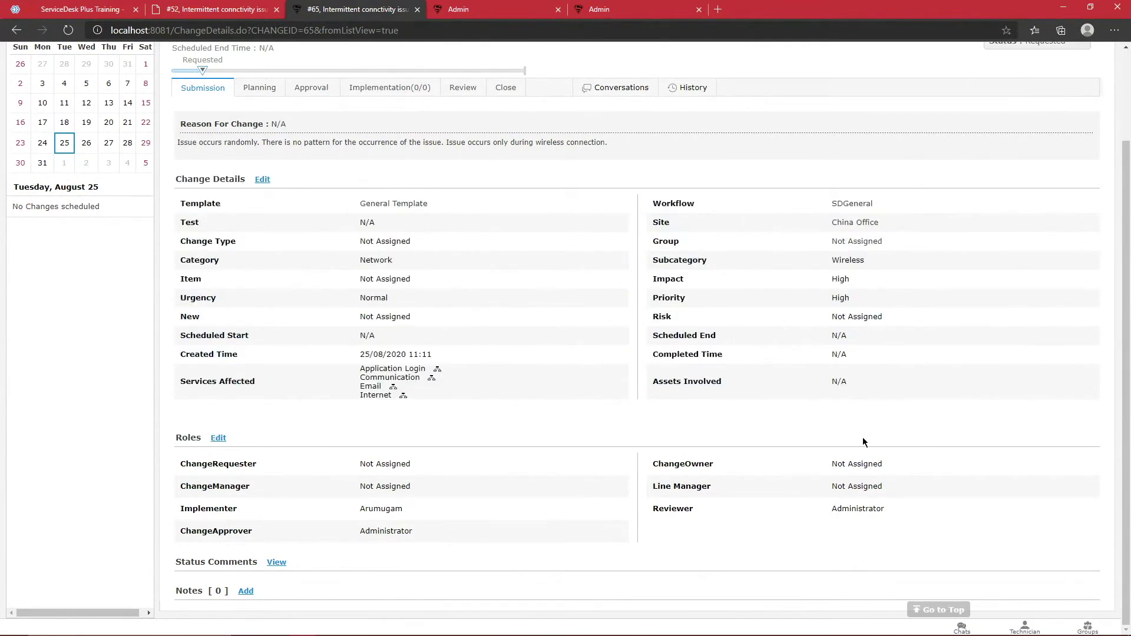
- Inspect the ChangeManager, Implementer and Line Manager role pickers, then cancel them unchanged
{"action": "left_click", "coordinate": [389, 487]}
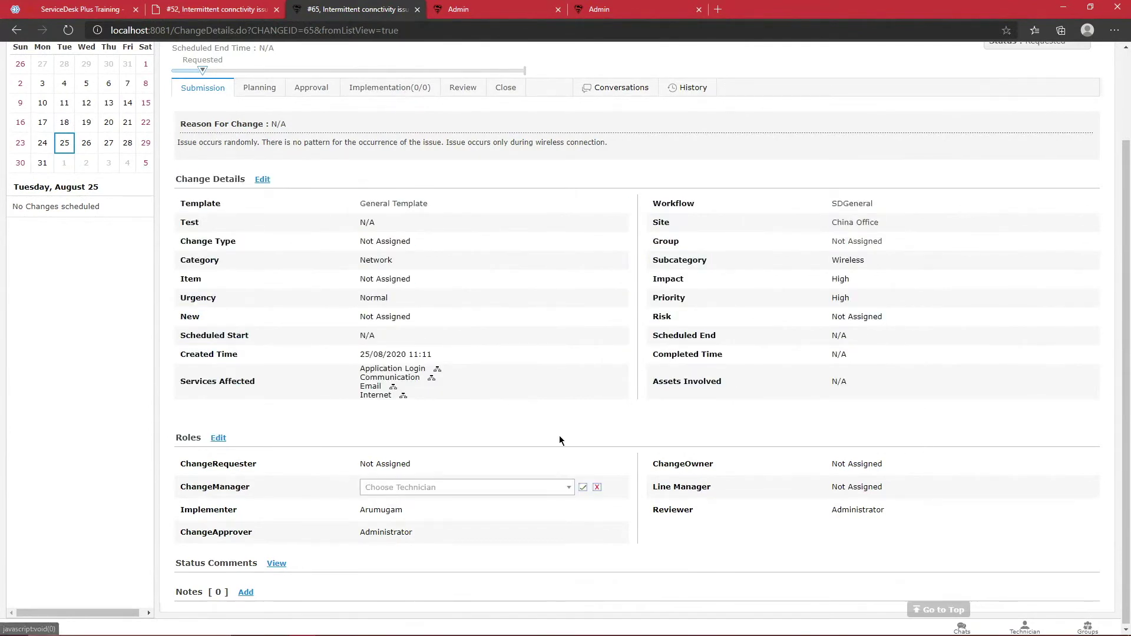
{"action": "left_click", "coordinate": [493, 487]}
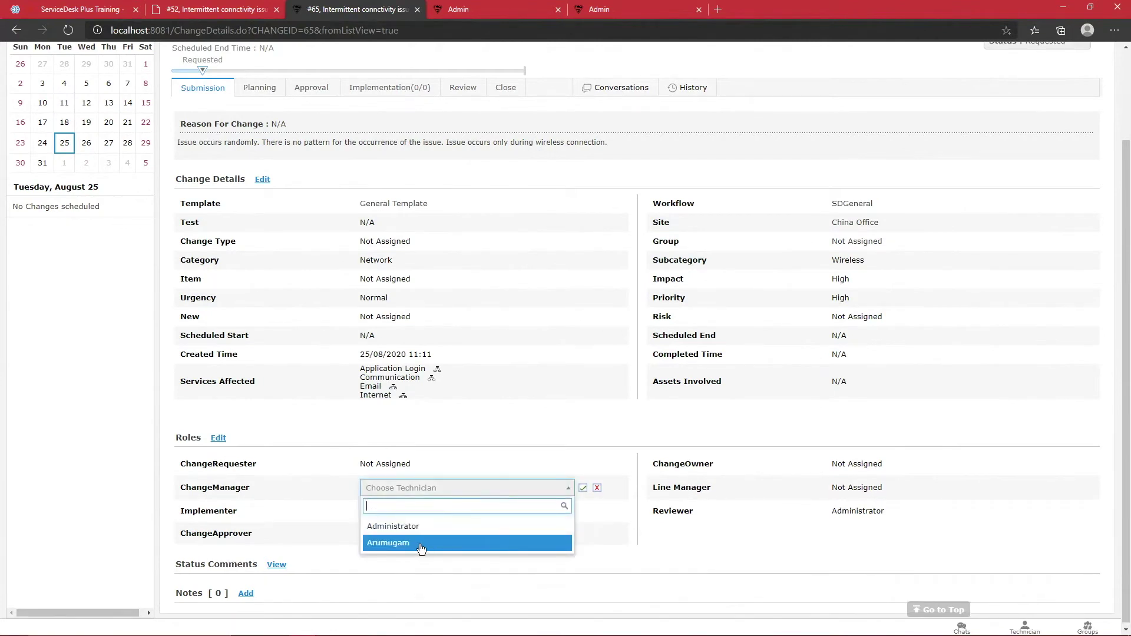
{"action": "left_click", "coordinate": [379, 512]}
{"action": "left_click", "coordinate": [392, 514]}
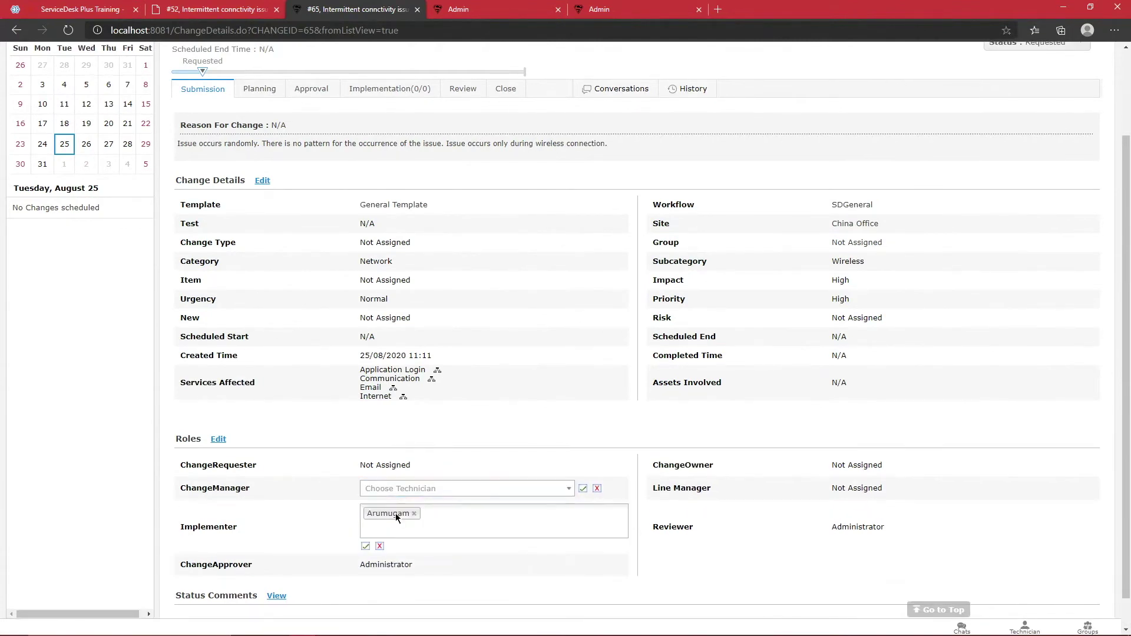
{"action": "left_click", "coordinate": [447, 523]}
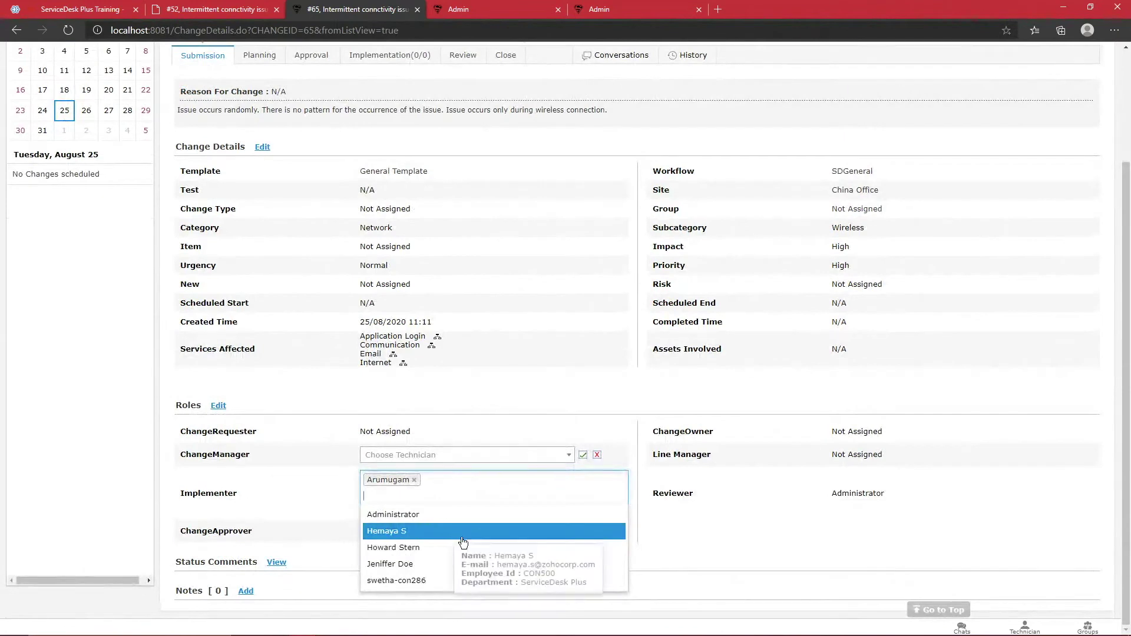
{"action": "left_click", "coordinate": [635, 557]}
{"action": "left_click", "coordinate": [851, 455]}
{"action": "left_click", "coordinate": [857, 456]}
{"action": "scroll", "coordinate": [966, 518], "scroll_direction": "down", "scroll_amount": 3}
{"action": "left_click", "coordinate": [765, 556]}
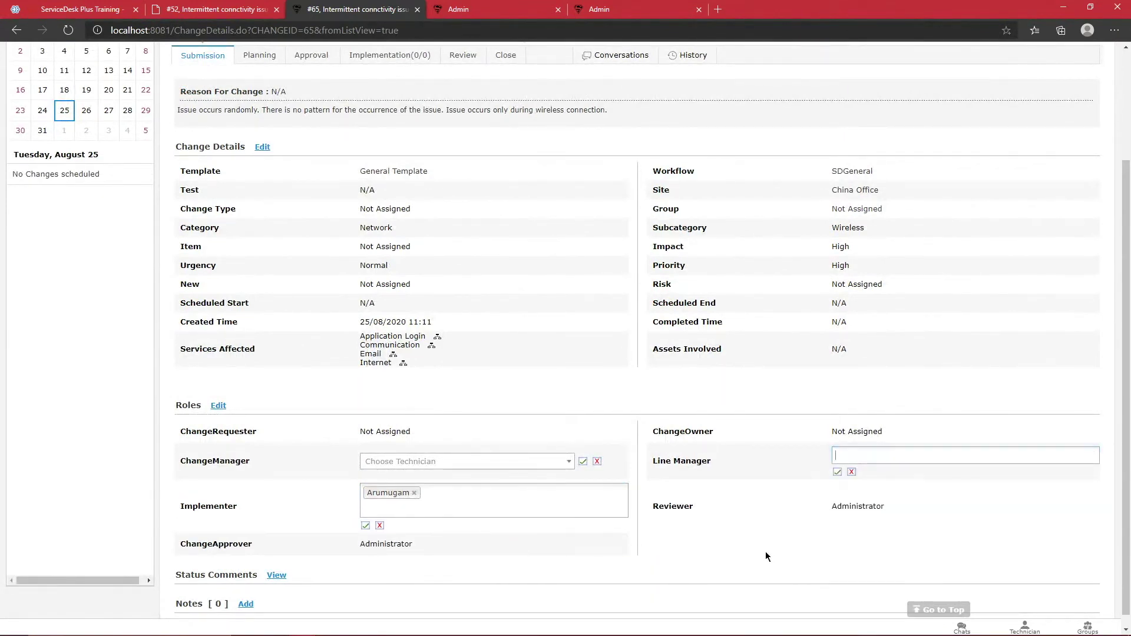
{"action": "left_click", "coordinate": [481, 463]}
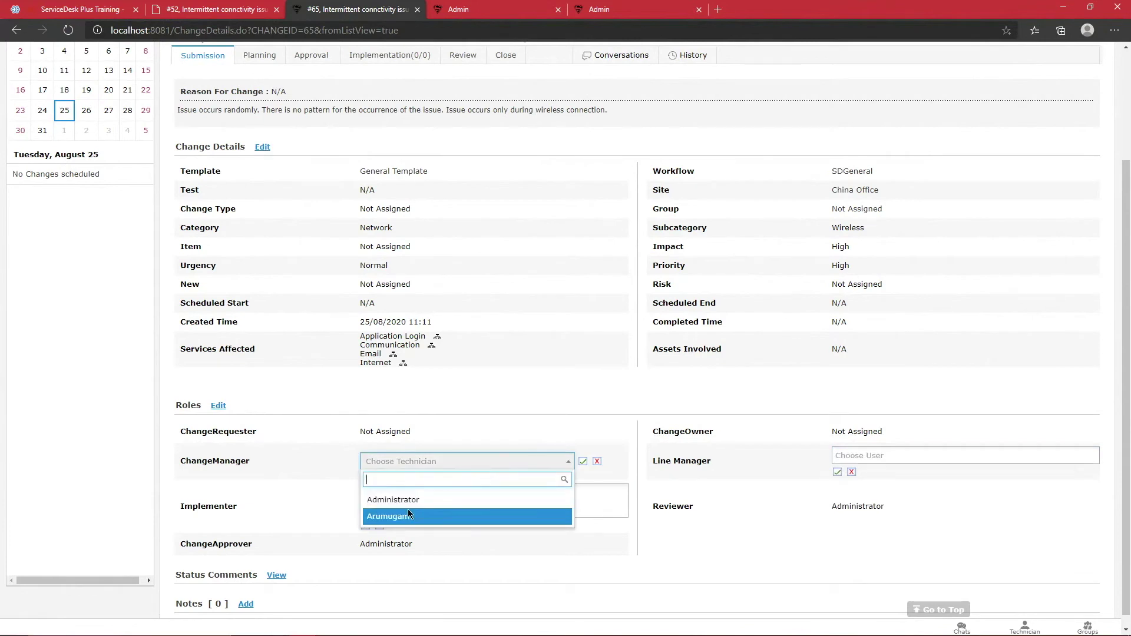
{"action": "left_click", "coordinate": [524, 544]}
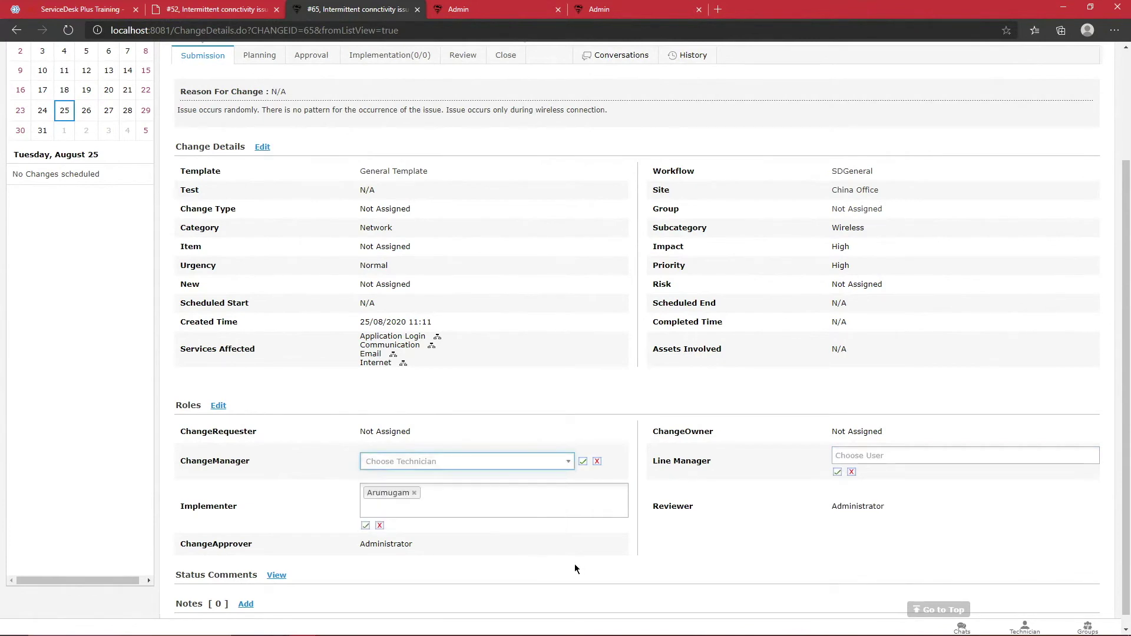
{"action": "left_click", "coordinate": [597, 463]}
{"action": "left_click", "coordinate": [381, 526]}
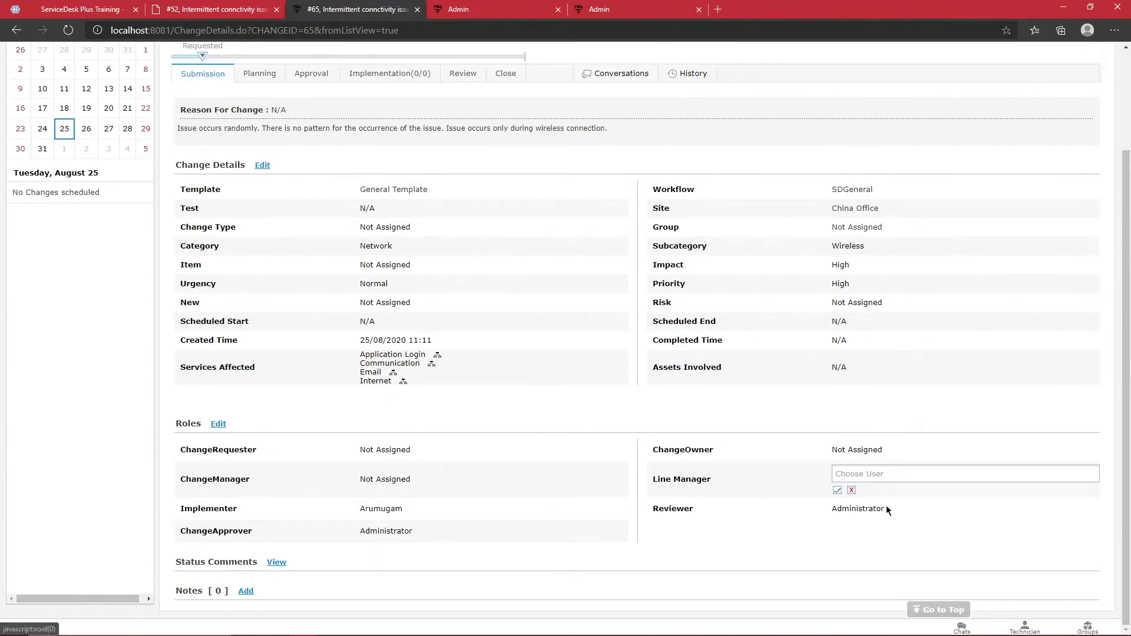
{"action": "left_click", "coordinate": [851, 490]}
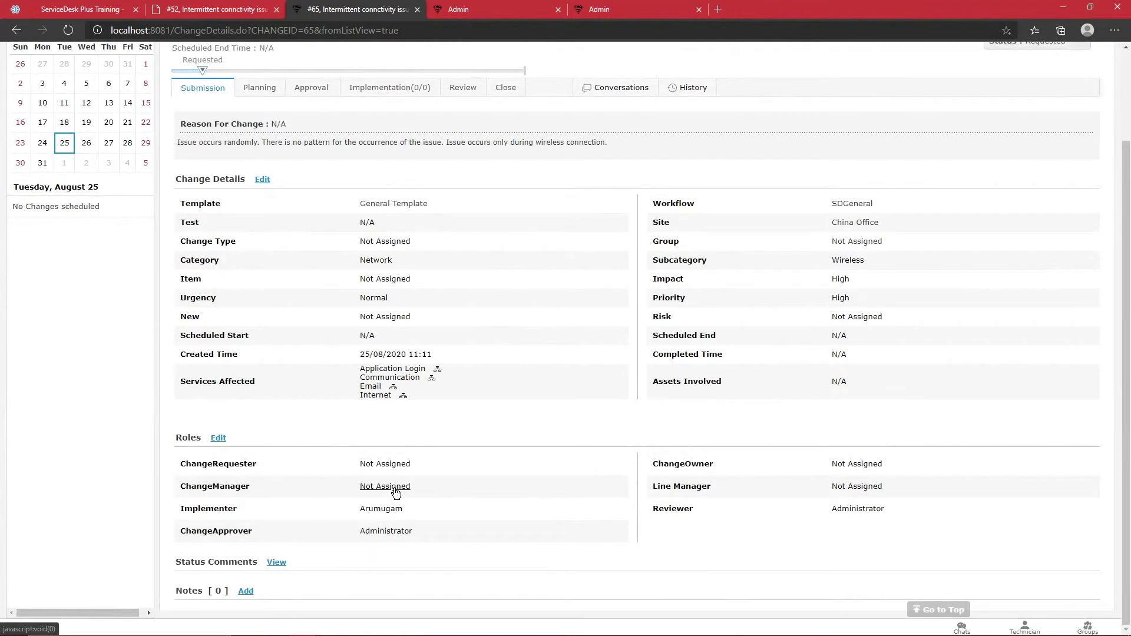
- Assign Administrator as the ChangeManager of change #65 and save
{"action": "left_click", "coordinate": [395, 492]}
{"action": "left_click", "coordinate": [399, 493]}
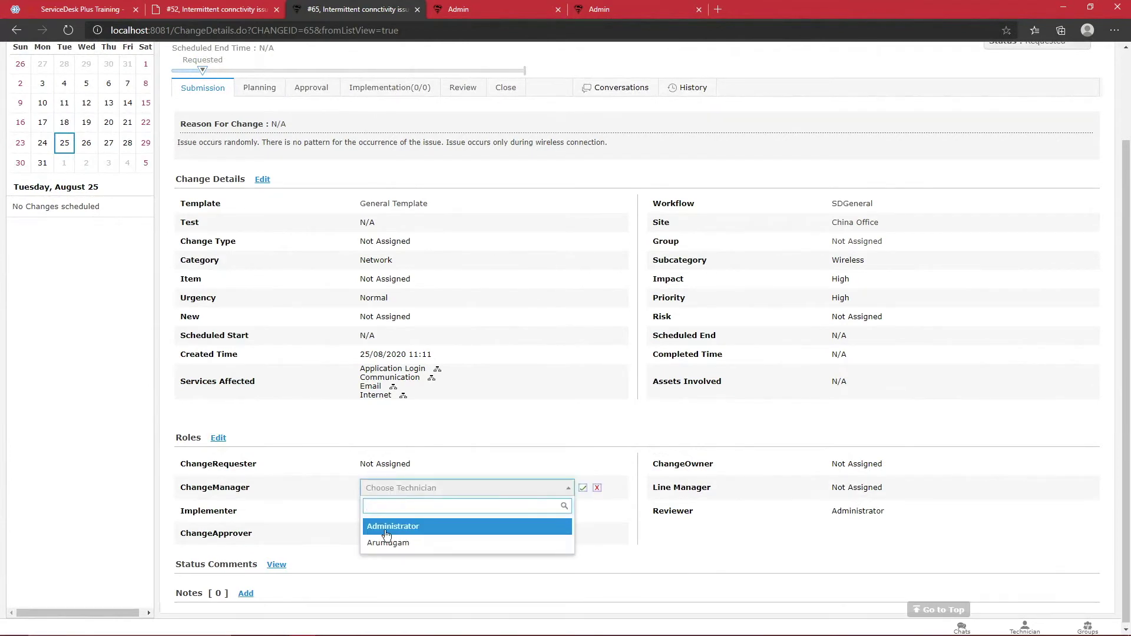
{"action": "left_click", "coordinate": [599, 490]}
{"action": "left_click", "coordinate": [596, 487]}
{"action": "left_click", "coordinate": [394, 492]}
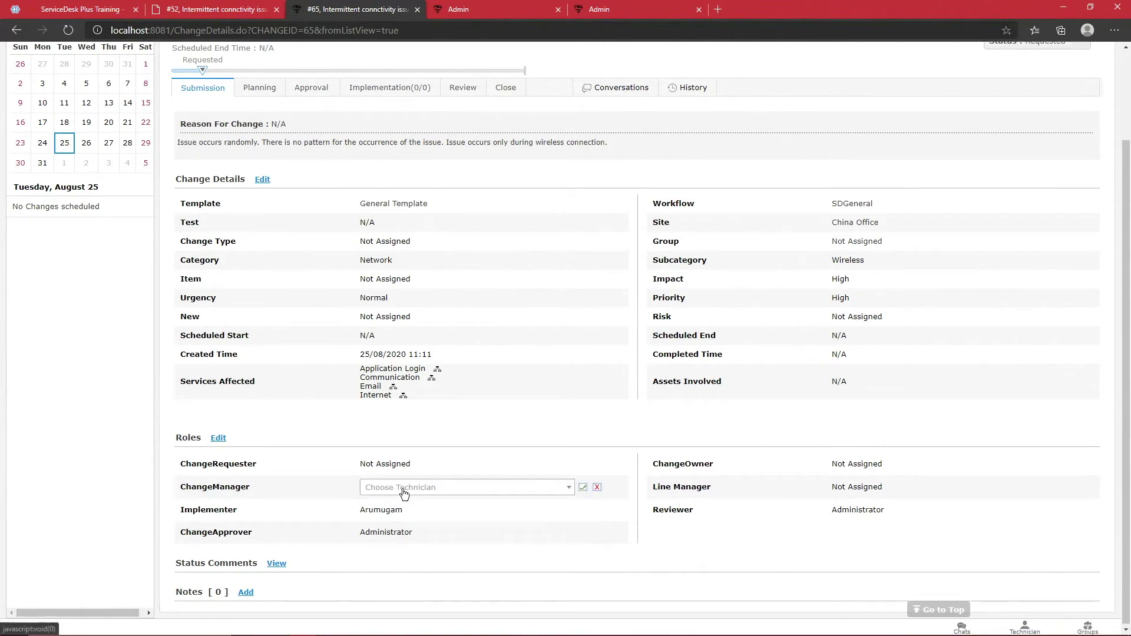
{"action": "left_click", "coordinate": [404, 494]}
{"action": "left_click", "coordinate": [393, 530]}
{"action": "left_click", "coordinate": [583, 488]}
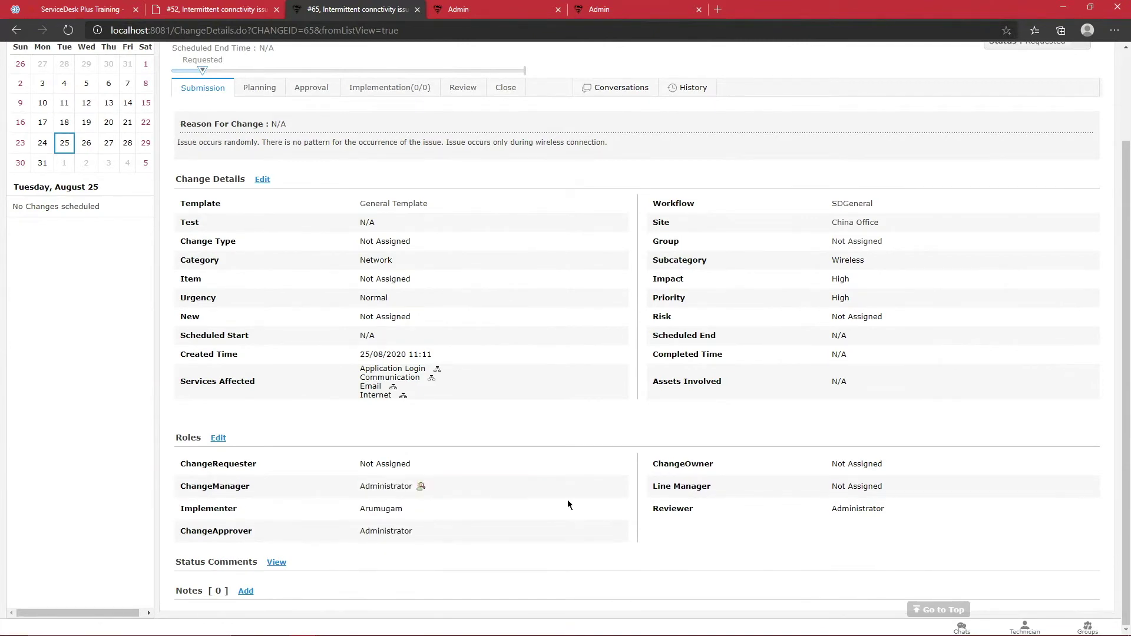
{"action": "scroll", "coordinate": [352, 222], "scroll_direction": "up", "scroll_amount": 2}
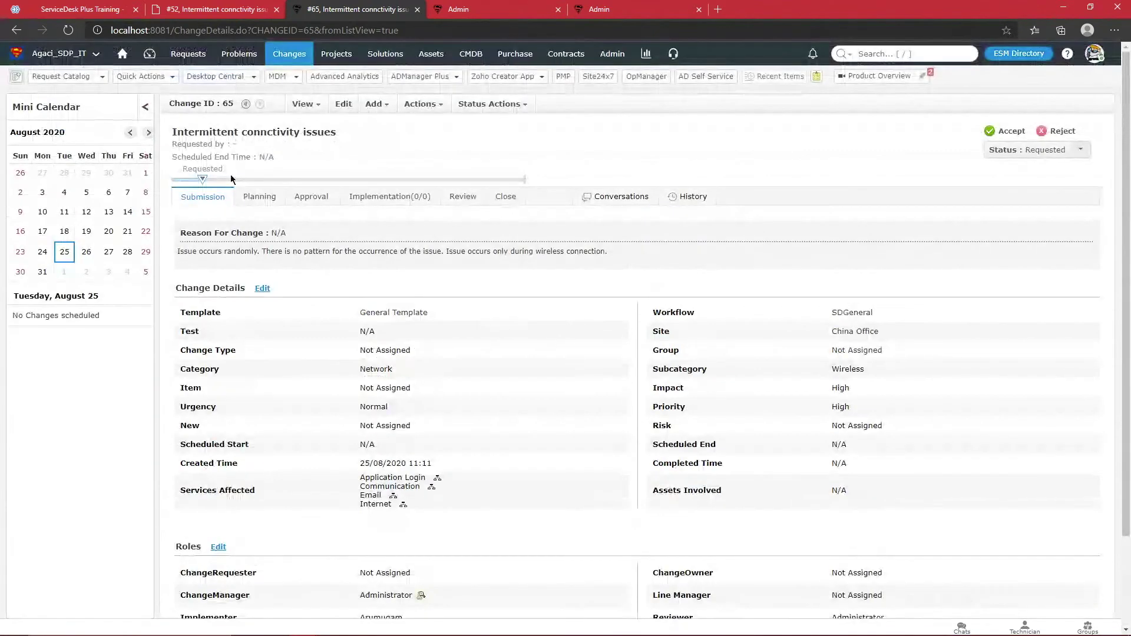
- Flip between change #65's Planning, Submission and Approval views
{"action": "left_click", "coordinate": [259, 197]}
{"action": "left_click", "coordinate": [196, 200]}
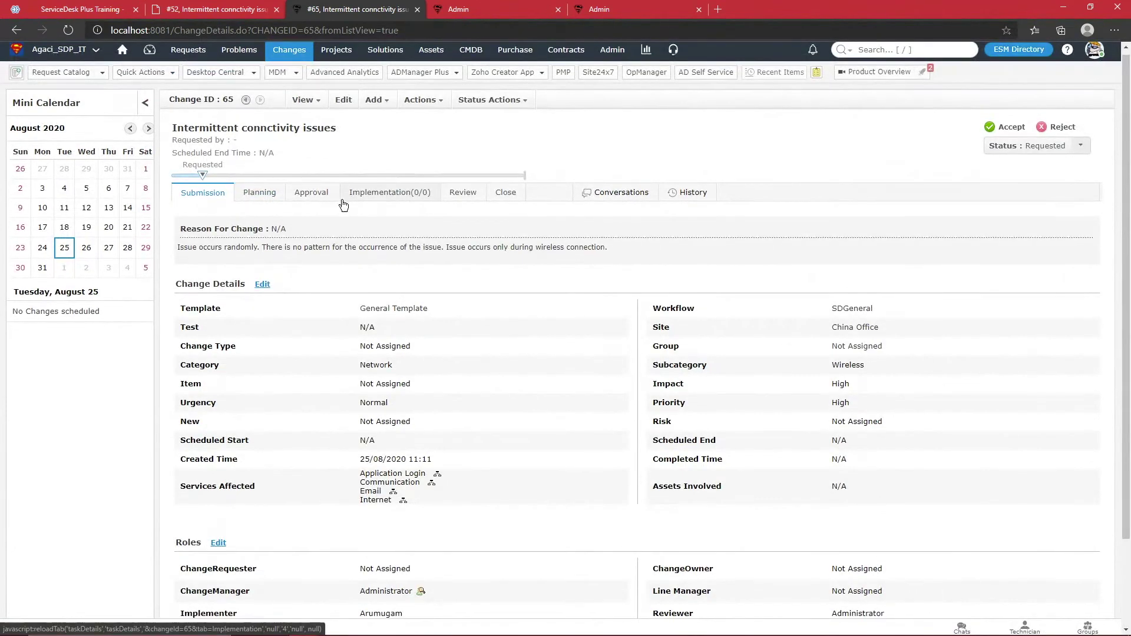
{"action": "scroll", "coordinate": [347, 203], "scroll_direction": "down", "scroll_amount": 1}
{"action": "scroll", "coordinate": [360, 202], "scroll_direction": "up", "scroll_amount": 1}
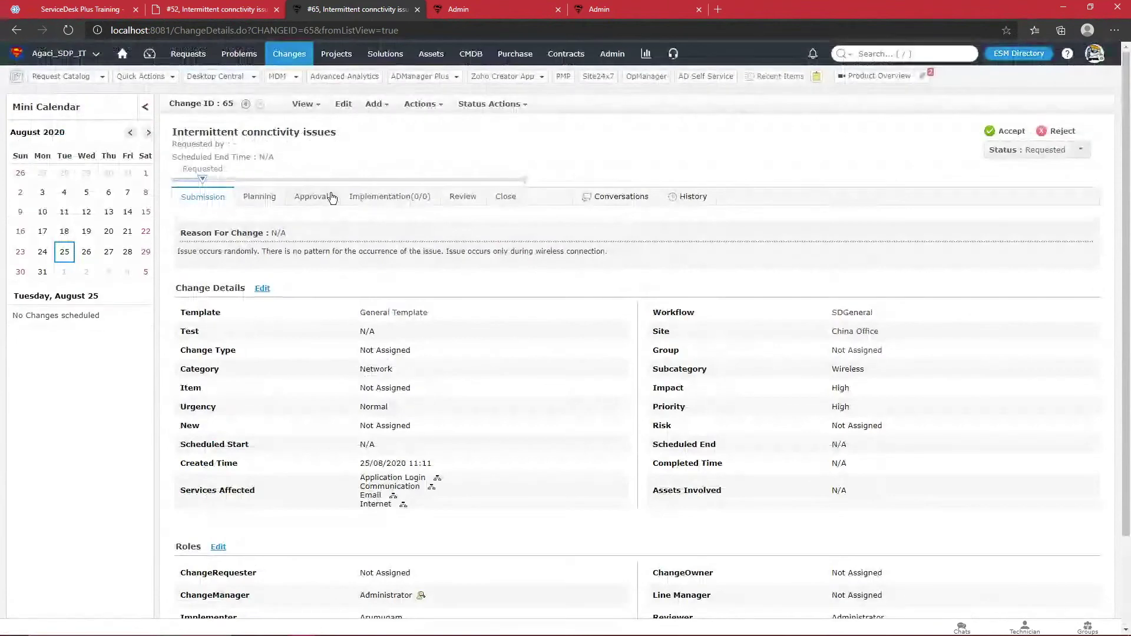
{"action": "left_click", "coordinate": [325, 198]}
{"action": "left_click", "coordinate": [246, 202]}
{"action": "left_click", "coordinate": [196, 198]}
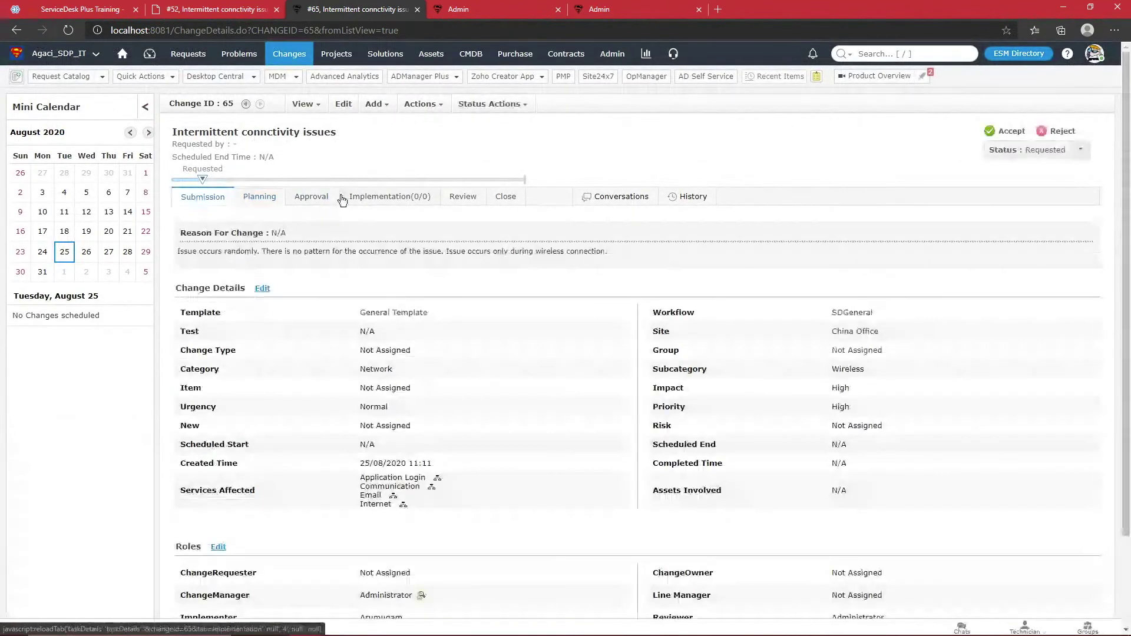
- Review the submission details from Reason For Change to Roles, then show the Planning analysis
{"action": "scroll", "coordinate": [344, 233], "scroll_direction": "down", "scroll_amount": 1}
{"action": "scroll", "coordinate": [344, 233], "scroll_direction": "up", "scroll_amount": 1}
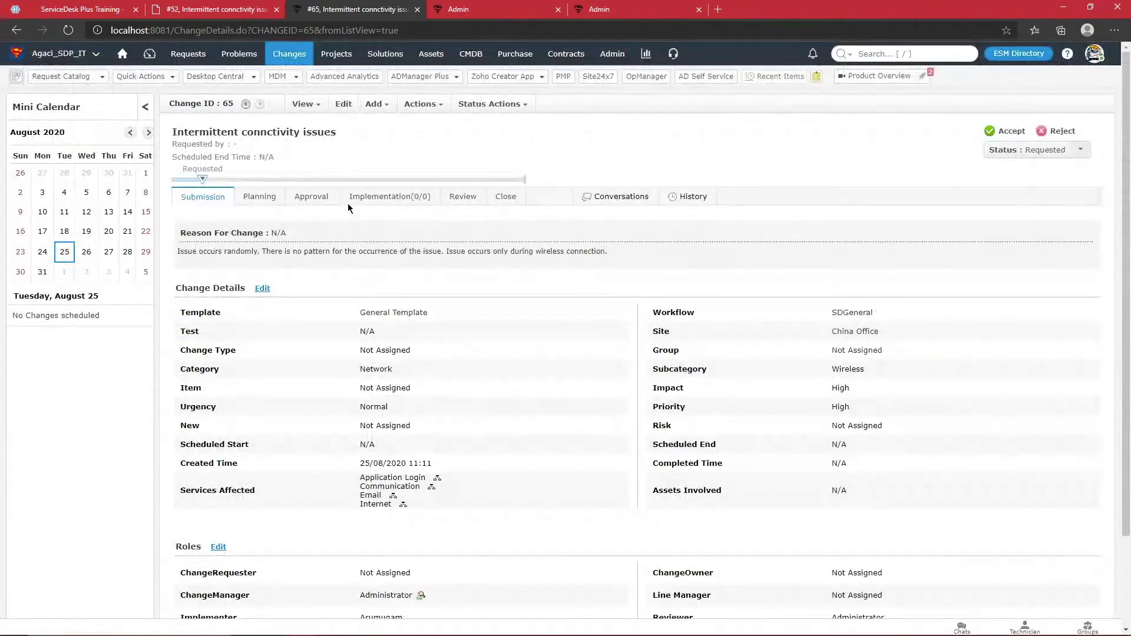
{"action": "scroll", "coordinate": [369, 233], "scroll_direction": "down", "scroll_amount": 2}
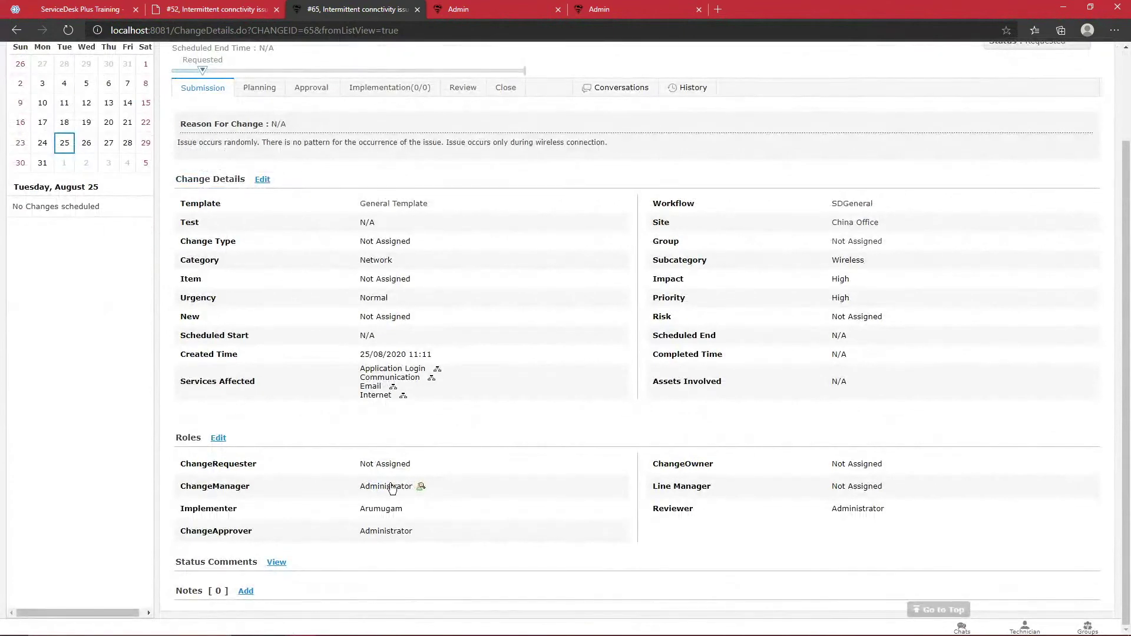
{"action": "scroll", "coordinate": [239, 241], "scroll_direction": "up", "scroll_amount": 2}
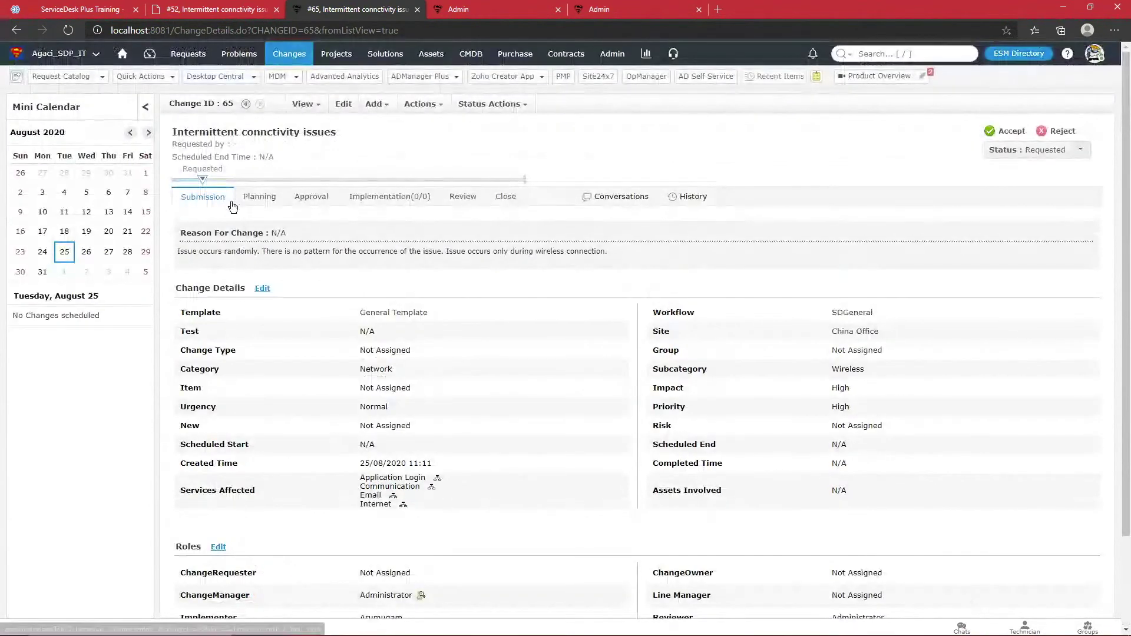
{"action": "scroll", "coordinate": [310, 233], "scroll_direction": "down", "scroll_amount": 1}
{"action": "scroll", "coordinate": [310, 233], "scroll_direction": "up", "scroll_amount": 1}
{"action": "left_click_drag", "start_coordinate": [186, 219], "coordinate": [980, 542]}
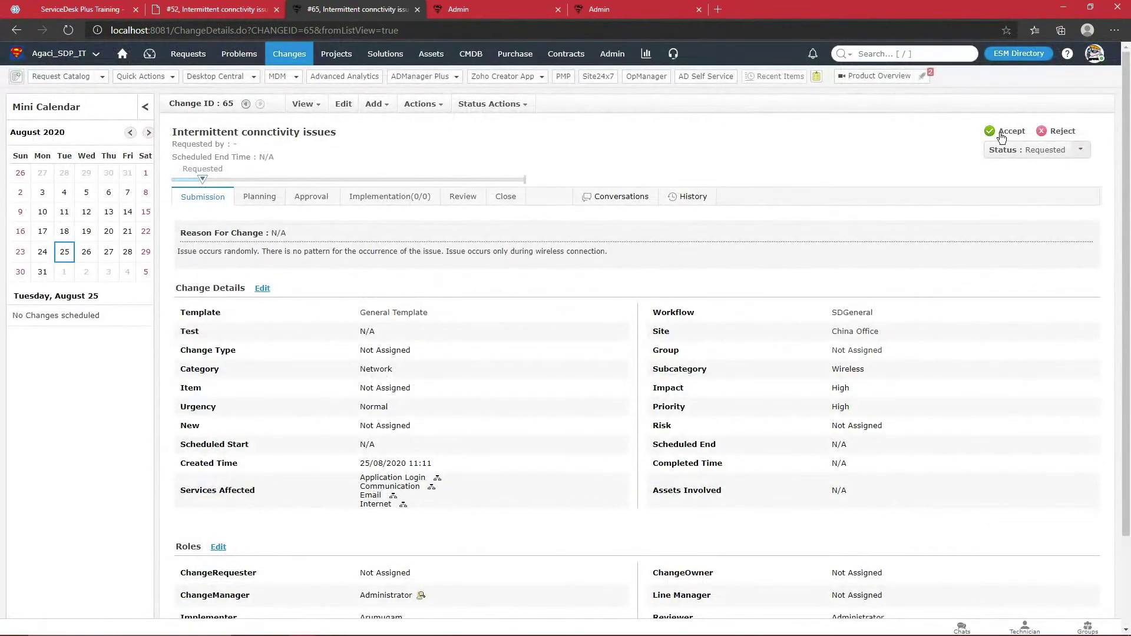
{"action": "left_click", "coordinate": [268, 202]}
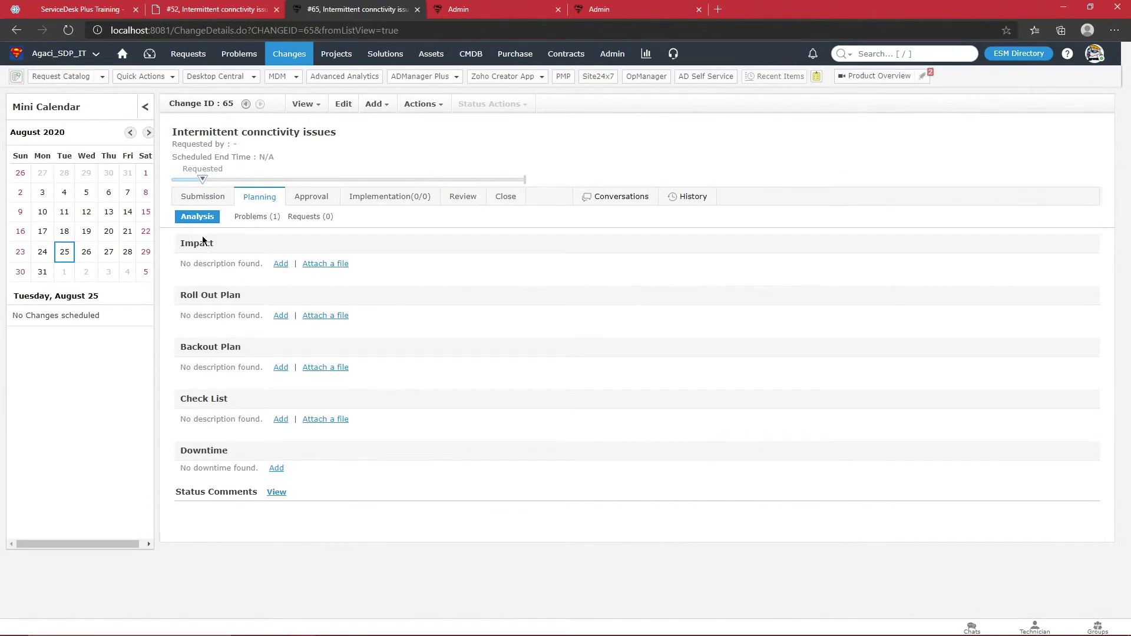
{"action": "left_click", "coordinate": [258, 9]}
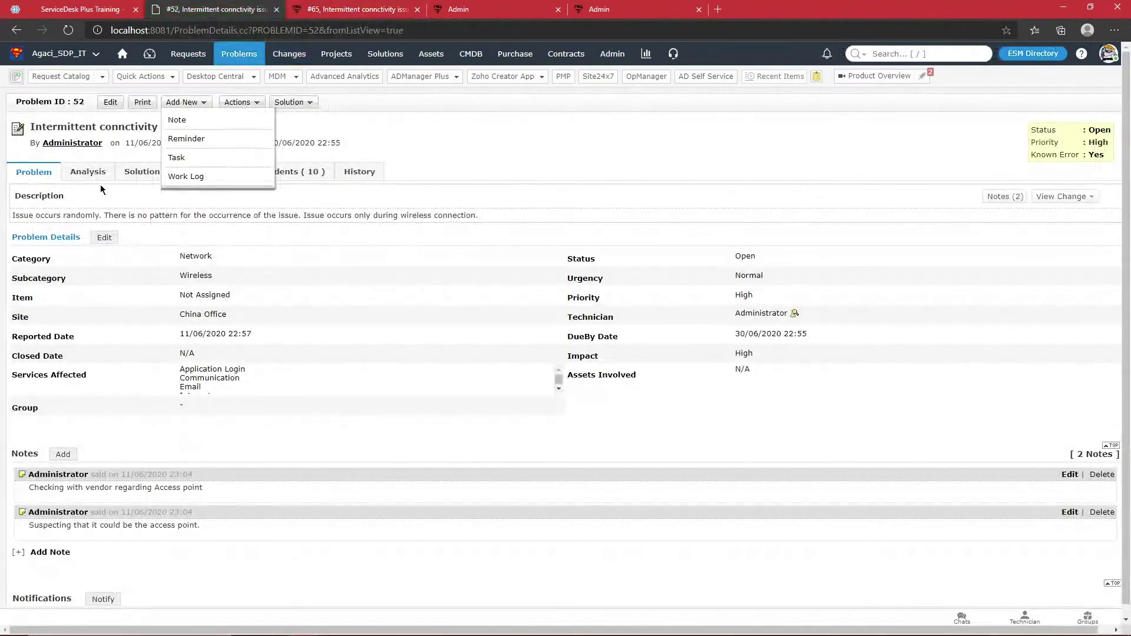
{"action": "left_click", "coordinate": [106, 171]}
{"action": "left_click", "coordinate": [354, 9]}
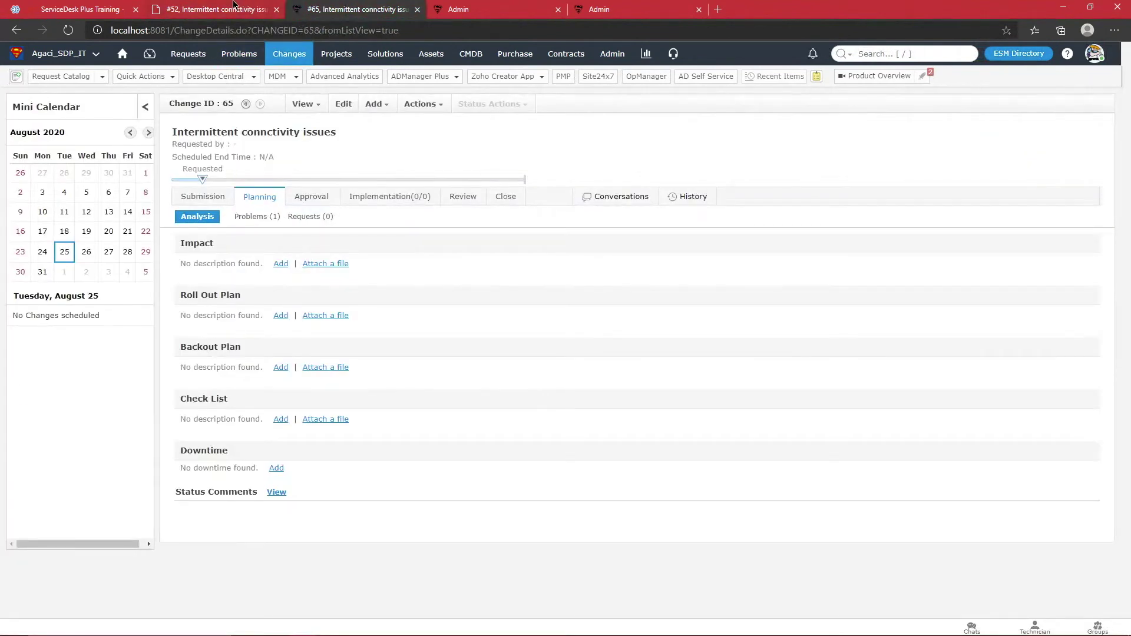
{"action": "left_click", "coordinate": [233, 6]}
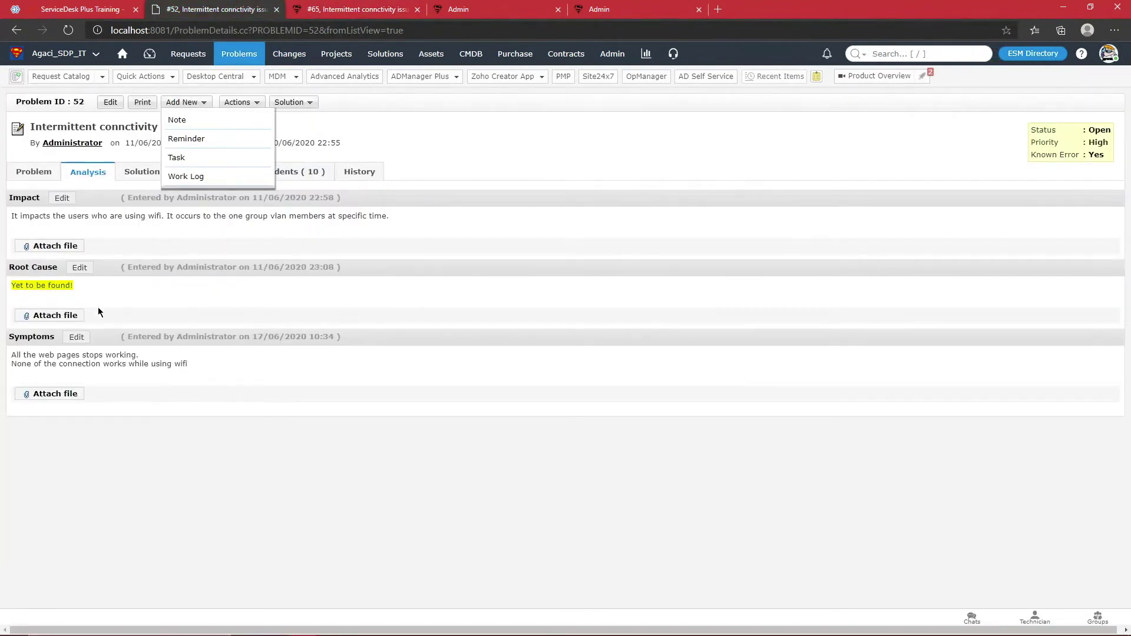
{"action": "left_click", "coordinate": [308, 8]}
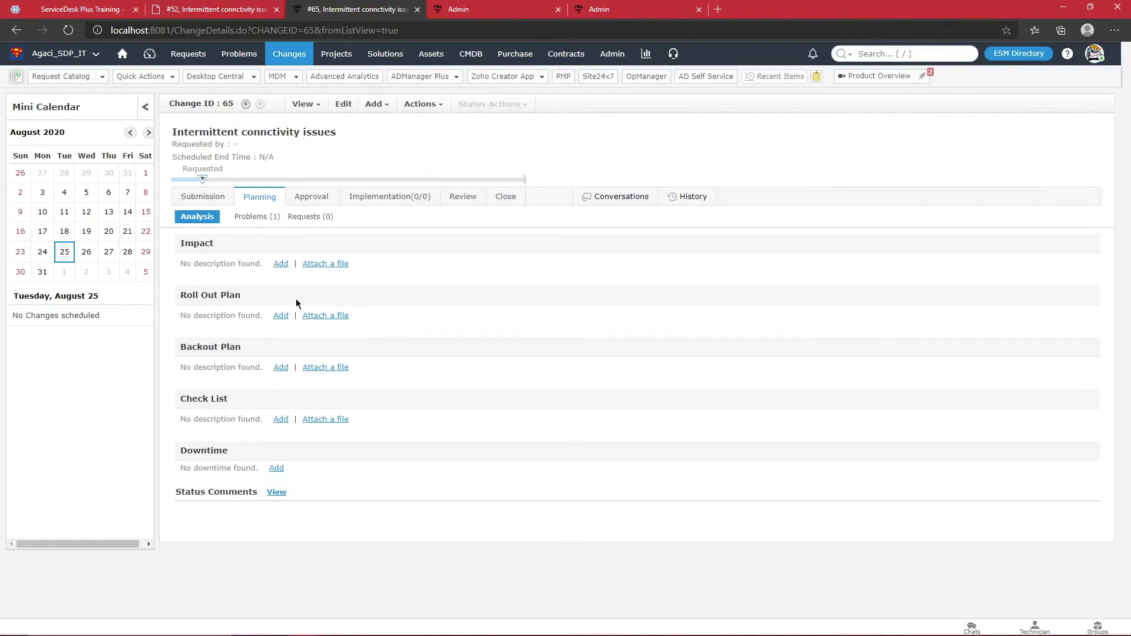
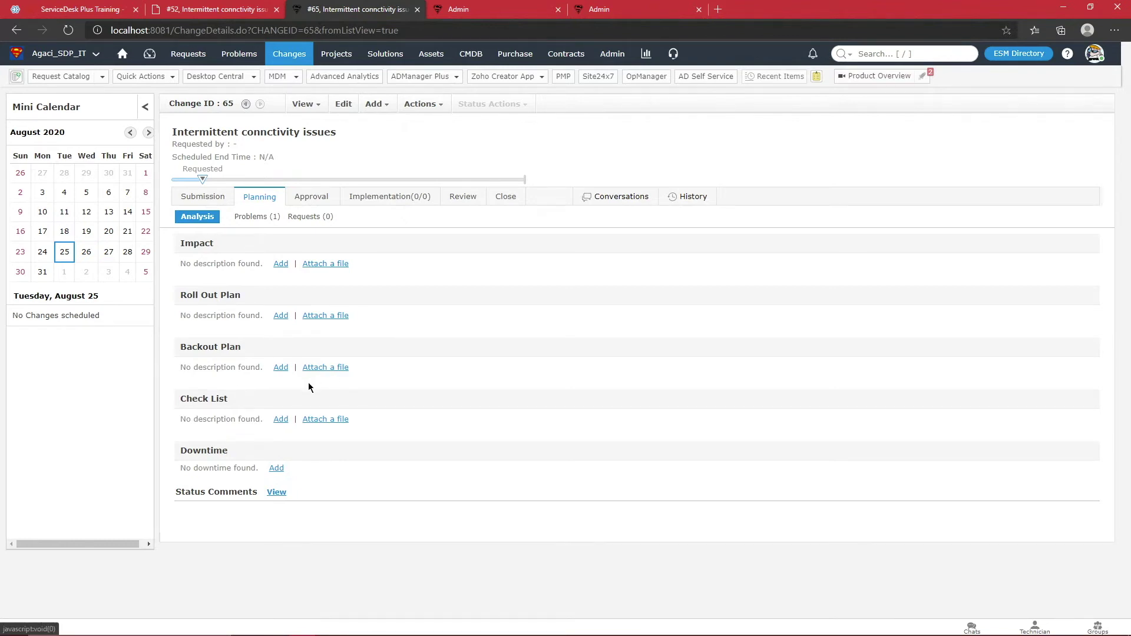
- Show and hide change 65's status comments, then view its submission details
{"action": "left_click", "coordinate": [276, 495]}
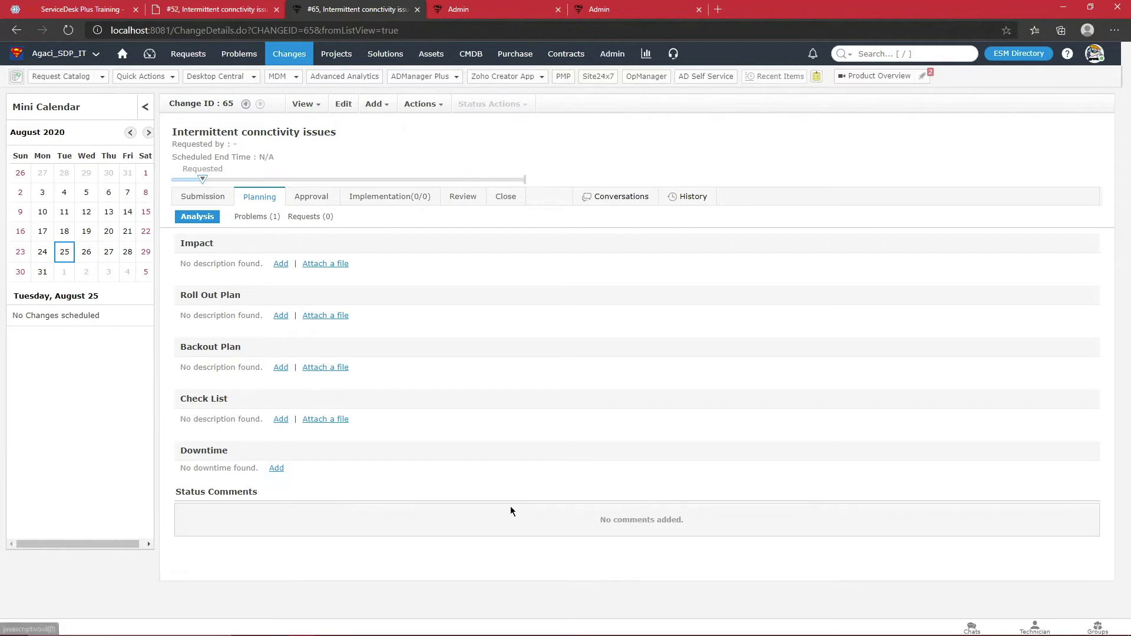
{"action": "left_click", "coordinate": [275, 493]}
{"action": "left_click", "coordinate": [275, 495]}
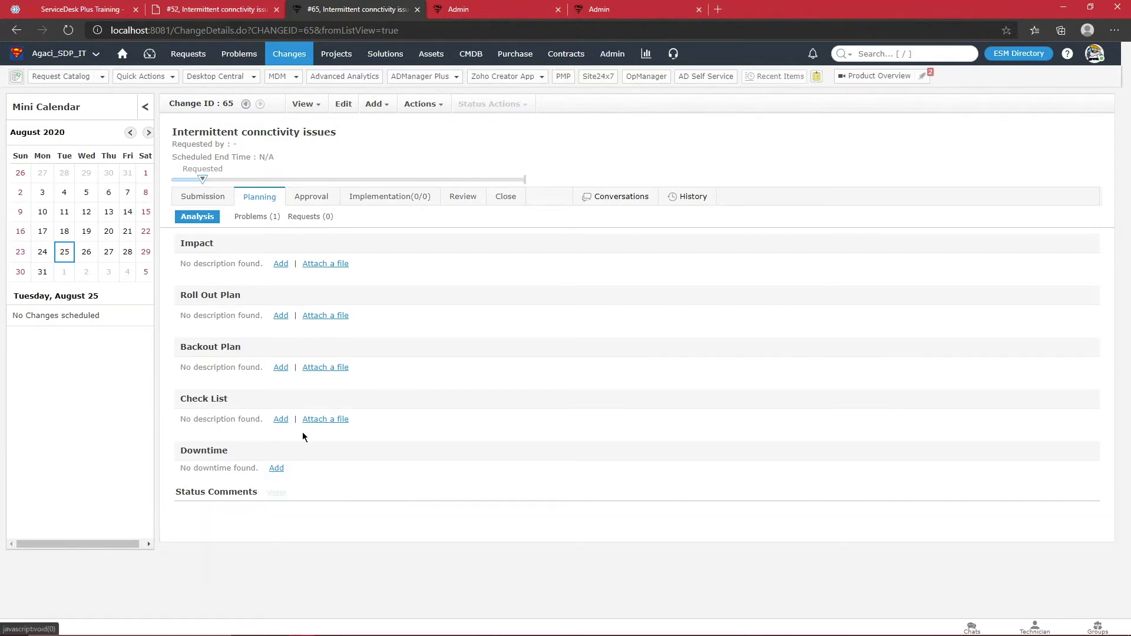
{"action": "left_click", "coordinate": [206, 198]}
- Accept change 65 with the comment 'tes', moving it to Planning In Progress
{"action": "left_click", "coordinate": [1014, 132]}
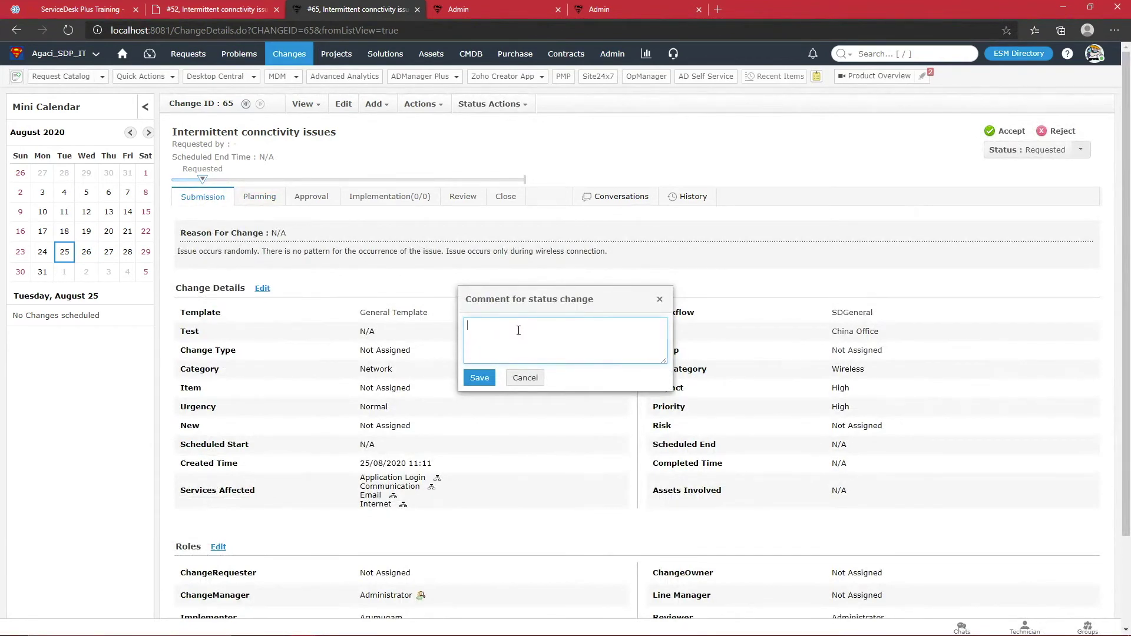
{"action": "type", "text": "test"}
{"action": "left_click", "coordinate": [466, 382]}
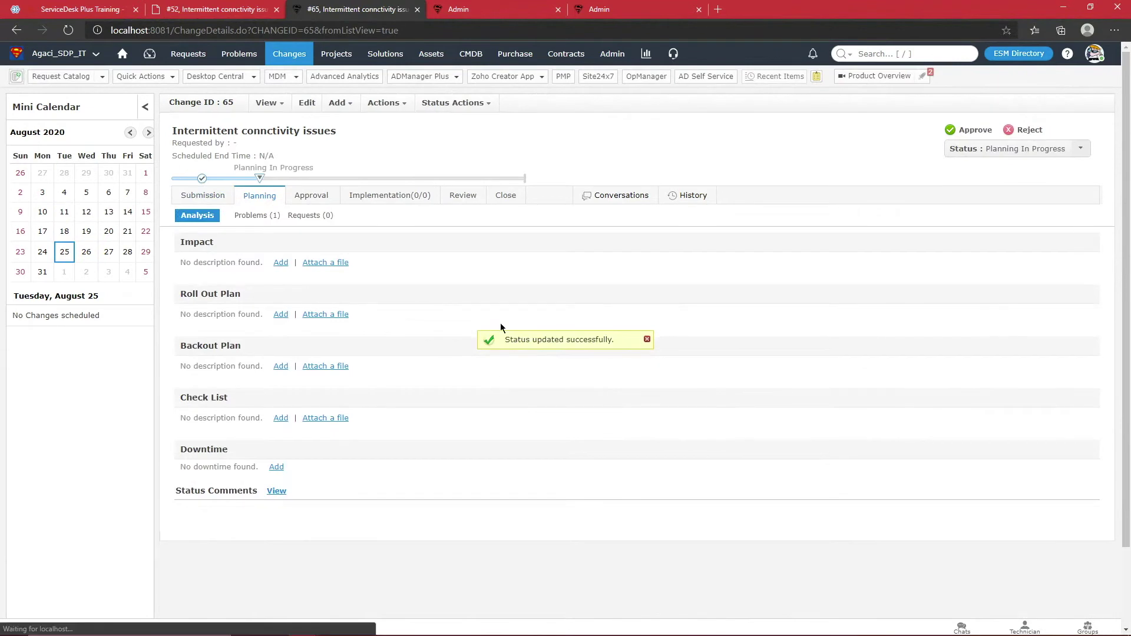
- Expand the status comments, select the comment text, then hide them again
{"action": "left_click", "coordinate": [276, 490]}
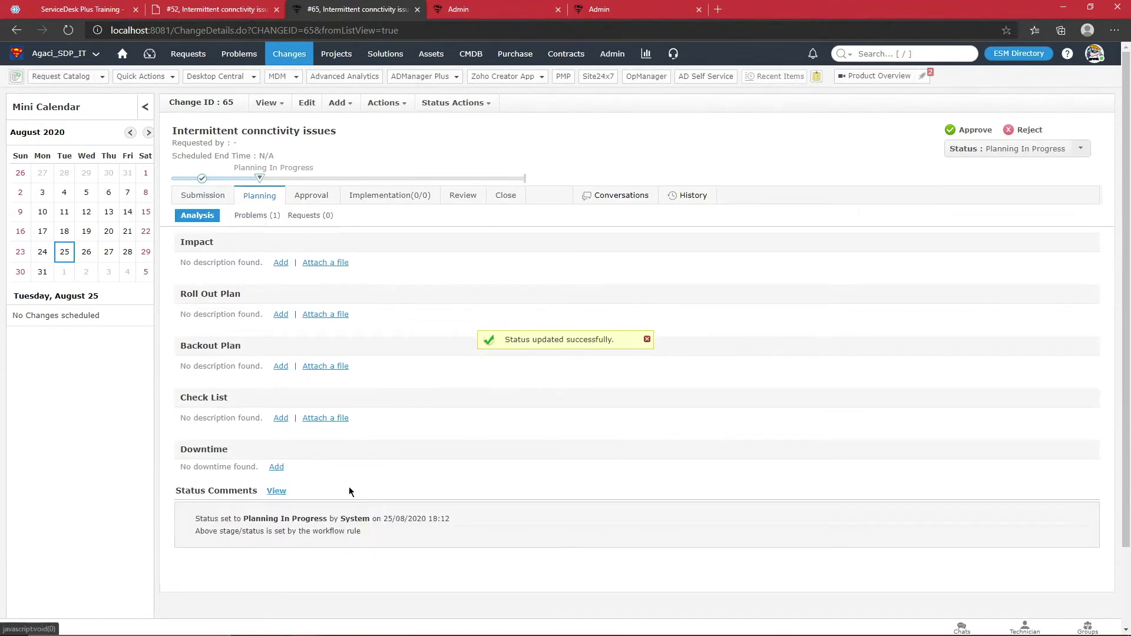
{"action": "mouse_move", "coordinate": [389, 529]}
{"action": "left_mouse_down"}
{"action": "mouse_move", "coordinate": [188, 532]}
{"action": "mouse_move", "coordinate": [183, 516]}
{"action": "mouse_move", "coordinate": [386, 538]}
{"action": "left_mouse_up"}
{"action": "left_click", "coordinate": [385, 537]}
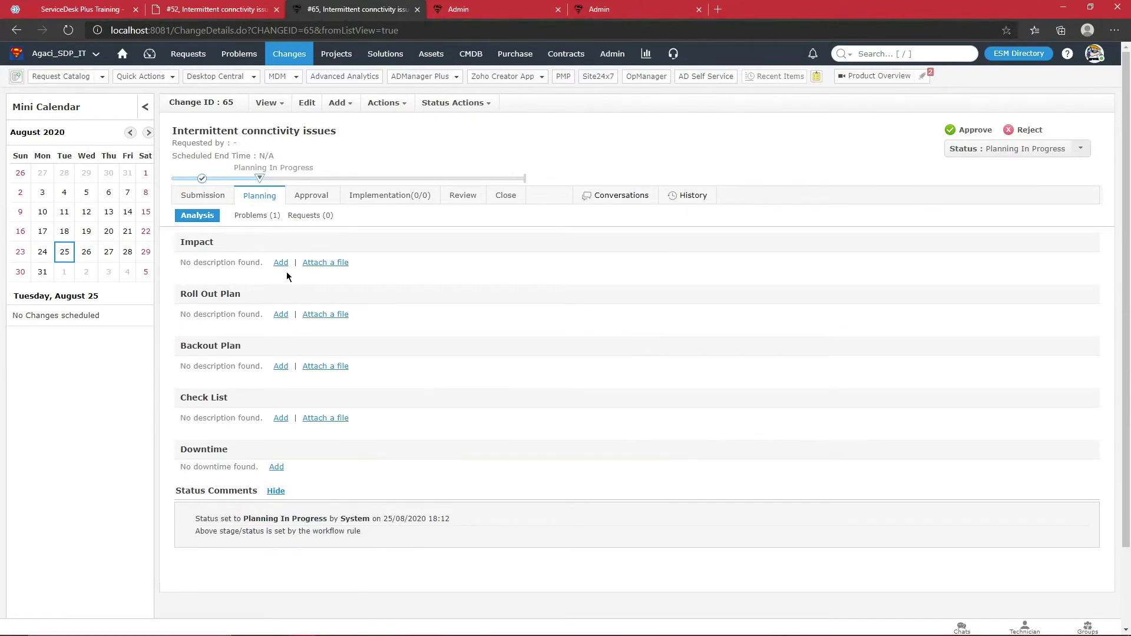
{"action": "scroll", "coordinate": [344, 307], "scroll_direction": "down", "scroll_amount": 2}
{"action": "left_click", "coordinate": [277, 398]}
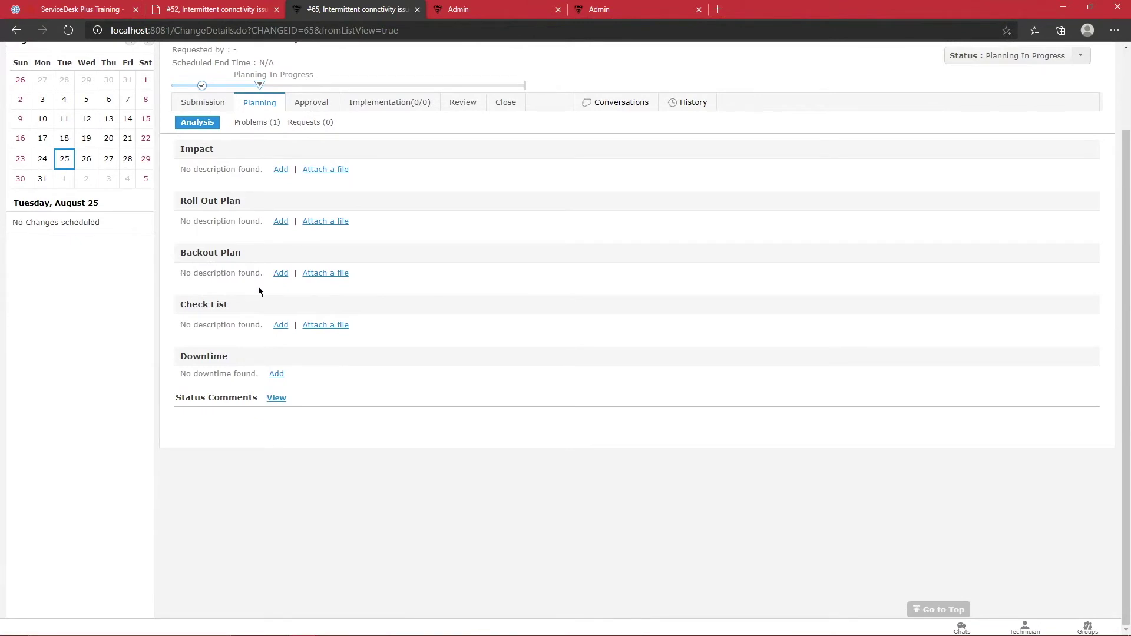
{"action": "scroll", "coordinate": [258, 291], "scroll_direction": "up", "scroll_amount": 2}
- Open the Check List editor and the file attachment window, closing both without saving
{"action": "left_click", "coordinate": [287, 422]}
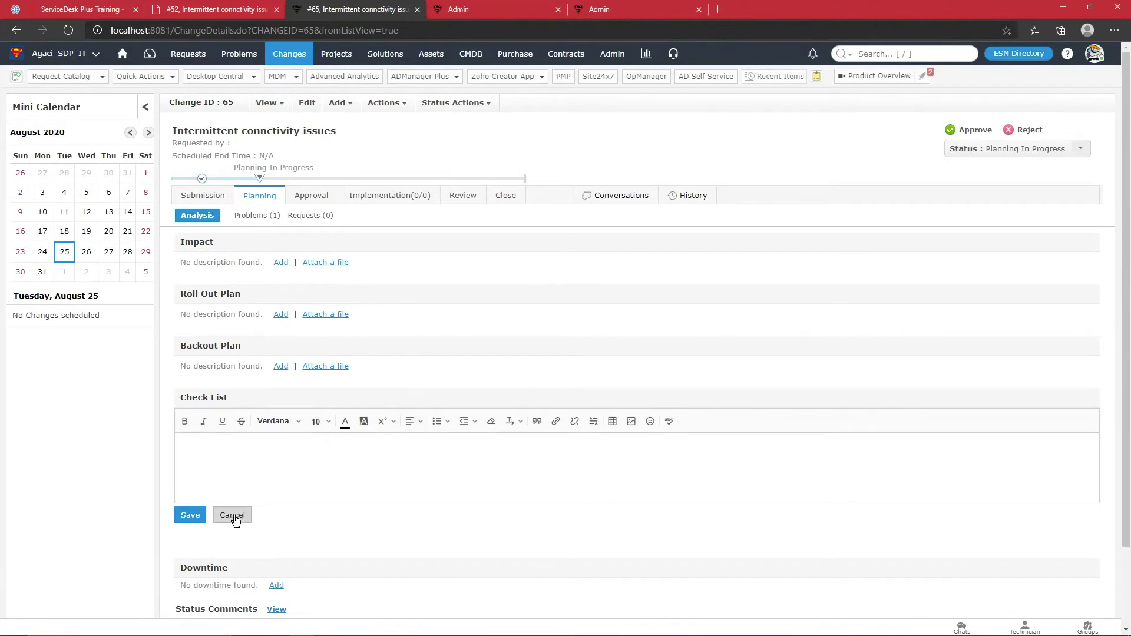
{"action": "left_click", "coordinate": [236, 467]}
{"action": "left_click", "coordinate": [236, 518]}
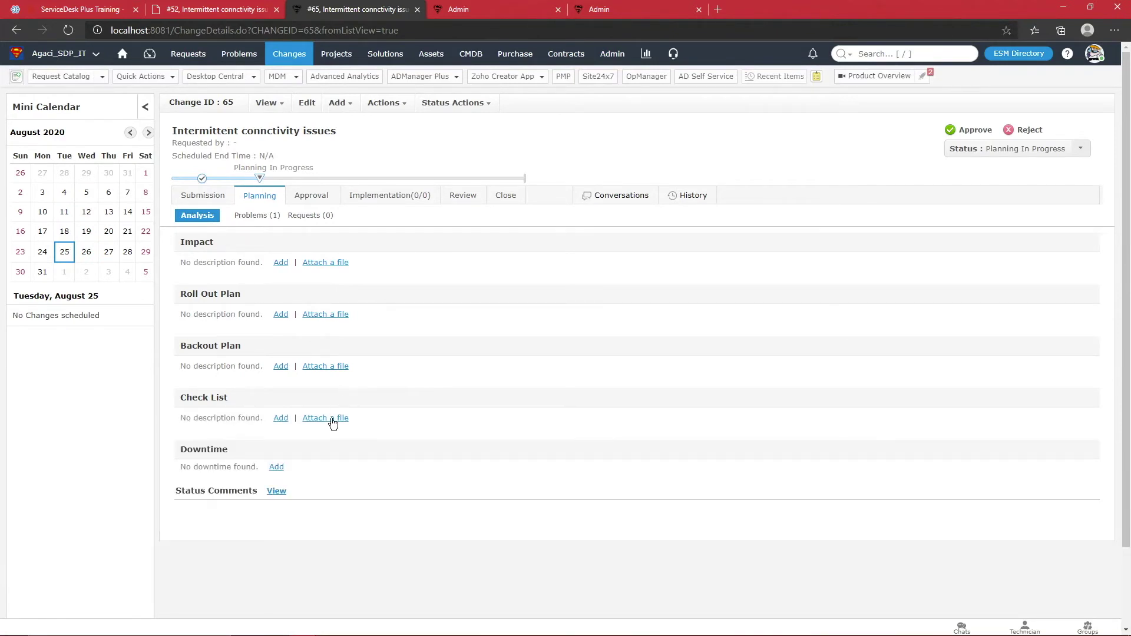
{"action": "left_click", "coordinate": [333, 420]}
{"action": "left_click", "coordinate": [300, 436]}
{"action": "left_click", "coordinate": [261, 218]}
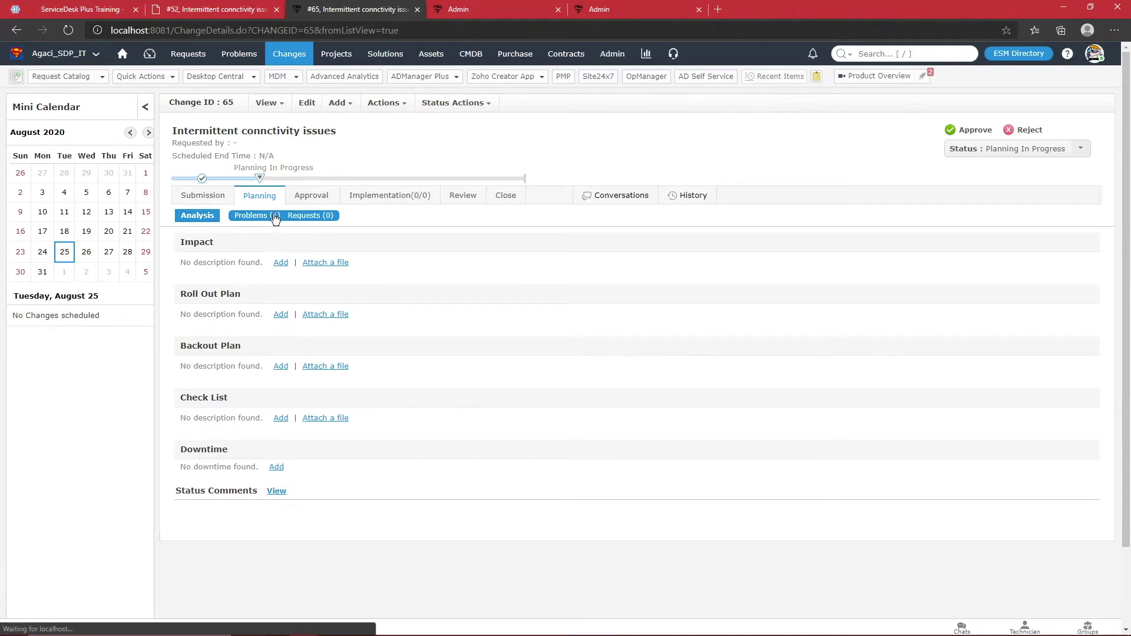
{"action": "scroll", "coordinate": [268, 221], "scroll_direction": "down", "scroll_amount": 2}
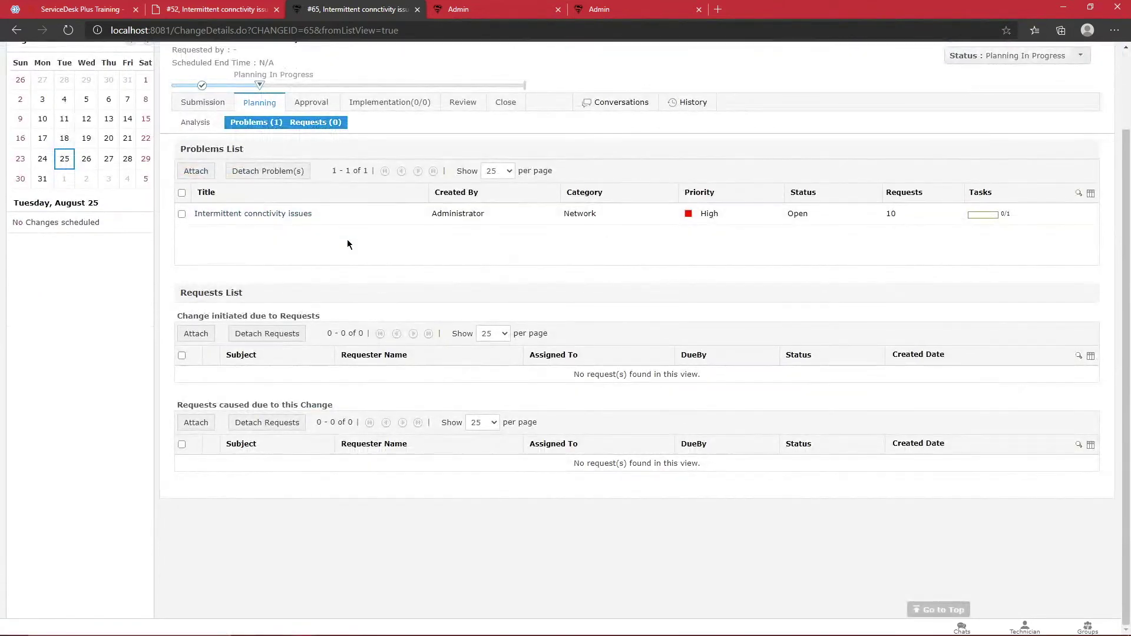
{"action": "scroll", "coordinate": [356, 244], "scroll_direction": "up", "scroll_amount": 2}
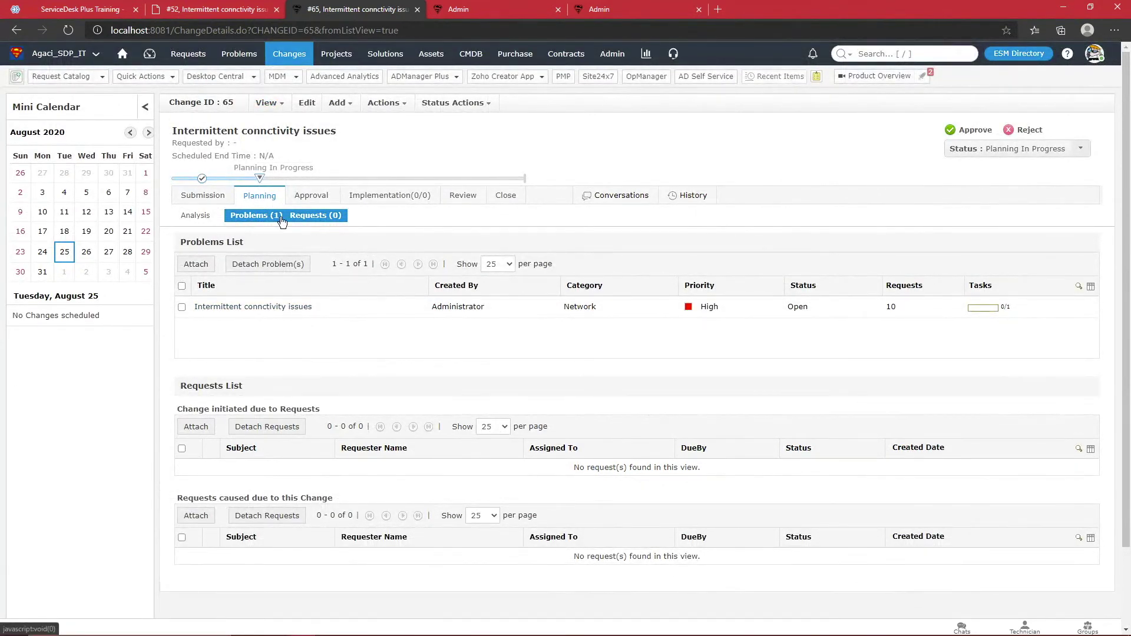
{"action": "scroll", "coordinate": [302, 312], "scroll_direction": "down", "scroll_amount": 2}
{"action": "scroll", "coordinate": [302, 312], "scroll_direction": "up", "scroll_amount": 2}
{"action": "scroll", "coordinate": [309, 293], "scroll_direction": "down", "scroll_amount": 2}
{"action": "scroll", "coordinate": [316, 260], "scroll_direction": "up", "scroll_amount": 2}
{"action": "mouse_move", "coordinate": [304, 220]}
{"action": "triple_click", "coordinate": [273, 379]}
{"action": "left_click", "coordinate": [273, 376]}
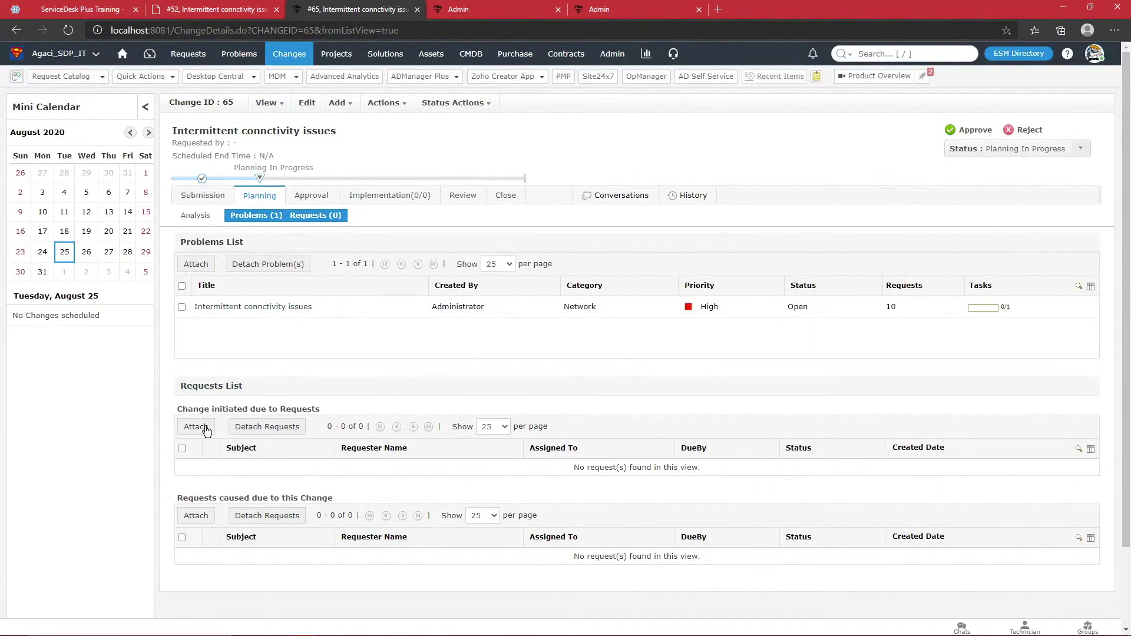
{"action": "left_click", "coordinate": [201, 426]}
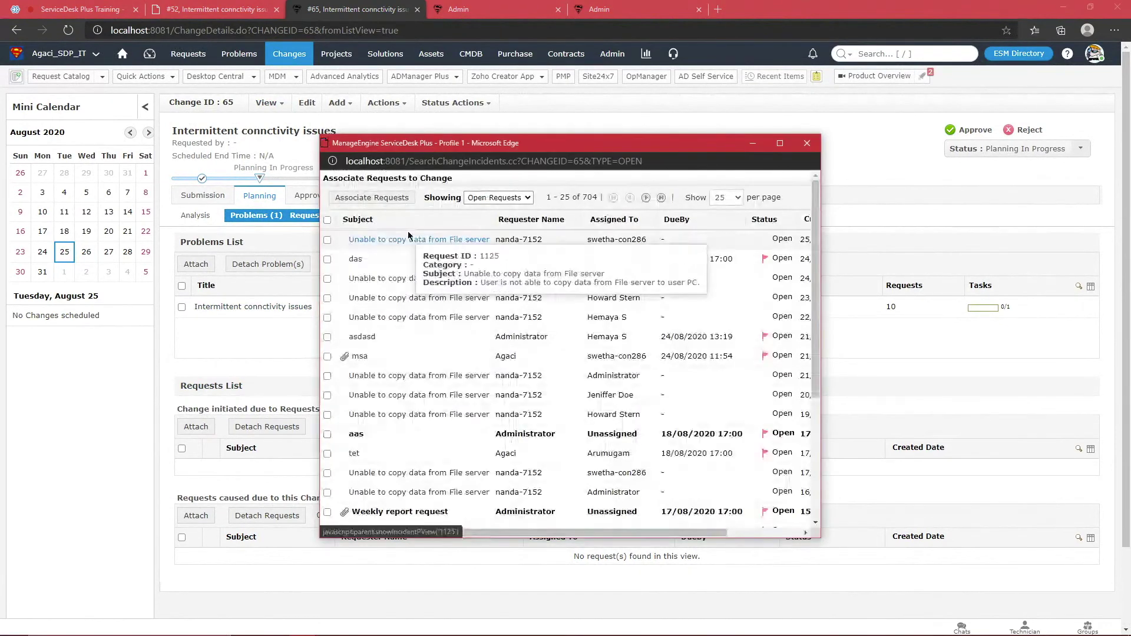
{"action": "left_click", "coordinate": [806, 144]}
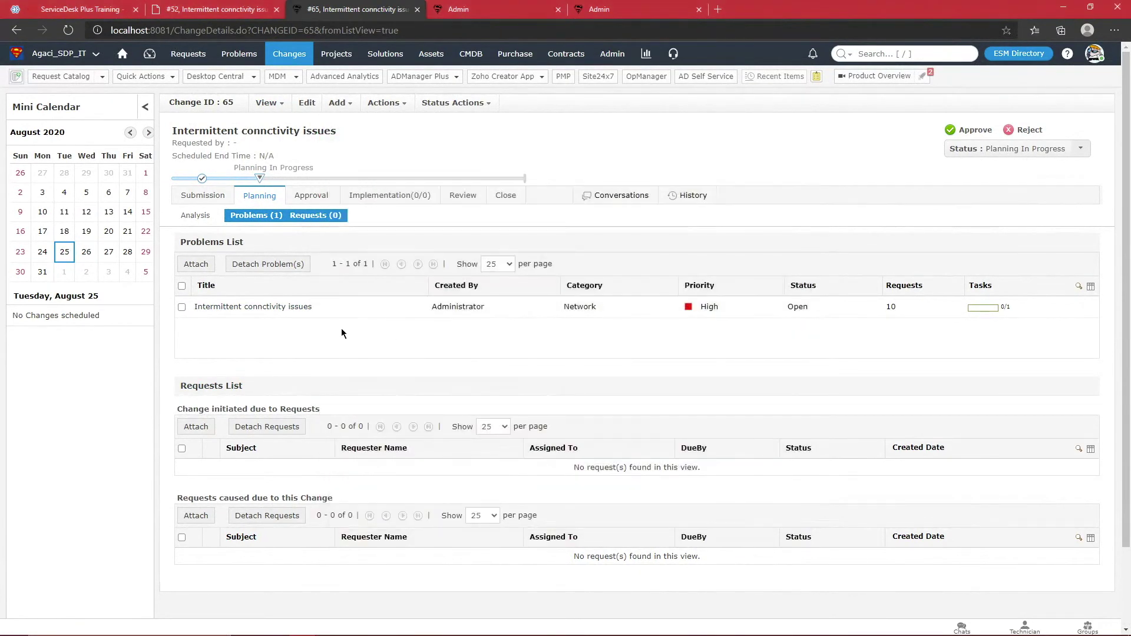
{"action": "left_click", "coordinate": [241, 307]}
{"action": "key", "text": "ctrl+Tab"}
{"action": "scroll", "coordinate": [352, 319], "scroll_direction": "down", "scroll_amount": 2}
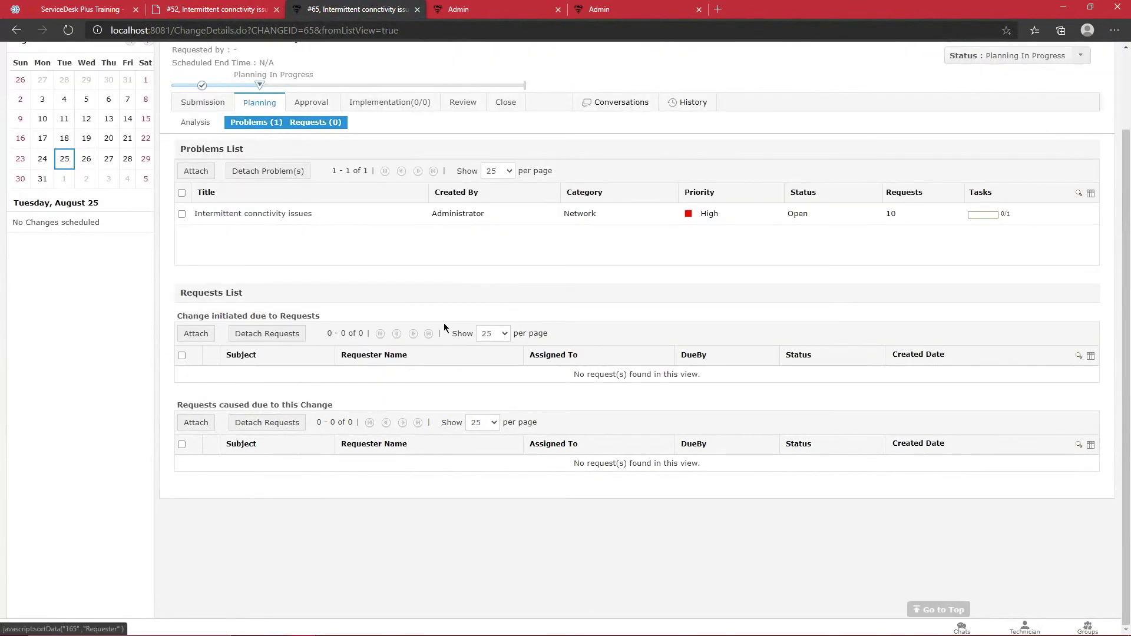
{"action": "scroll", "coordinate": [460, 286], "scroll_direction": "up", "scroll_amount": 2}
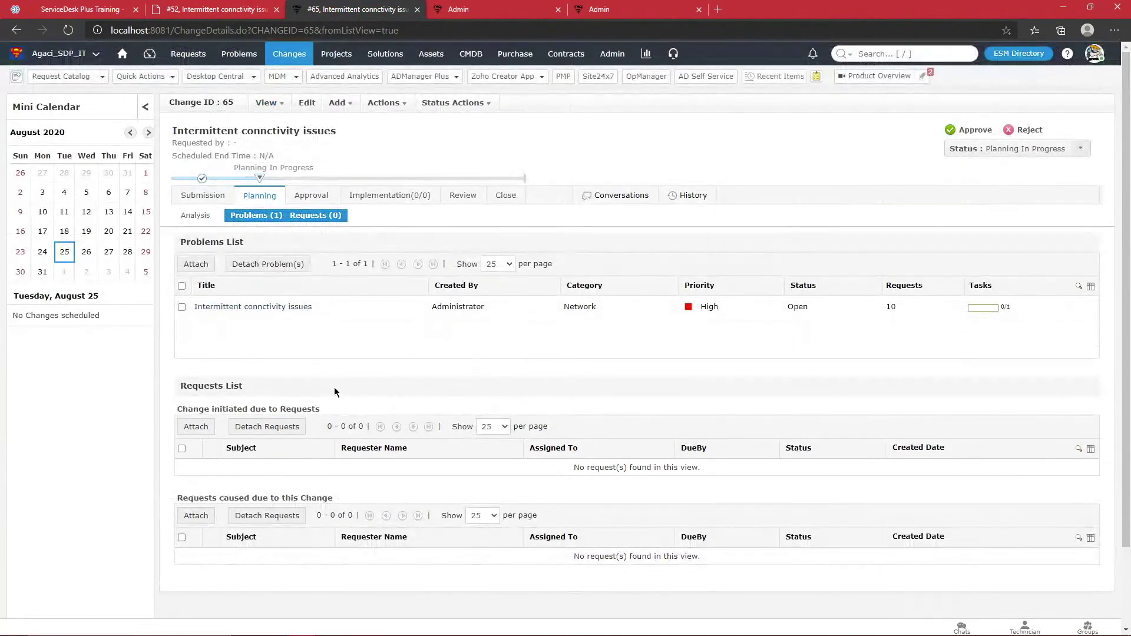
{"action": "left_click", "coordinate": [200, 216]}
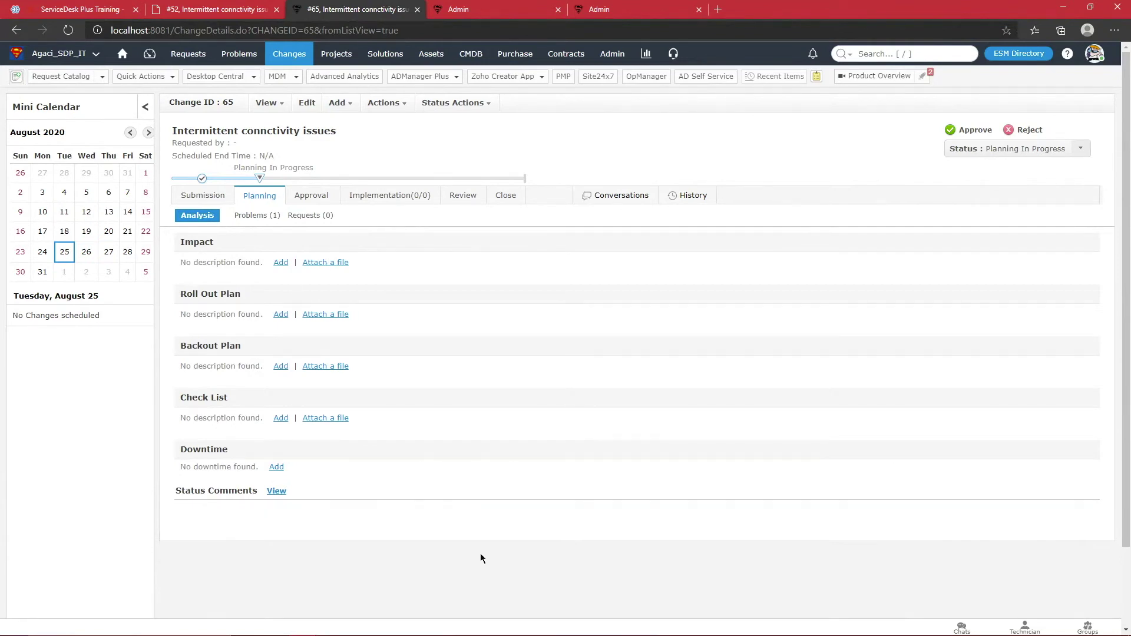
- Approve change 65's planning stage with comment 'tst', moving it to Approval Pending
{"action": "left_click", "coordinate": [323, 200]}
{"action": "left_click", "coordinate": [262, 196]}
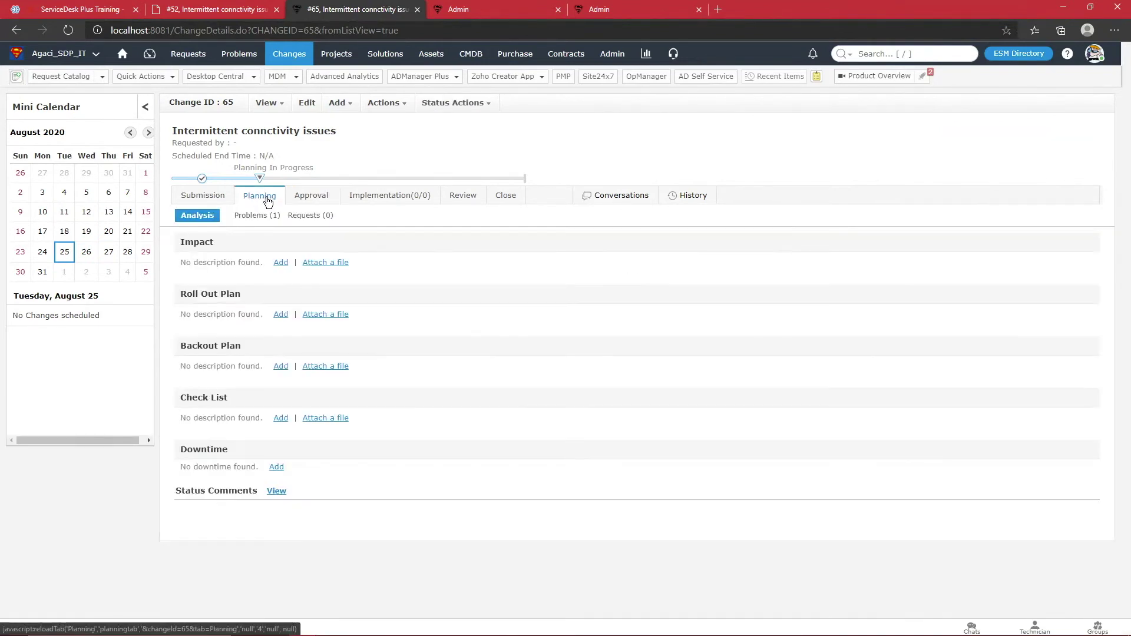
{"action": "left_click", "coordinate": [958, 130]}
{"action": "type", "text": "tst"}
{"action": "left_click", "coordinate": [481, 378]}
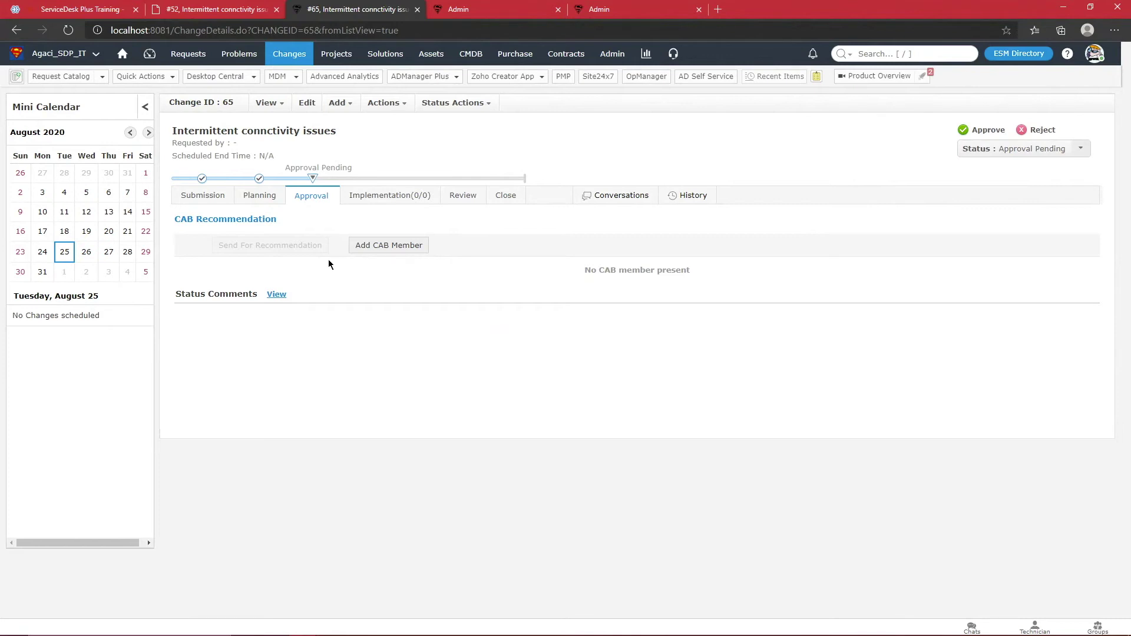
- Start adding CAB members and choose the Level 1 CAB
{"action": "left_click", "coordinate": [398, 251]}
{"action": "left_click", "coordinate": [401, 299]}
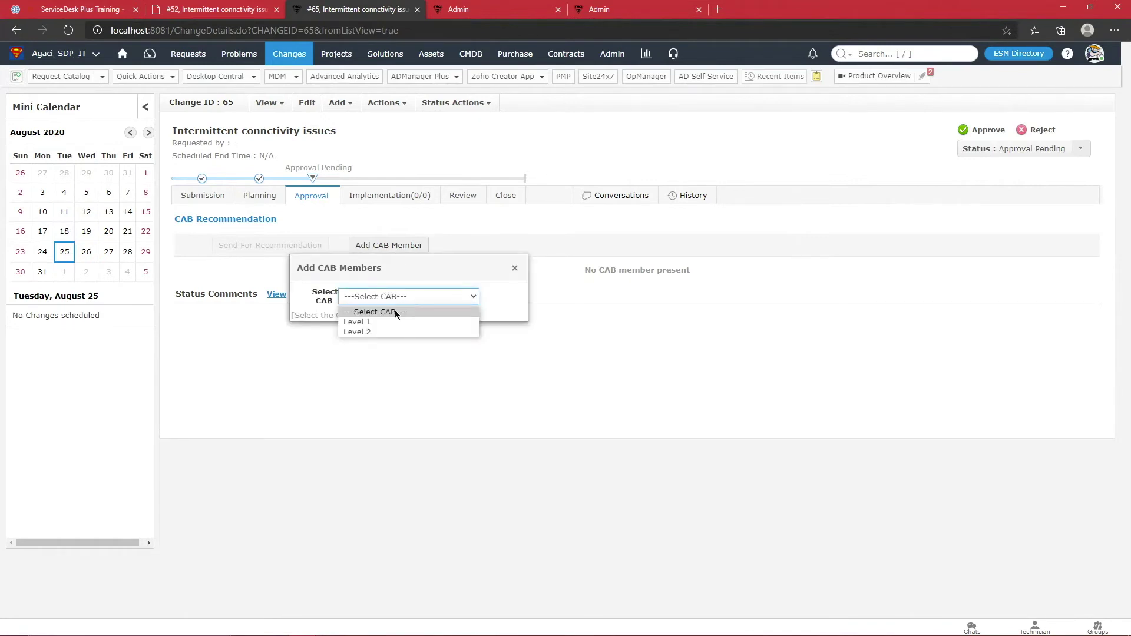
{"action": "left_click", "coordinate": [389, 323]}
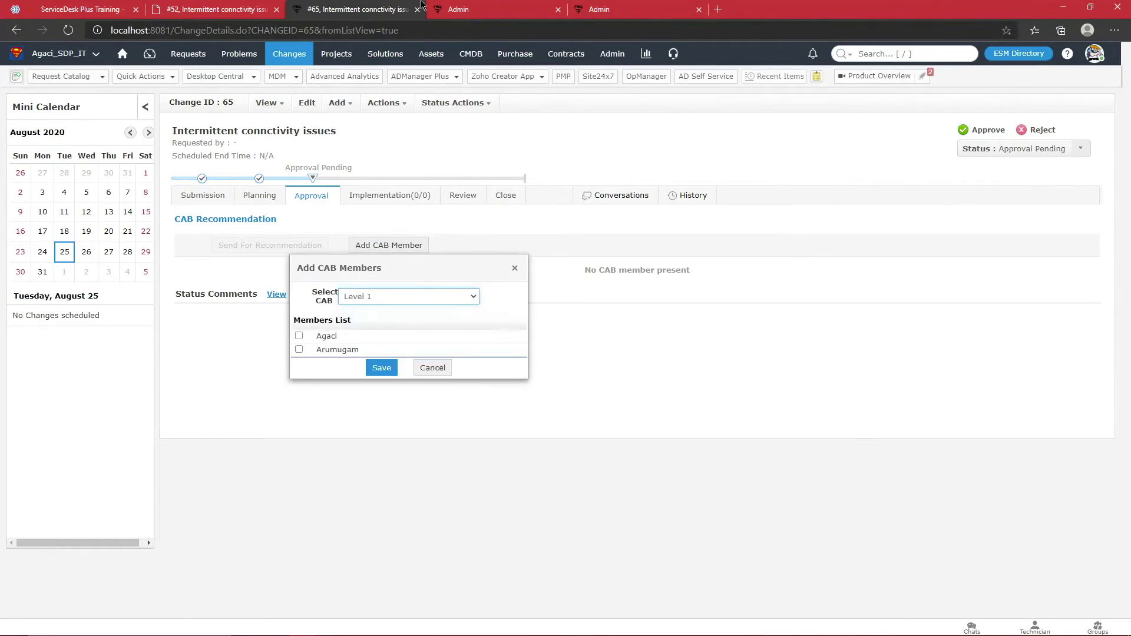
{"action": "left_click", "coordinate": [457, 10]}
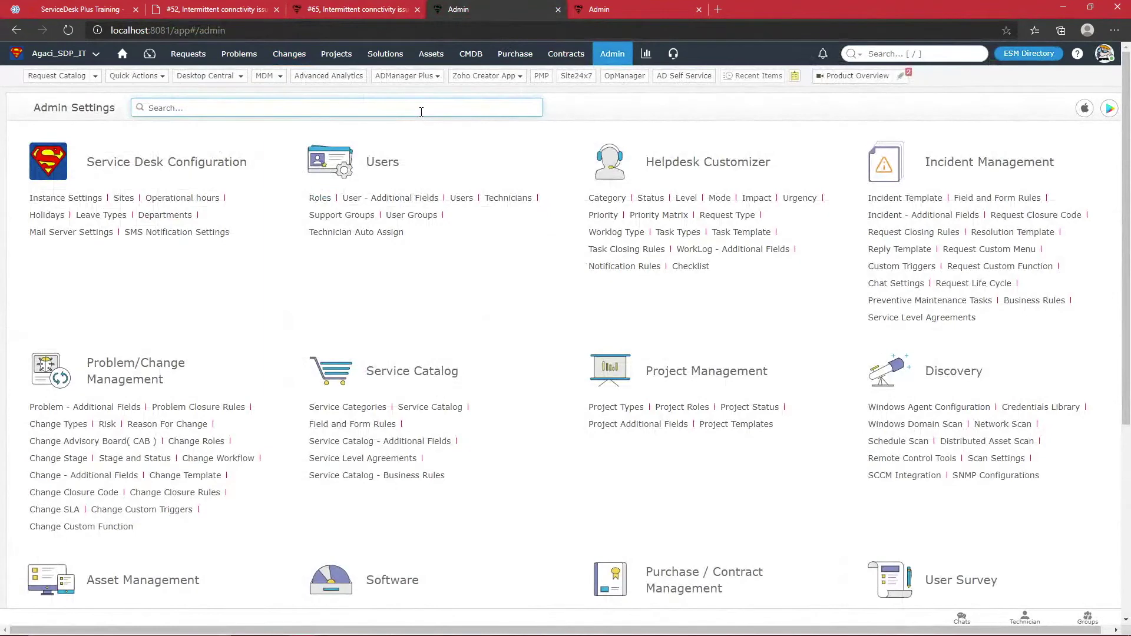
- Review the Level 1 Change Advisory Board's members in Admin Settings
{"action": "type", "text": "ca"}
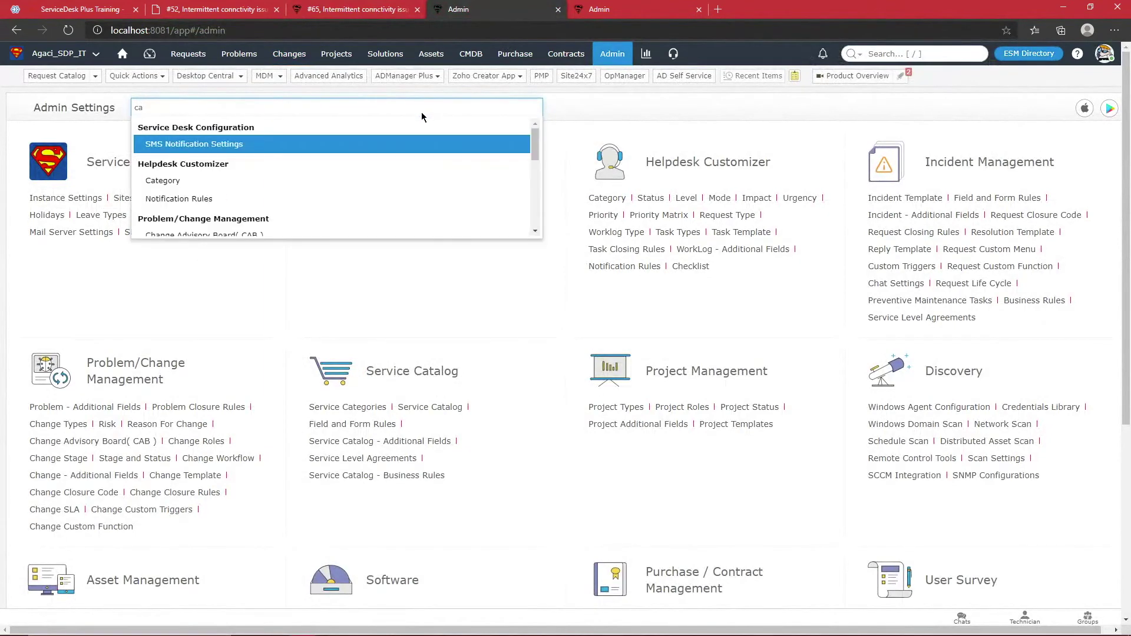
{"action": "type", "text": "b"}
{"action": "key", "text": "Return"}
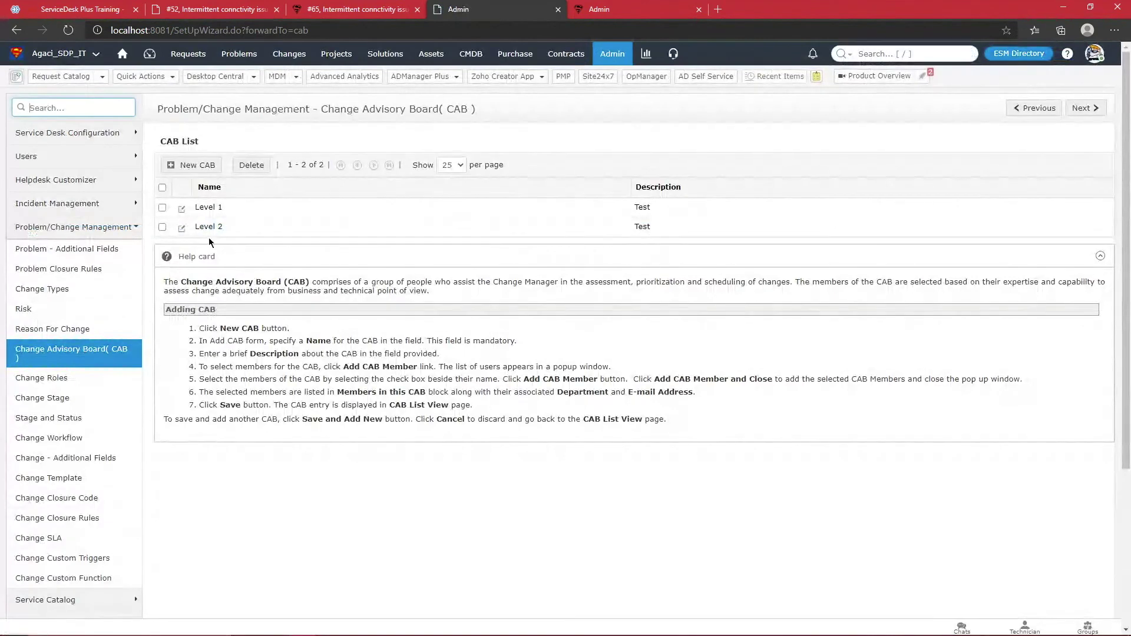
{"action": "left_click", "coordinate": [205, 208]}
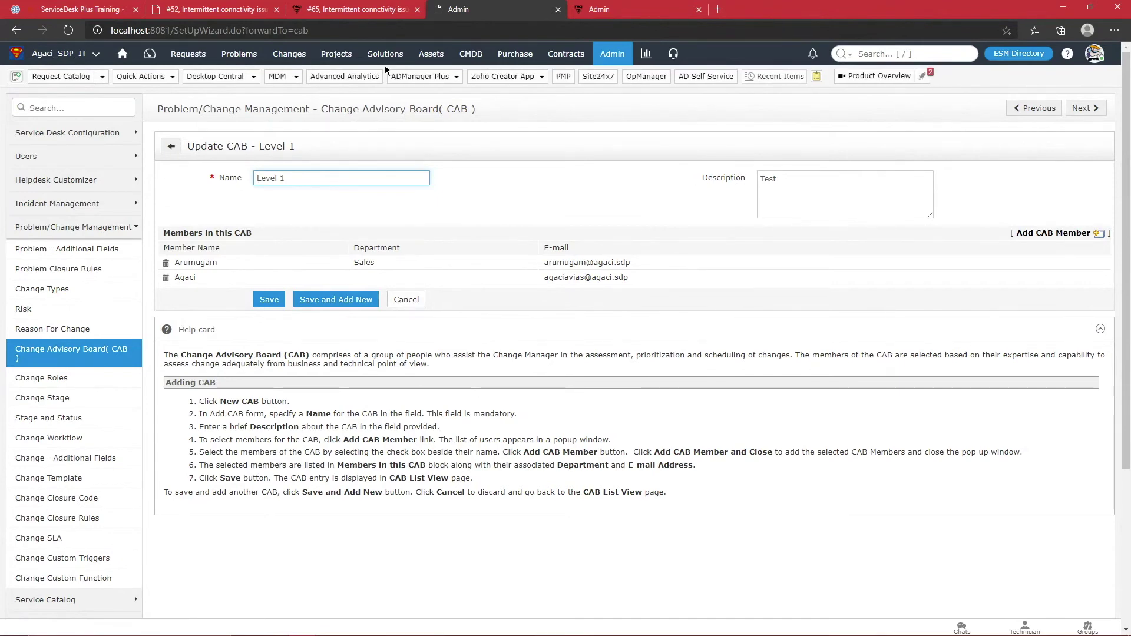
- Tick both Level 1 members for change 65 and save them as CAB members
{"action": "left_click", "coordinate": [361, 9]}
{"action": "left_click", "coordinate": [299, 335]}
{"action": "left_click", "coordinate": [299, 349]}
{"action": "left_click", "coordinate": [382, 369]}
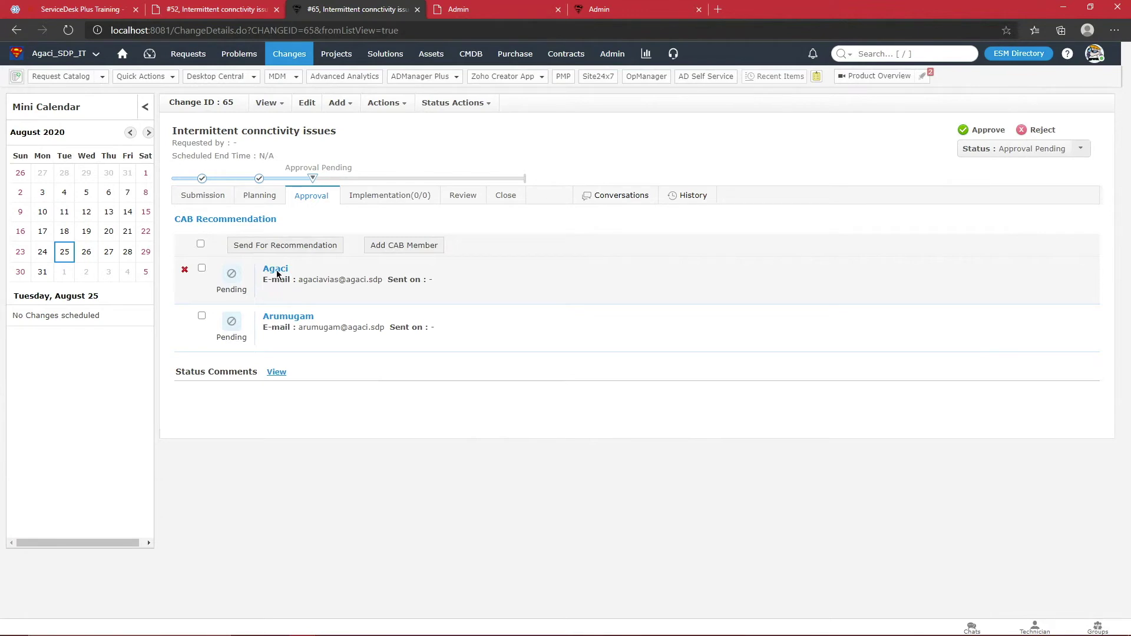
- Review the SDGeneral workflow configuration, highlighting its auto-approve when all CAB members recommend setting
{"action": "left_click", "coordinate": [624, 59]}
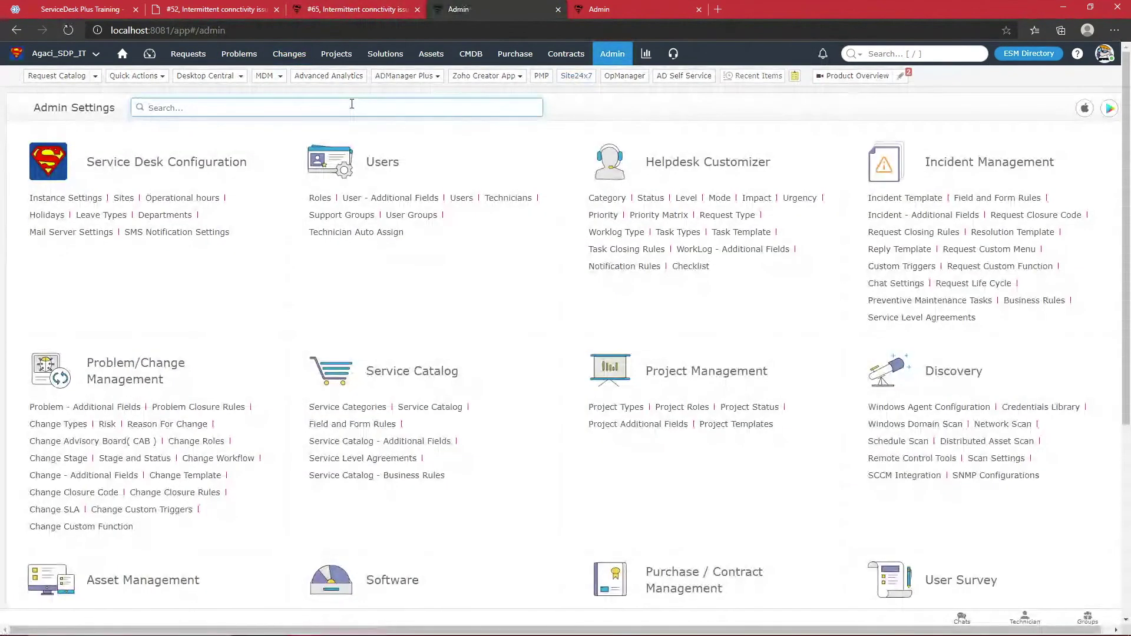
{"action": "type", "text": "chan"}
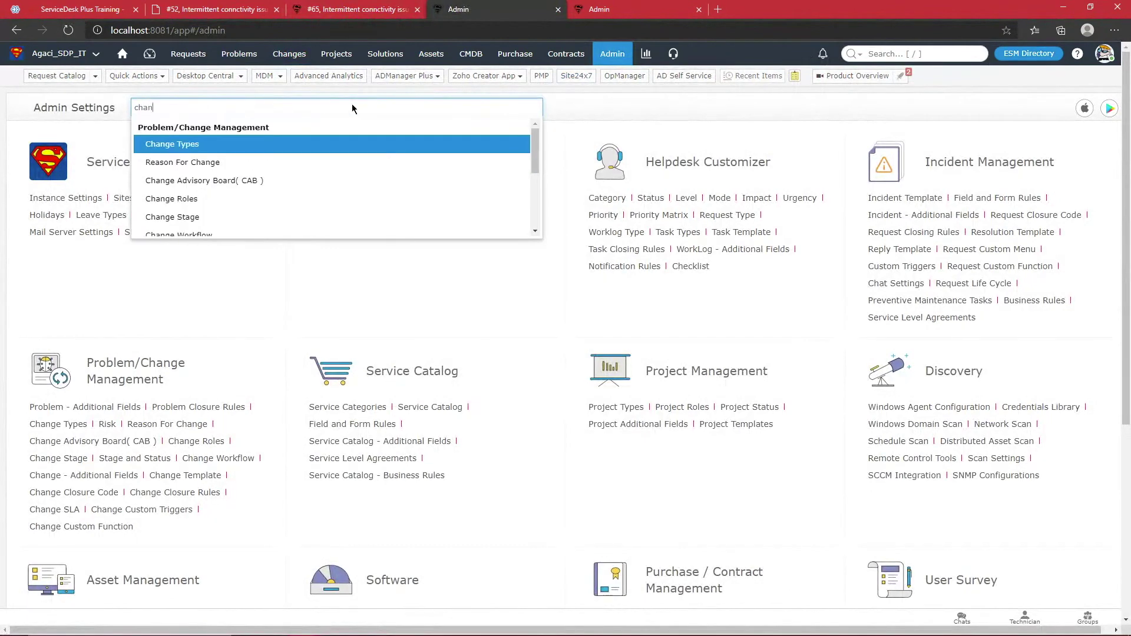
{"action": "type", "text": "ge w"}
{"action": "key", "text": "Return"}
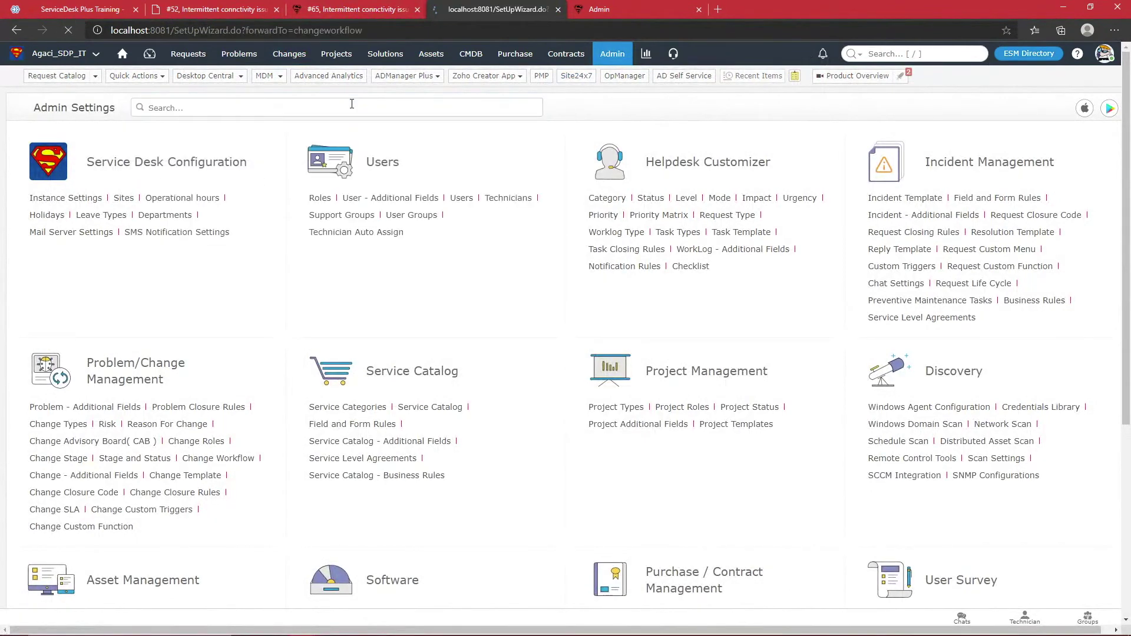
{"action": "left_click", "coordinate": [726, 222]}
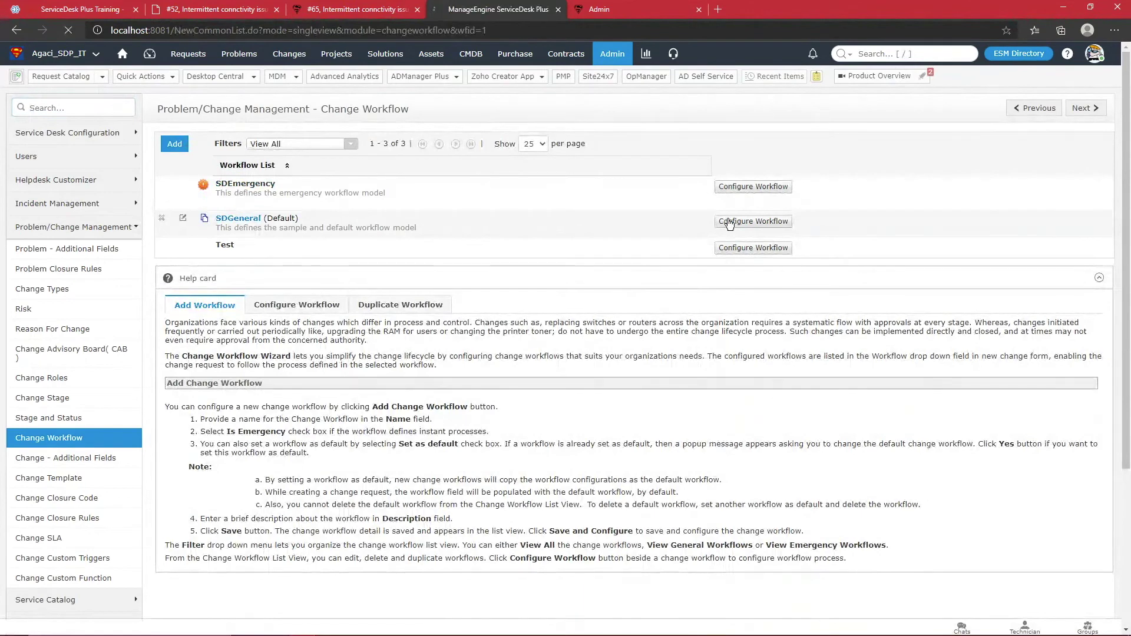
{"action": "left_click", "coordinate": [175, 260]}
{"action": "left_click_drag", "start_coordinate": [284, 232], "coordinate": [306, 257]}
{"action": "left_click_drag", "start_coordinate": [427, 263], "coordinate": [447, 263]}
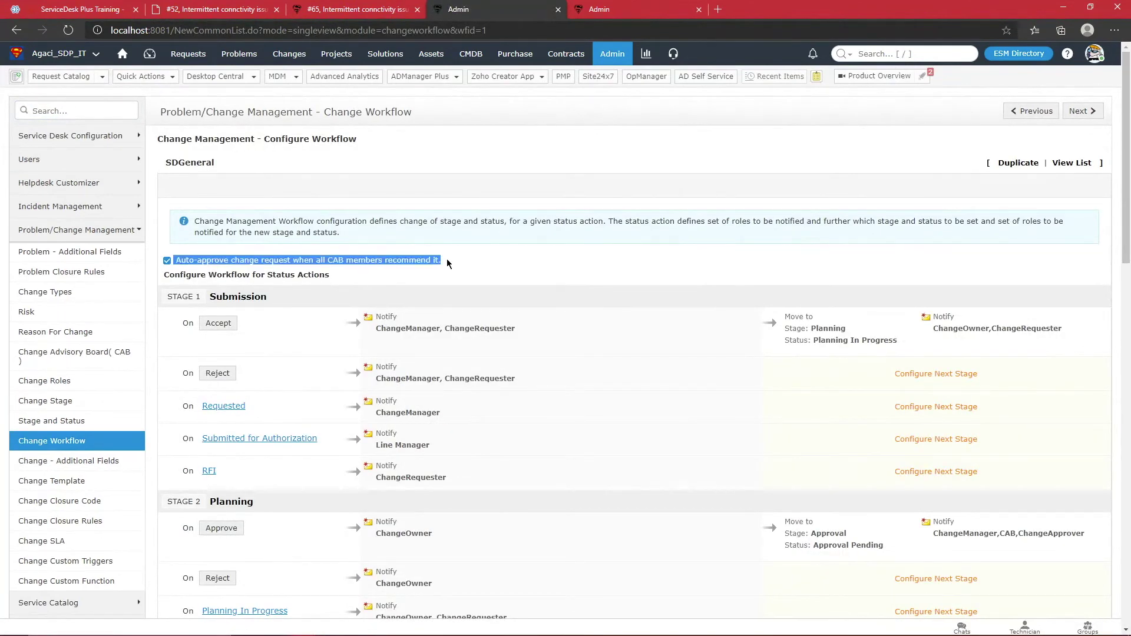
{"action": "left_click", "coordinate": [448, 263]}
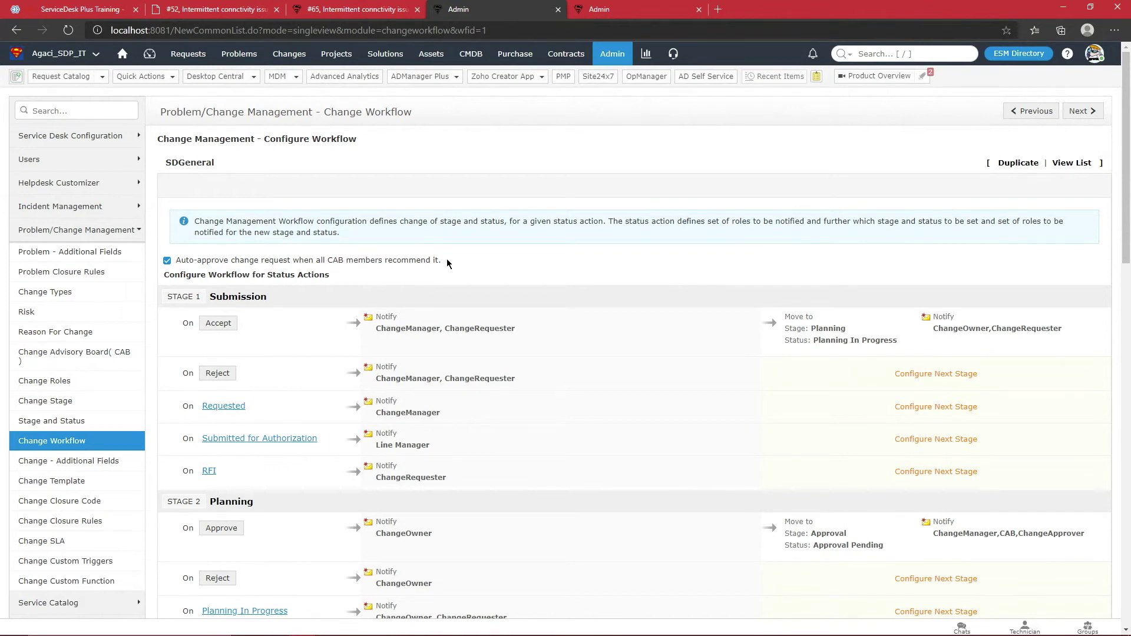
{"action": "left_click_drag", "start_coordinate": [448, 263], "coordinate": [168, 262]}
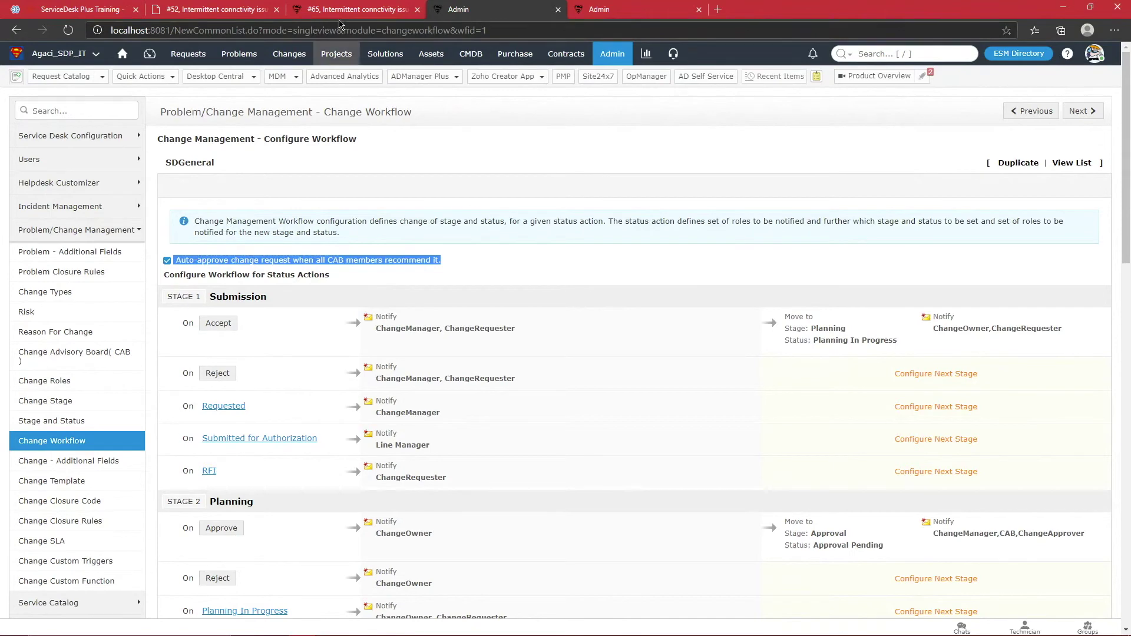
{"action": "left_click", "coordinate": [348, 9]}
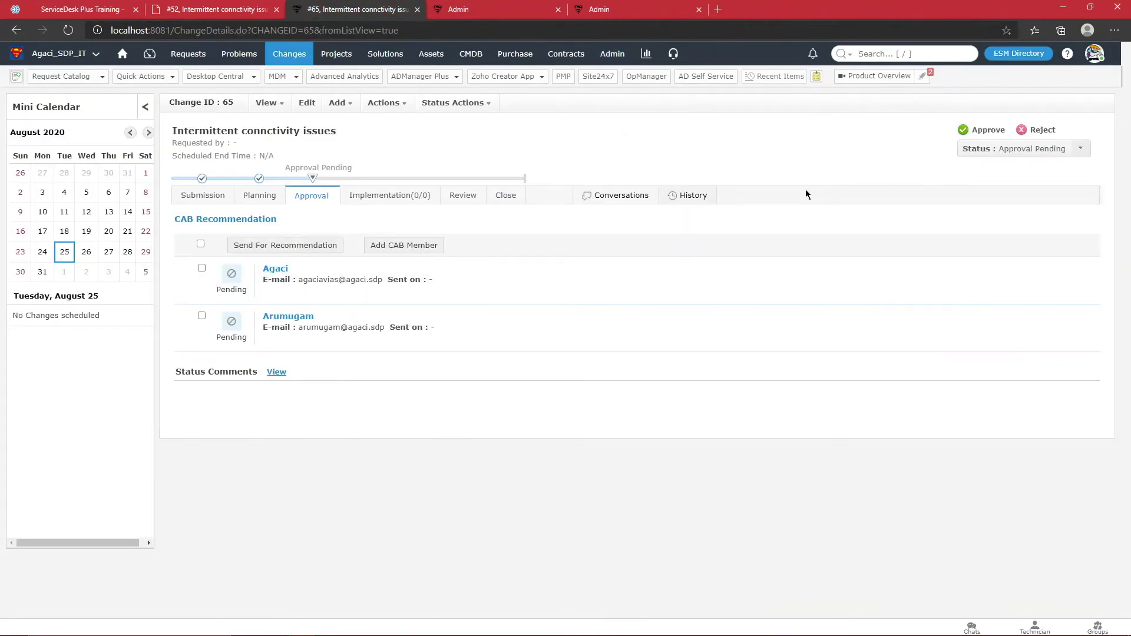
- Approve change 65 with comment 'tsst', moving it to Implementation In Progress
{"action": "left_click", "coordinate": [977, 132]}
{"action": "type", "text": "tsst"}
{"action": "left_click", "coordinate": [479, 378]}
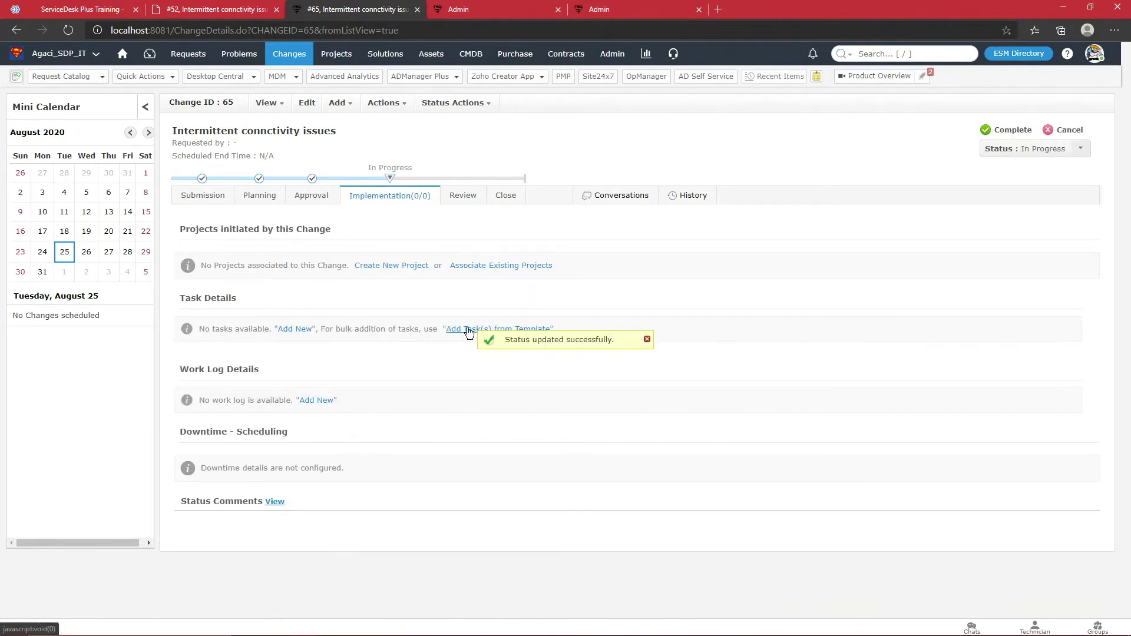
{"action": "left_click", "coordinate": [646, 340]}
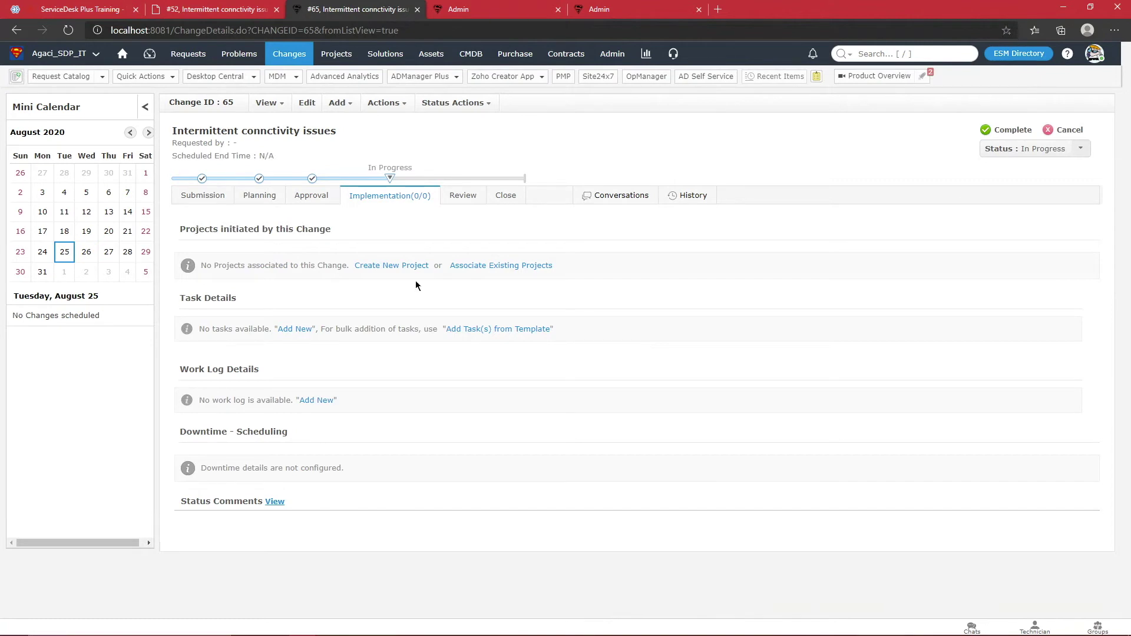
- Look over existing projects without associating any, then start a new task under Task Details
{"action": "triple_click", "coordinate": [192, 229]}
{"action": "left_click", "coordinate": [371, 260]}
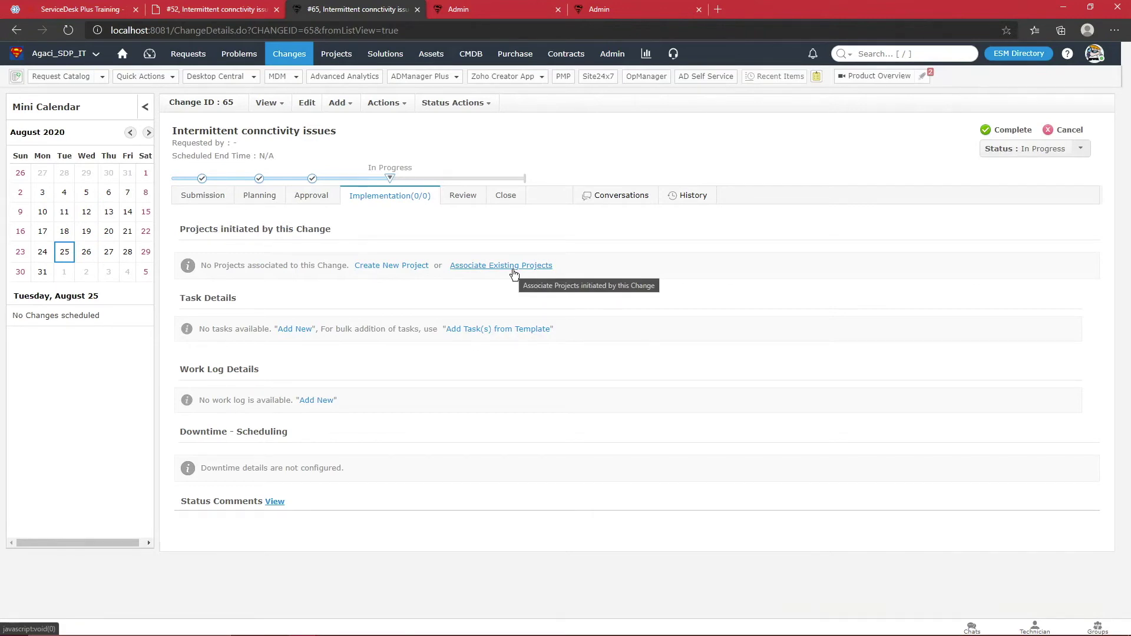
{"action": "left_click", "coordinate": [493, 266]}
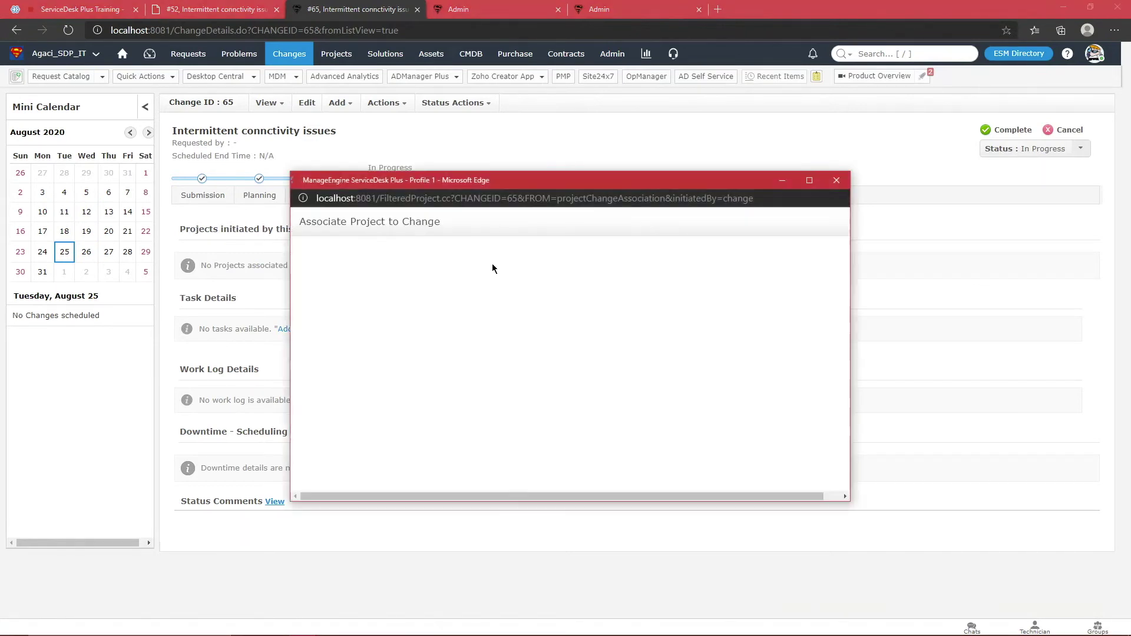
{"action": "left_click", "coordinate": [836, 180]}
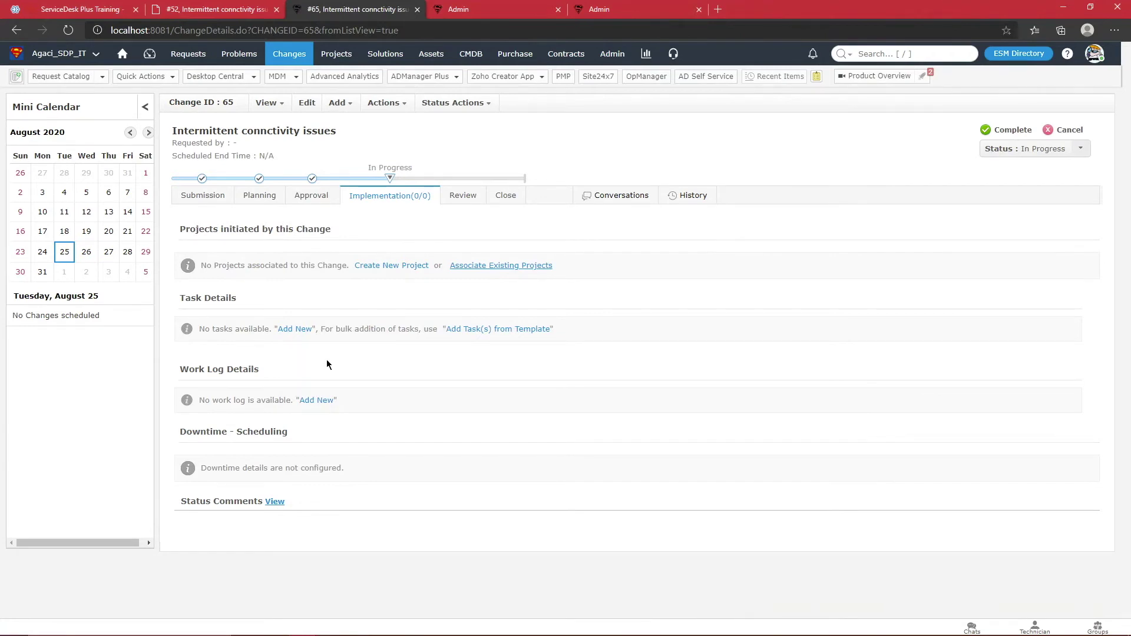
{"action": "left_click", "coordinate": [292, 333]}
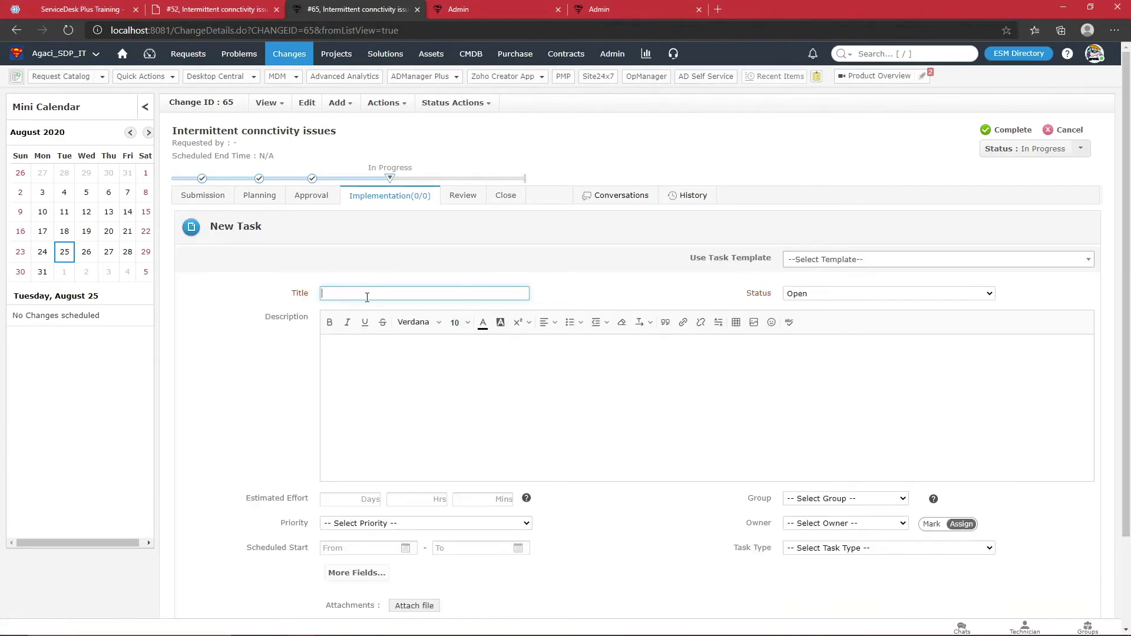
- Save a task titled 'Vendor' with owner Administrator to change 65's implementation
{"action": "scroll", "coordinate": [399, 282], "scroll_direction": "down", "scroll_amount": 2}
{"action": "scroll", "coordinate": [399, 281], "scroll_direction": "up", "scroll_amount": 2}
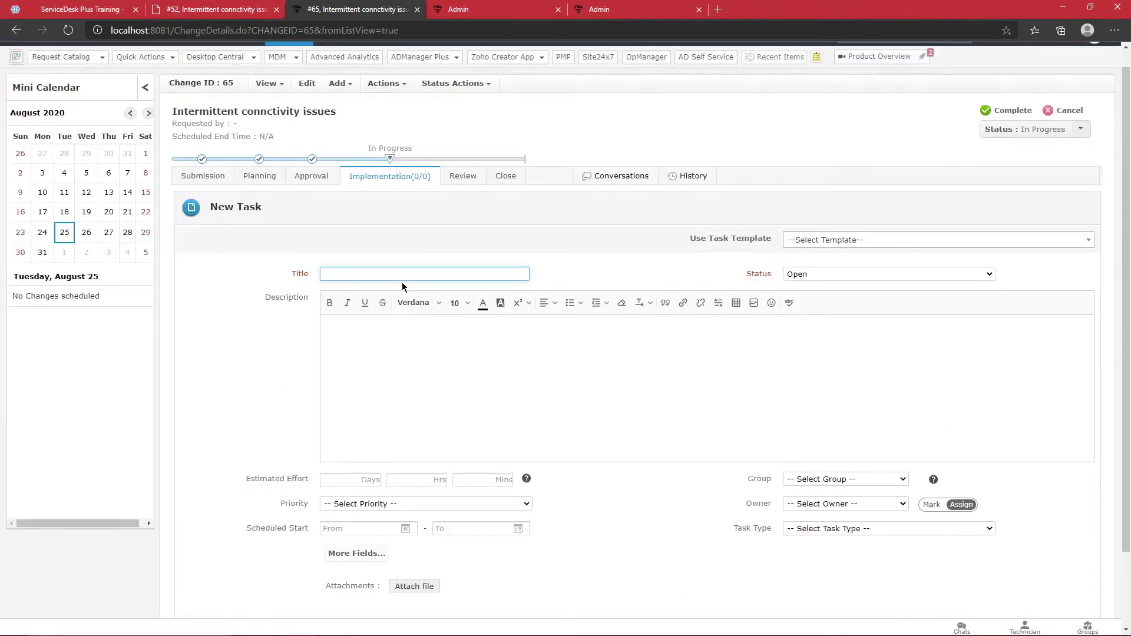
{"action": "left_click", "coordinate": [843, 505]}
{"action": "left_click", "coordinate": [440, 275]}
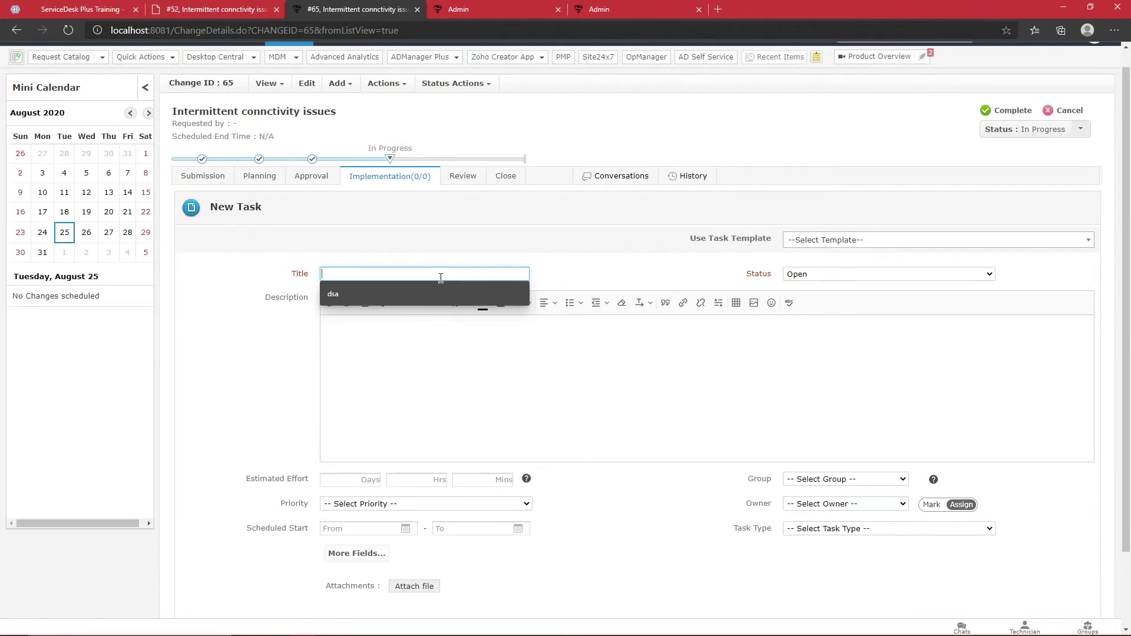
{"action": "type", "text": "Vendor"}
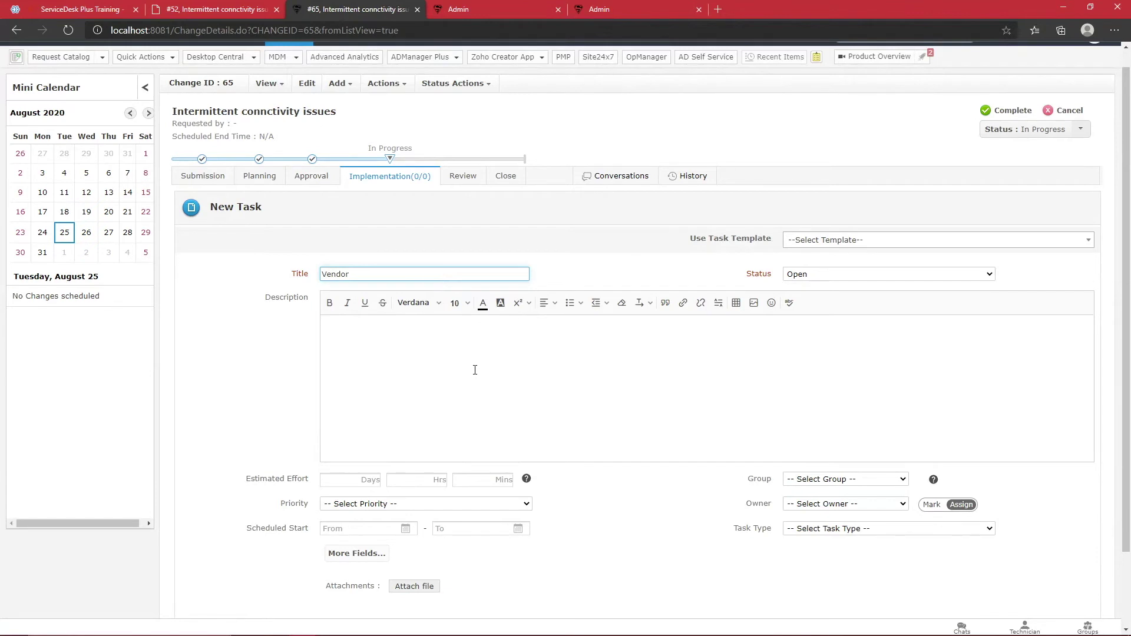
{"action": "scroll", "coordinate": [749, 442], "scroll_direction": "down", "scroll_amount": 2}
{"action": "left_click", "coordinate": [837, 415]}
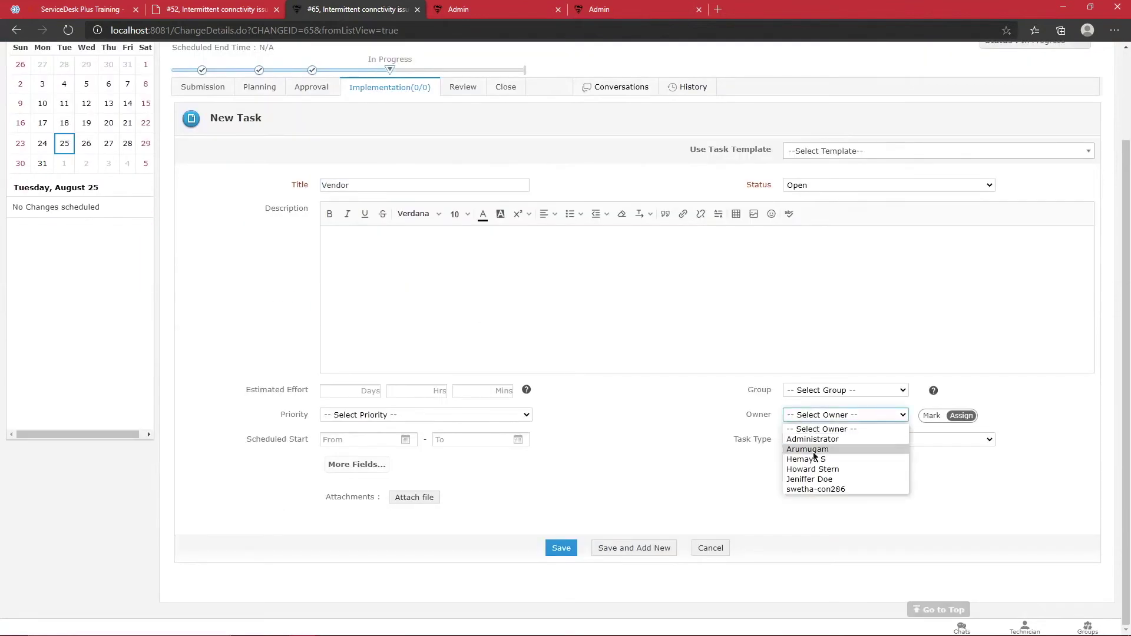
{"action": "left_click", "coordinate": [824, 398]}
{"action": "left_click", "coordinate": [822, 396]}
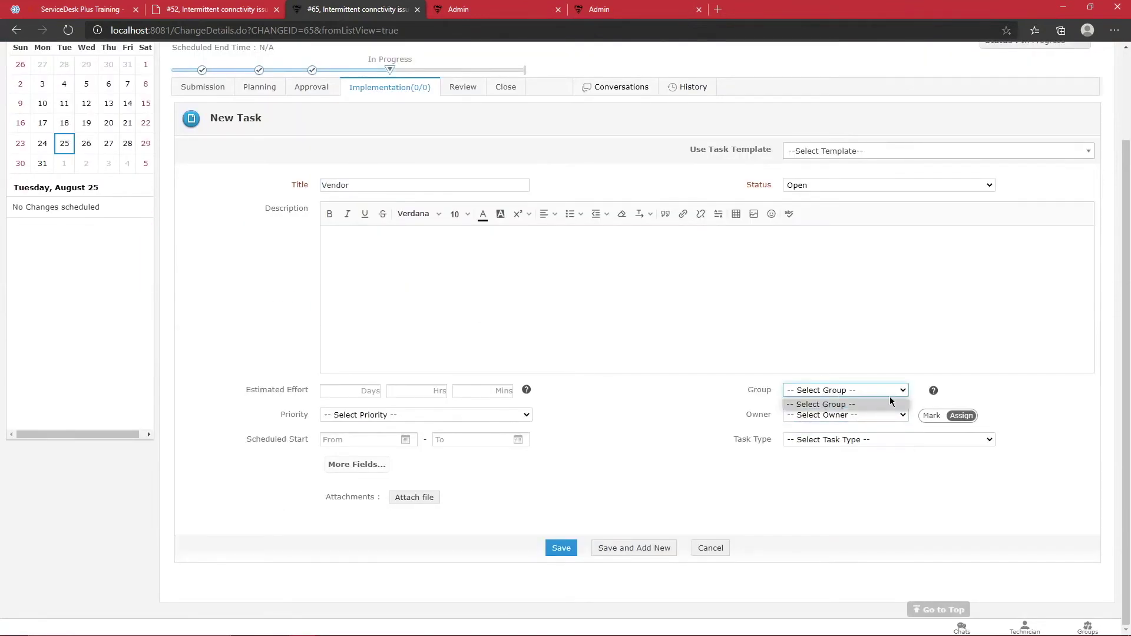
{"action": "left_click", "coordinate": [843, 415]}
{"action": "left_click", "coordinate": [814, 439]}
{"action": "left_click", "coordinate": [559, 549]}
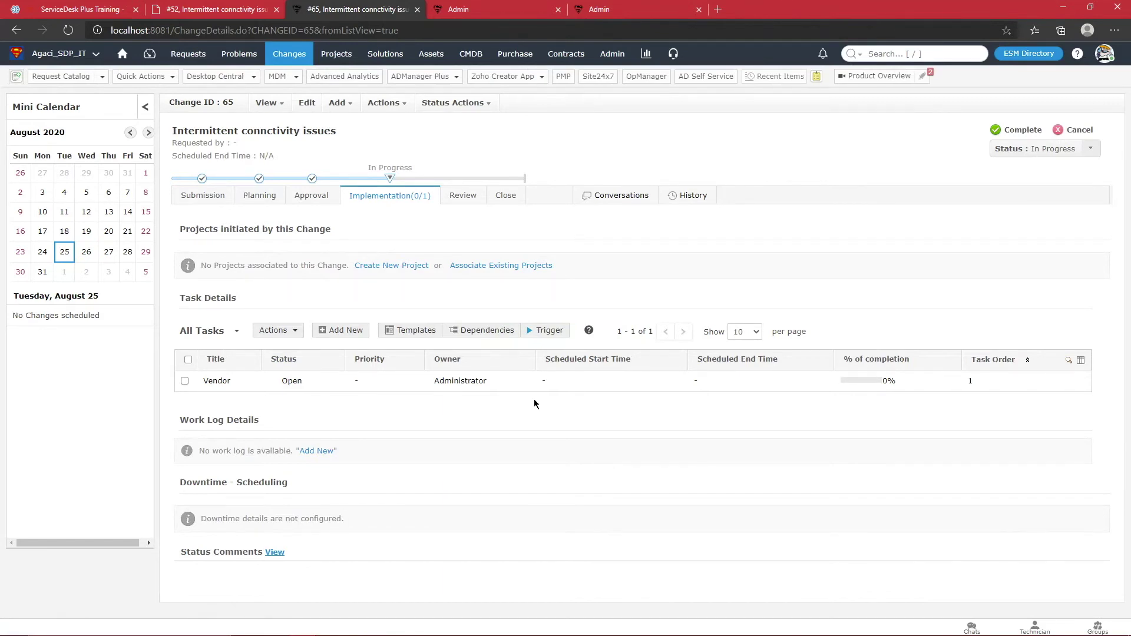
{"action": "mouse_move", "coordinate": [854, 378]}
{"action": "left_click", "coordinate": [242, 7]}
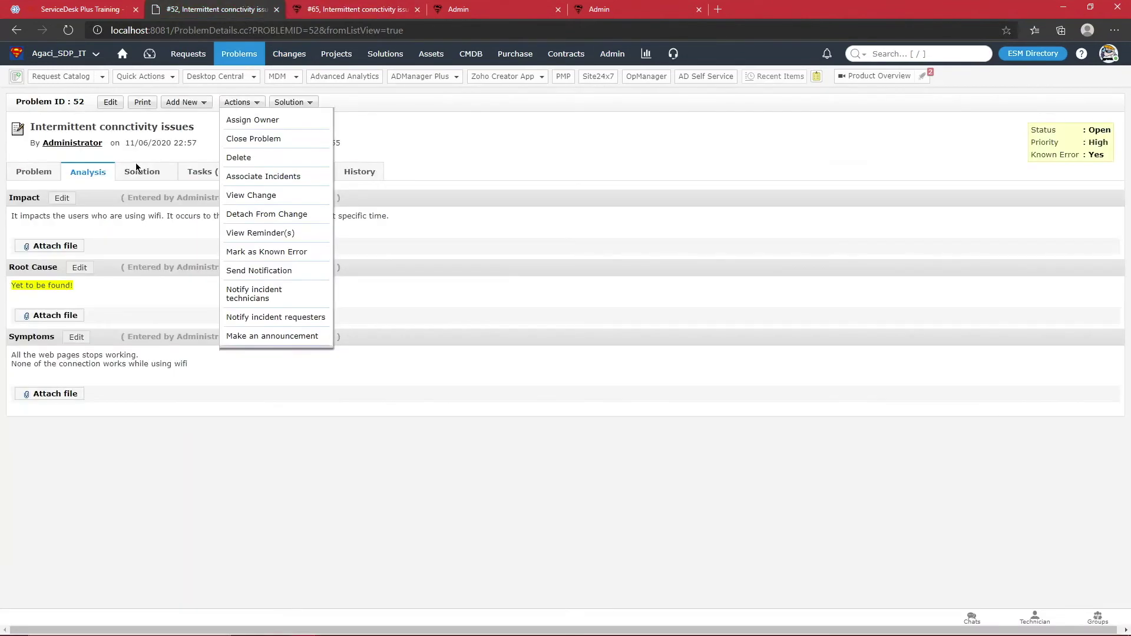
{"action": "left_click", "coordinate": [142, 171]}
{"action": "left_click", "coordinate": [200, 174]}
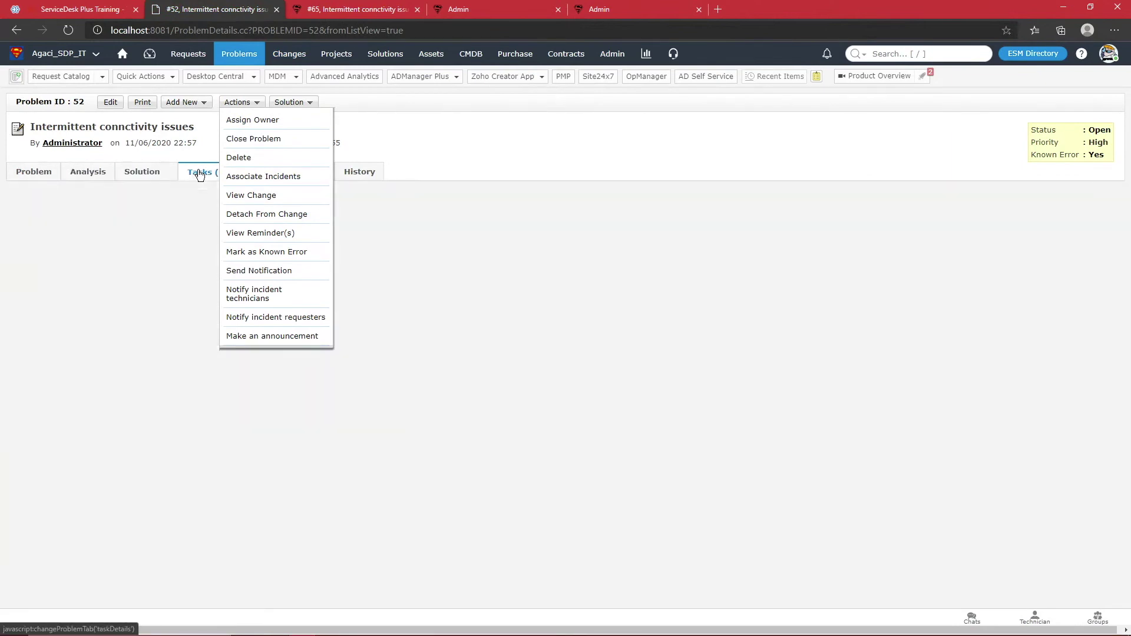
{"action": "left_click", "coordinate": [352, 8]}
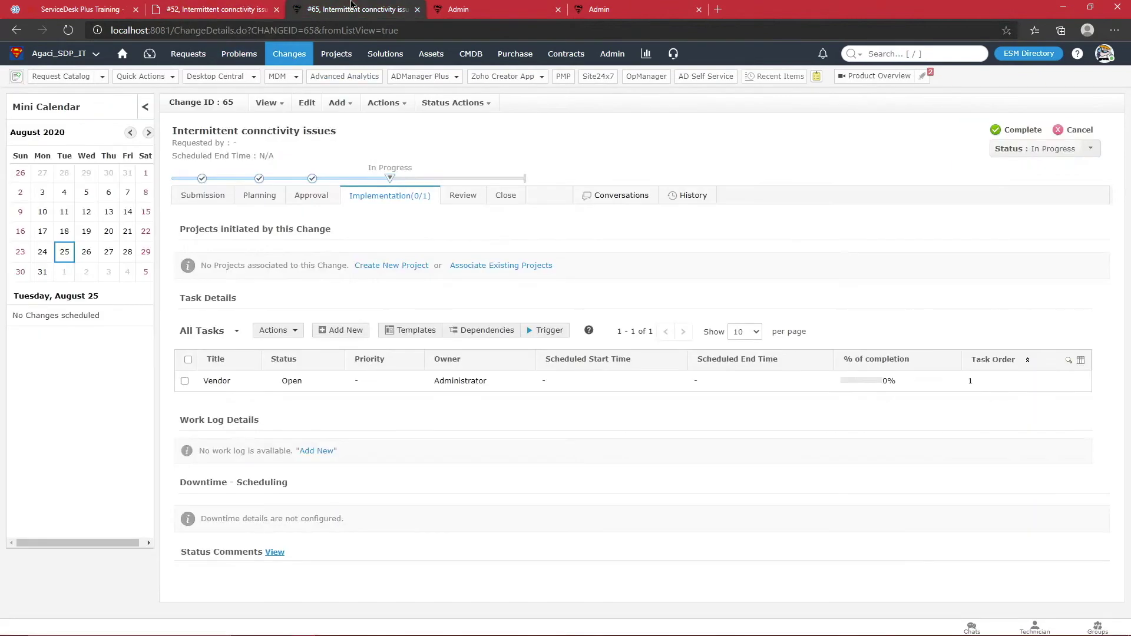
{"action": "left_click", "coordinate": [316, 451]}
{"action": "scroll", "coordinate": [612, 306], "scroll_direction": "down", "scroll_amount": 3}
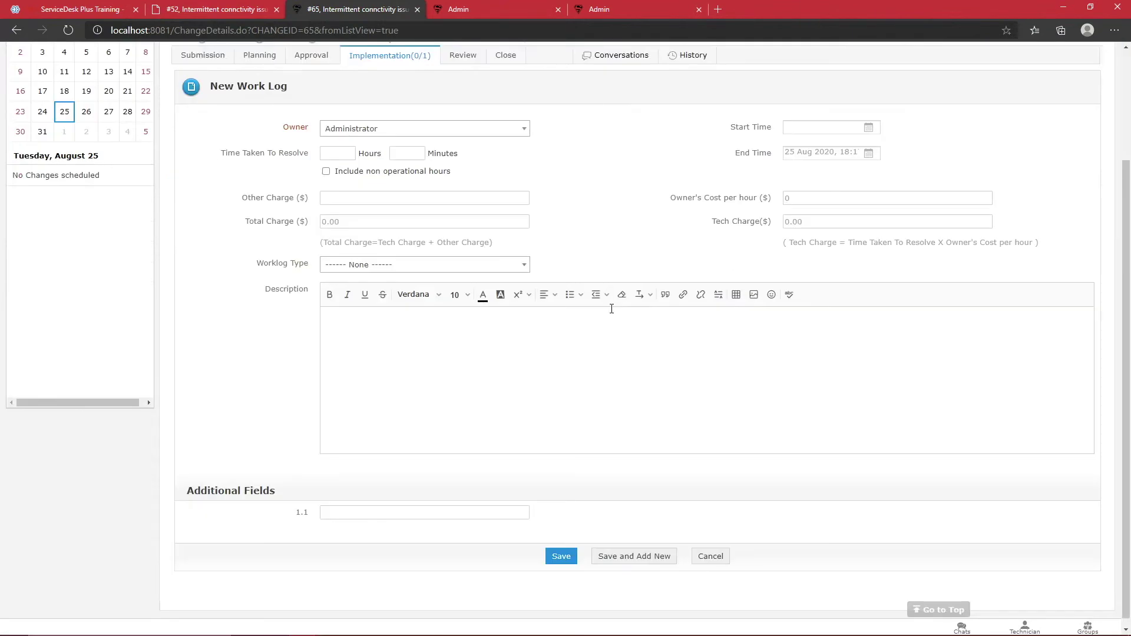
{"action": "left_click", "coordinate": [710, 548]}
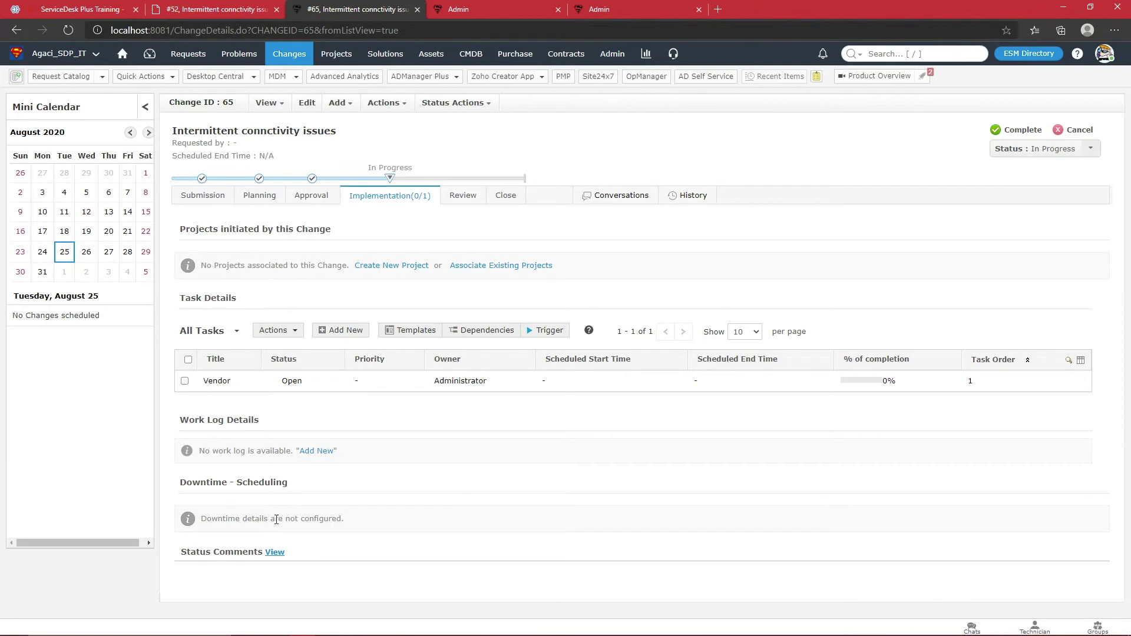
- Review the downtime note and the planning details before returning to Implementation
{"action": "left_click_drag", "start_coordinate": [241, 520], "coordinate": [357, 515]}
{"action": "left_click", "coordinate": [356, 513]}
{"action": "left_click", "coordinate": [255, 199]}
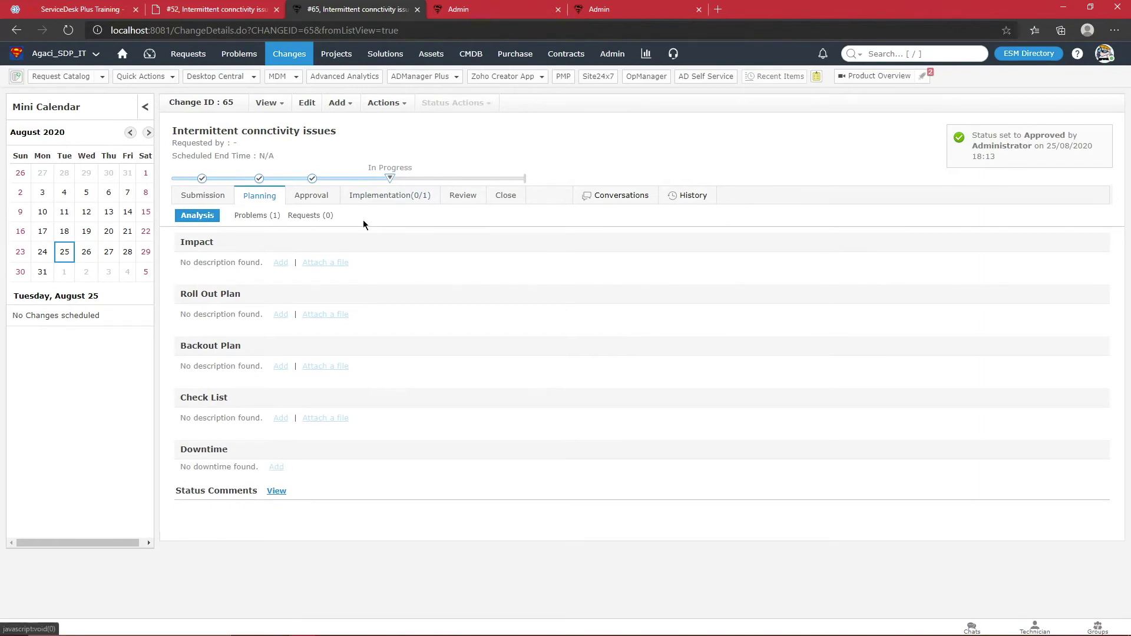
{"action": "left_click", "coordinate": [384, 193]}
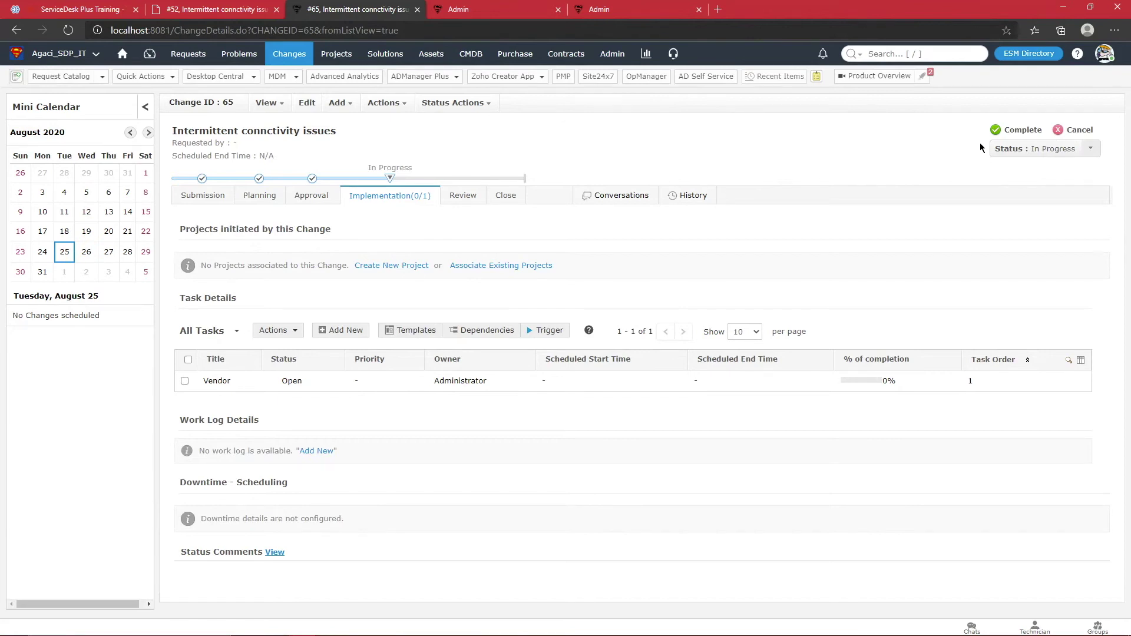
- Complete the implementation stage with the comment 'test'
{"action": "left_click", "coordinate": [1008, 131]}
{"action": "type", "text": "test"}
{"action": "left_click", "coordinate": [479, 377]}
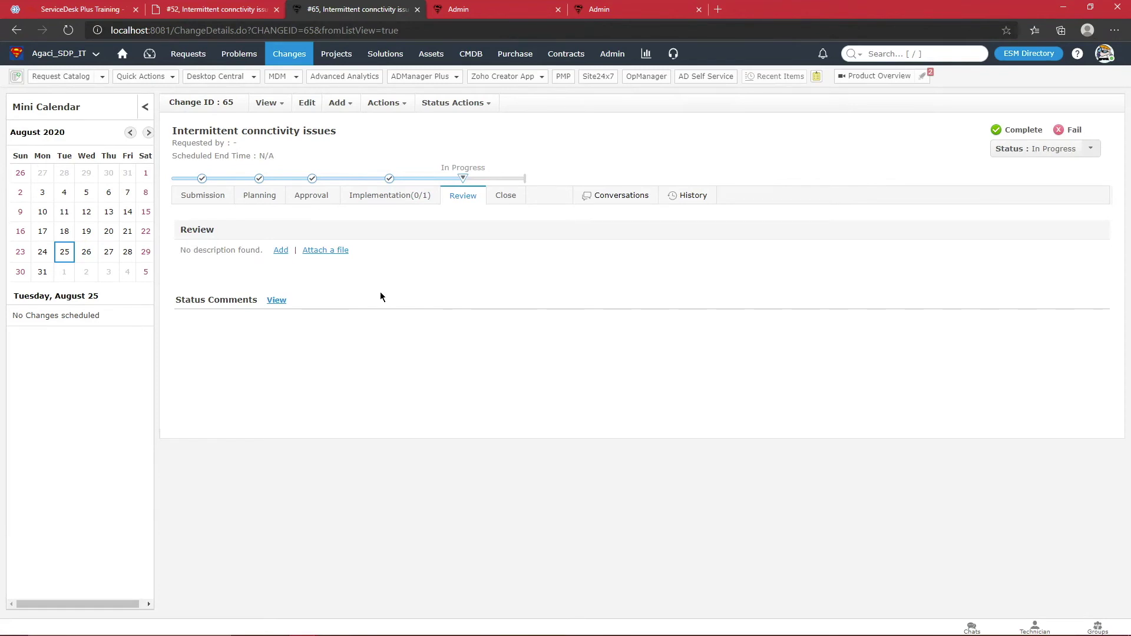
- Open and discard the Review description and attachment forms, then view the Close stage
{"action": "left_click", "coordinate": [281, 251]}
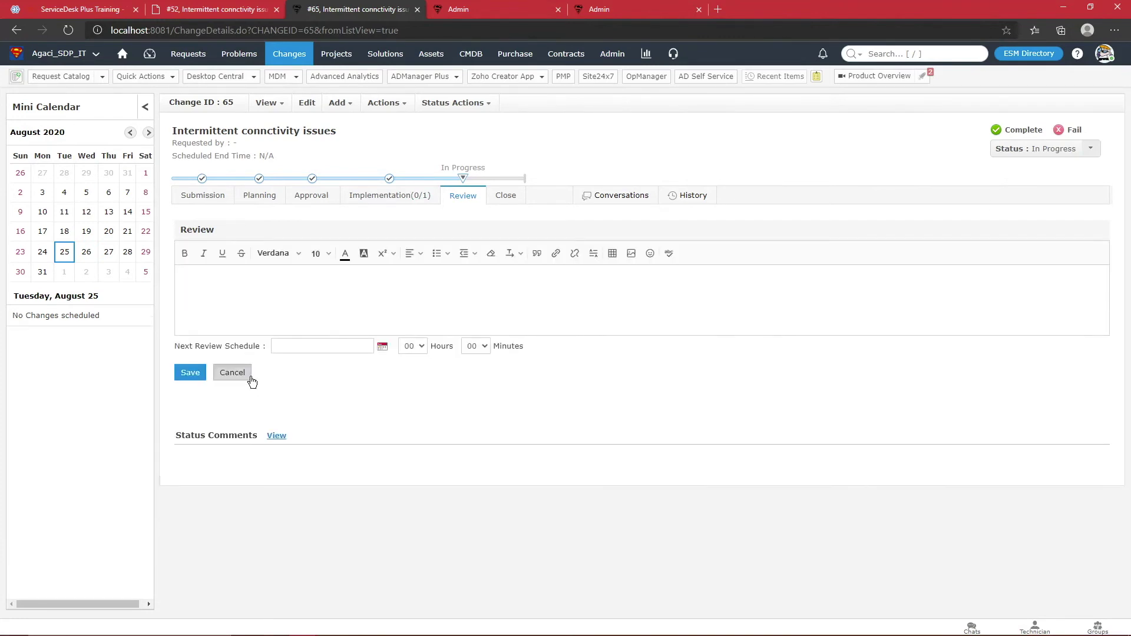
{"action": "left_click", "coordinate": [248, 376]}
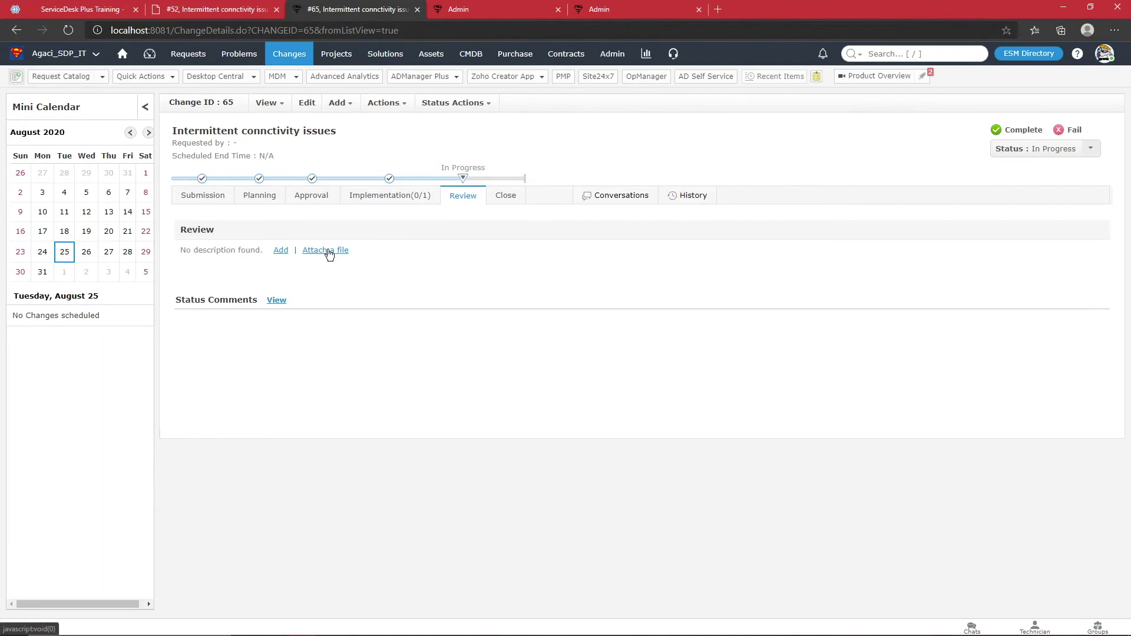
{"action": "left_click", "coordinate": [325, 251]}
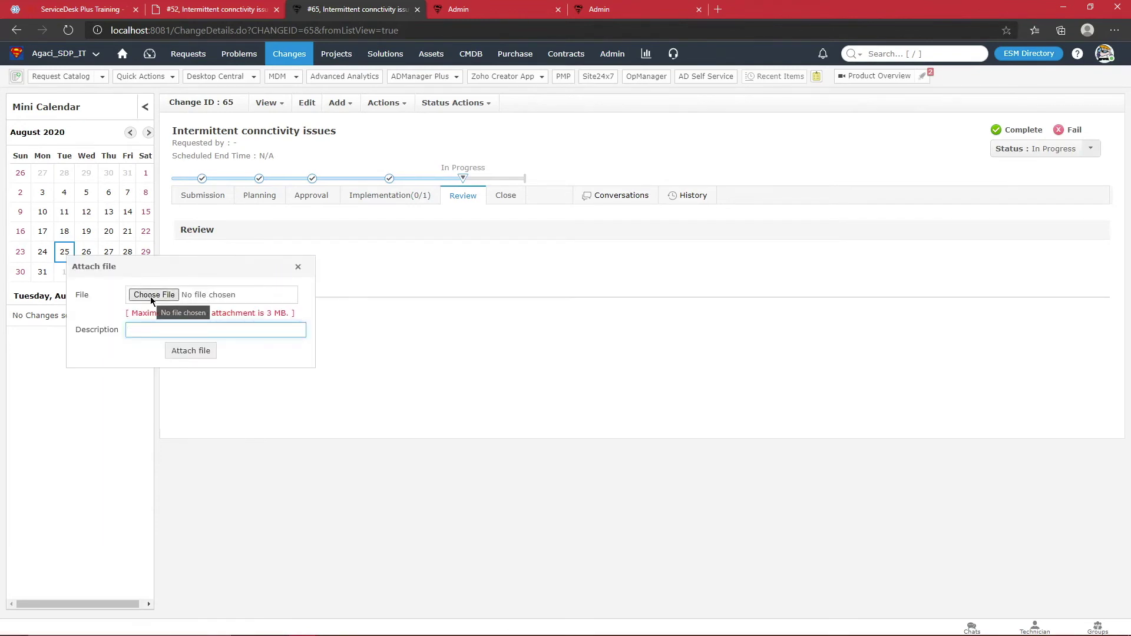
{"action": "left_click", "coordinate": [298, 267]}
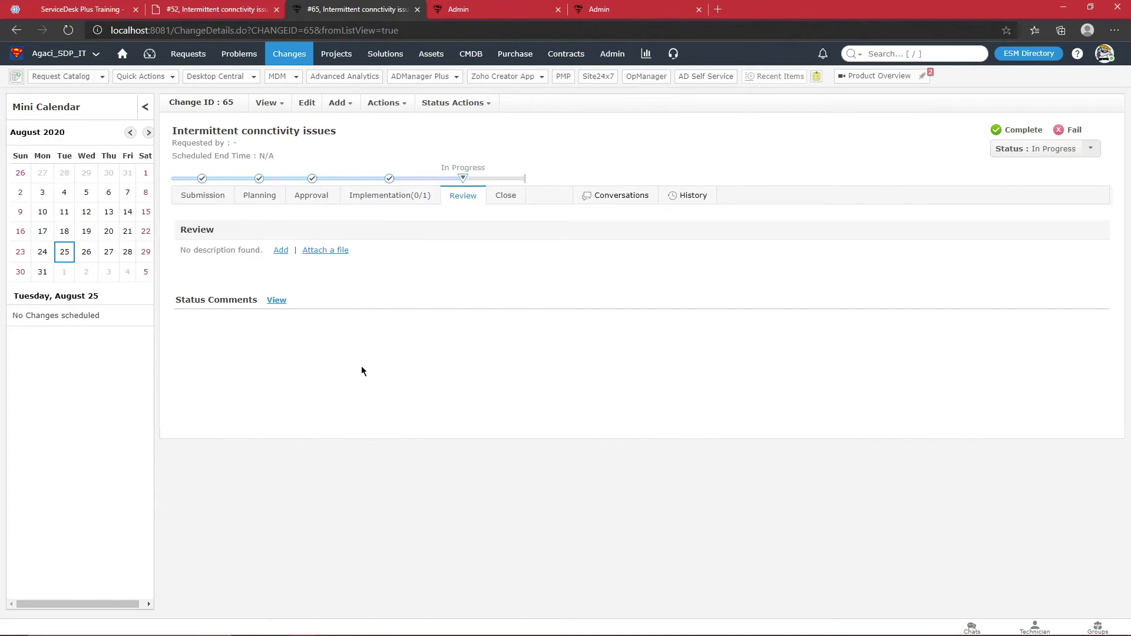
{"action": "left_click", "coordinate": [506, 195]}
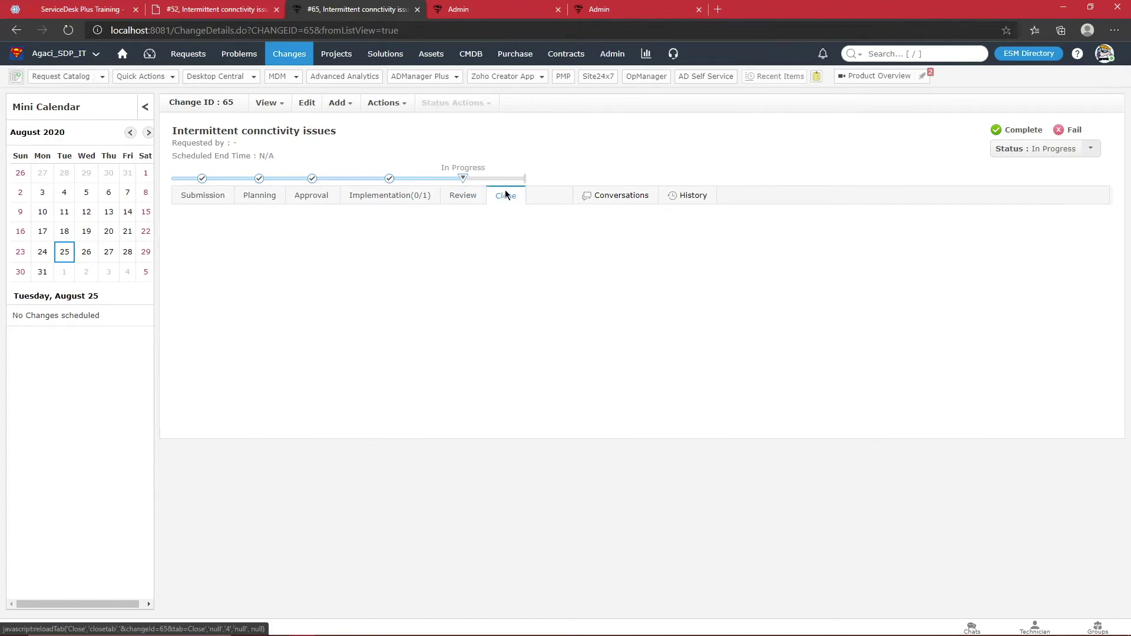
- Mark change 65's Review stage complete with comment 'tst' and open the Closure Code form
{"action": "left_click", "coordinate": [462, 195]}
{"action": "left_click", "coordinate": [1010, 130]}
{"action": "type", "text": "tst"}
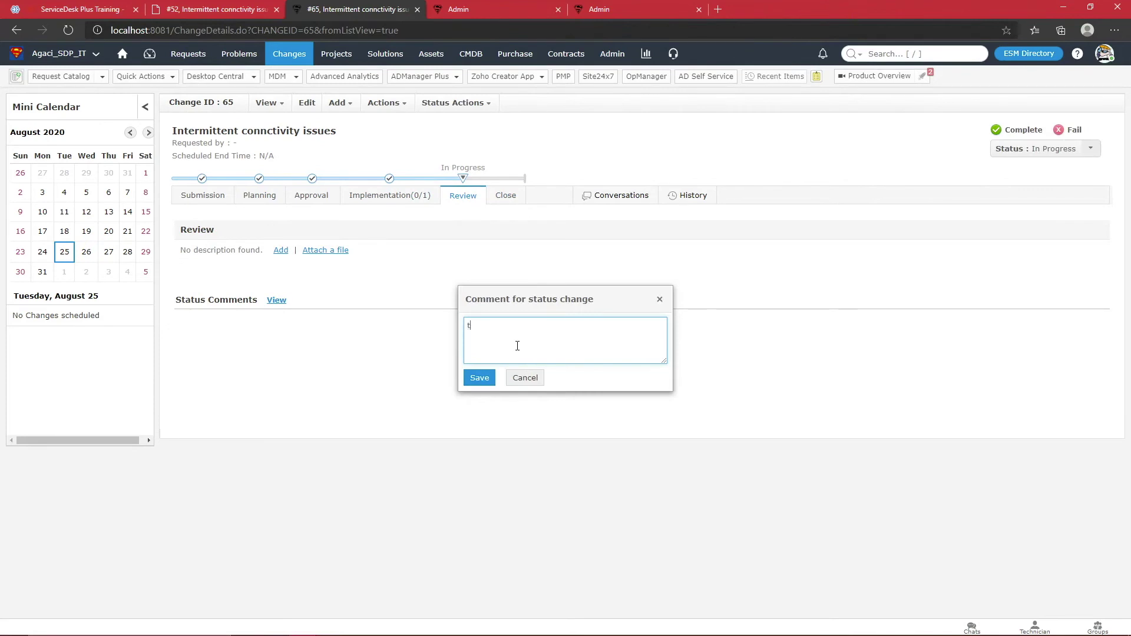
{"action": "left_click", "coordinate": [483, 379]}
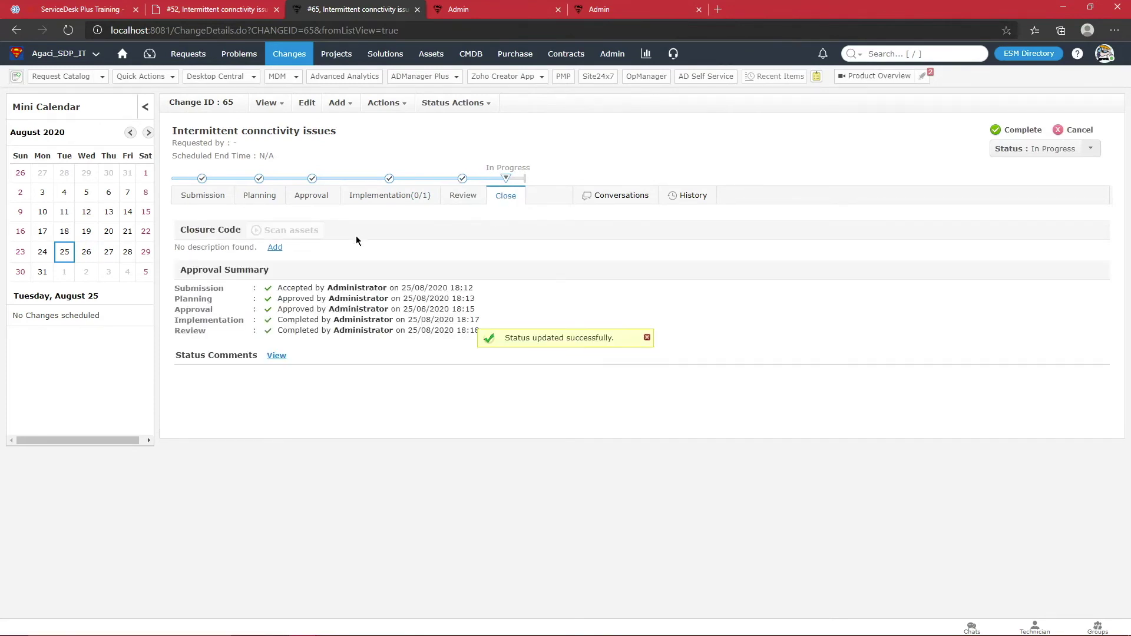
{"action": "left_click", "coordinate": [276, 248]}
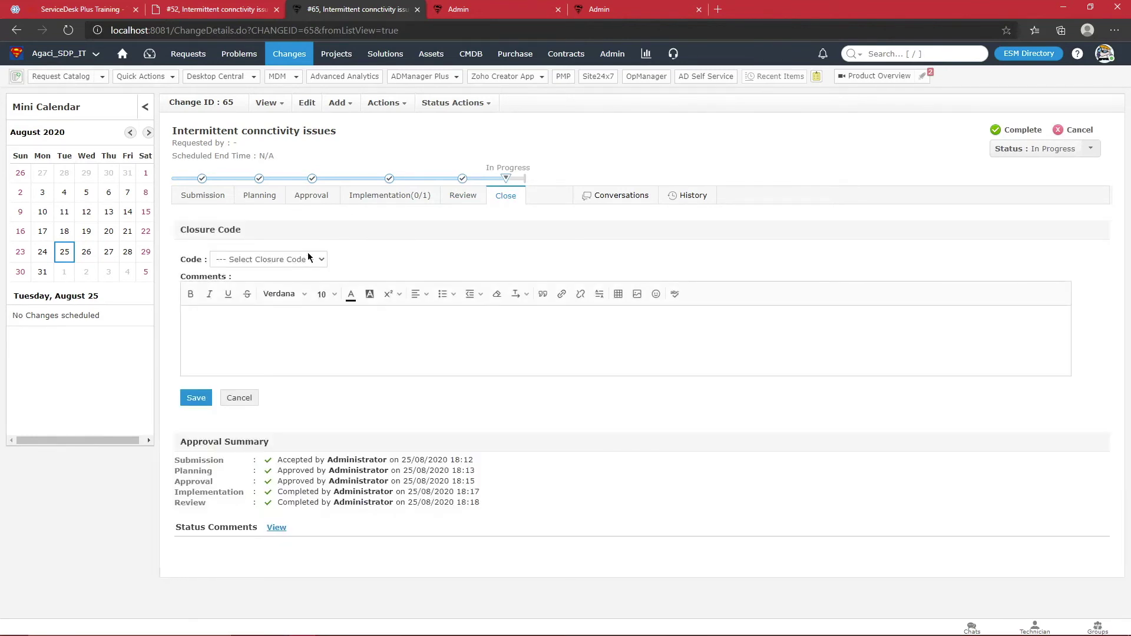
- Save closure code 'Closed - Rejected' with comment 'tst', then mark the Close stage complete
{"action": "left_click", "coordinate": [309, 258]}
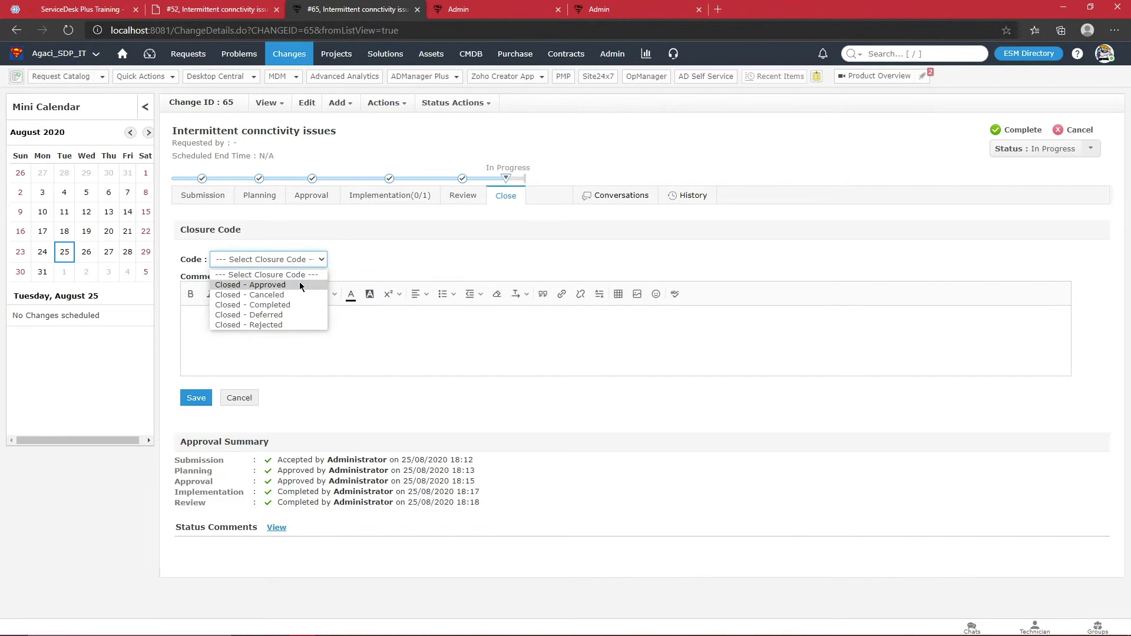
{"action": "left_click", "coordinate": [284, 325]}
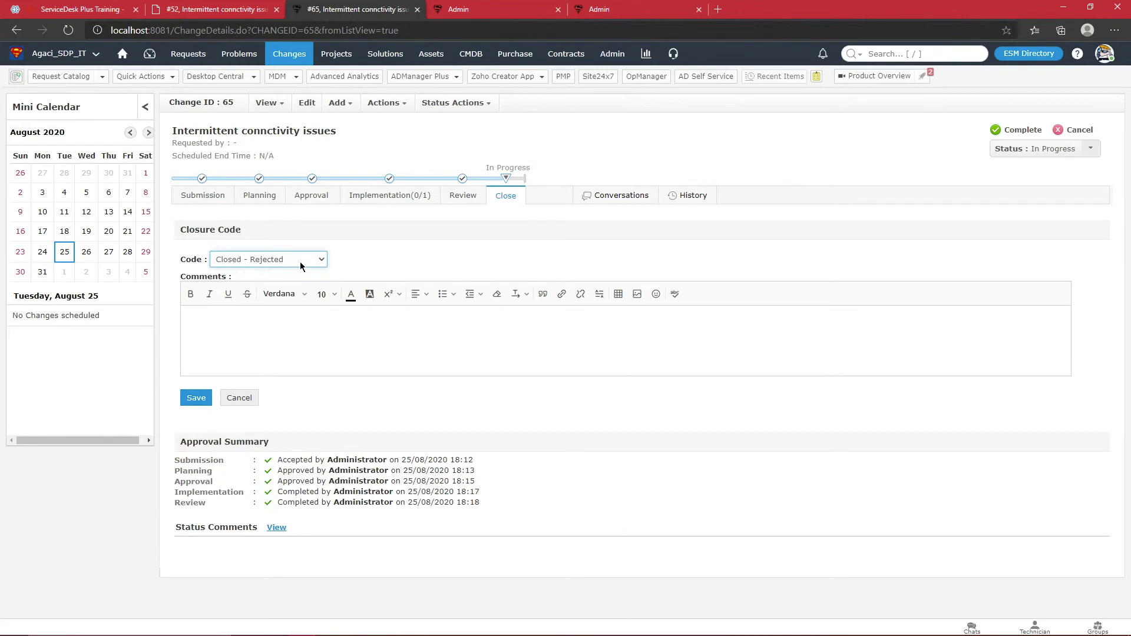
{"action": "left_click", "coordinate": [300, 266]}
{"action": "left_click", "coordinate": [300, 260]}
{"action": "left_click", "coordinate": [300, 260]}
{"action": "left_click", "coordinate": [276, 324]}
{"action": "left_click", "coordinate": [260, 330]}
{"action": "type", "text": "tst"}
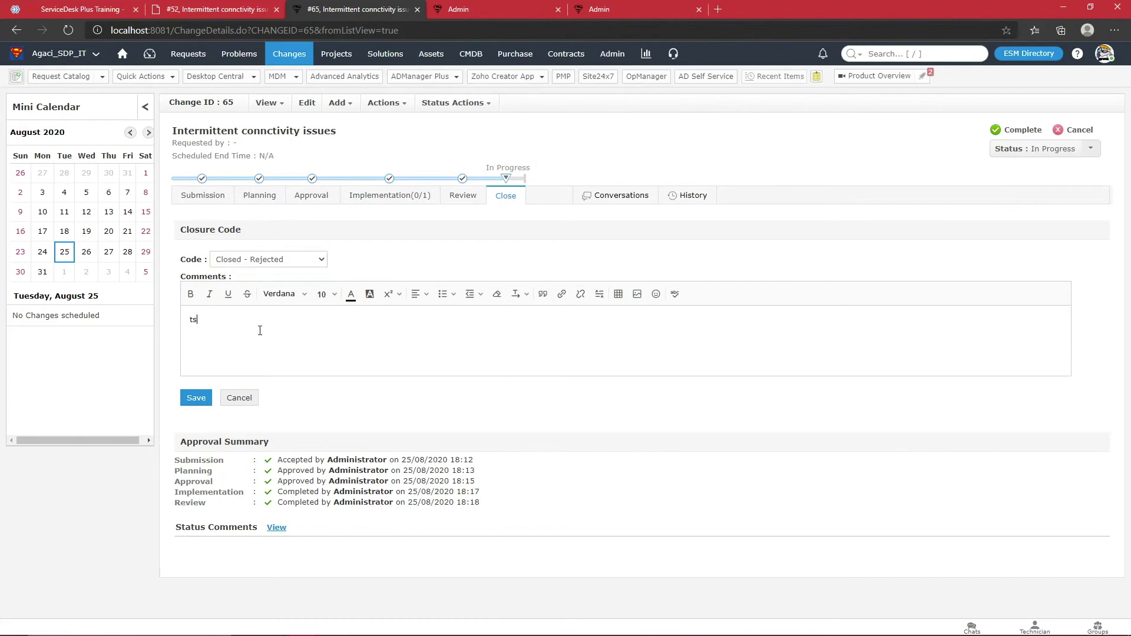
{"action": "left_click", "coordinate": [196, 398]}
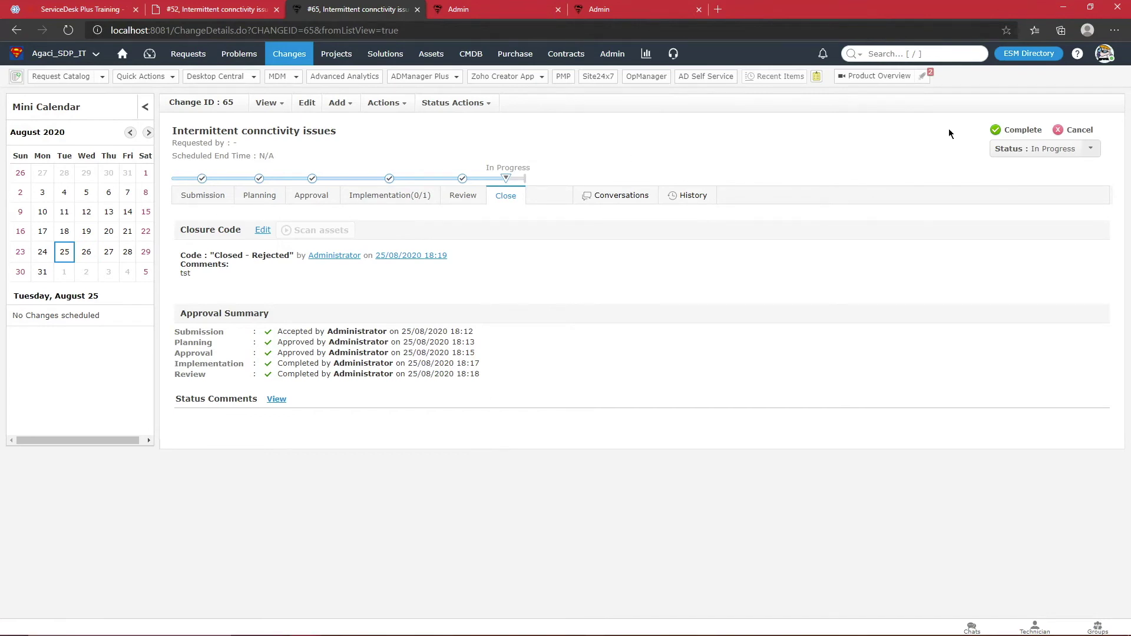
{"action": "left_click", "coordinate": [1028, 130]}
- Complete change 65 with the comment 'tst', then review its conversations with and without system notifications
{"action": "type", "text": "tst"}
{"action": "left_click", "coordinate": [480, 377]}
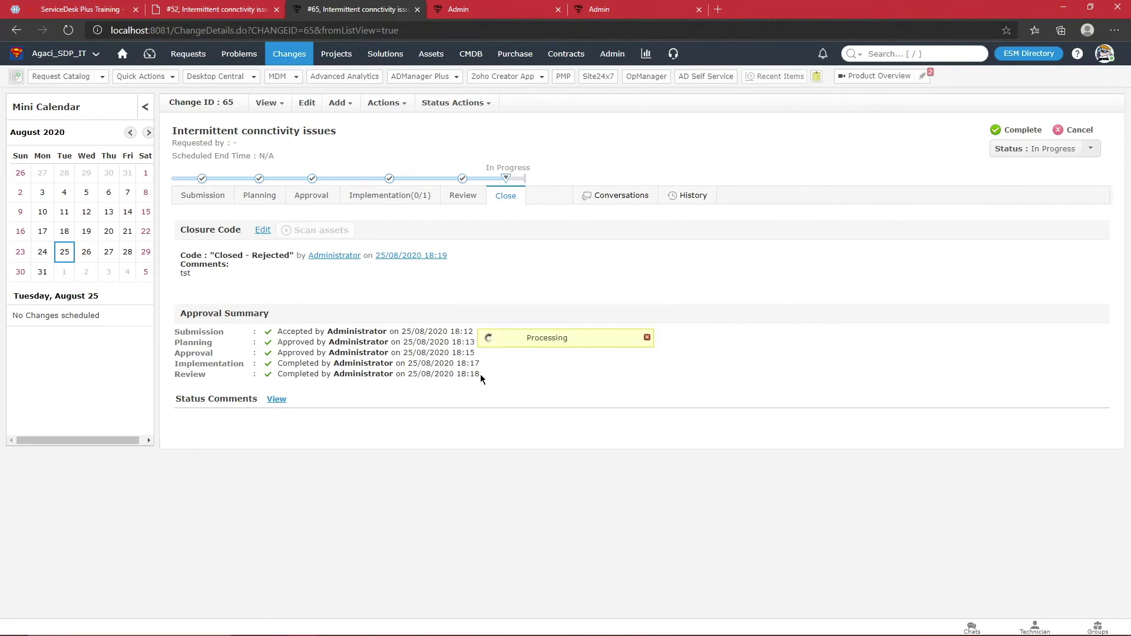
{"action": "left_click", "coordinate": [599, 198]}
{"action": "left_click", "coordinate": [316, 242]}
{"action": "left_click", "coordinate": [316, 241]}
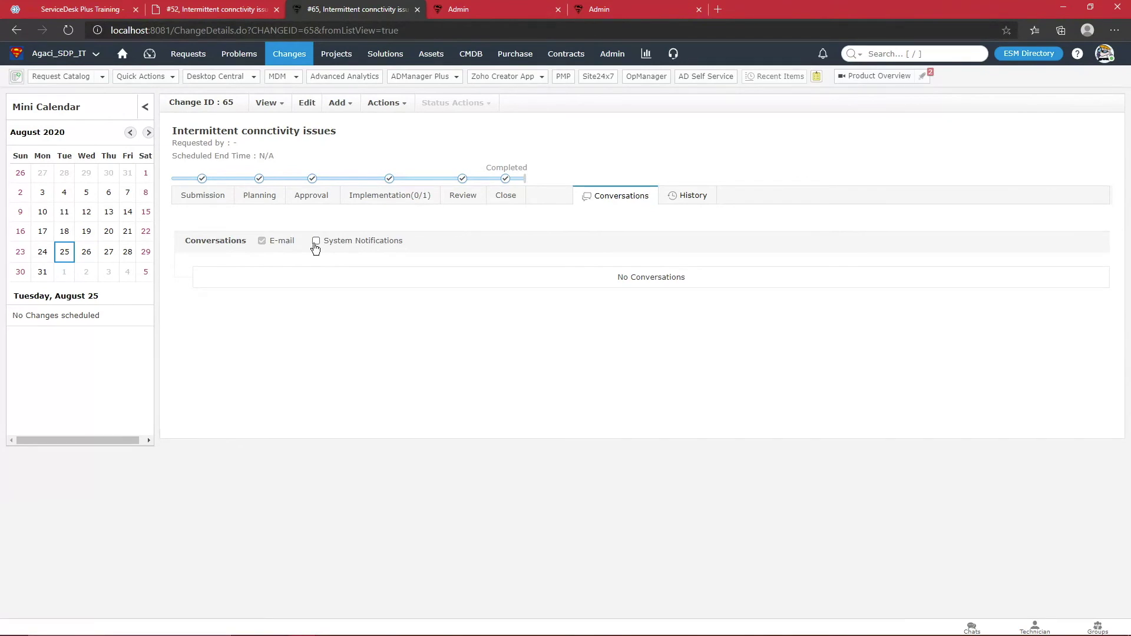
- Start a change notification from Actions, cancel it unsent, and show the Close stage details
{"action": "left_click", "coordinate": [212, 195]}
{"action": "left_click", "coordinate": [384, 104]}
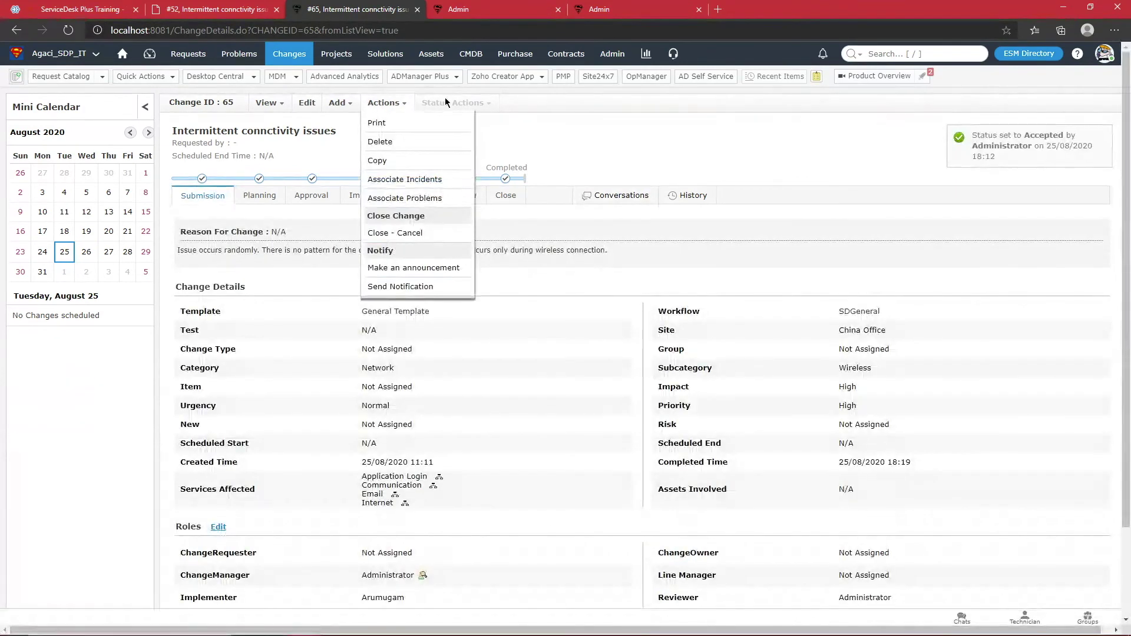
{"action": "left_click", "coordinate": [407, 286]}
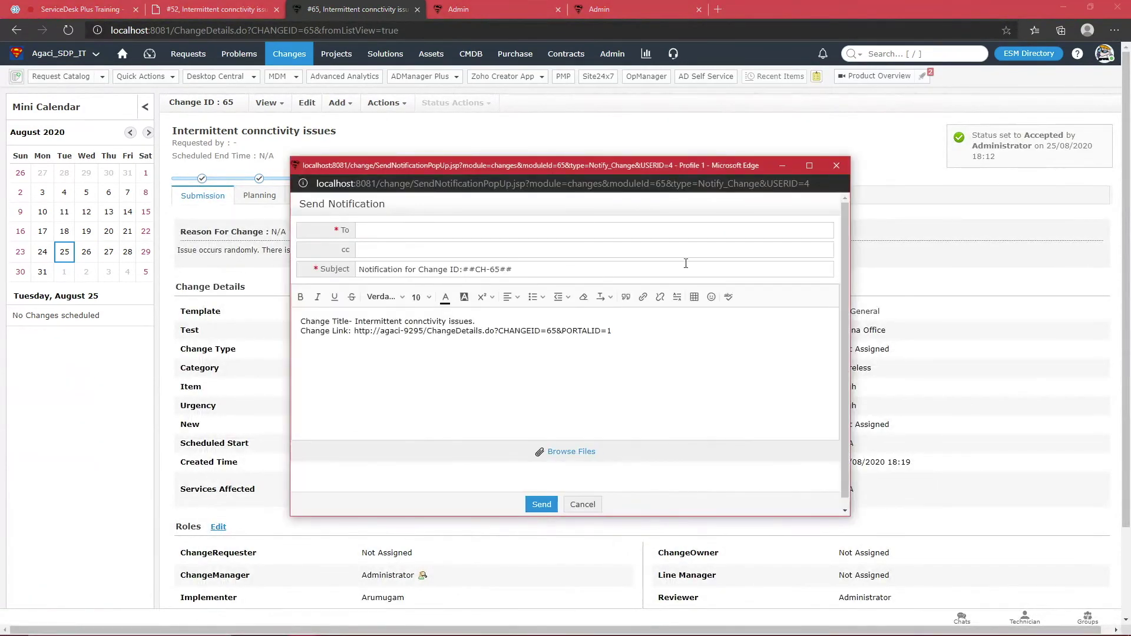
{"action": "left_click", "coordinate": [583, 504]}
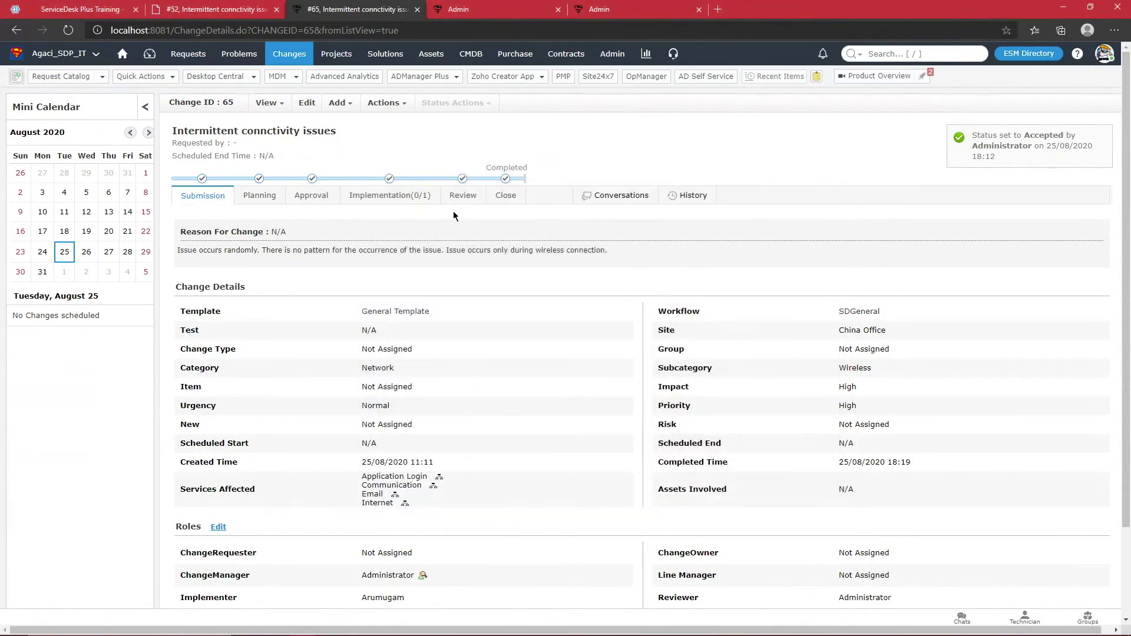
{"action": "left_click", "coordinate": [505, 195]}
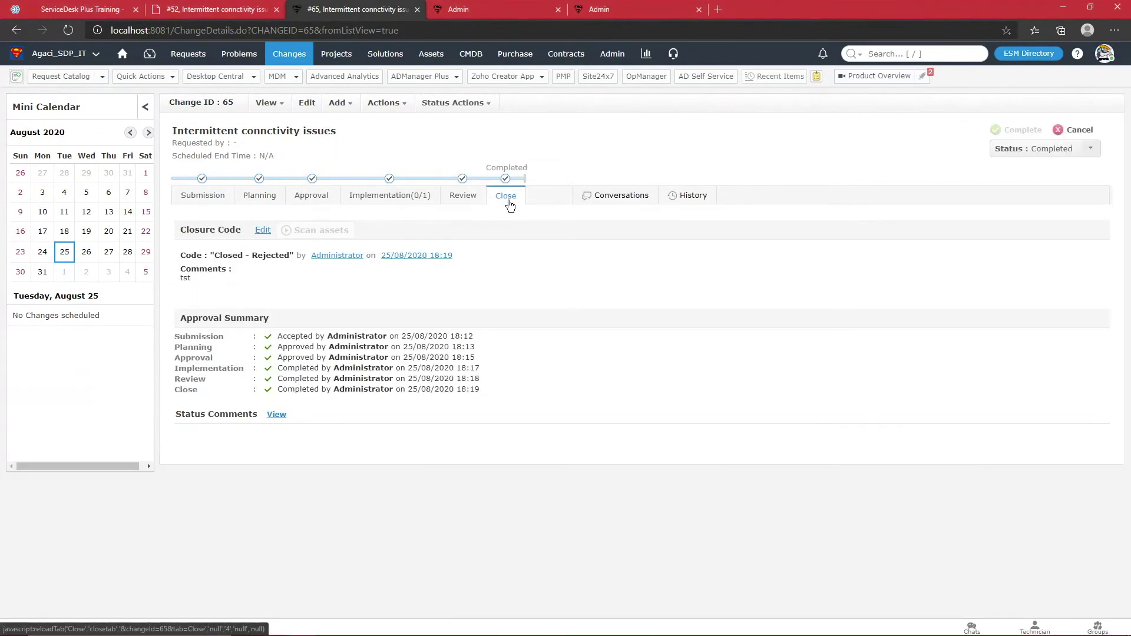
- Review change 65's conversations and history, collapsing the 2020.08.25 history entries
{"action": "left_click", "coordinate": [626, 192]}
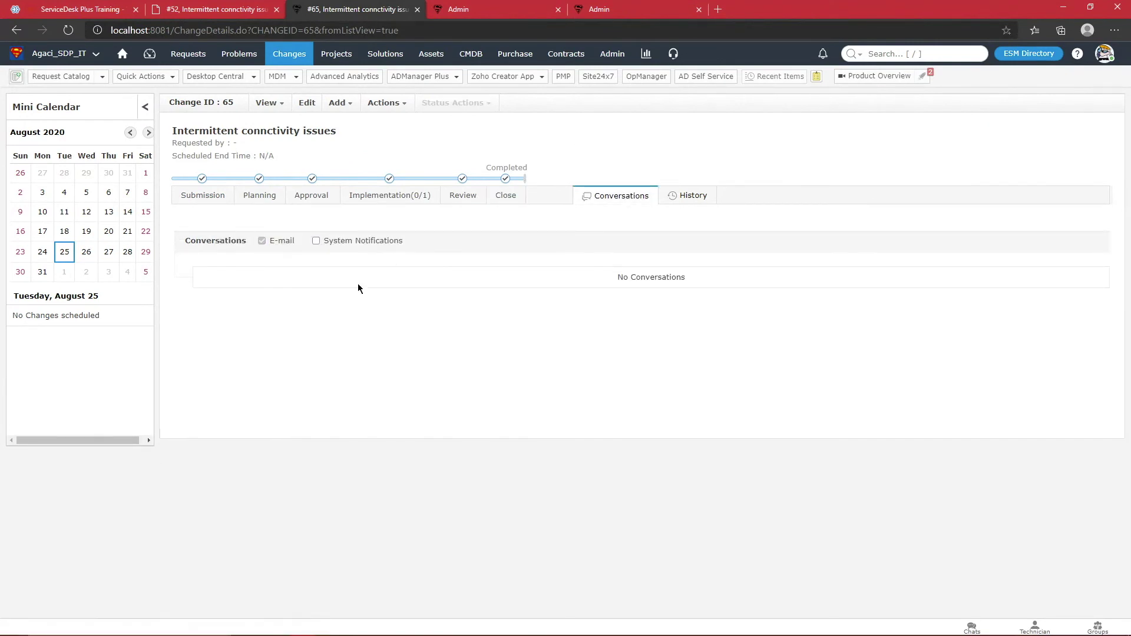
{"action": "left_click", "coordinate": [676, 203]}
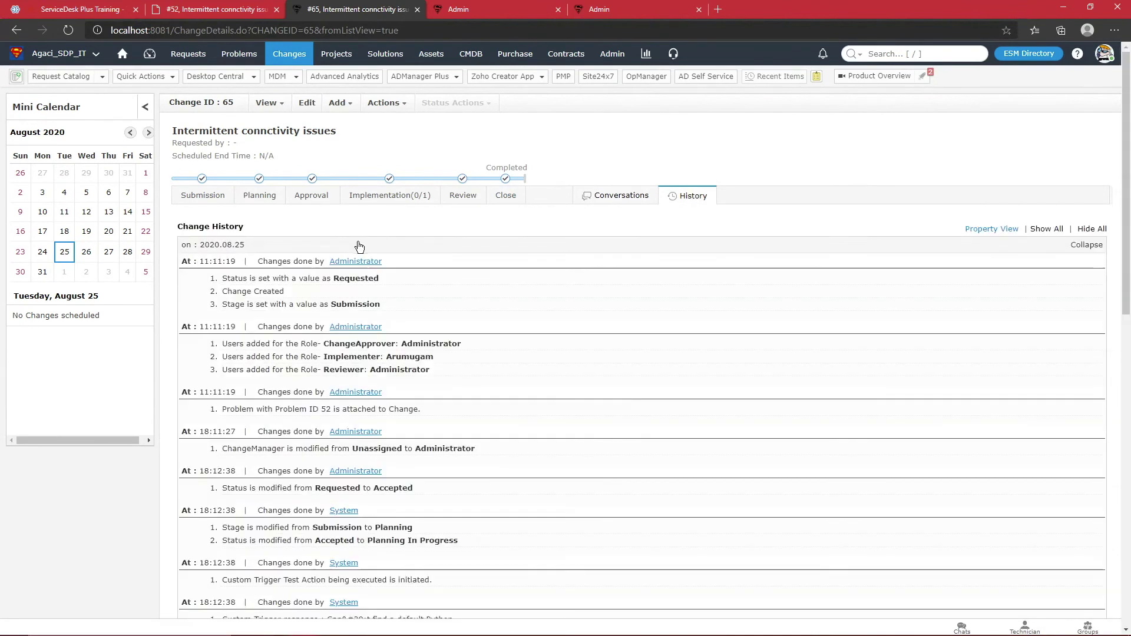
{"action": "scroll", "coordinate": [484, 348], "scroll_direction": "down", "scroll_amount": 10}
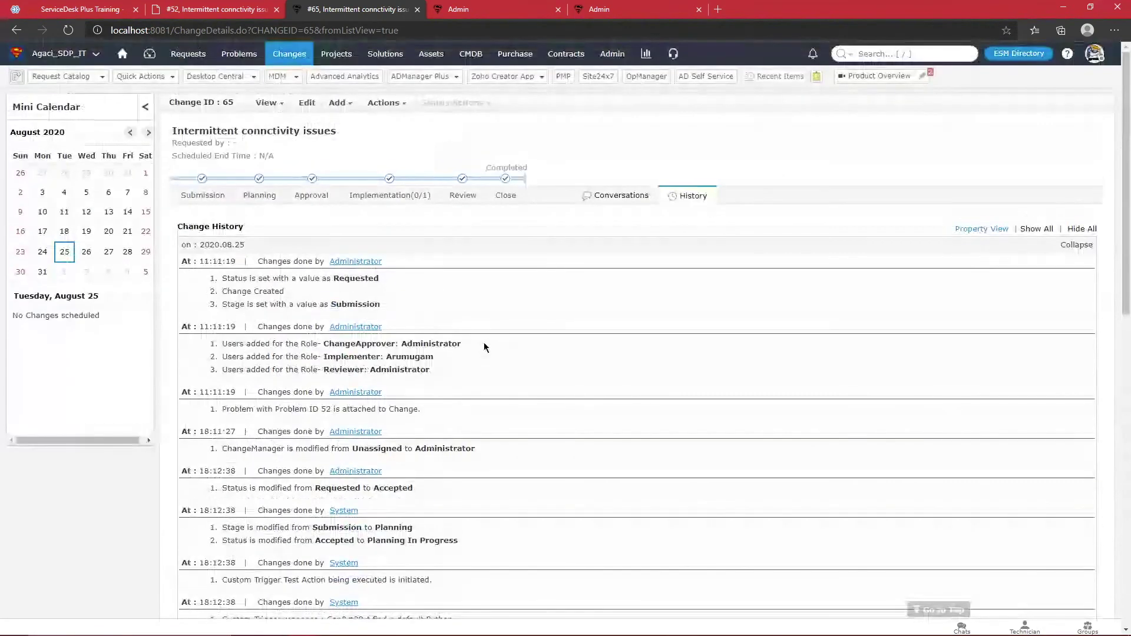
{"action": "left_click", "coordinate": [447, 246]}
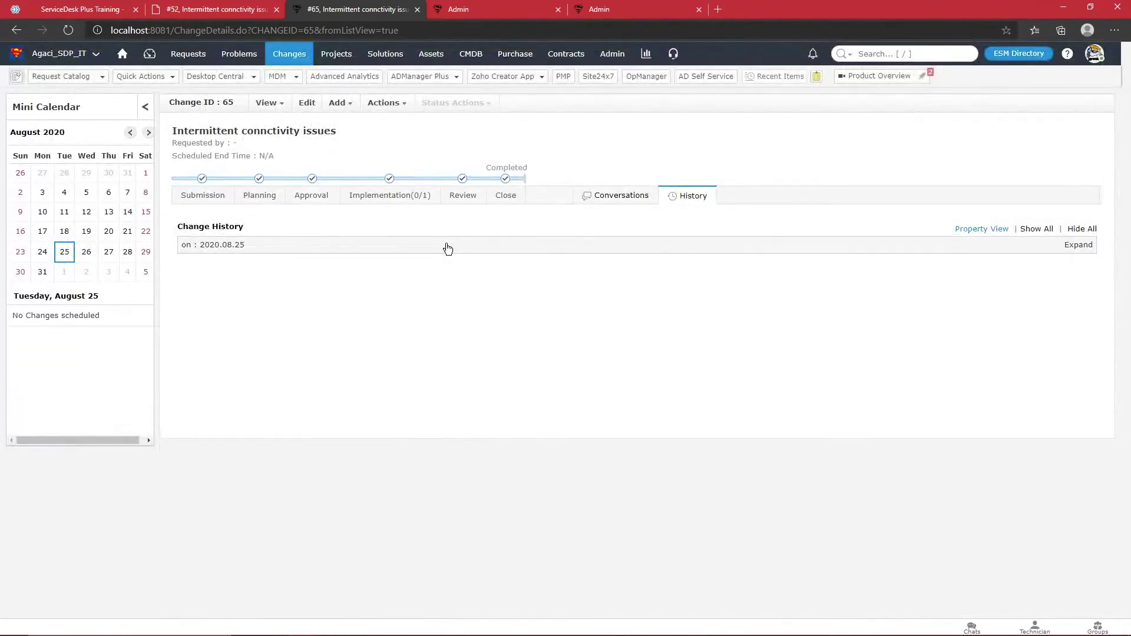
- Look over the change actions list and submission details, then return to the Close stage
{"action": "left_click", "coordinate": [386, 105]}
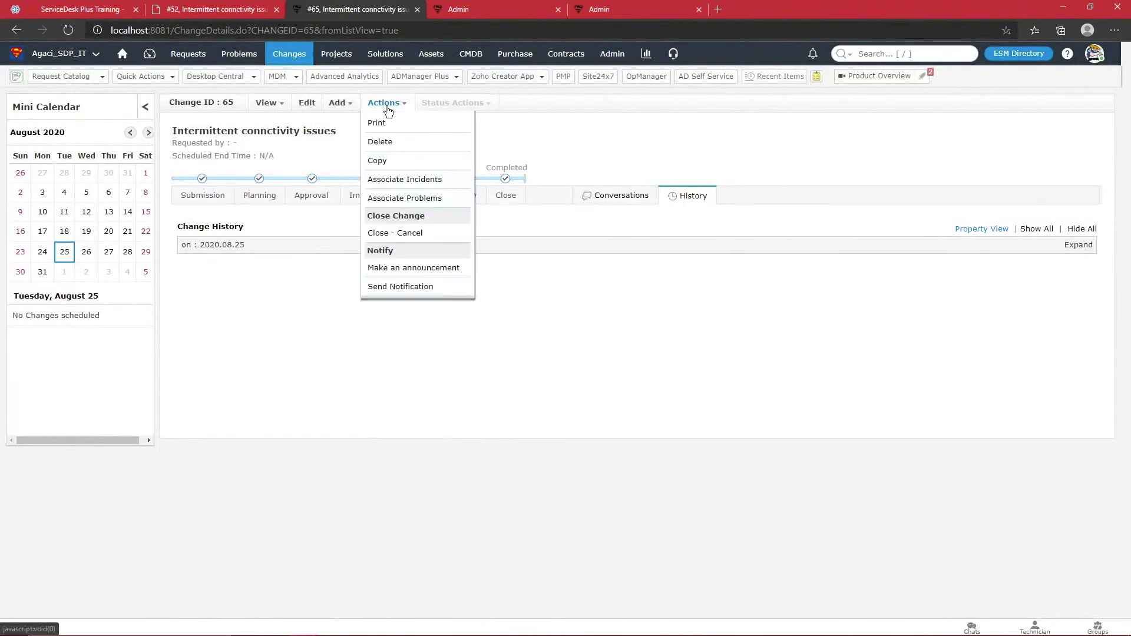
{"action": "left_click", "coordinate": [211, 205]}
{"action": "scroll", "coordinate": [379, 319], "scroll_direction": "down", "scroll_amount": 2}
{"action": "scroll", "coordinate": [379, 320], "scroll_direction": "up", "scroll_amount": 2}
{"action": "left_click", "coordinate": [505, 195]}
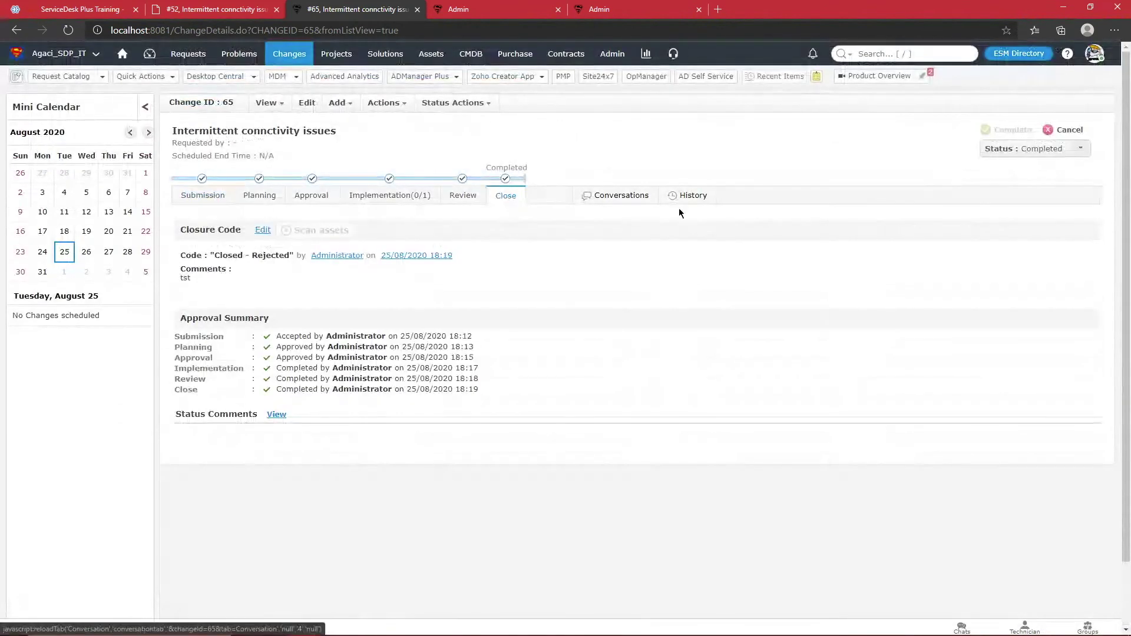
- Highlight the approval summary rows on the Close stage to point out the completed stages
{"action": "left_click_drag", "start_coordinate": [261, 336], "coordinate": [176, 334]}
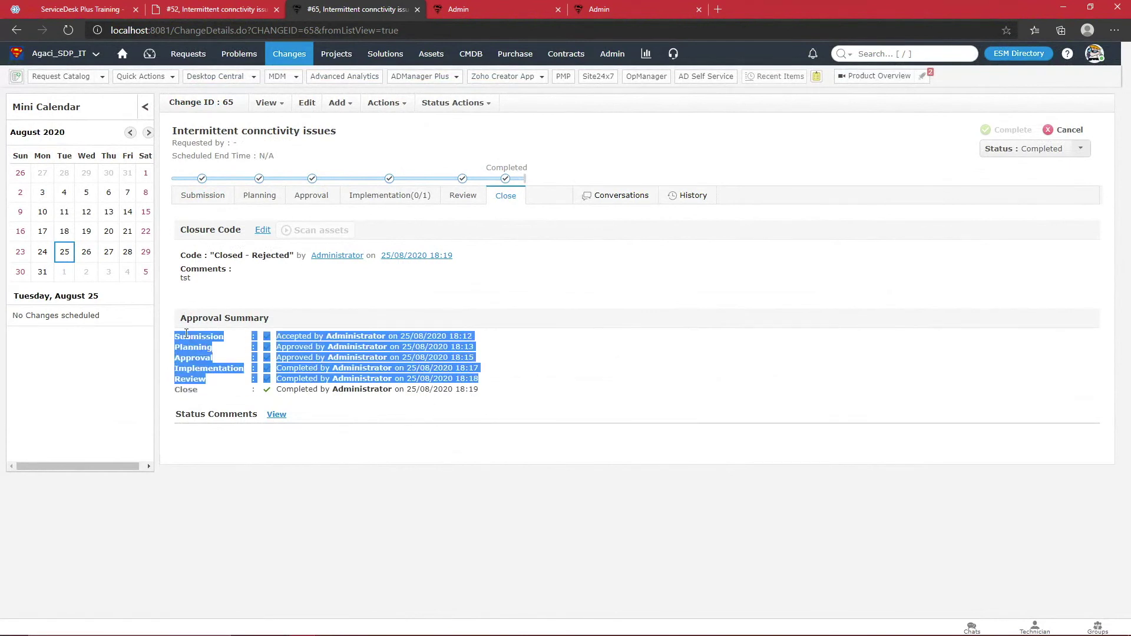
{"action": "left_click_drag", "start_coordinate": [284, 335], "coordinate": [488, 391]}
{"action": "left_click", "coordinate": [488, 391]}
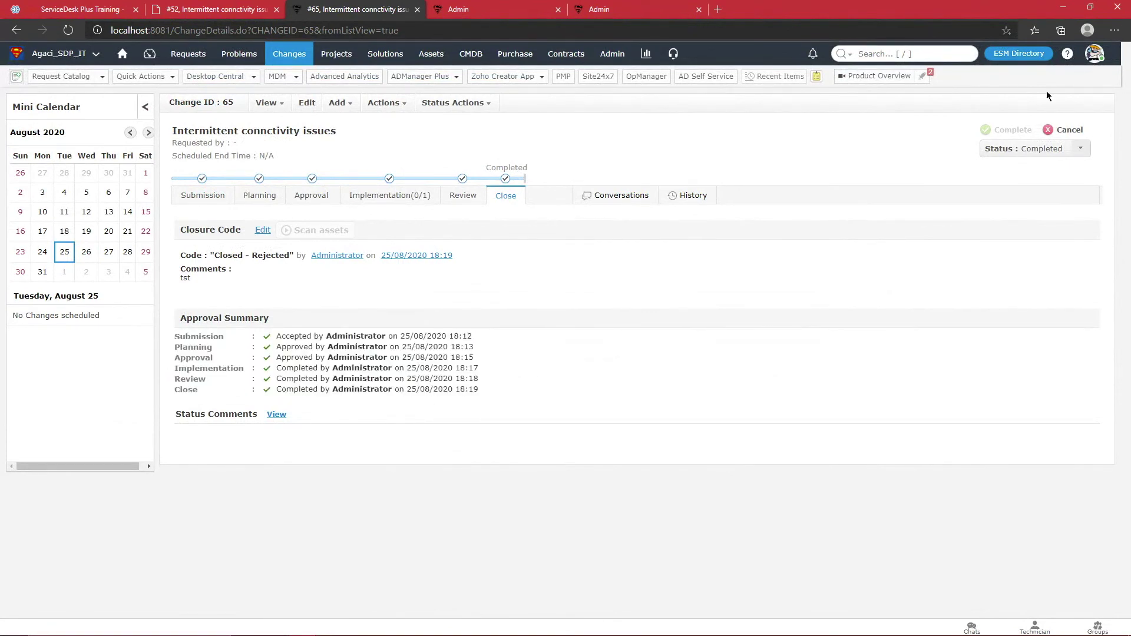
{"action": "left_click", "coordinate": [1090, 55]}
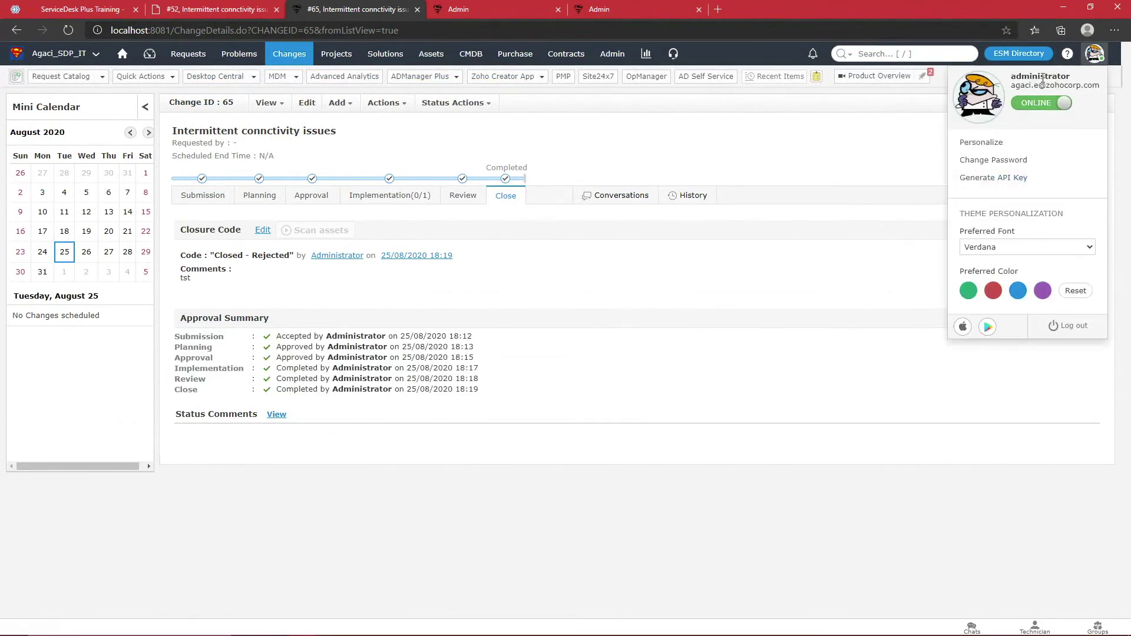
{"action": "left_click", "coordinate": [488, 380]}
{"action": "left_click_drag", "start_coordinate": [572, 390], "coordinate": [495, 389]}
{"action": "left_click", "coordinate": [168, 318]}
{"action": "left_click", "coordinate": [496, 390]}
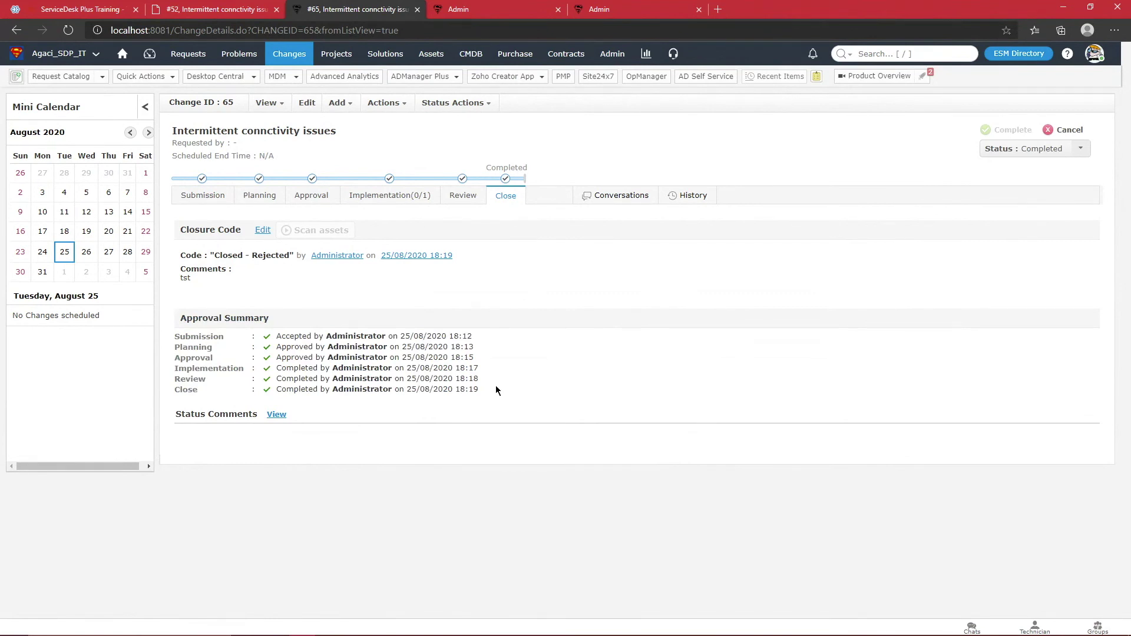
{"action": "left_click_drag", "start_coordinate": [524, 386], "coordinate": [362, 271]}
{"action": "left_click", "coordinate": [426, 253]}
- Scroll through the change history again and finish on the submission details
{"action": "left_click", "coordinate": [672, 196]}
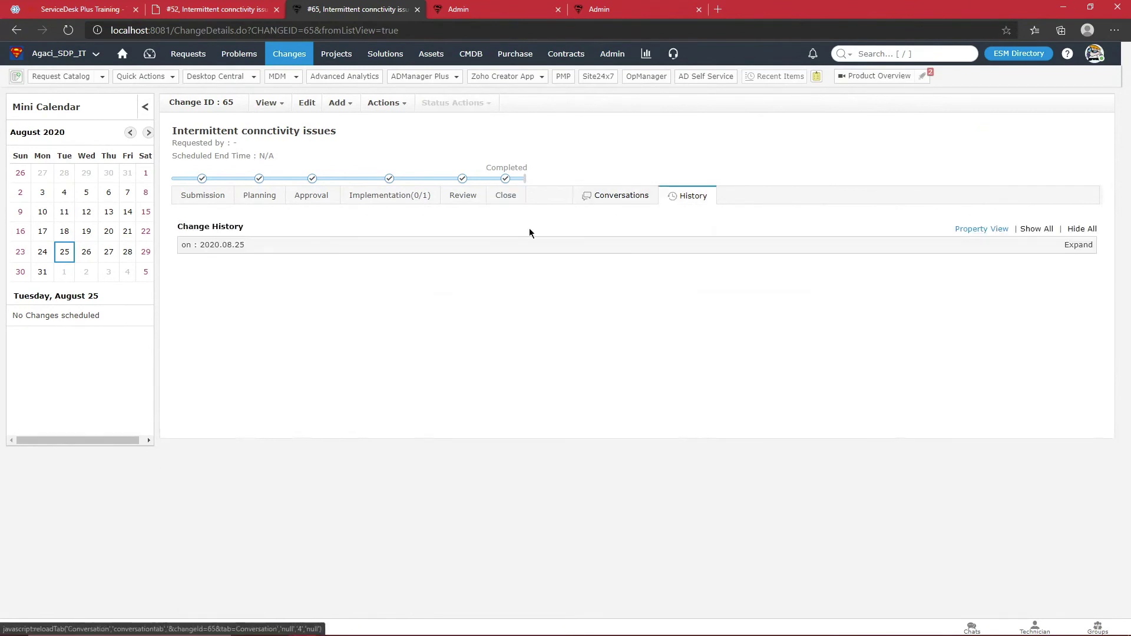
{"action": "scroll", "coordinate": [518, 285], "scroll_direction": "down", "scroll_amount": 10}
{"action": "scroll", "coordinate": [518, 285], "scroll_direction": "up", "scroll_amount": 3}
{"action": "scroll", "coordinate": [518, 285], "scroll_direction": "up", "scroll_amount": 7}
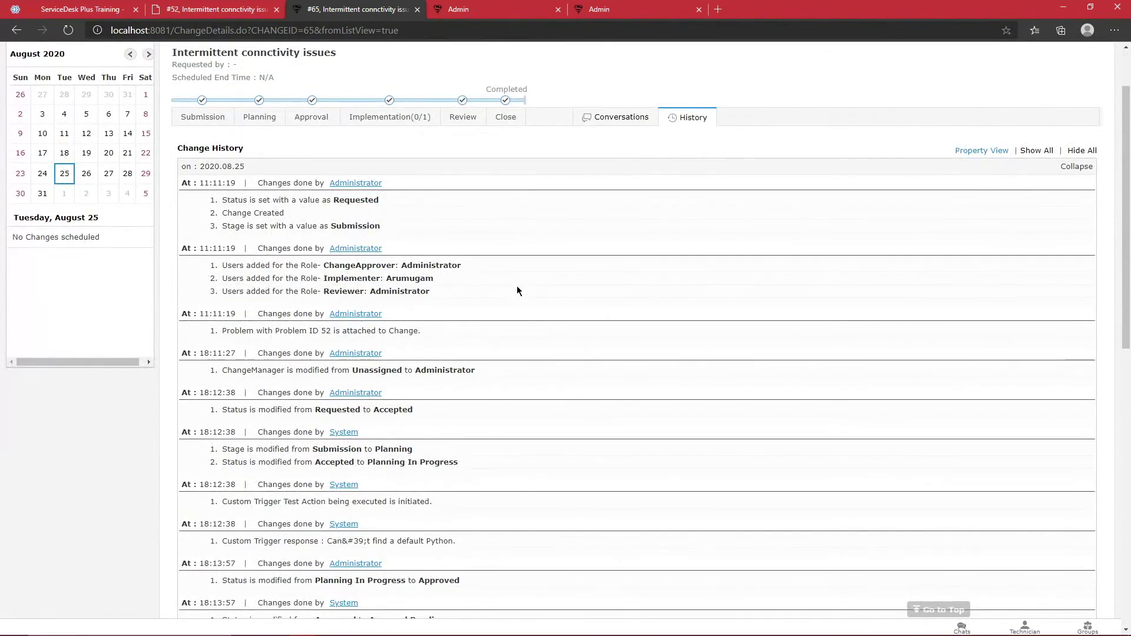
{"action": "scroll", "coordinate": [518, 290], "scroll_direction": "up", "scroll_amount": 2}
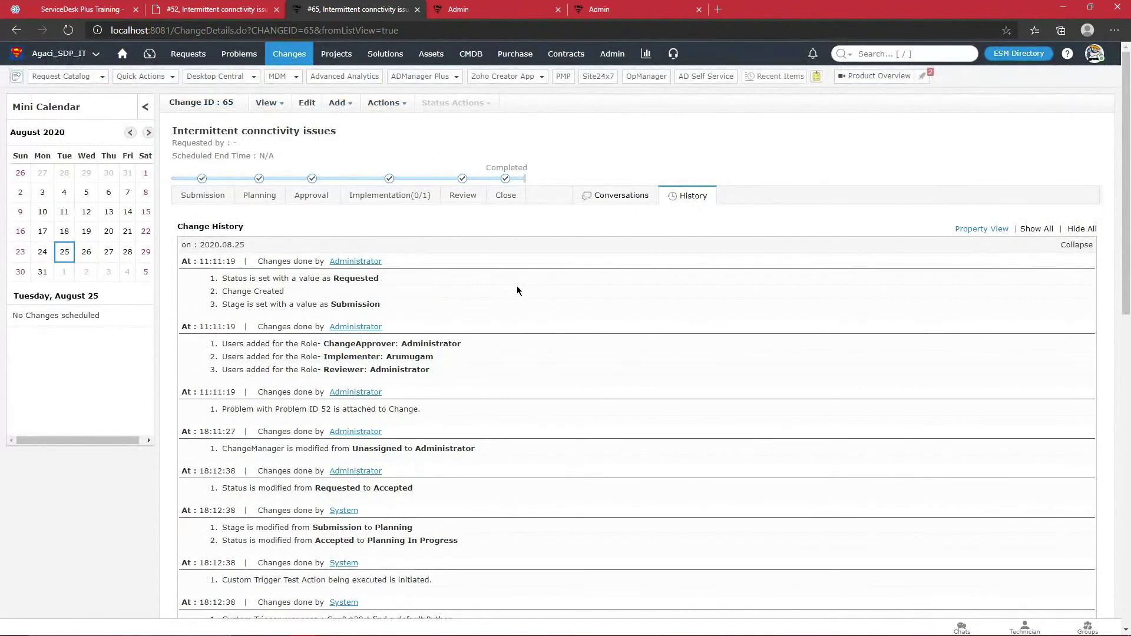
{"action": "scroll", "coordinate": [517, 286], "scroll_direction": "down", "scroll_amount": 8}
{"action": "scroll", "coordinate": [511, 289], "scroll_direction": "up", "scroll_amount": 8}
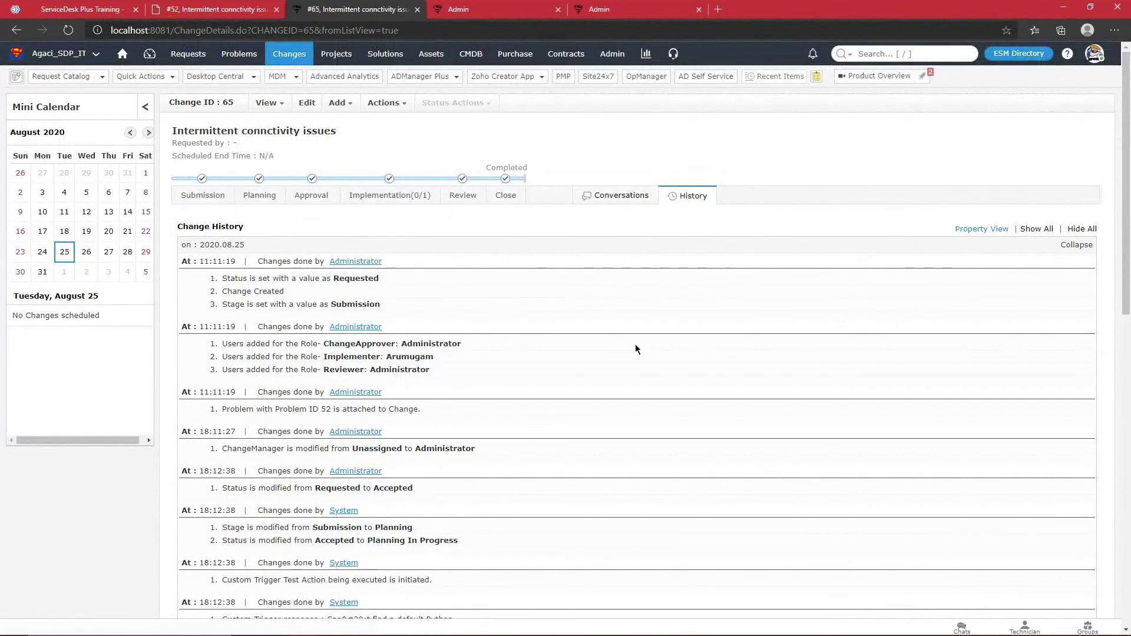
{"action": "left_click", "coordinate": [208, 198]}
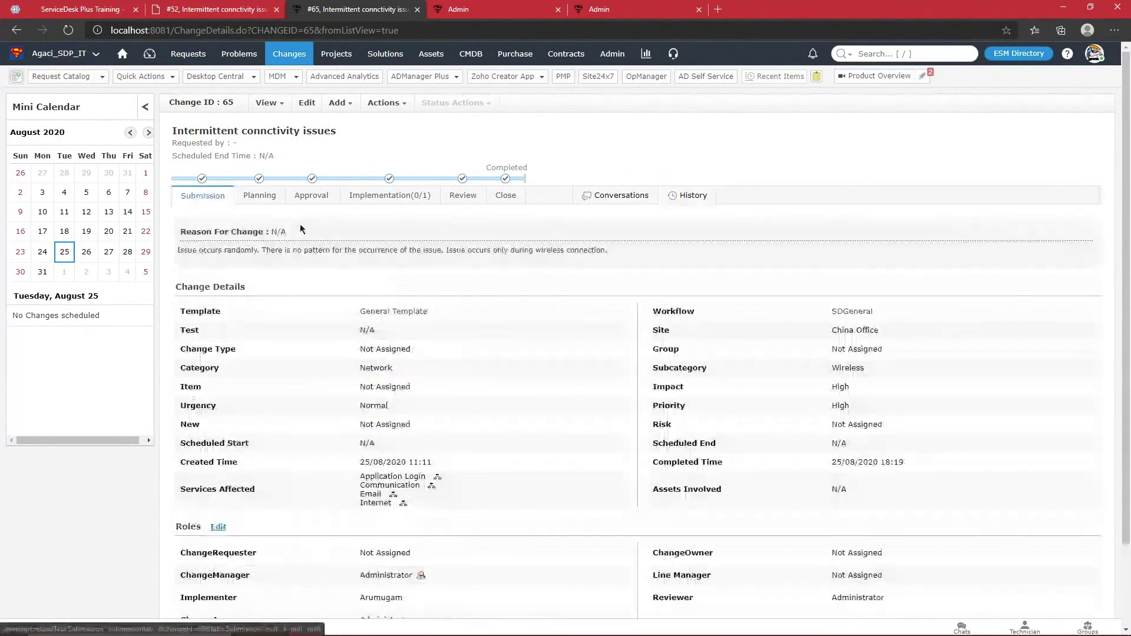
{"action": "left_click", "coordinate": [484, 9]}
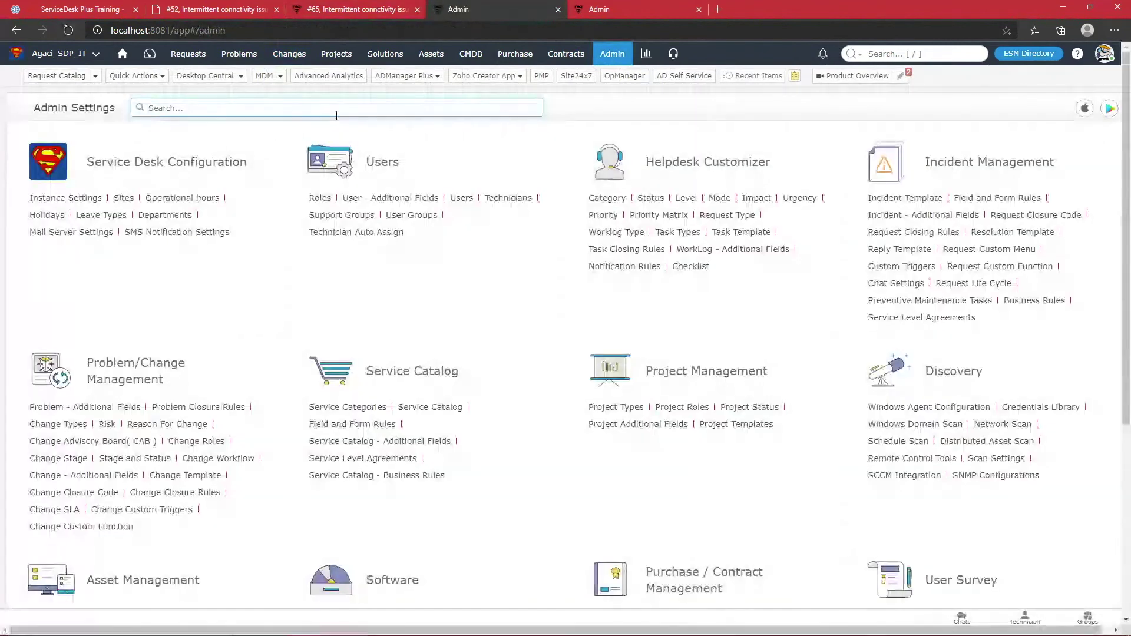
- Search the admin settings for 'cha' and open Change - Additional Fields
{"action": "left_click", "coordinate": [339, 108]}
{"action": "type", "text": "cha"}
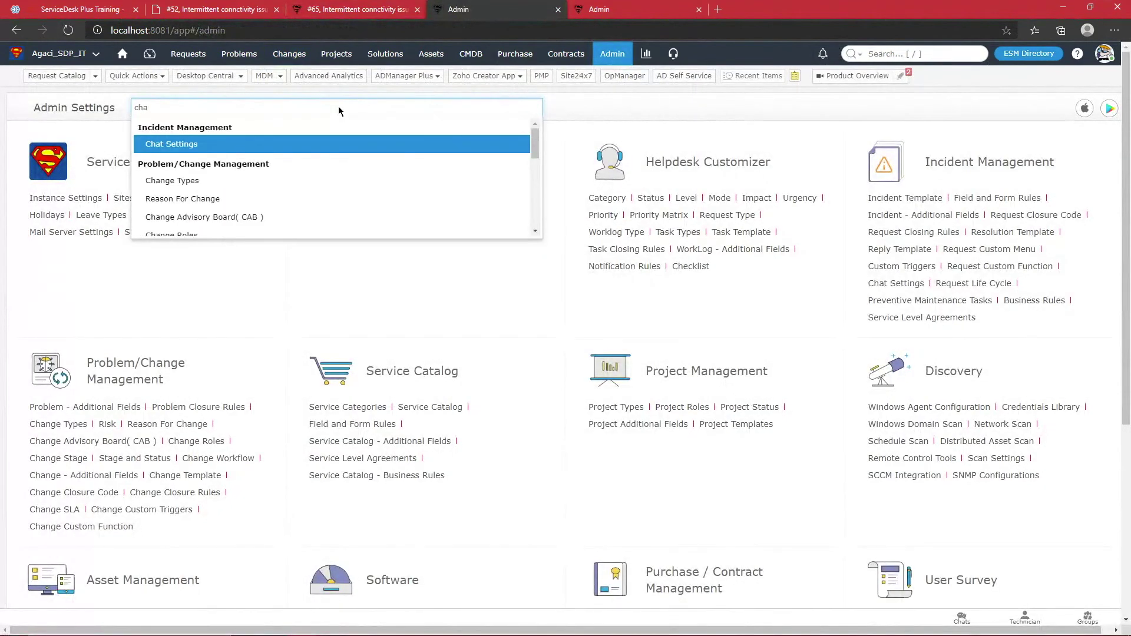
{"action": "key", "text": "Down"}
{"action": "key", "text": "Down"}
{"action": "key", "text": "Down"}
{"action": "key", "text": "Down"}
{"action": "key", "text": "Down"}
{"action": "key", "text": "Down"}
{"action": "key", "text": "Down"}
{"action": "key", "text": "Up"}
{"action": "key", "text": "Down"}
{"action": "key", "text": "Down"}
{"action": "key", "text": "Up"}
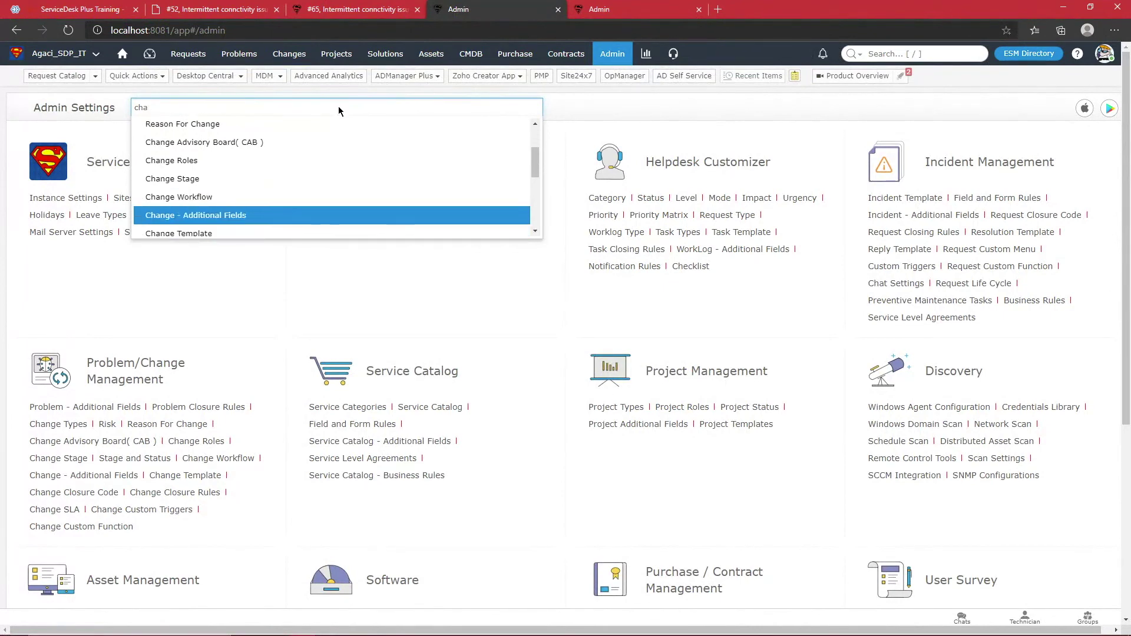
{"action": "key", "text": "Down"}
{"action": "key", "text": "Up"}
{"action": "key", "text": "Return"}
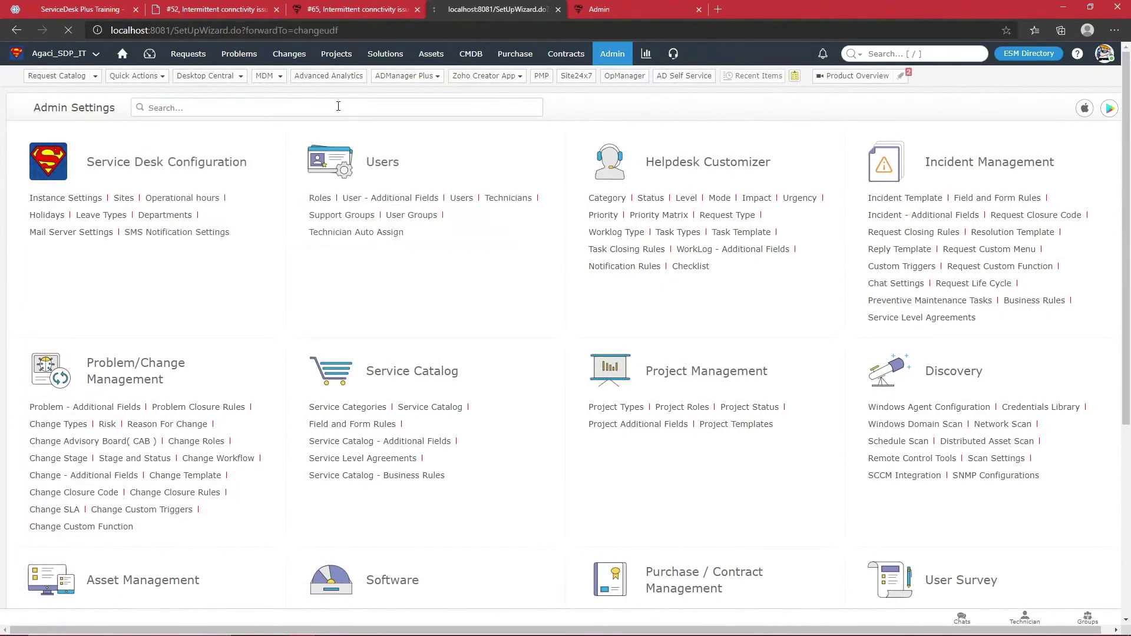
- Review the Service affected and New text fields, leaving the label unedited
{"action": "scroll", "coordinate": [211, 192], "scroll_direction": "down", "scroll_amount": 2}
{"action": "scroll", "coordinate": [211, 193], "scroll_direction": "down", "scroll_amount": 1}
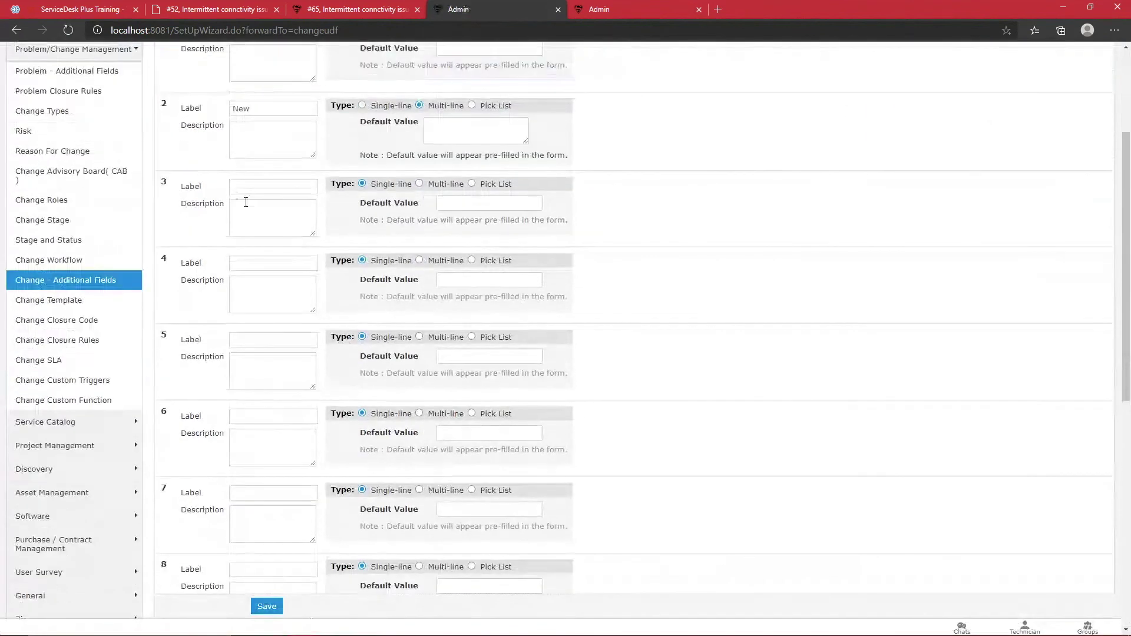
{"action": "scroll", "coordinate": [212, 200], "scroll_direction": "up", "scroll_amount": 3}
{"action": "left_click", "coordinate": [679, 231]}
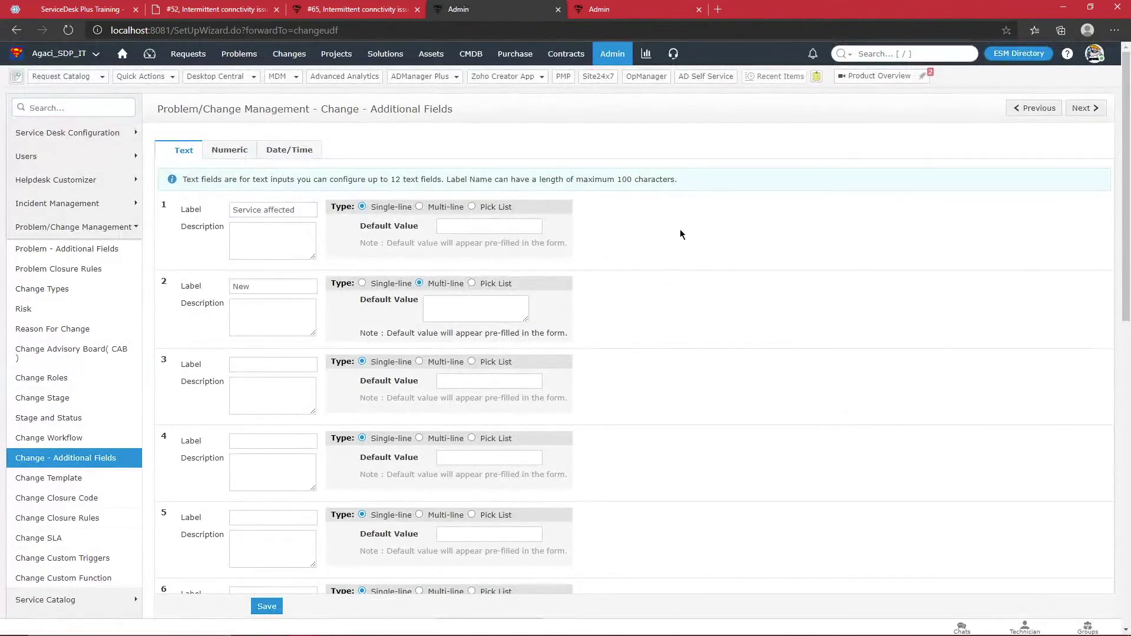
{"action": "scroll", "coordinate": [92, 375], "scroll_direction": "down", "scroll_amount": 2}
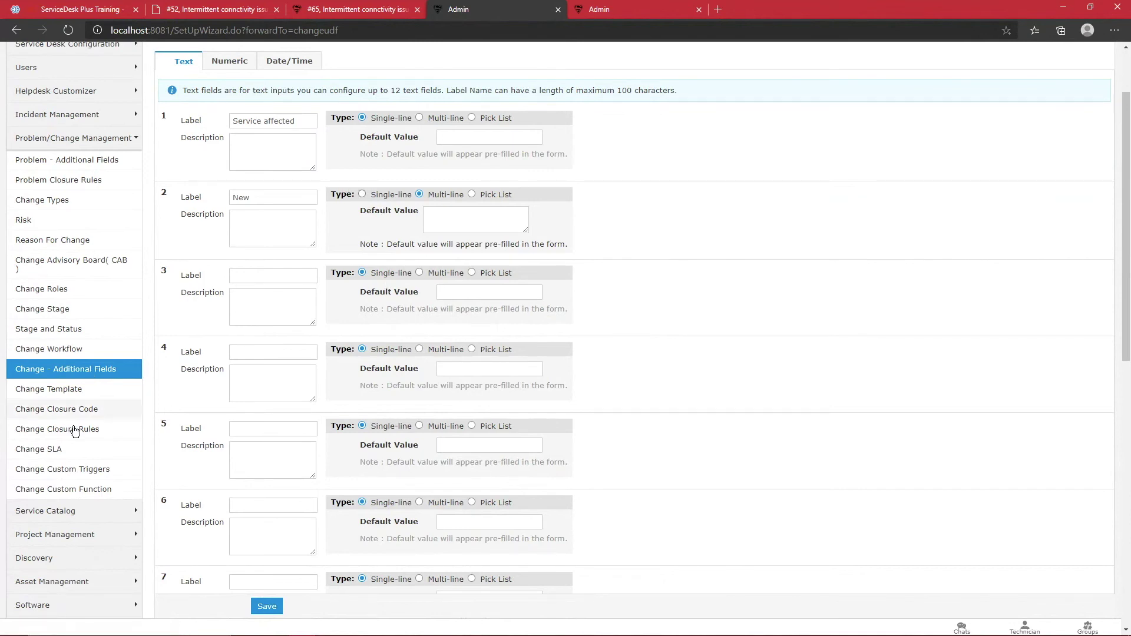
- Open the High Impact change SLA and look over its match criteria and four escalation levels
{"action": "left_click", "coordinate": [56, 449]}
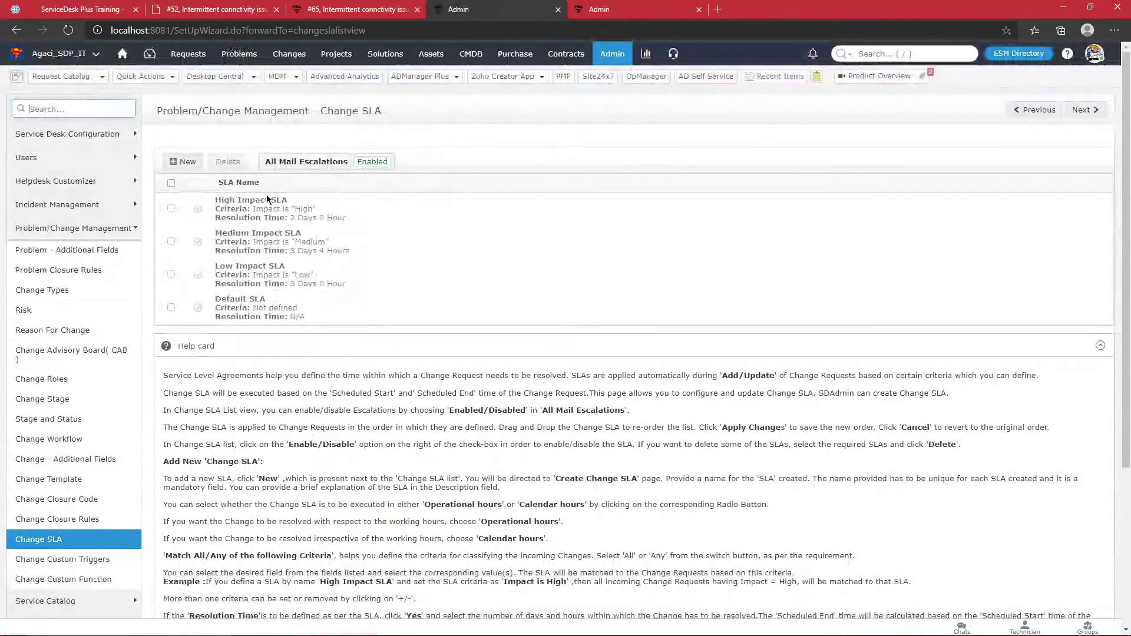
{"action": "left_click", "coordinate": [267, 199]}
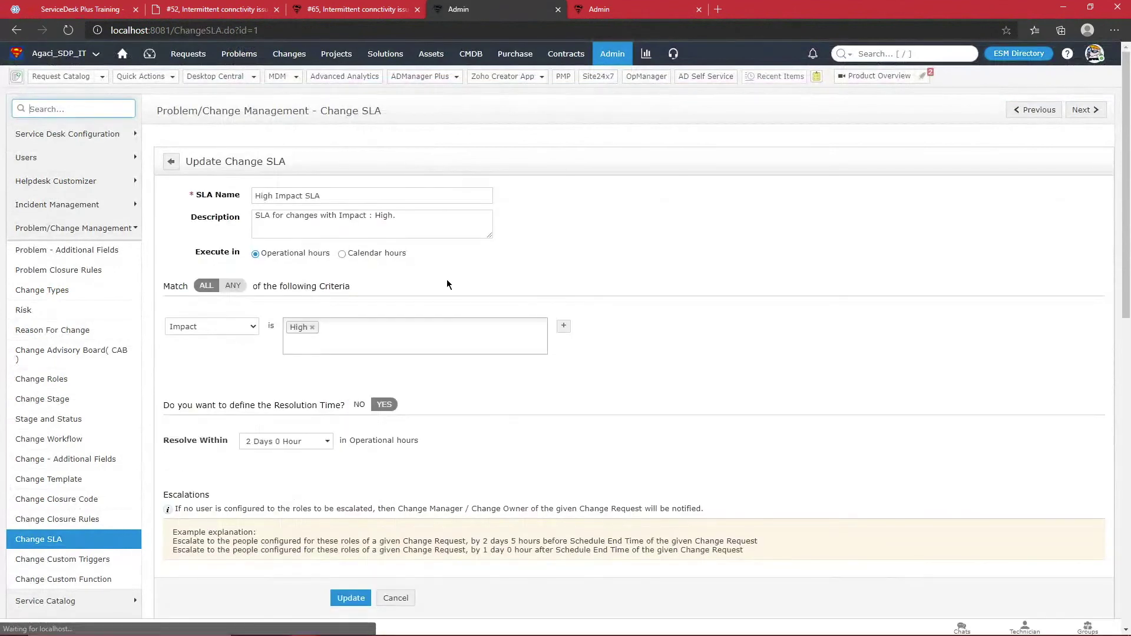
{"action": "scroll", "coordinate": [447, 284], "scroll_direction": "down", "scroll_amount": 2}
{"action": "scroll", "coordinate": [360, 257], "scroll_direction": "up", "scroll_amount": 1}
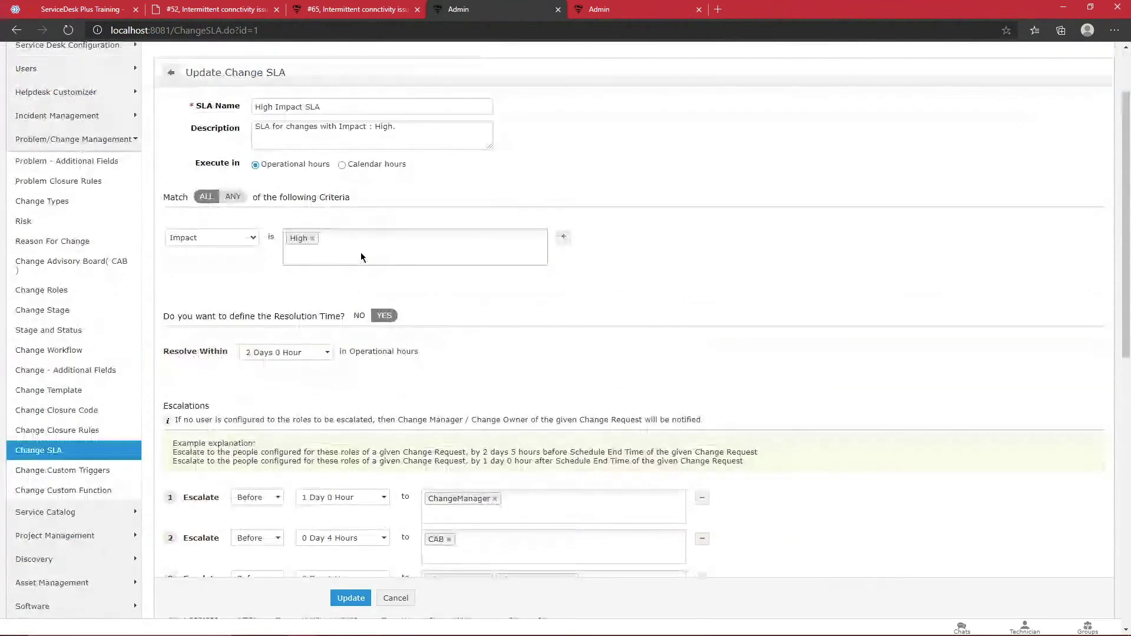
{"action": "left_click", "coordinate": [206, 198]}
{"action": "left_click", "coordinate": [224, 236]}
{"action": "left_click", "coordinate": [224, 236]}
{"action": "scroll", "coordinate": [649, 312], "scroll_direction": "down", "scroll_amount": 3}
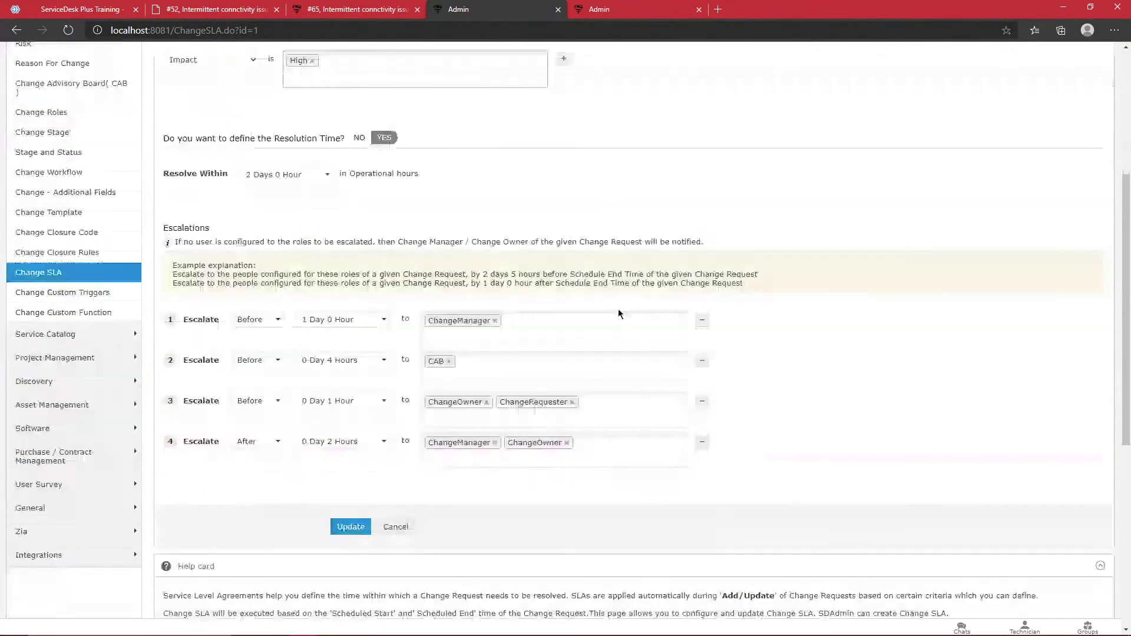
{"action": "scroll", "coordinate": [564, 288], "scroll_direction": "up", "scroll_amount": 2}
- In the meeting chat, find and select the question about notifying at 50% or 75% SLA duration
{"action": "key", "text": "ctrl+1"}
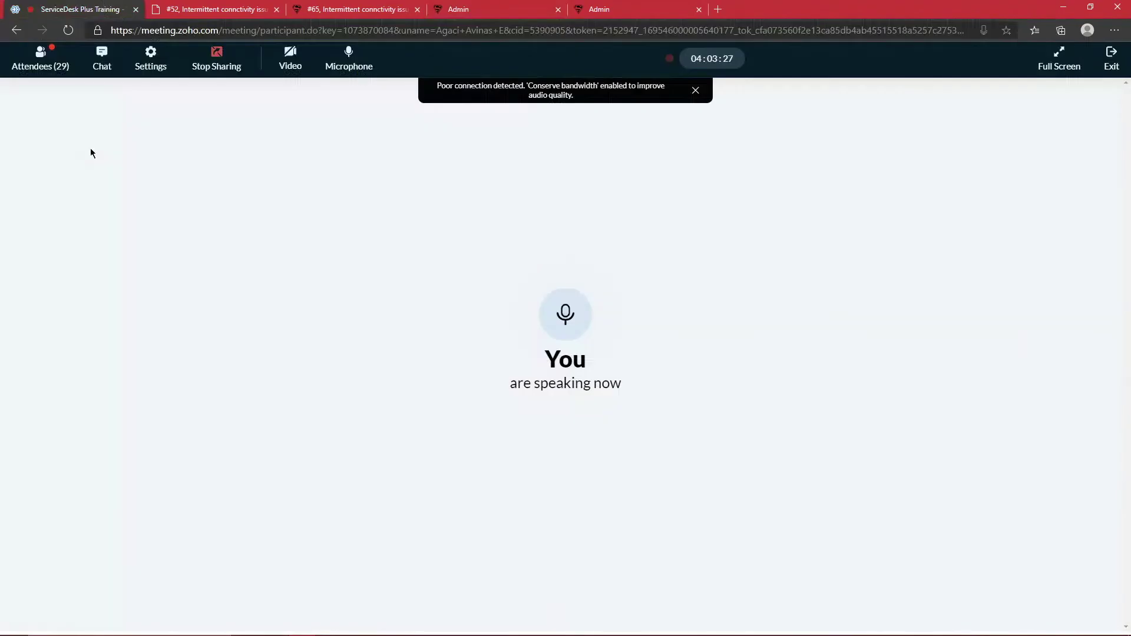
{"action": "left_click", "coordinate": [102, 59]}
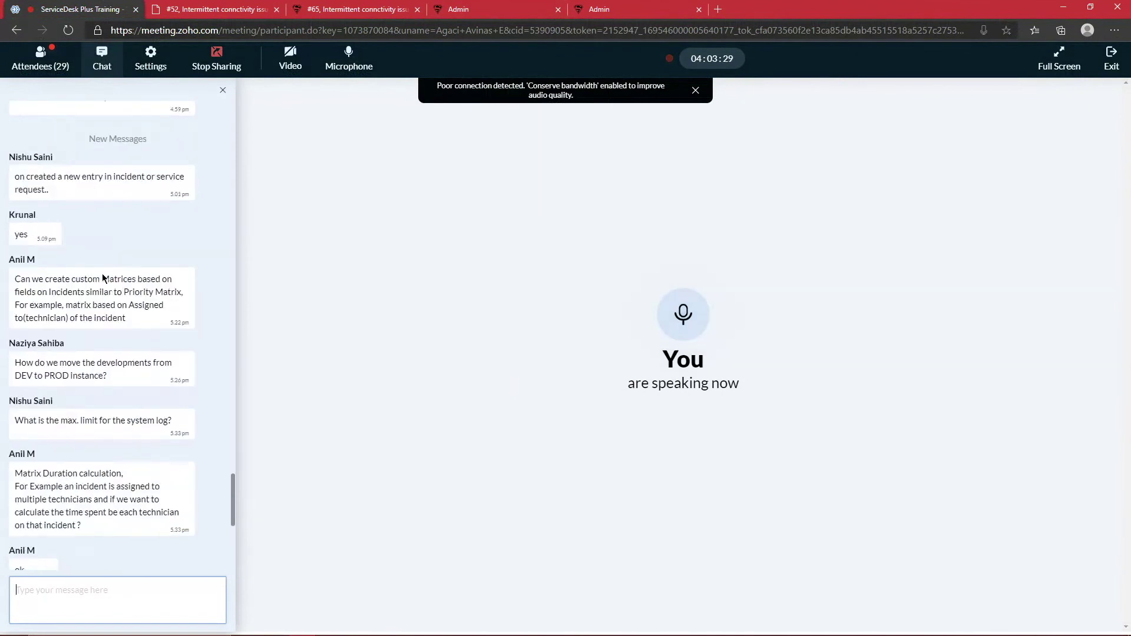
{"action": "scroll", "coordinate": [134, 304], "scroll_direction": "up", "scroll_amount": 10}
{"action": "scroll", "coordinate": [134, 307], "scroll_direction": "up", "scroll_amount": 10}
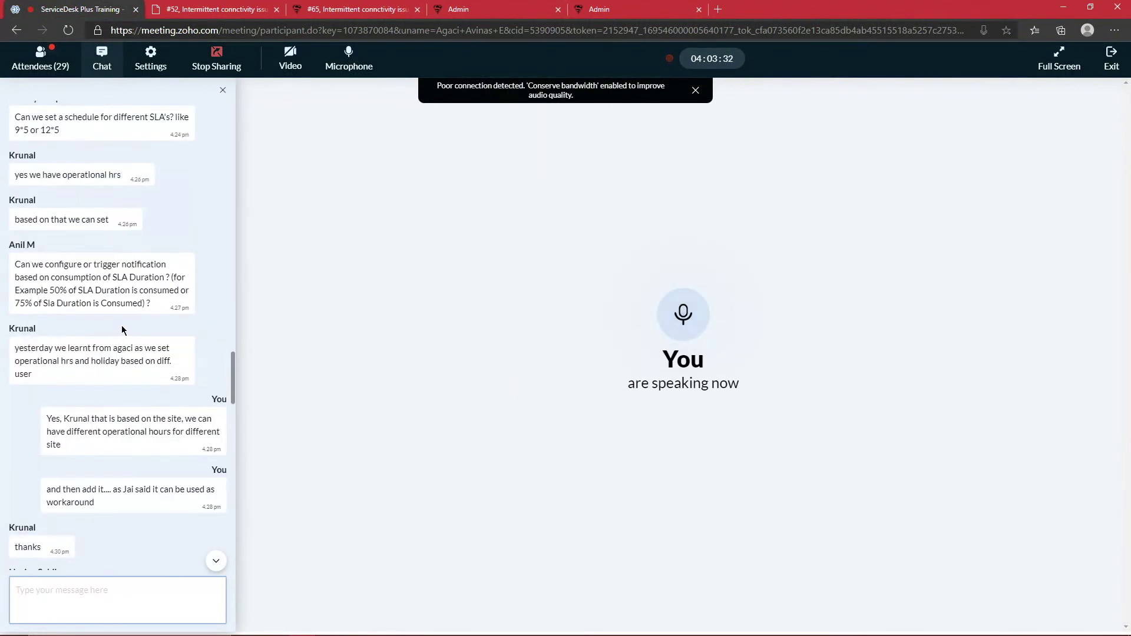
{"action": "scroll", "coordinate": [122, 330], "scroll_direction": "up", "scroll_amount": 1}
{"action": "left_click_drag", "start_coordinate": [15, 331], "coordinate": [145, 378]}
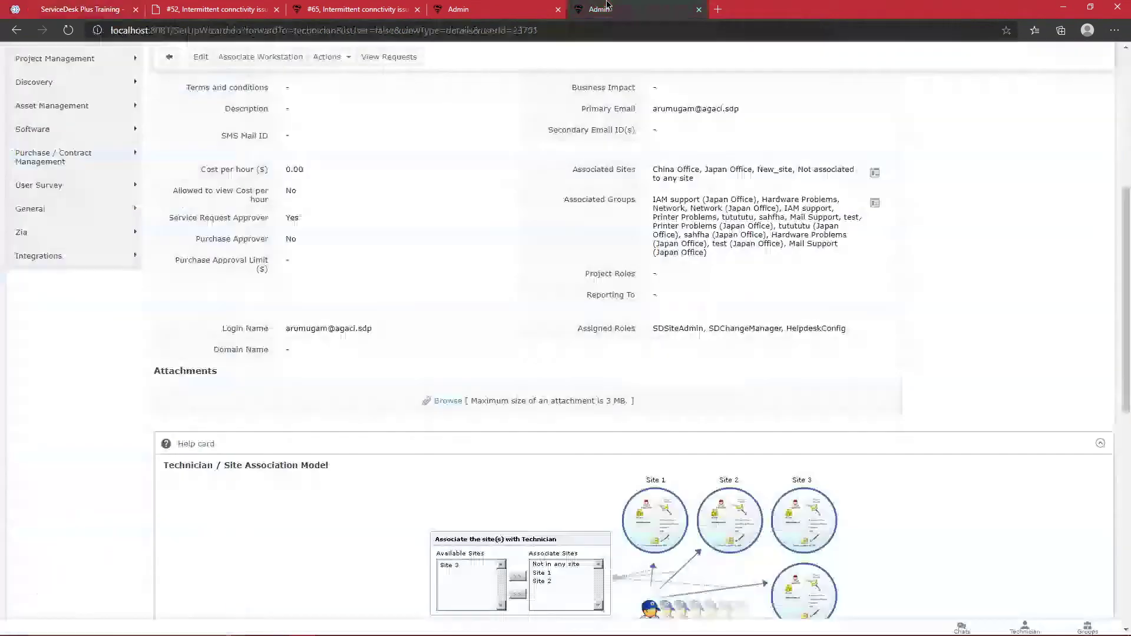
- On the High Impact SLA form, set Resolution Time to NO and the first escalation at 75%
{"action": "left_click", "coordinate": [599, 9]}
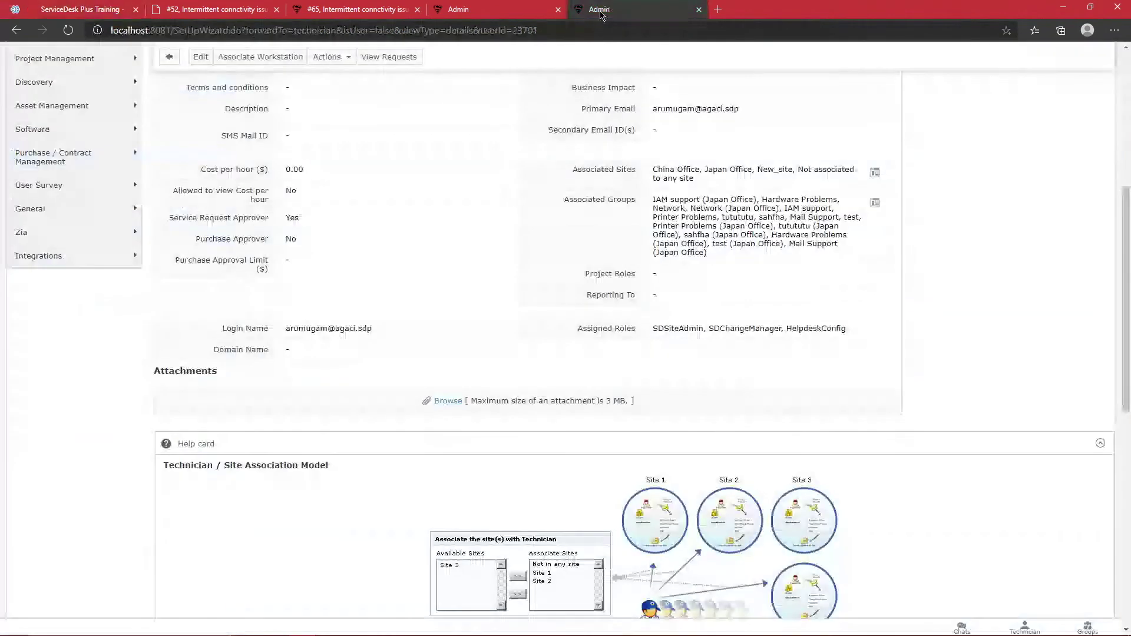
{"action": "left_click", "coordinate": [459, 9]}
{"action": "scroll", "coordinate": [374, 195], "scroll_direction": "down", "scroll_amount": 8}
{"action": "scroll", "coordinate": [374, 195], "scroll_direction": "up", "scroll_amount": 9}
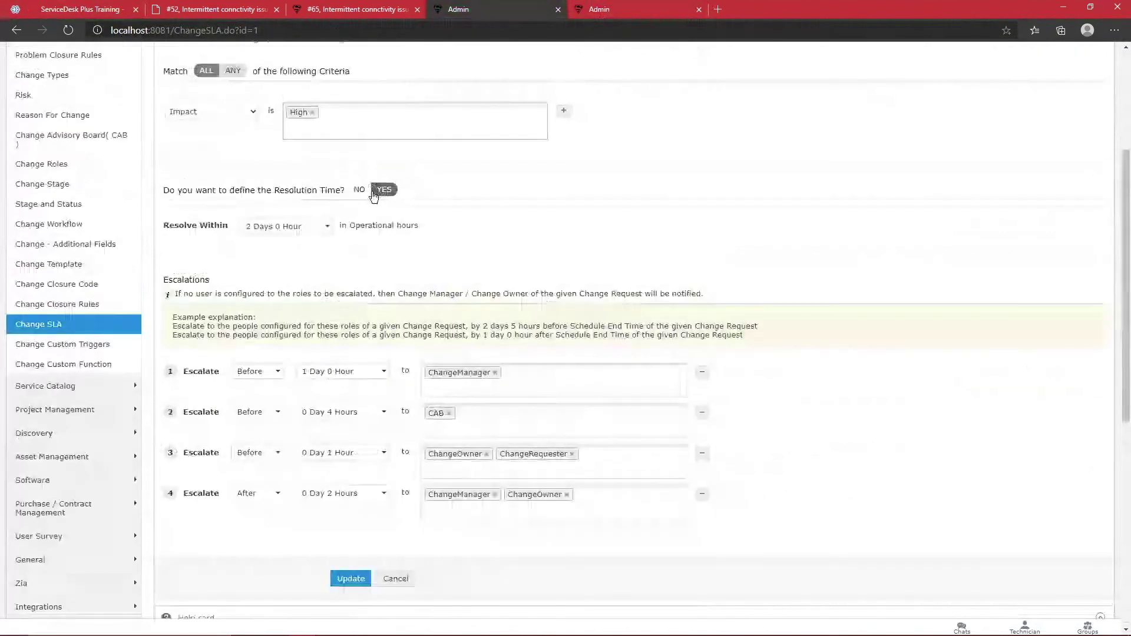
{"action": "left_click", "coordinate": [359, 190]}
{"action": "left_click", "coordinate": [302, 360]}
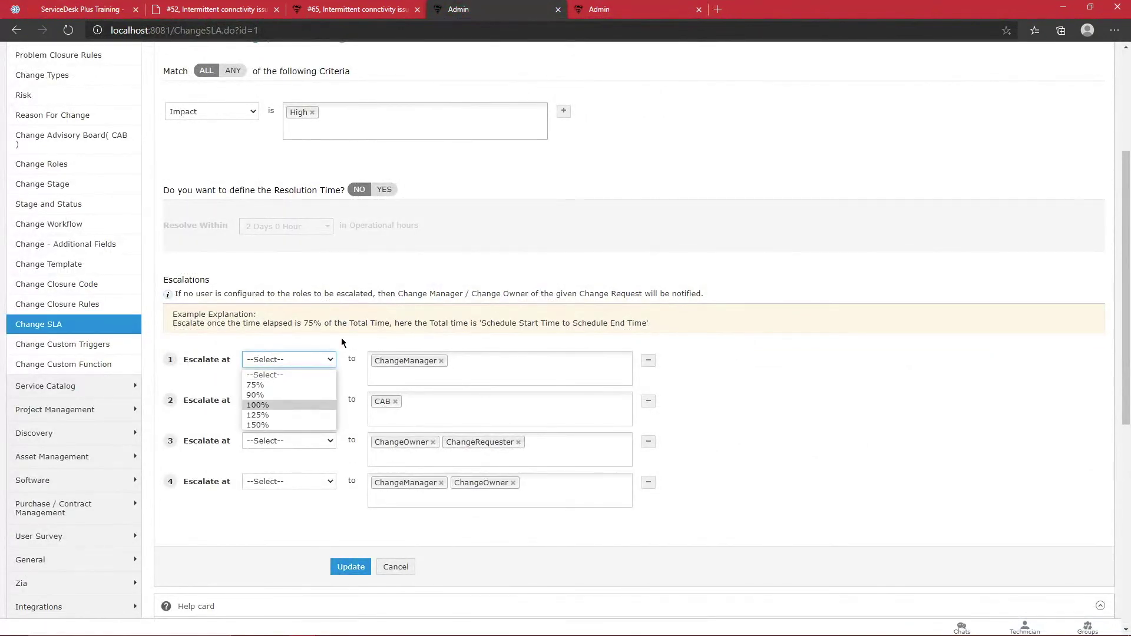
{"action": "left_click", "coordinate": [336, 322]}
{"action": "left_click", "coordinate": [301, 358]}
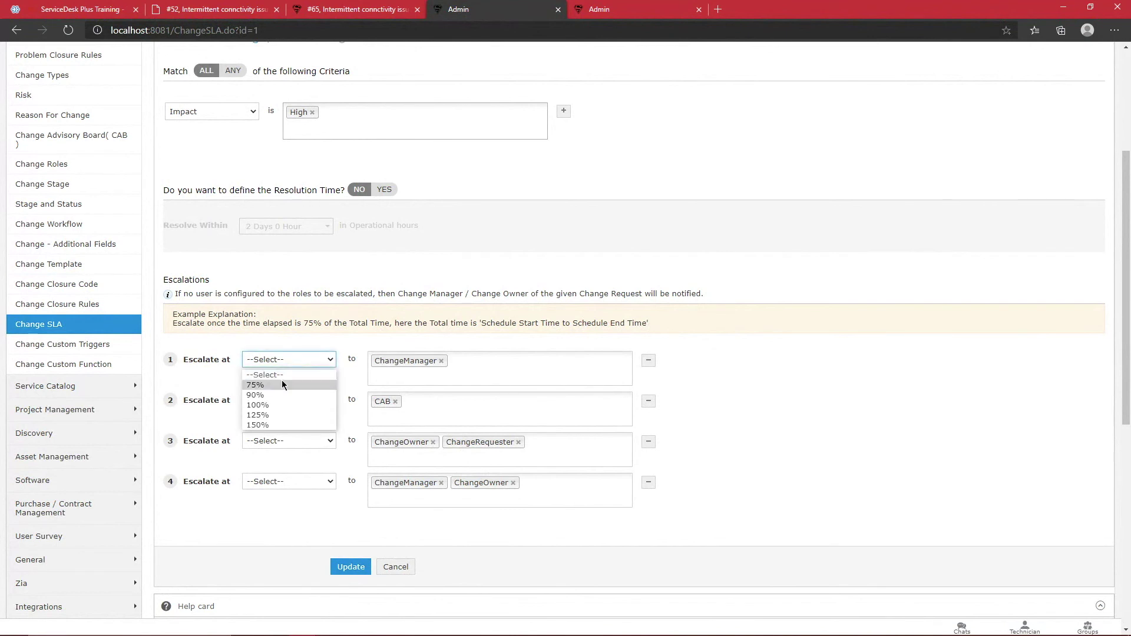
{"action": "left_click", "coordinate": [277, 386]}
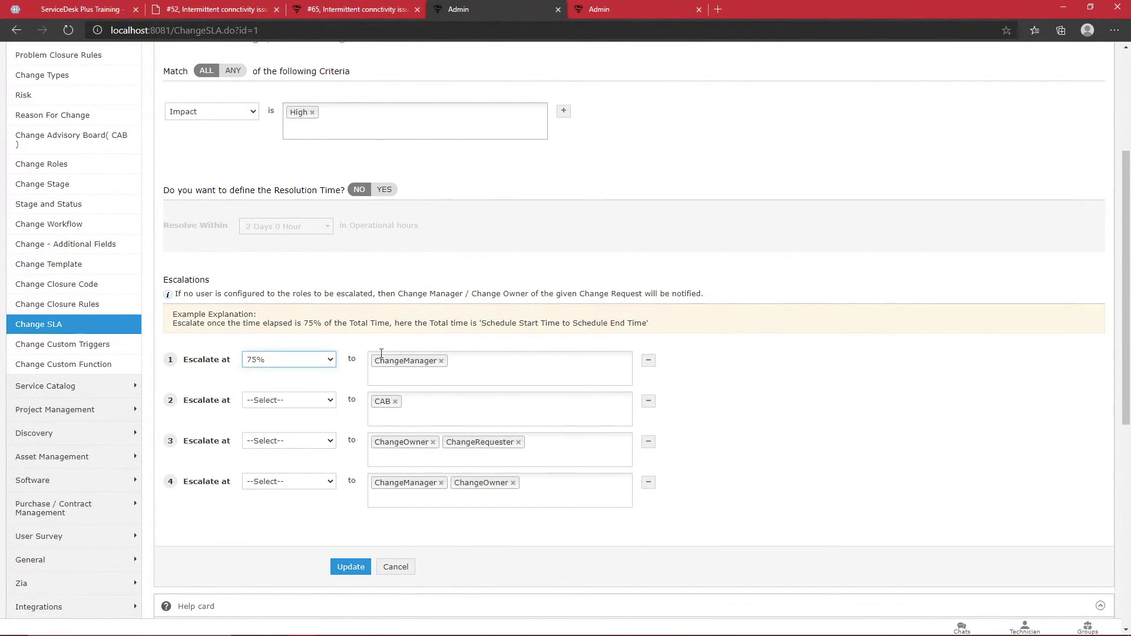
- Set the second escalation at 90%, then cancel the SLA edits unsaved
{"action": "left_click", "coordinate": [328, 359]}
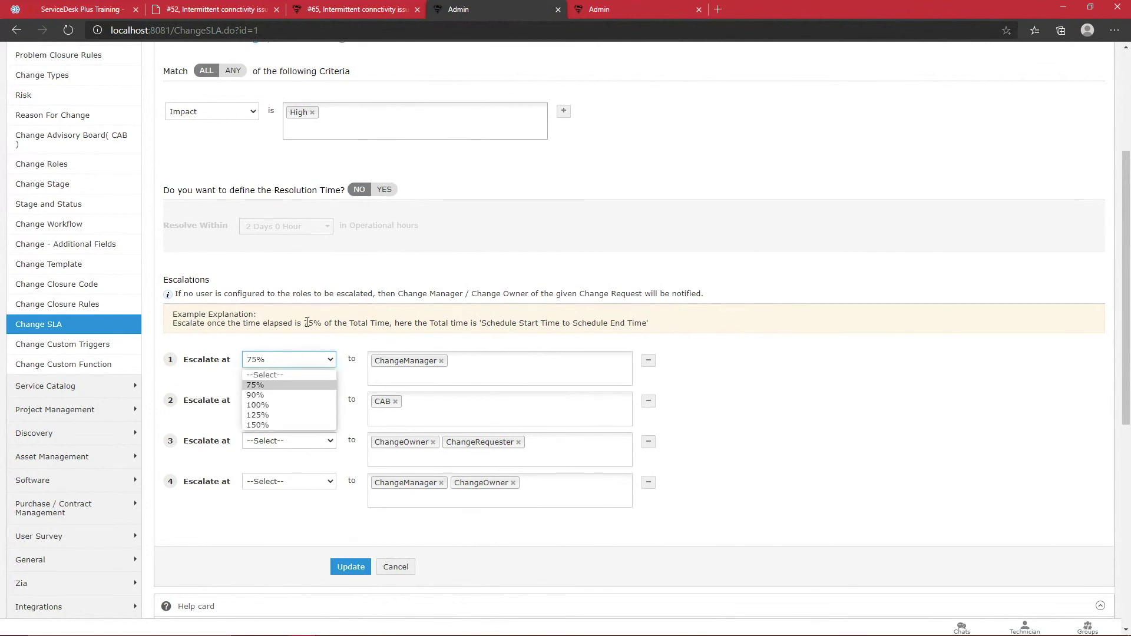
{"action": "left_click_drag", "start_coordinate": [303, 323], "coordinate": [319, 328]}
{"action": "left_click", "coordinate": [308, 360]}
{"action": "left_click", "coordinate": [203, 401]}
{"action": "left_click", "coordinate": [270, 401]}
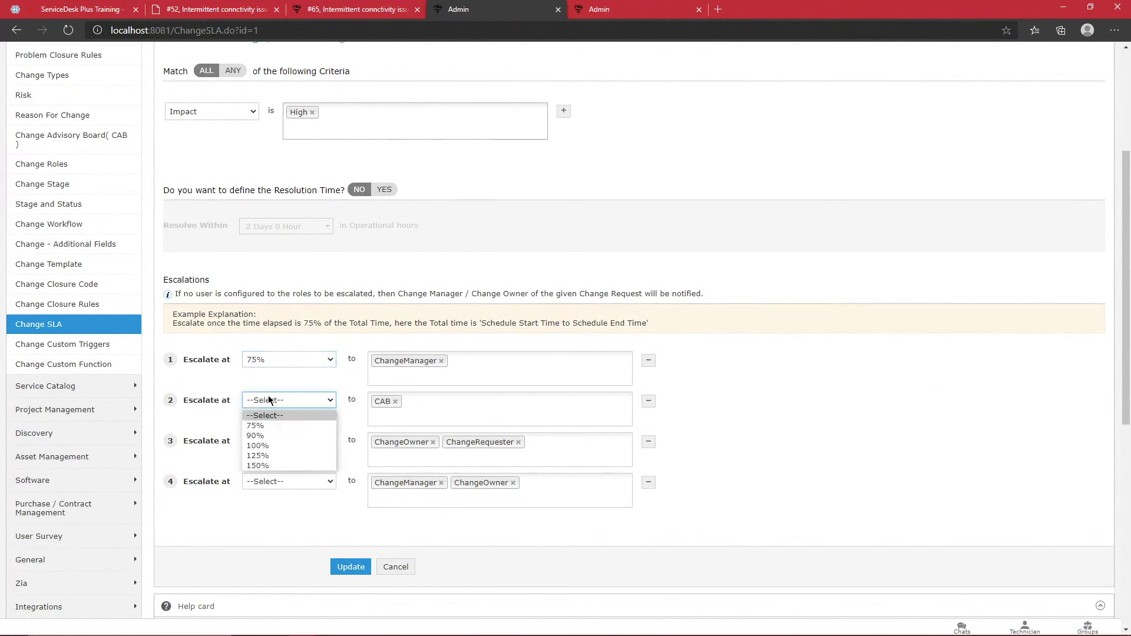
{"action": "left_click", "coordinate": [273, 436]}
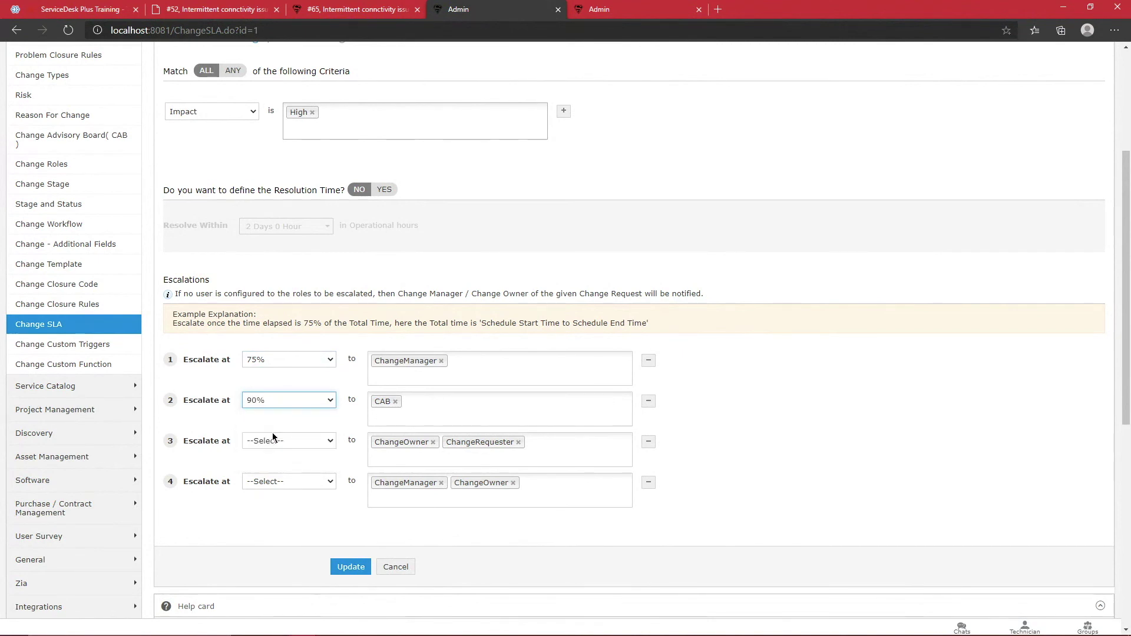
{"action": "left_click", "coordinate": [262, 405]}
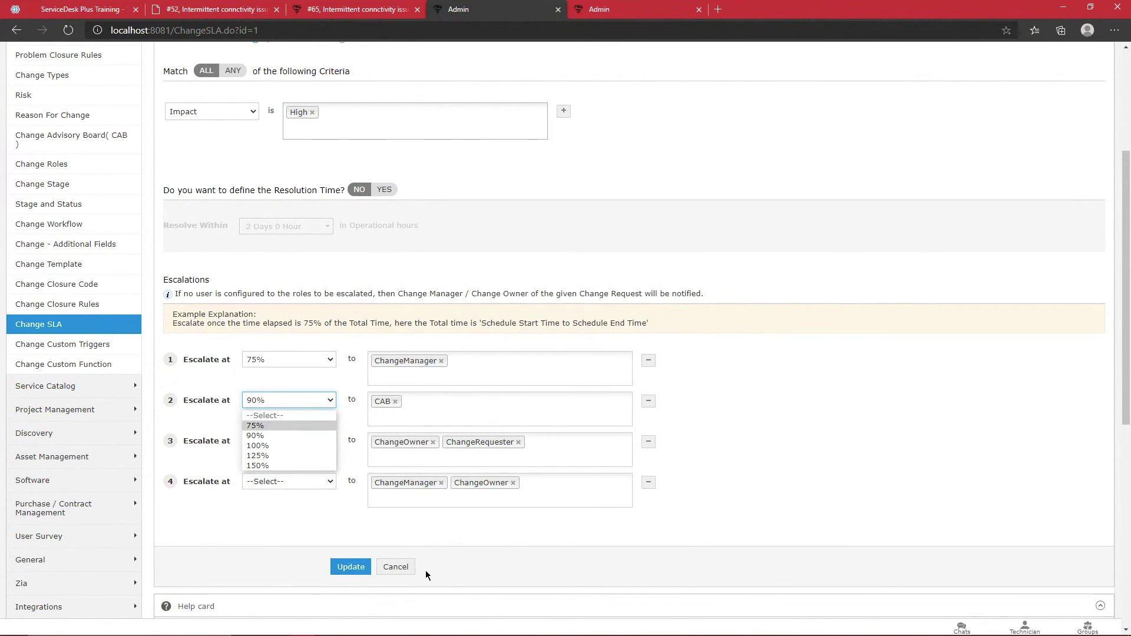
{"action": "left_click", "coordinate": [396, 567]}
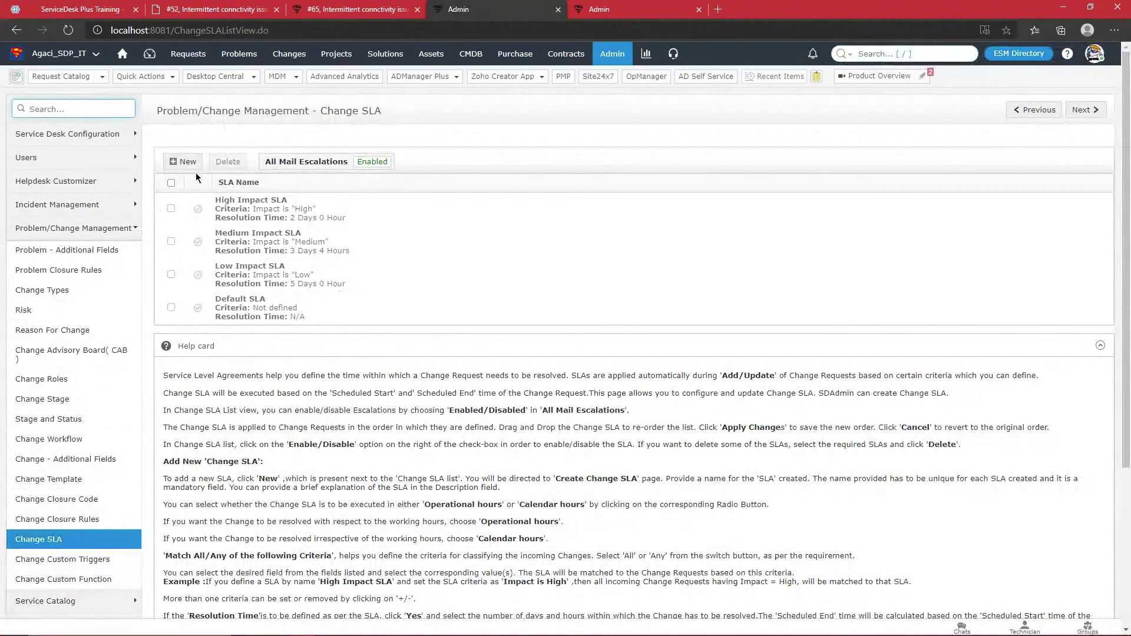
{"action": "left_click", "coordinate": [191, 166]}
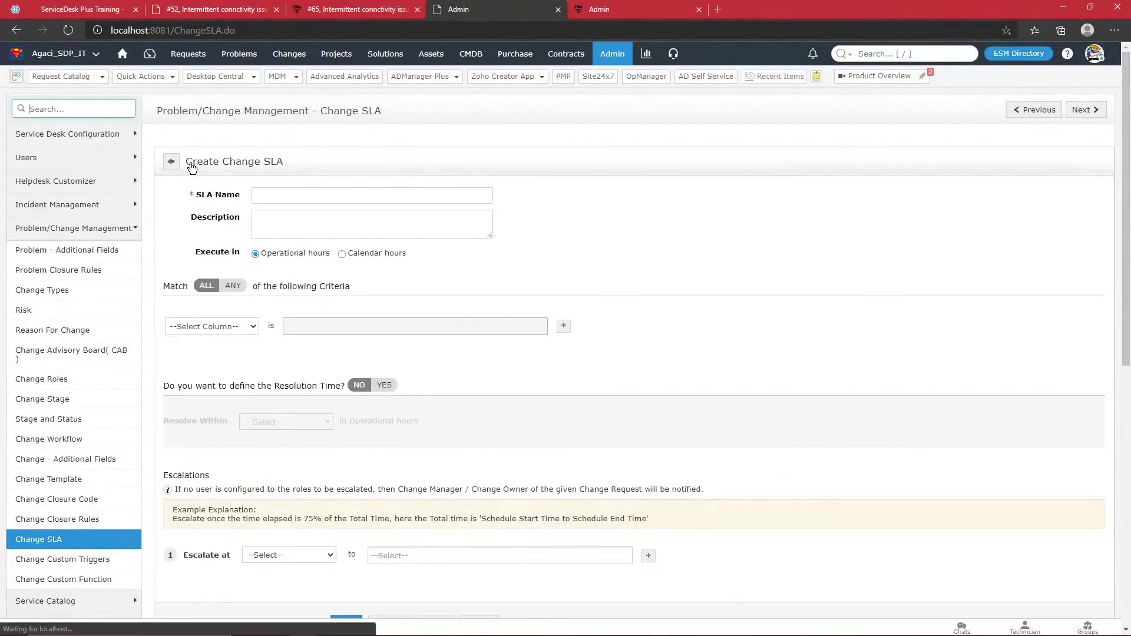
{"action": "scroll", "coordinate": [342, 234], "scroll_direction": "down", "scroll_amount": 2}
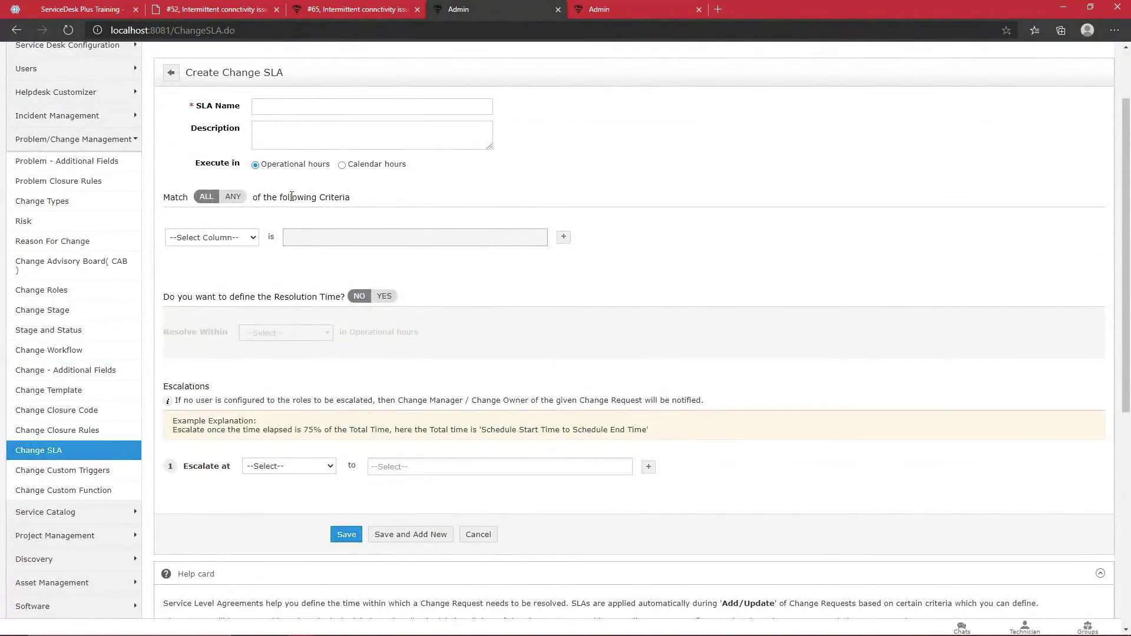
{"action": "left_click", "coordinate": [352, 165]}
{"action": "left_click", "coordinate": [286, 168]}
{"action": "left_click", "coordinate": [356, 170]}
{"action": "left_click", "coordinate": [479, 535]}
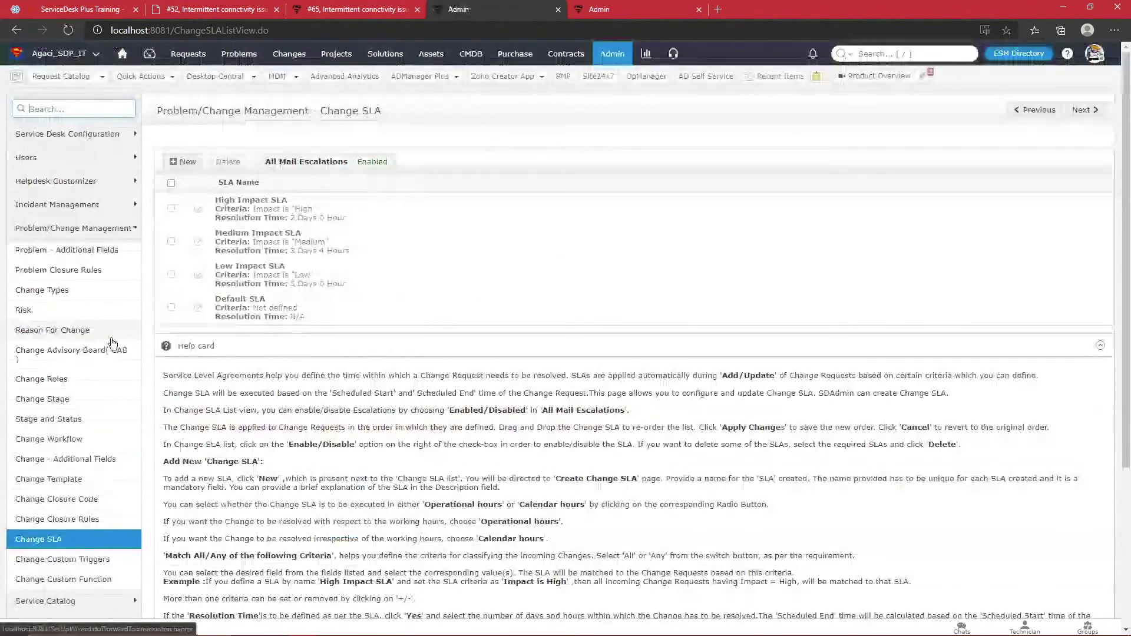
- Go to Change Custom Triggers and start a new trigger action
{"action": "scroll", "coordinate": [112, 343], "scroll_direction": "down", "scroll_amount": 1}
{"action": "scroll", "coordinate": [110, 350], "scroll_direction": "down", "scroll_amount": 2}
{"action": "left_click", "coordinate": [62, 413]}
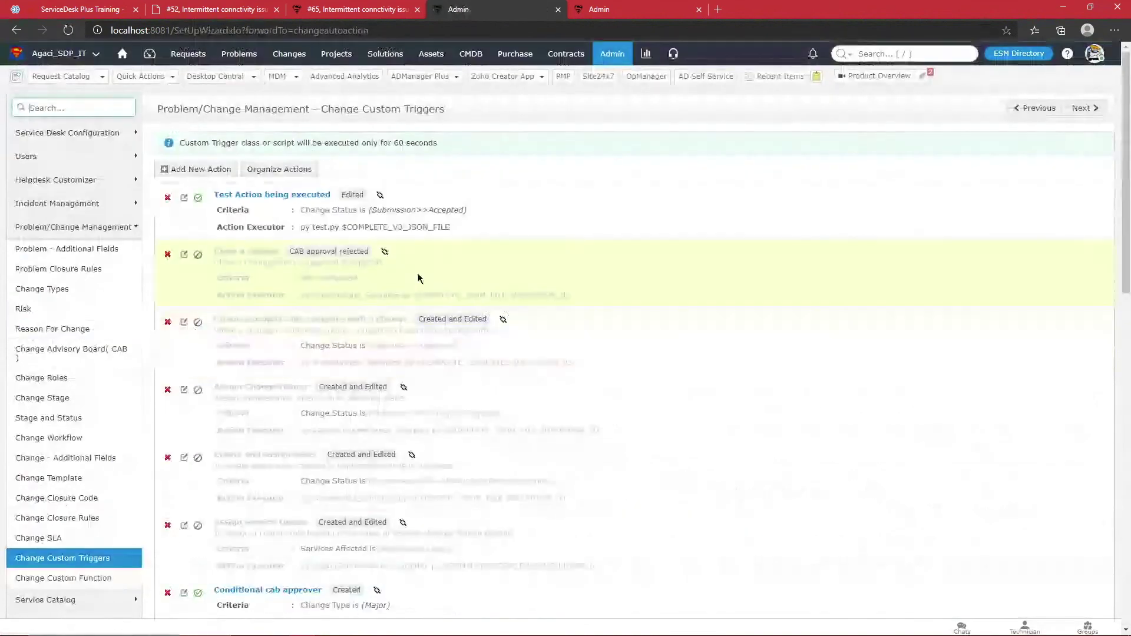
{"action": "scroll", "coordinate": [360, 288], "scroll_direction": "down", "scroll_amount": 5}
{"action": "scroll", "coordinate": [357, 284], "scroll_direction": "up", "scroll_amount": 5}
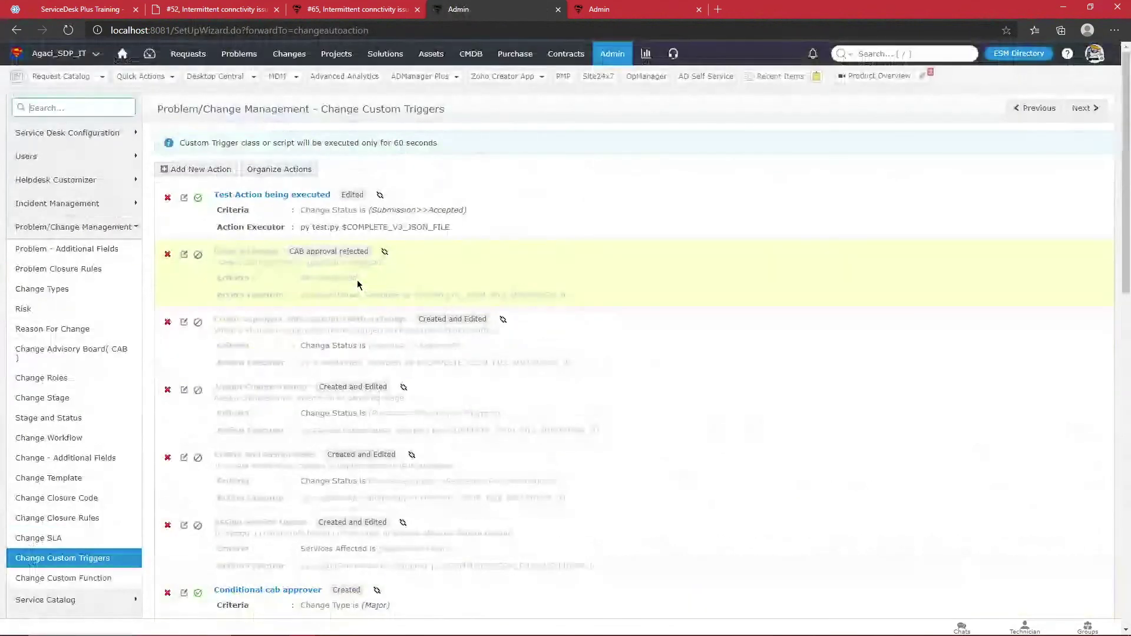
{"action": "left_click", "coordinate": [196, 170]}
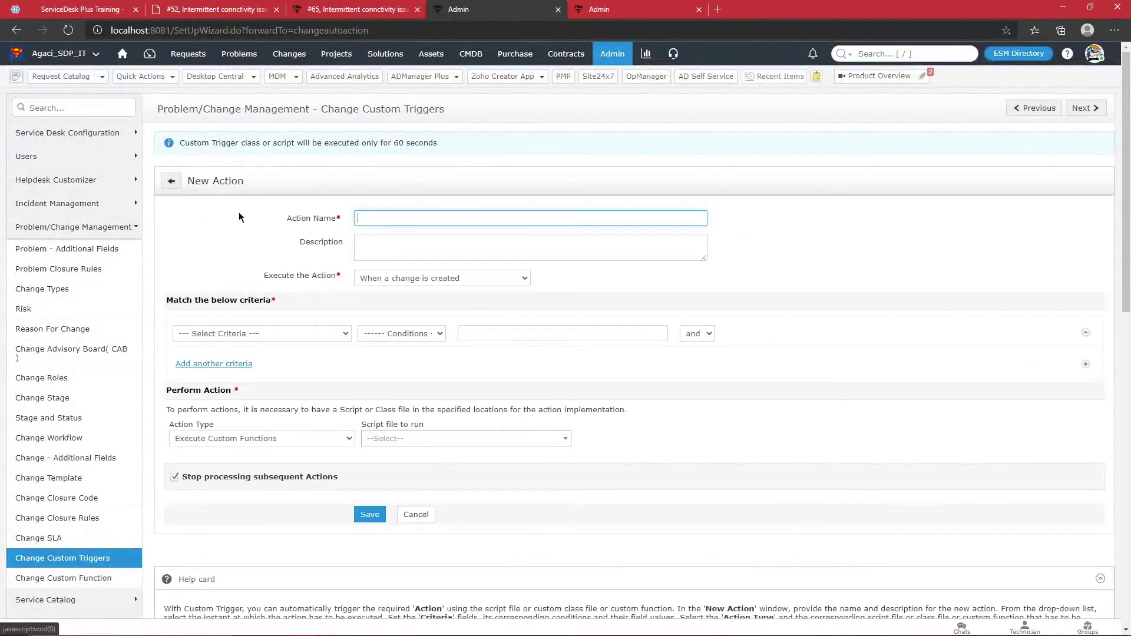
- Try the Script and Class action types, then switch back to Custom Functions
{"action": "left_click", "coordinate": [298, 437]}
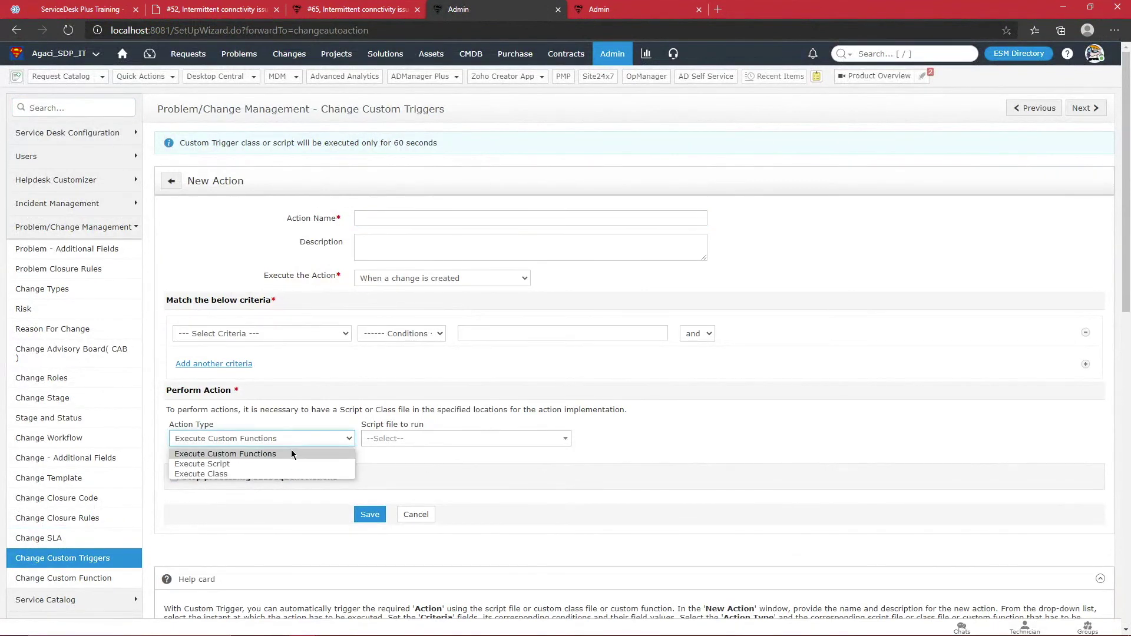
{"action": "left_click", "coordinate": [257, 466]}
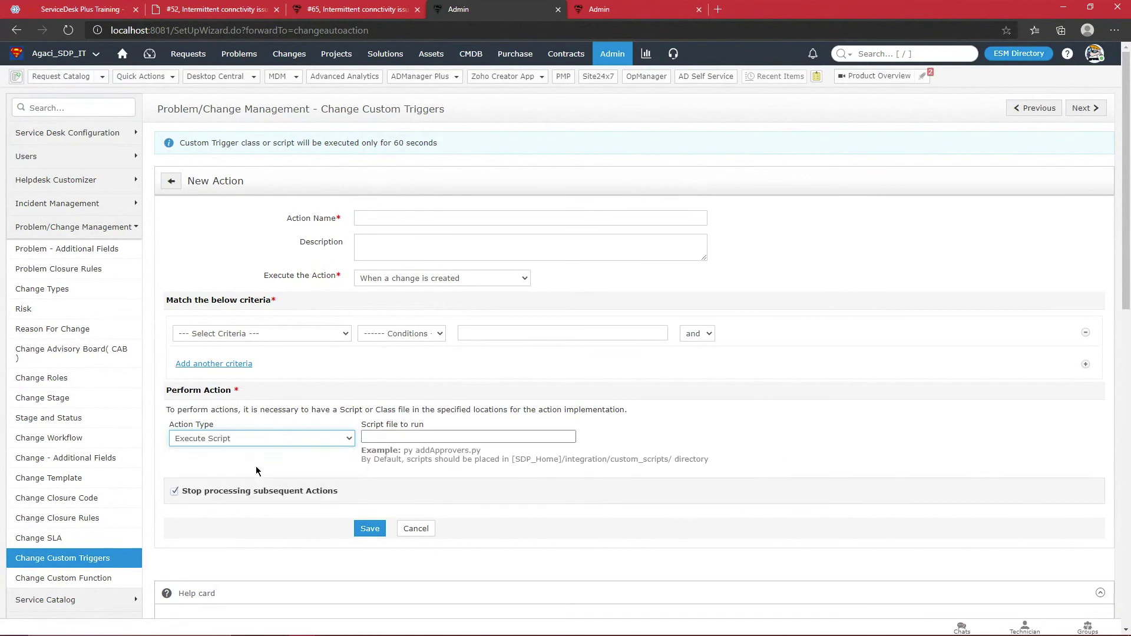
{"action": "left_click", "coordinate": [288, 439]}
{"action": "left_click", "coordinate": [222, 475]}
{"action": "left_click", "coordinate": [316, 439]}
{"action": "left_click", "coordinate": [275, 454]}
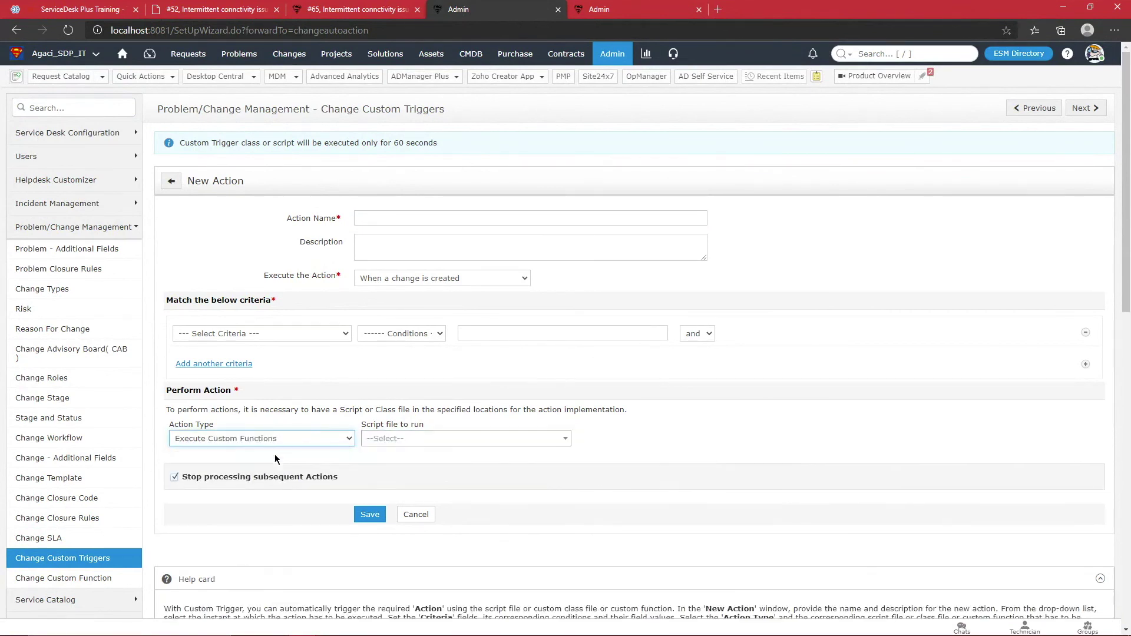
{"action": "scroll", "coordinate": [380, 421], "scroll_direction": "down", "scroll_amount": 4}
{"action": "scroll", "coordinate": [402, 397], "scroll_direction": "up", "scroll_amount": 4}
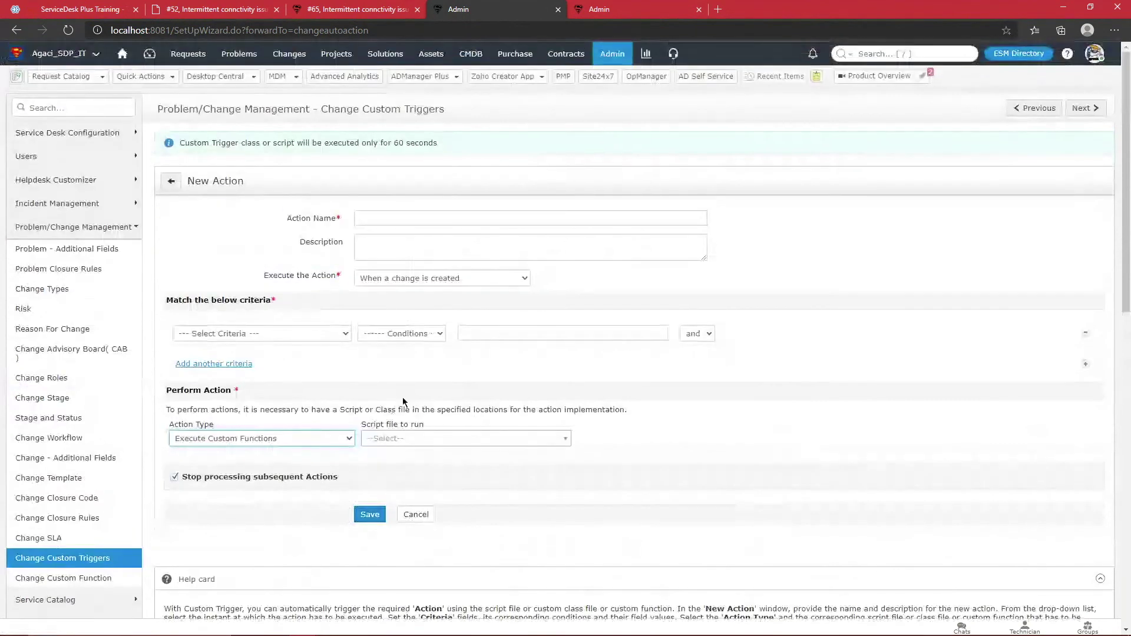
- Make the action execute on CAB approval, keeping Custom Functions as the action type
{"action": "left_click", "coordinate": [451, 279]}
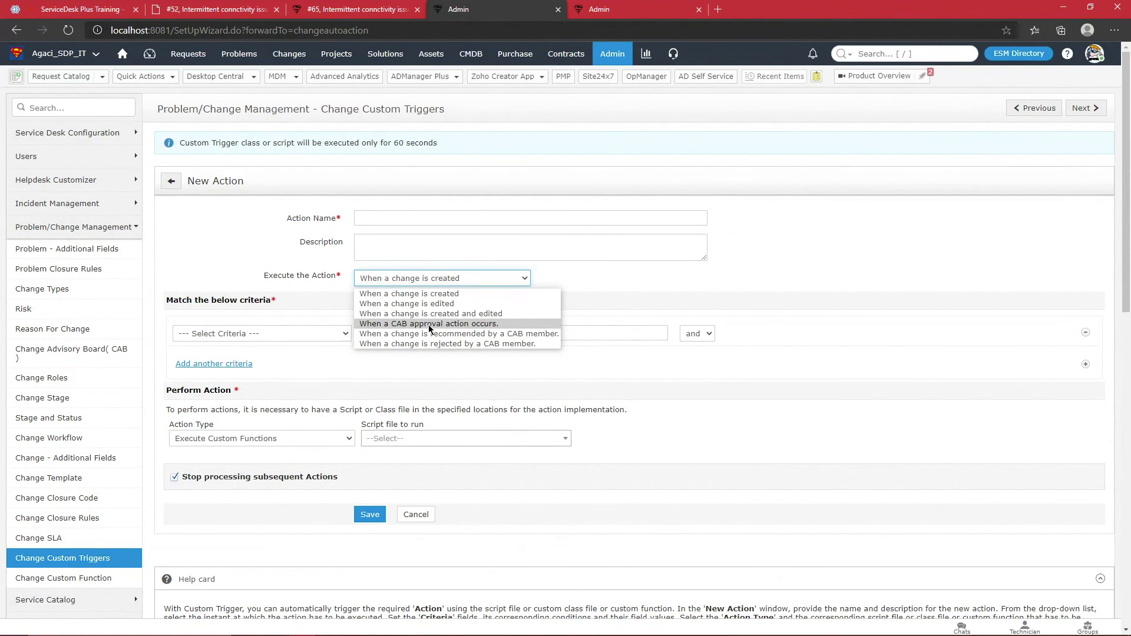
{"action": "left_click", "coordinate": [429, 324]}
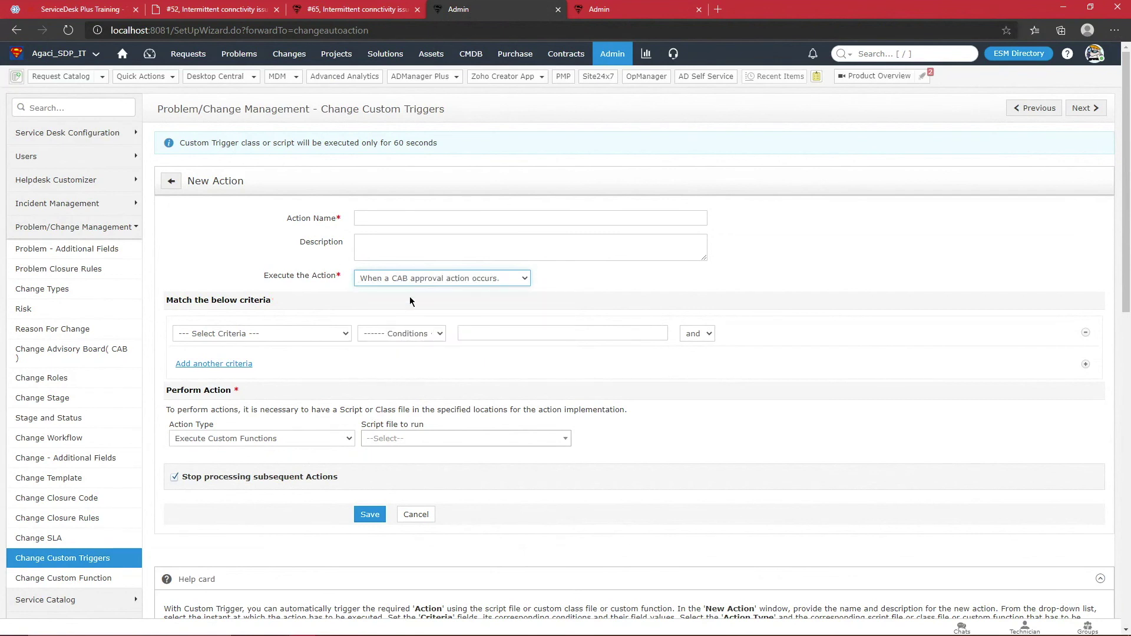
{"action": "left_click", "coordinate": [297, 437]}
{"action": "left_click", "coordinate": [282, 453]}
{"action": "left_click", "coordinate": [297, 441]}
{"action": "left_click", "coordinate": [297, 441]}
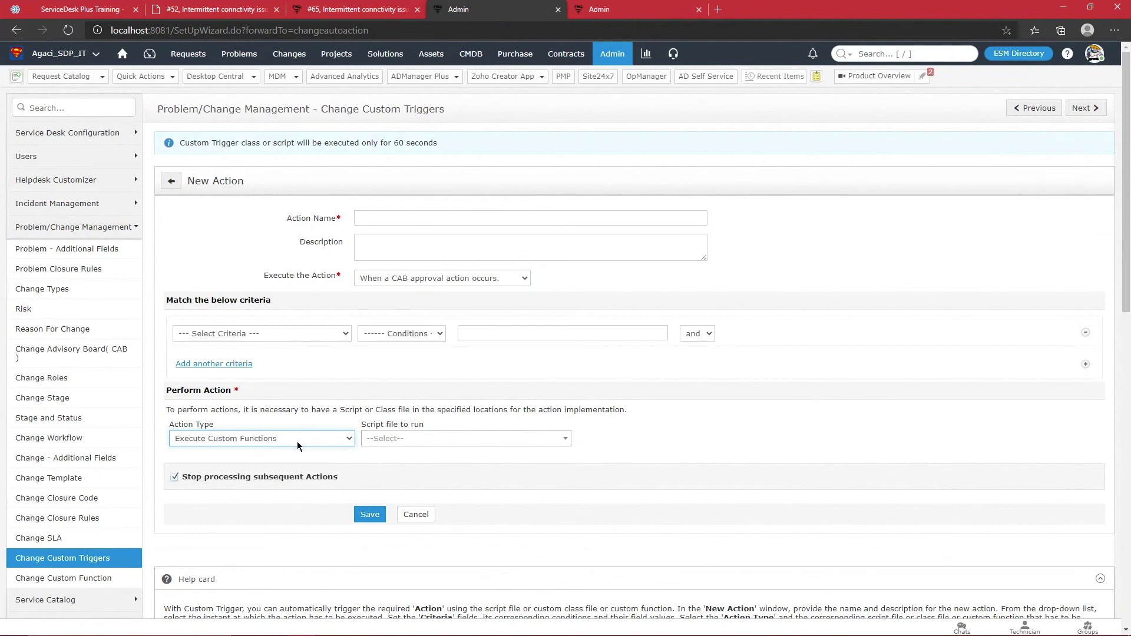
{"action": "left_click", "coordinate": [297, 441]}
{"action": "left_click", "coordinate": [266, 455]}
{"action": "left_click", "coordinate": [271, 440]}
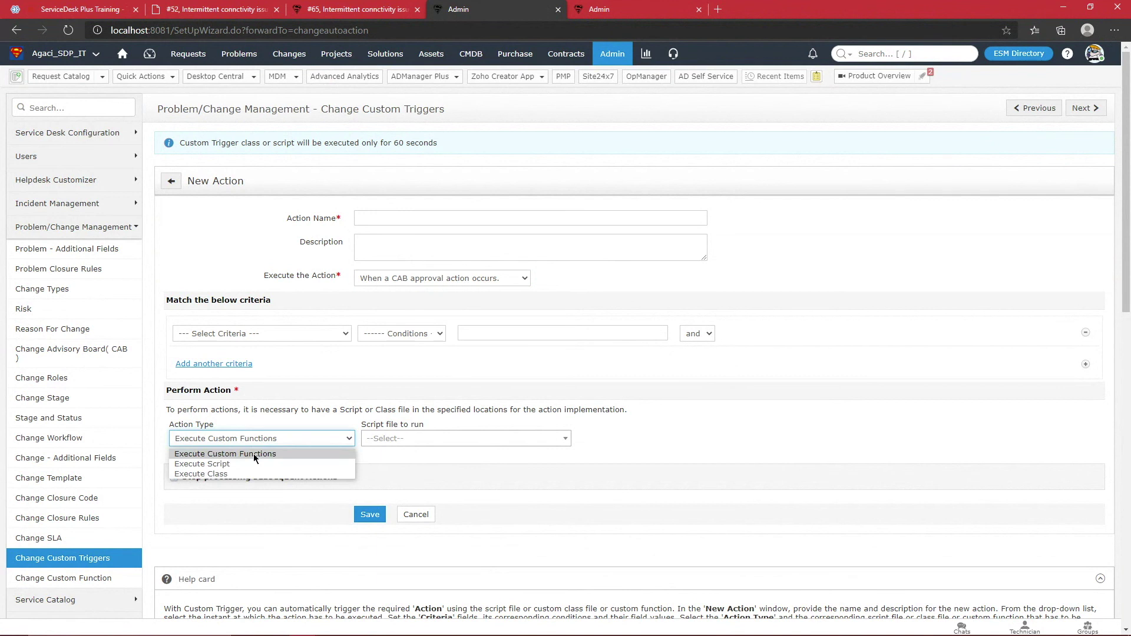
- Create a new custom function in a blank editor tab, then return to the New Action form
{"action": "left_click", "coordinate": [409, 438]}
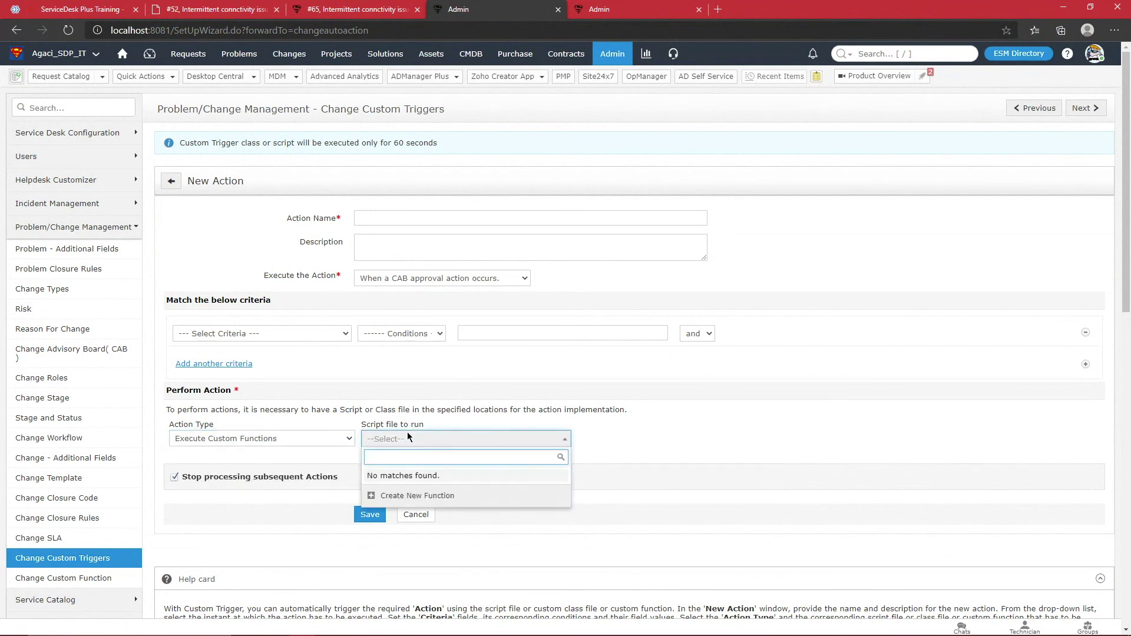
{"action": "left_click", "coordinate": [406, 496]}
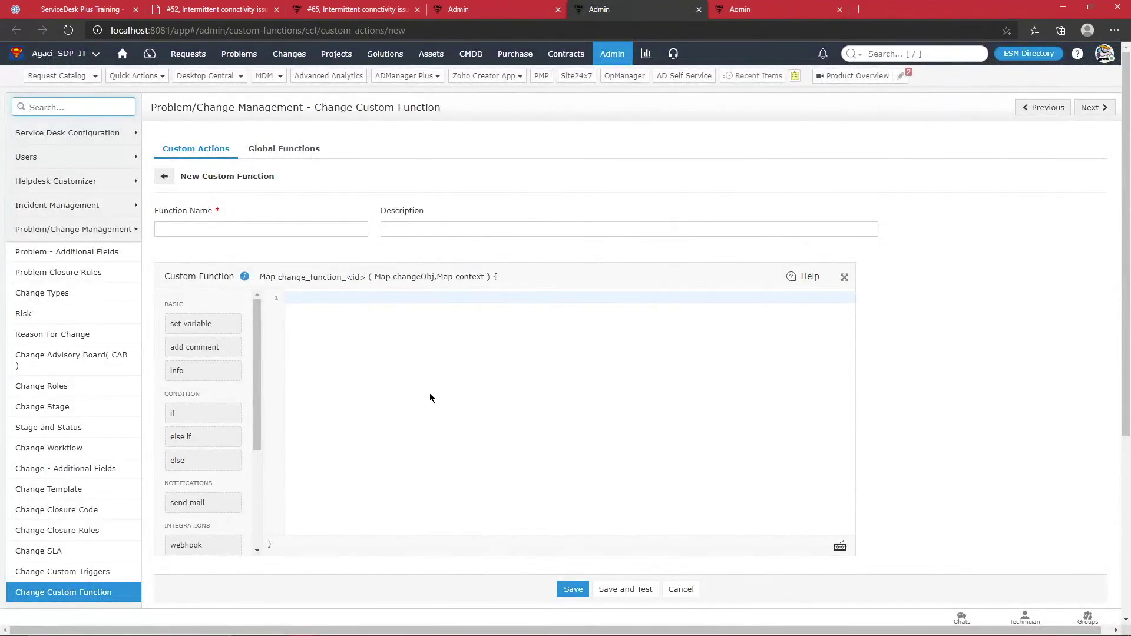
{"action": "left_click", "coordinate": [370, 305]}
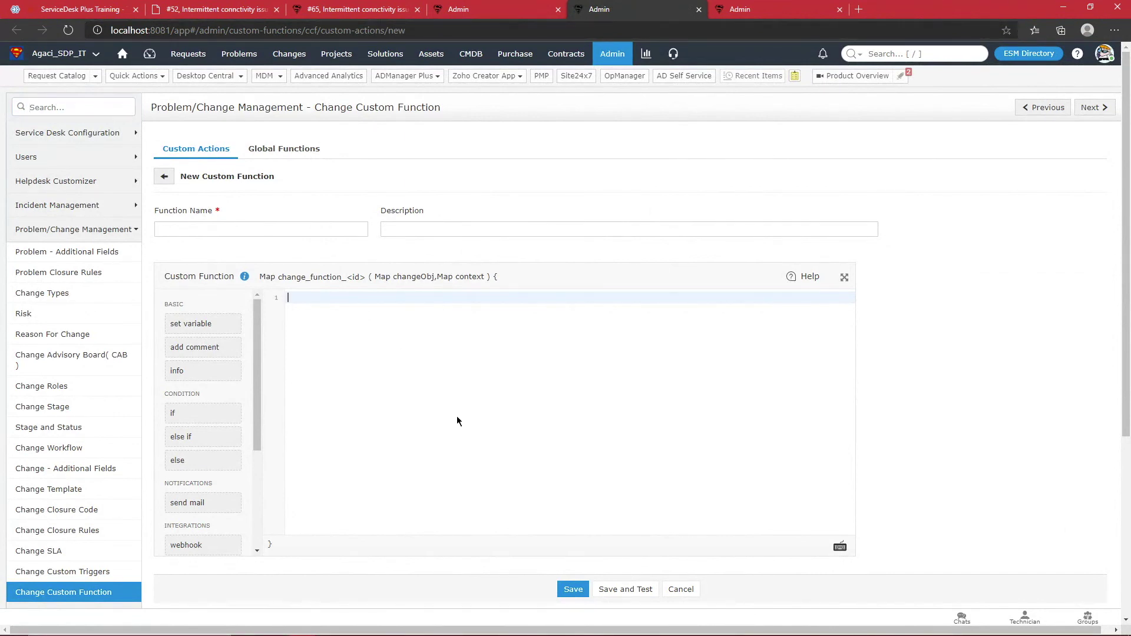
{"action": "left_click", "coordinate": [459, 9]}
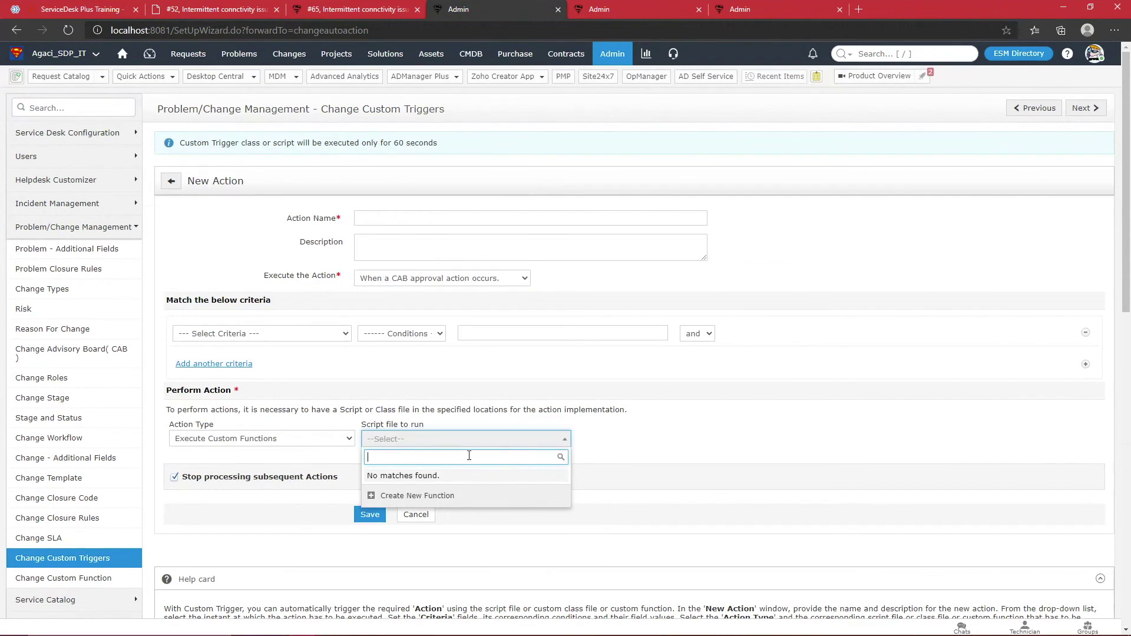
{"action": "left_click", "coordinate": [776, 420]}
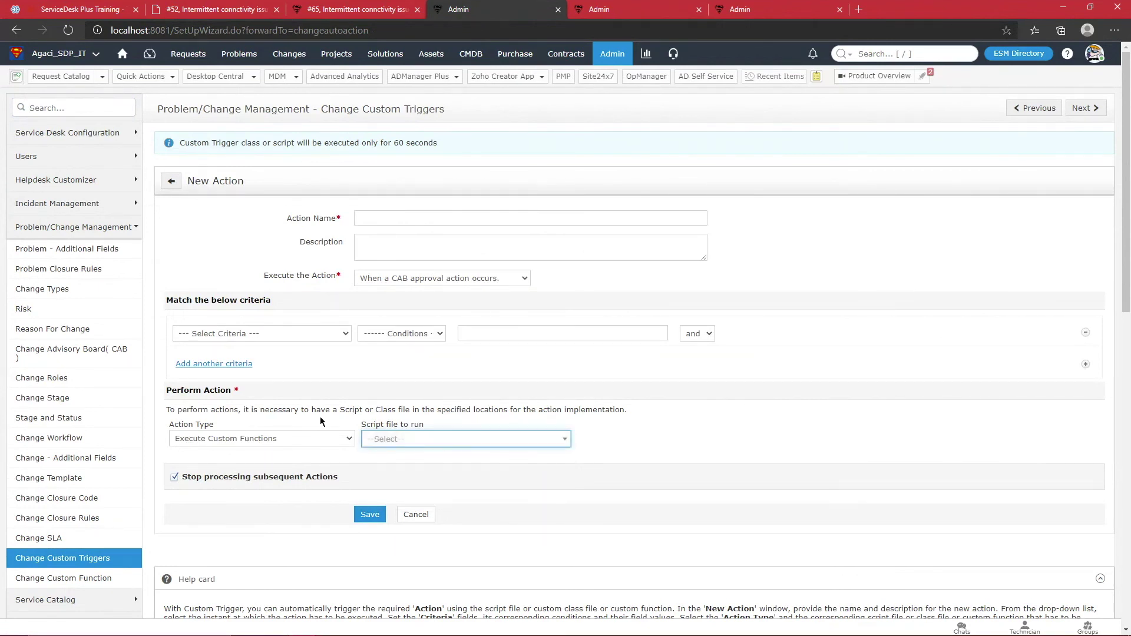
- Check the criteria field list without choosing one and return to the custom triggers list
{"action": "left_click", "coordinate": [241, 335]}
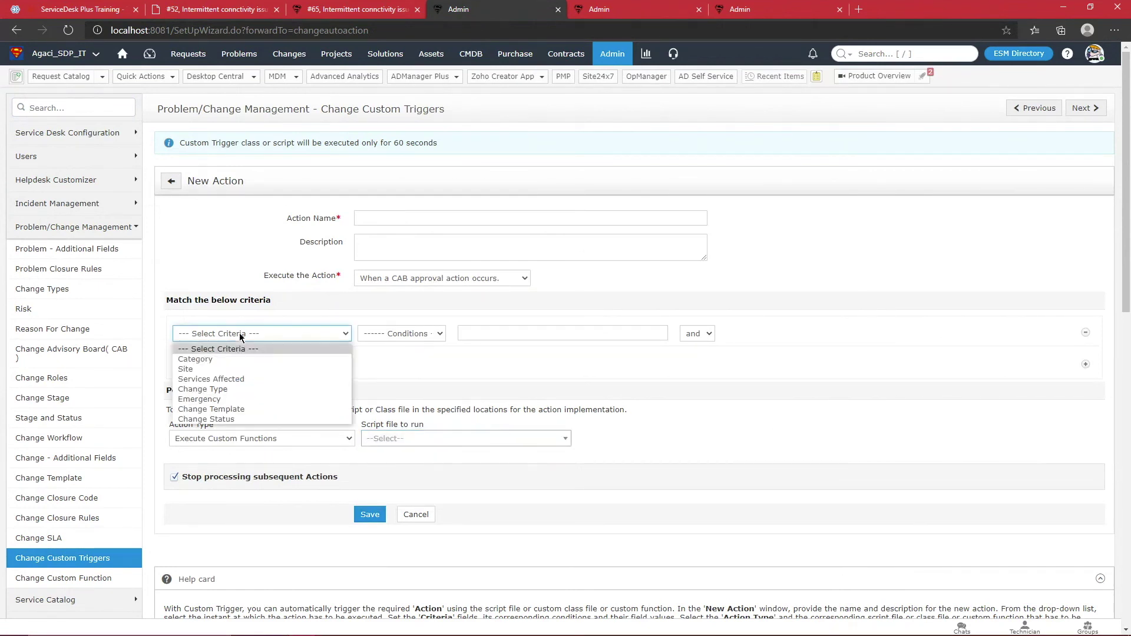
{"action": "left_click", "coordinate": [442, 369]}
{"action": "scroll", "coordinate": [207, 443], "scroll_direction": "down", "scroll_amount": 2}
{"action": "left_click", "coordinate": [116, 498]}
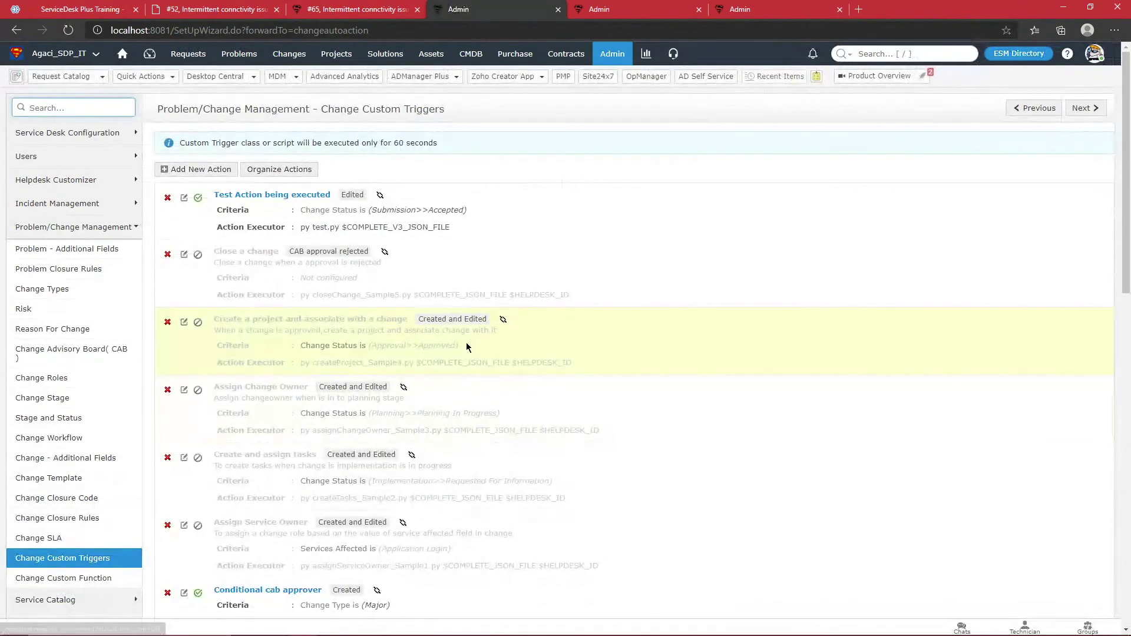
- Search admin settings for 'risk' to view the Risk levels, then show Change Types
{"action": "left_click", "coordinate": [612, 53]}
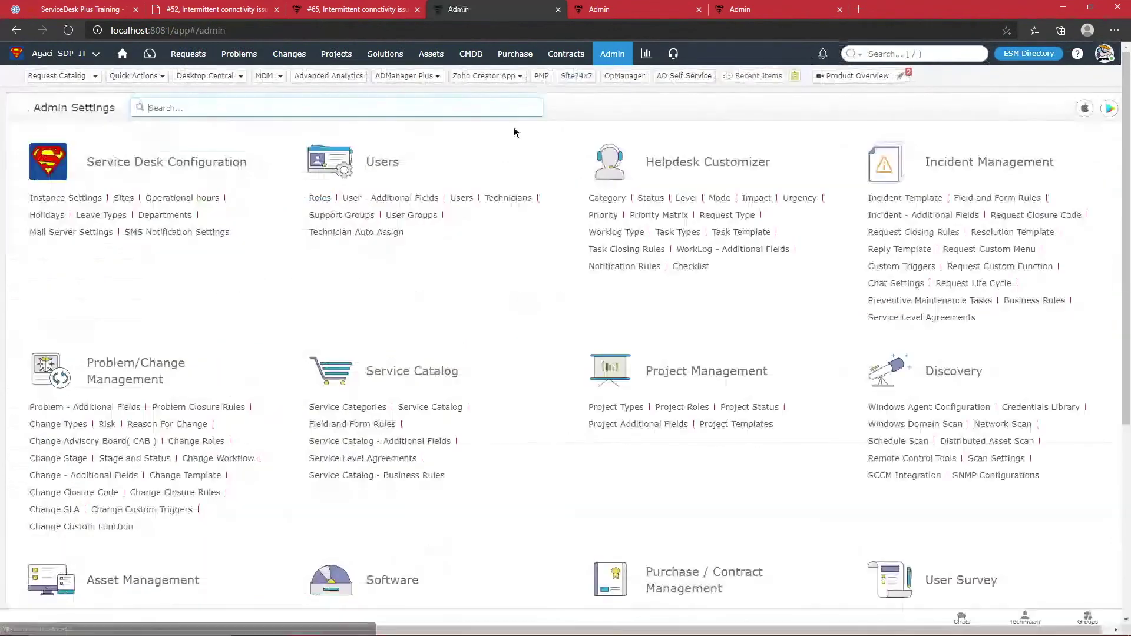
{"action": "type", "text": "risk"}
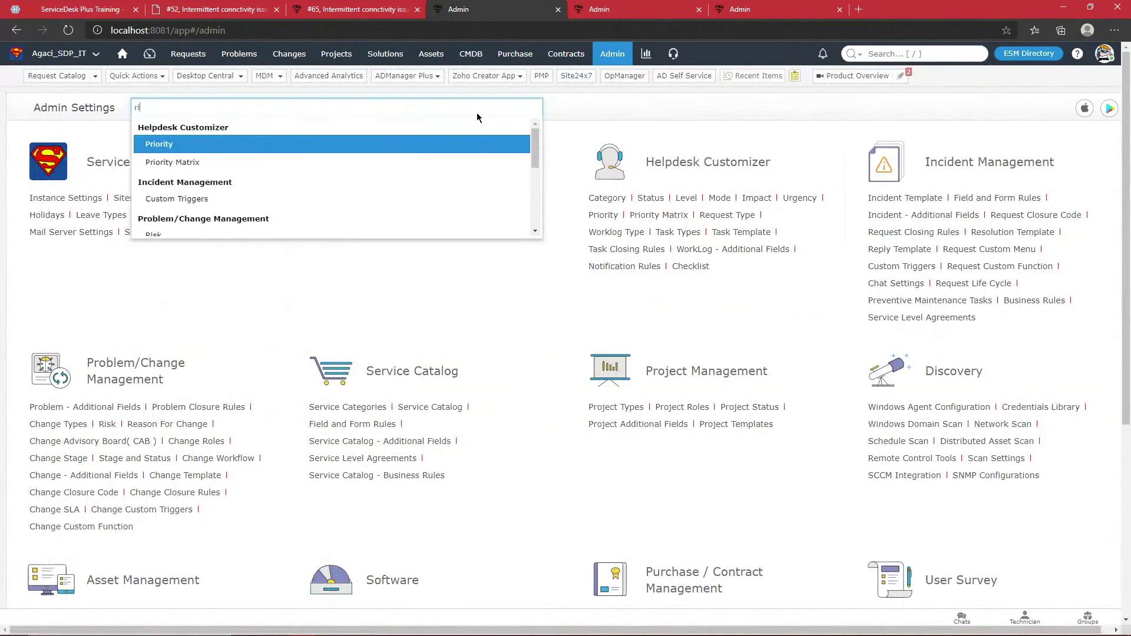
{"action": "key", "text": "Return"}
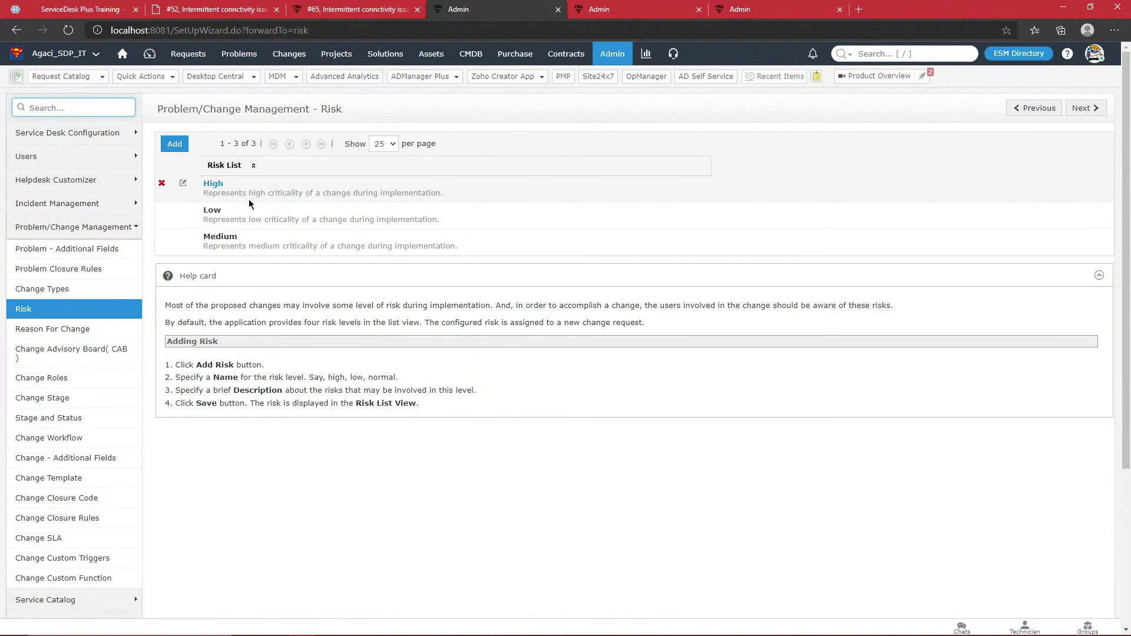
{"action": "left_click", "coordinate": [70, 291]}
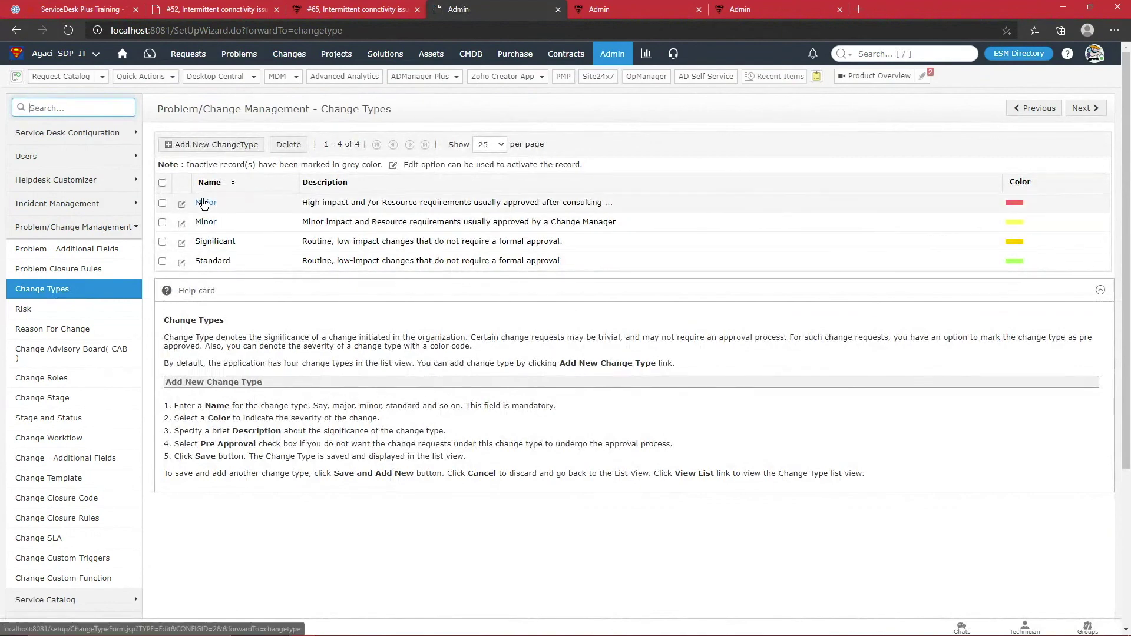
- Preview the new change type form, then inspect the Standard type's name and Pre Approved setting and cancel
{"action": "left_click", "coordinate": [212, 145]}
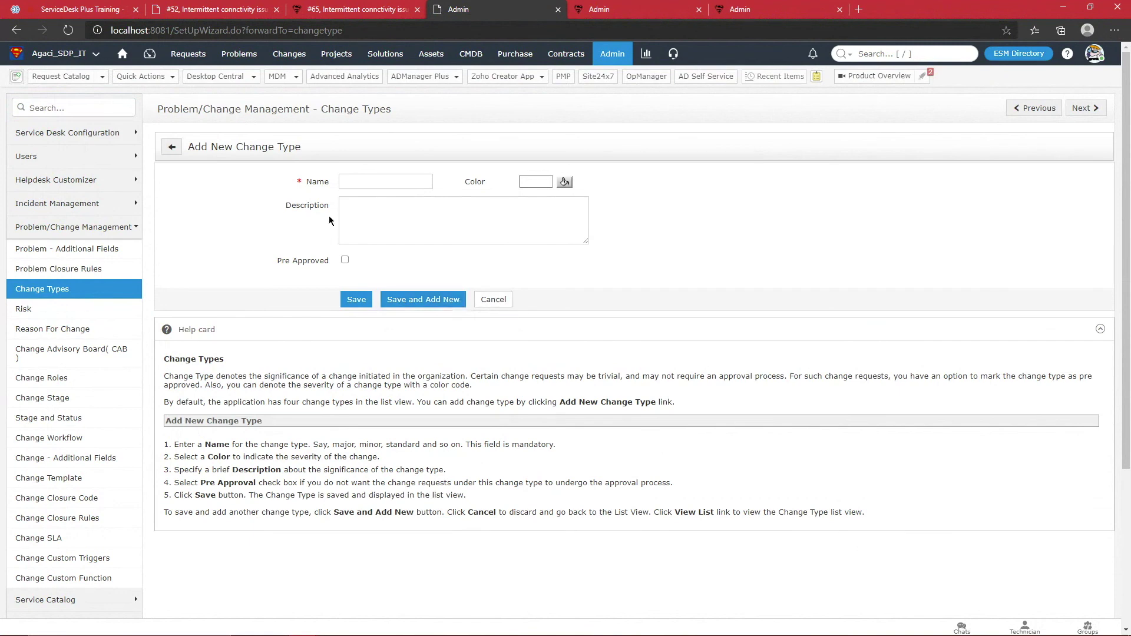
{"action": "left_click", "coordinate": [172, 156]}
{"action": "left_click", "coordinate": [222, 260]}
{"action": "double_click", "coordinate": [409, 185]}
{"action": "left_click", "coordinate": [458, 151]}
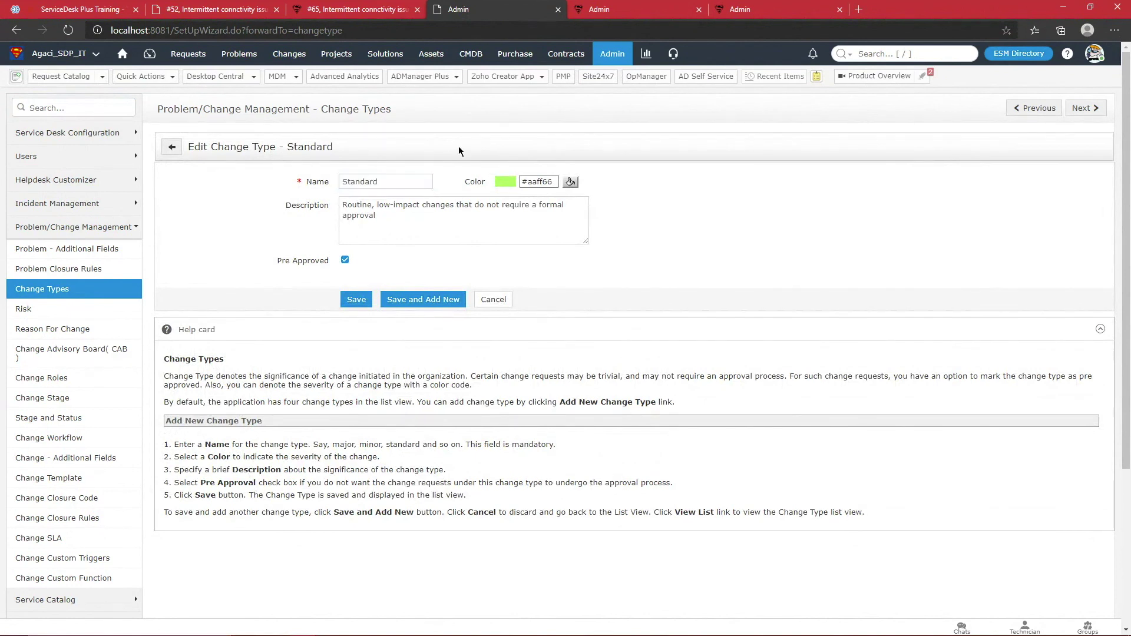
{"action": "double_click", "coordinate": [413, 187]}
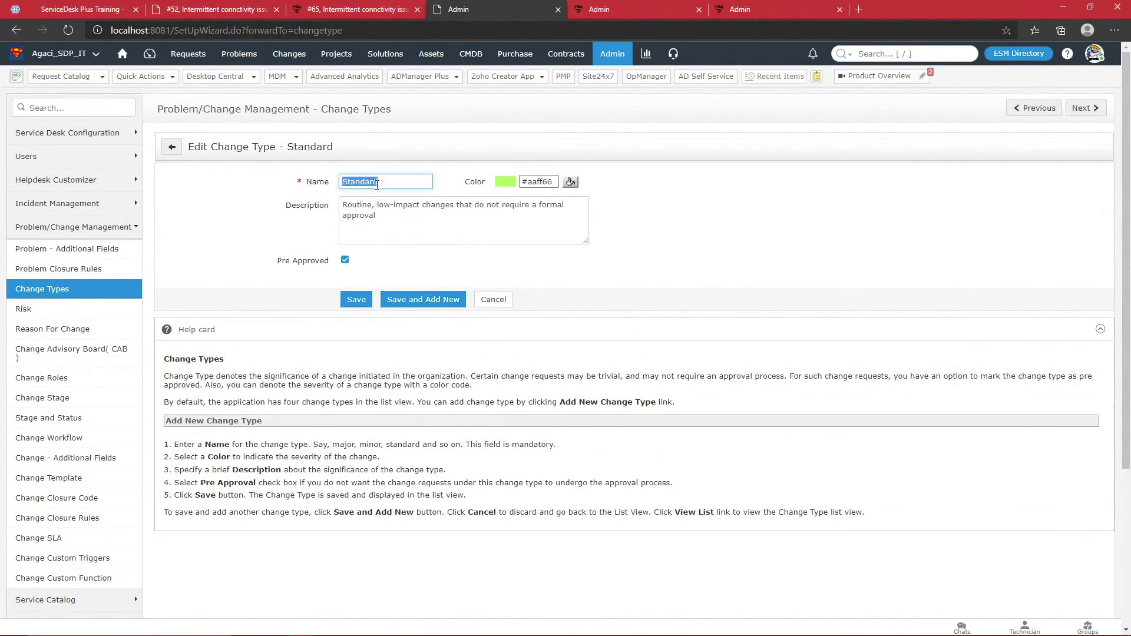
{"action": "left_click", "coordinate": [389, 263]}
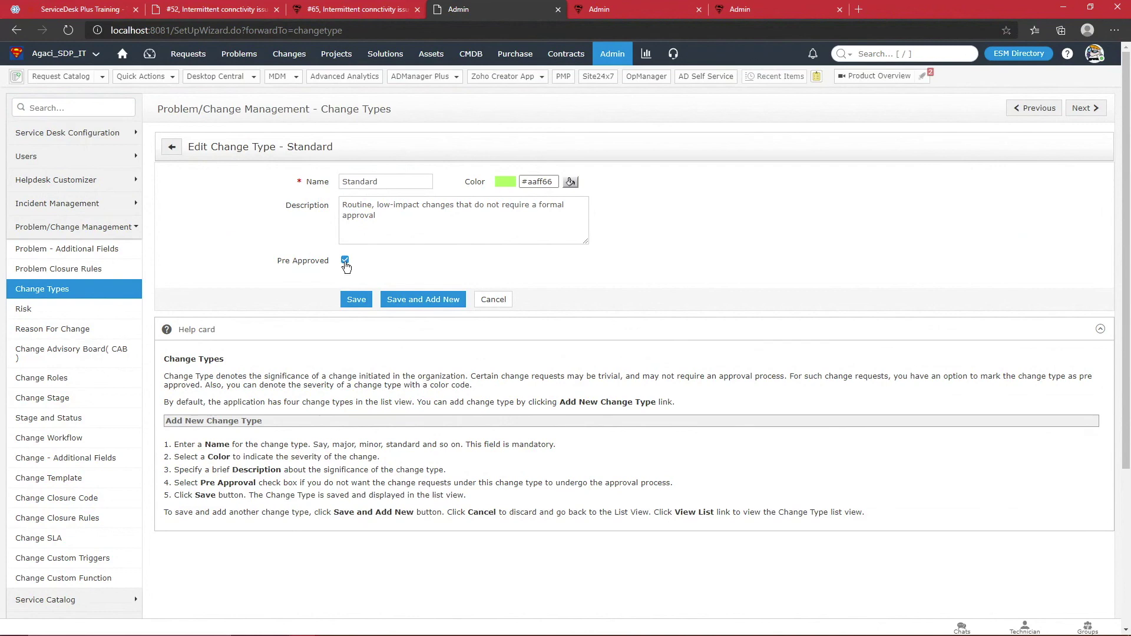
{"action": "left_click", "coordinate": [493, 299]}
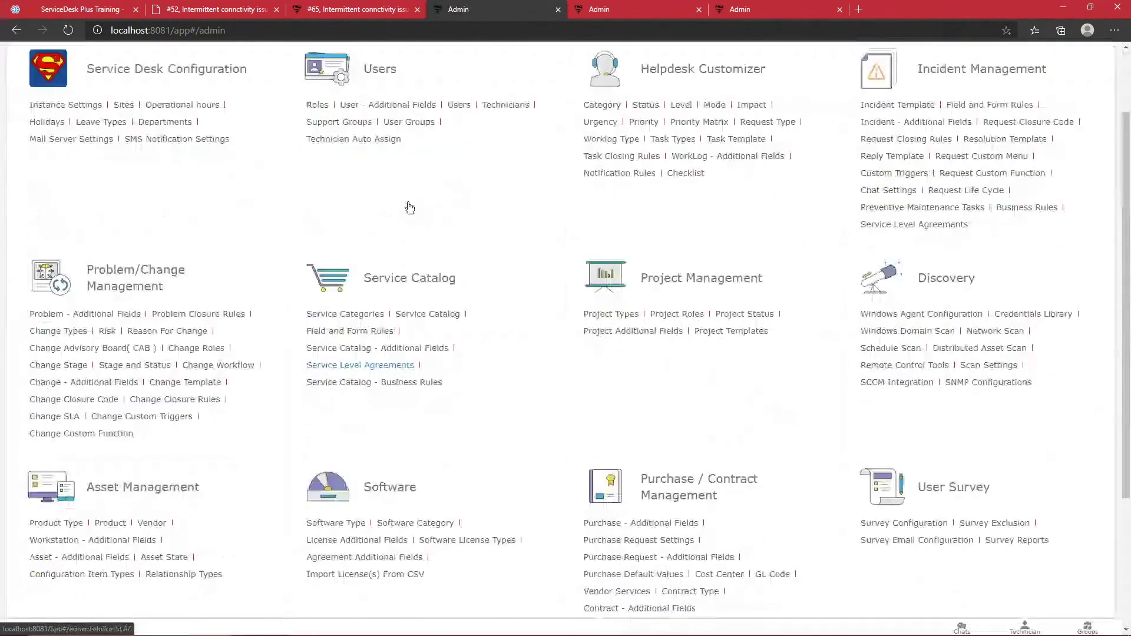
- Find change #65 in the changes list and open its details
{"action": "left_click", "coordinate": [291, 62]}
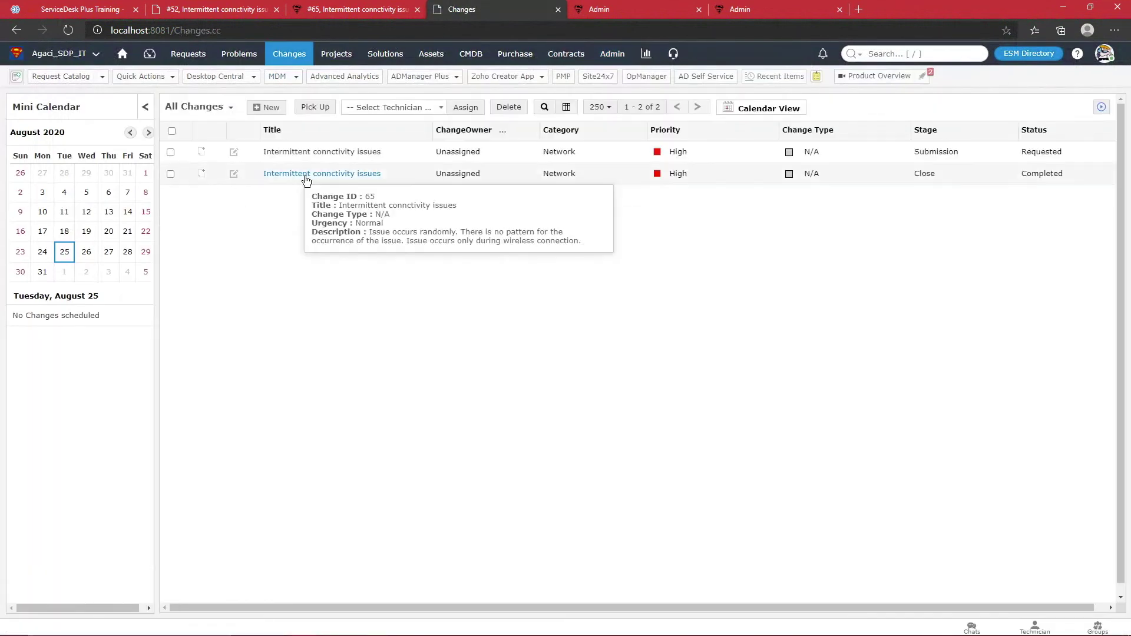
{"action": "left_click", "coordinate": [321, 174]}
{"action": "left_click", "coordinate": [100, 6]}
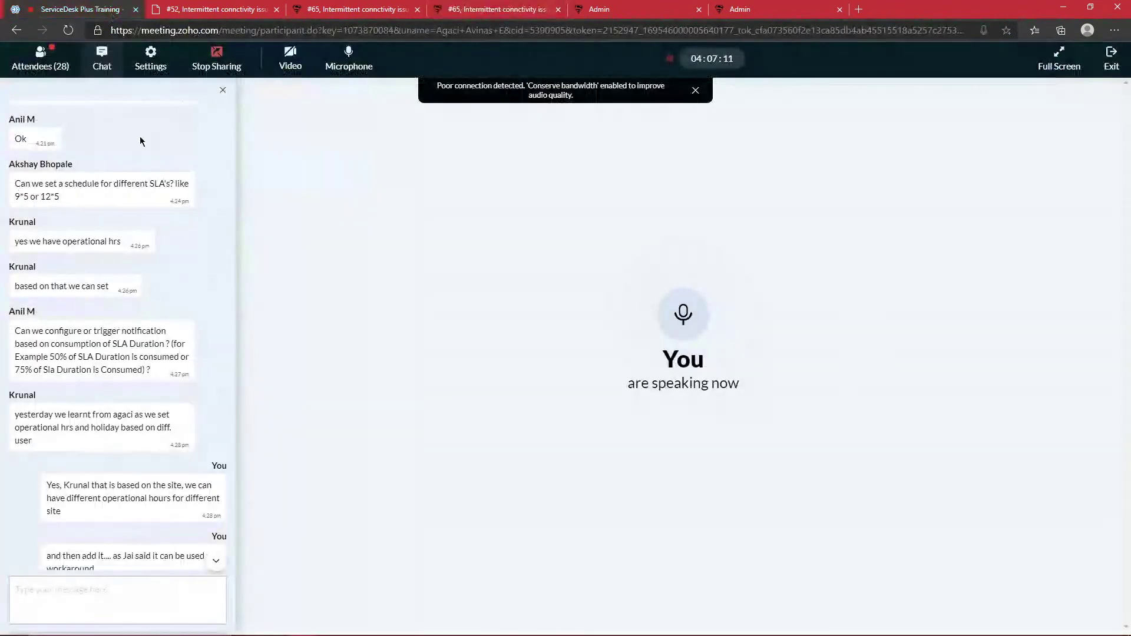
{"action": "scroll", "coordinate": [161, 378], "scroll_direction": "down", "scroll_amount": 15}
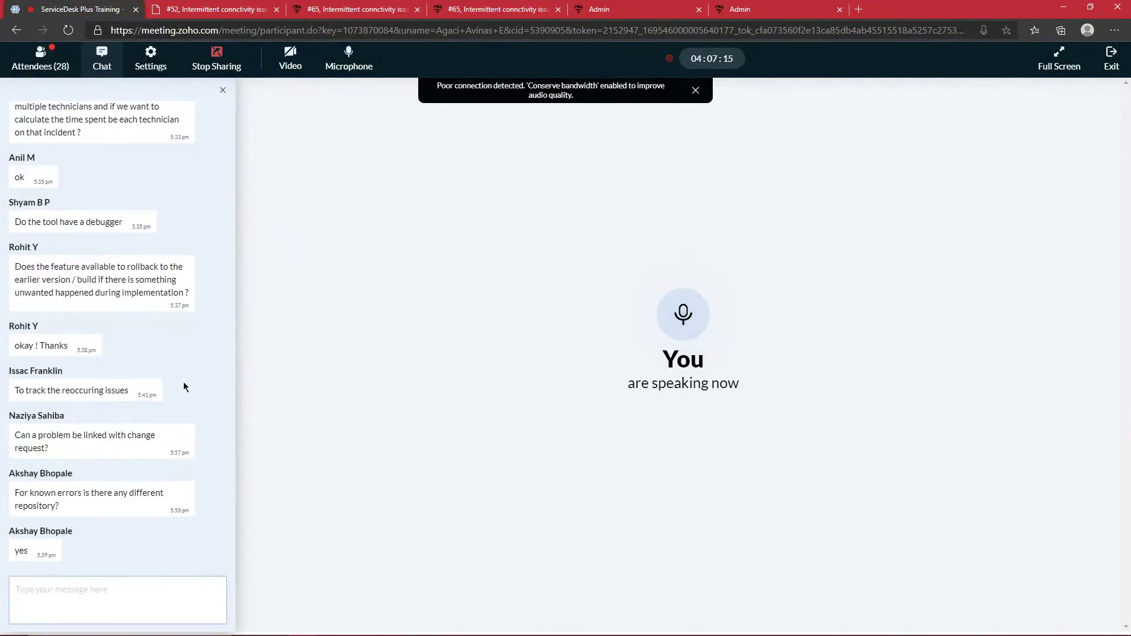
- Check the meeting's list of 28 attendees, glancing back at the chat in between
{"action": "left_click", "coordinate": [40, 59]}
{"action": "scroll", "coordinate": [126, 165], "scroll_direction": "down", "scroll_amount": 5}
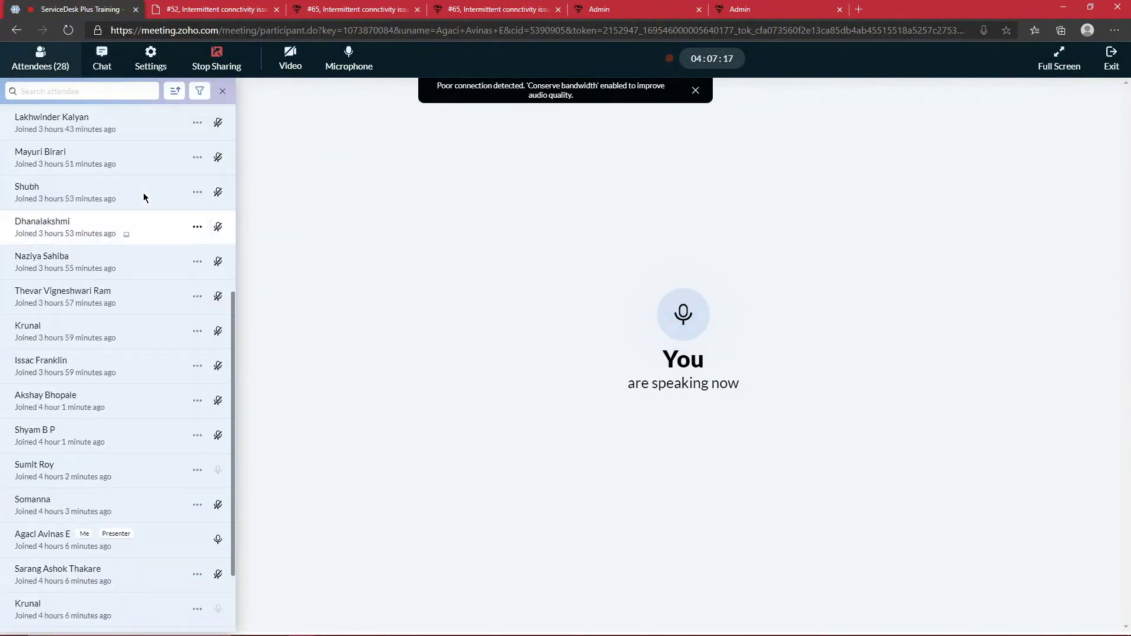
{"action": "scroll", "coordinate": [144, 197], "scroll_direction": "up", "scroll_amount": 5}
{"action": "left_click", "coordinate": [101, 59]}
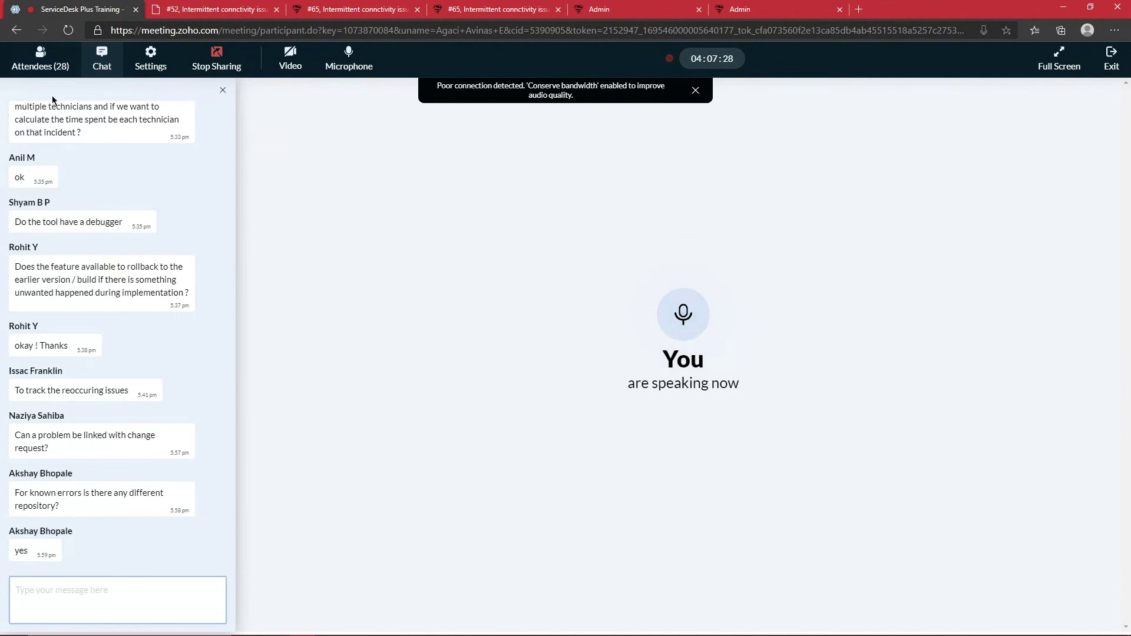
{"action": "left_click", "coordinate": [40, 59]}
{"action": "scroll", "coordinate": [111, 315], "scroll_direction": "up", "scroll_amount": 3}
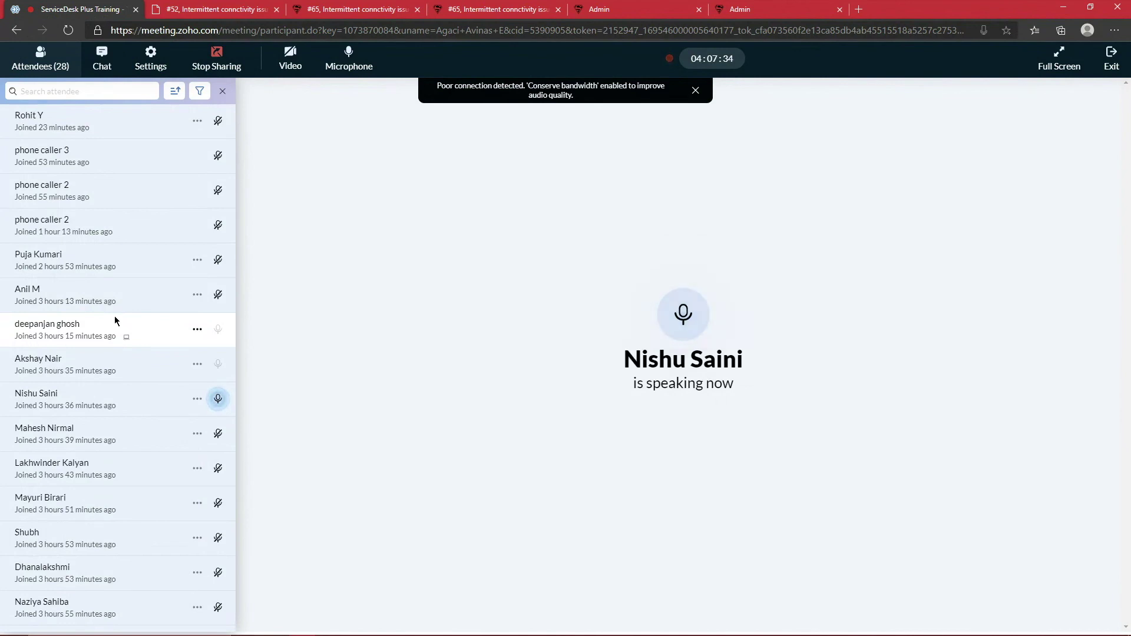
- From Change #65, search admin settings for 'ch' and open Change Workflow
{"action": "left_click", "coordinate": [360, 9]}
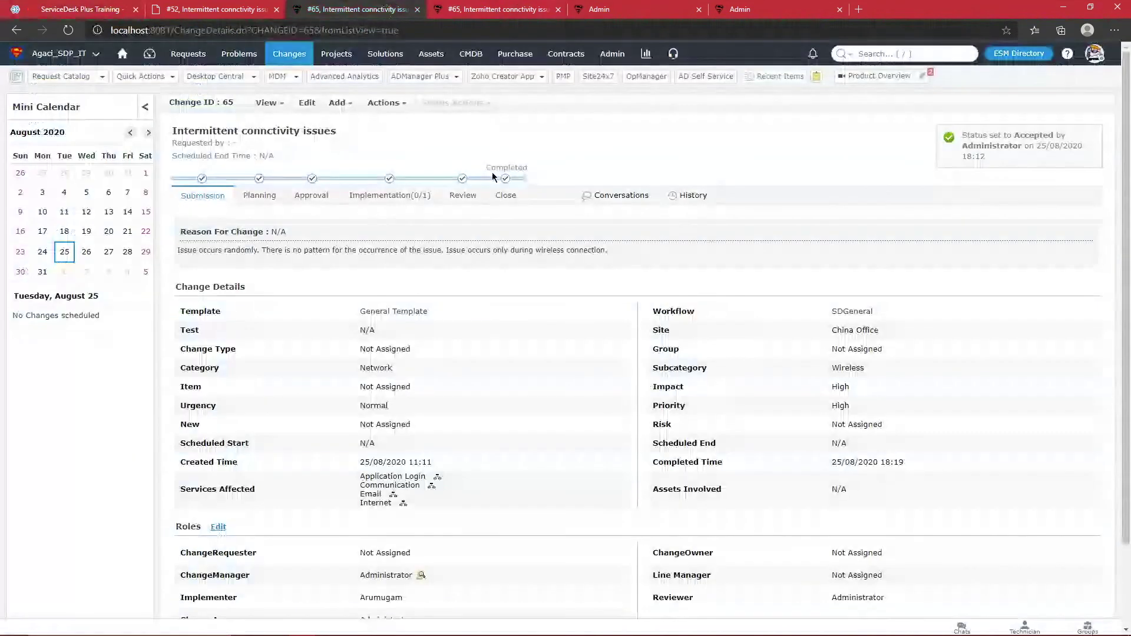
{"action": "left_click", "coordinate": [619, 57]}
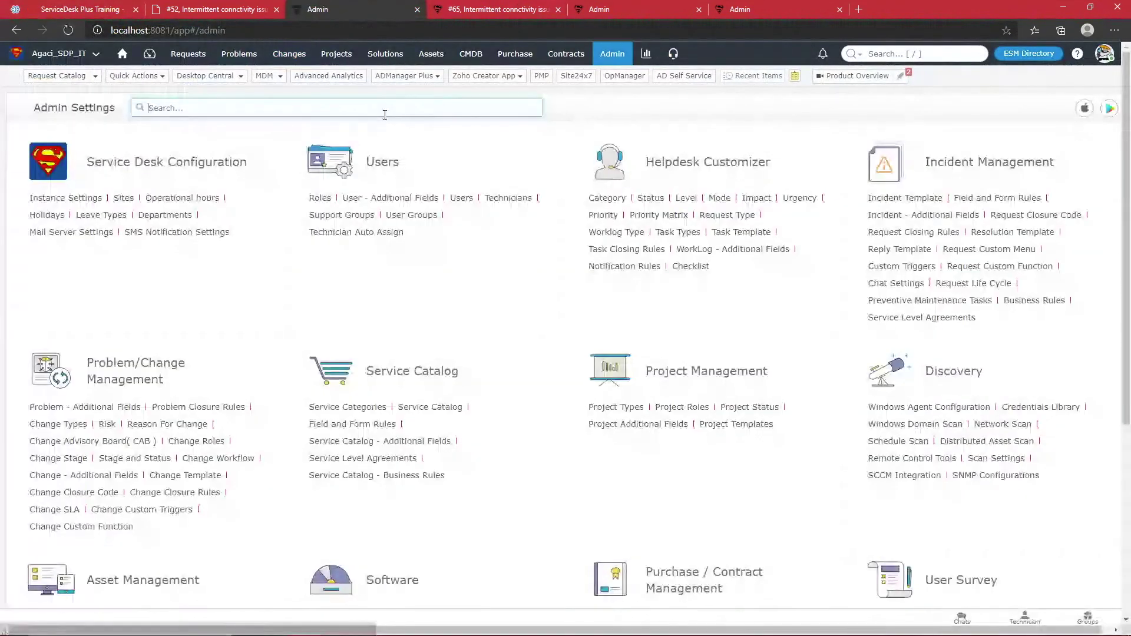
{"action": "type", "text": "ch"}
{"action": "key", "text": "Down"}
{"action": "key", "text": "Down"}
{"action": "key", "text": "Down"}
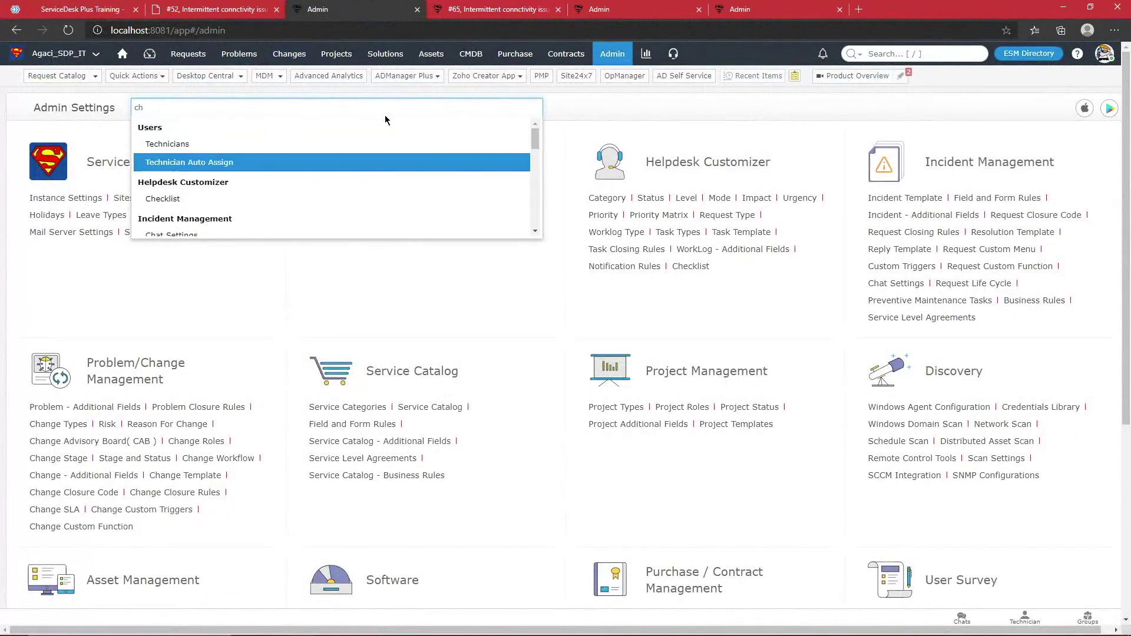
{"action": "key", "text": "Down"}
{"action": "key", "text": "Down"}
{"action": "key", "text": "Down"}
{"action": "key", "text": "Down"}
{"action": "key", "text": "Down"}
{"action": "key", "text": "Down"}
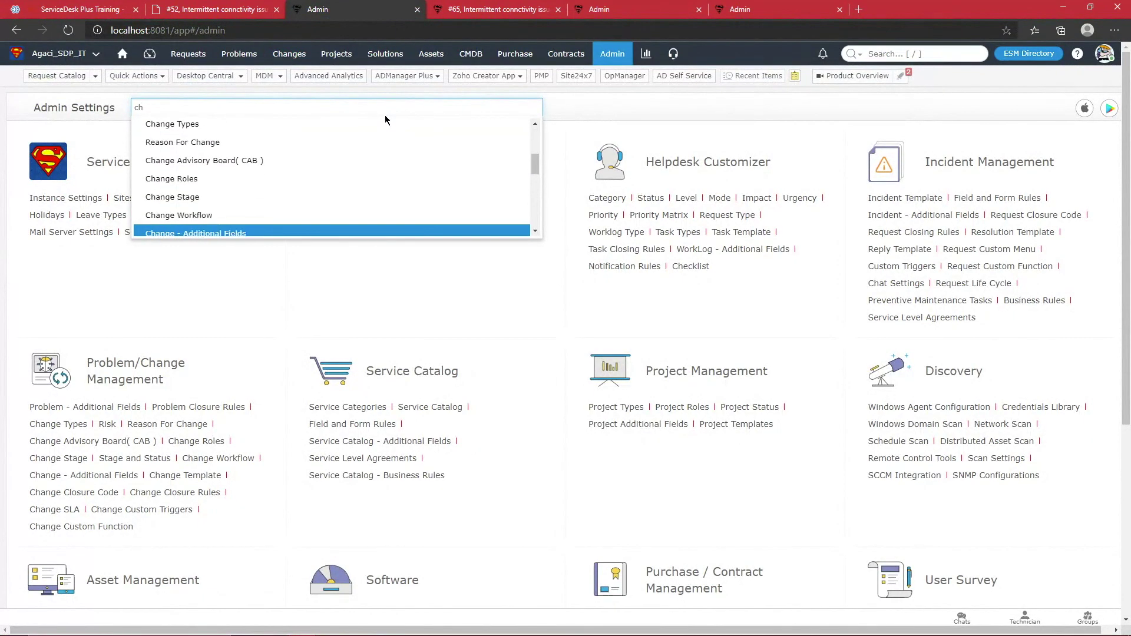
{"action": "key", "text": "Return"}
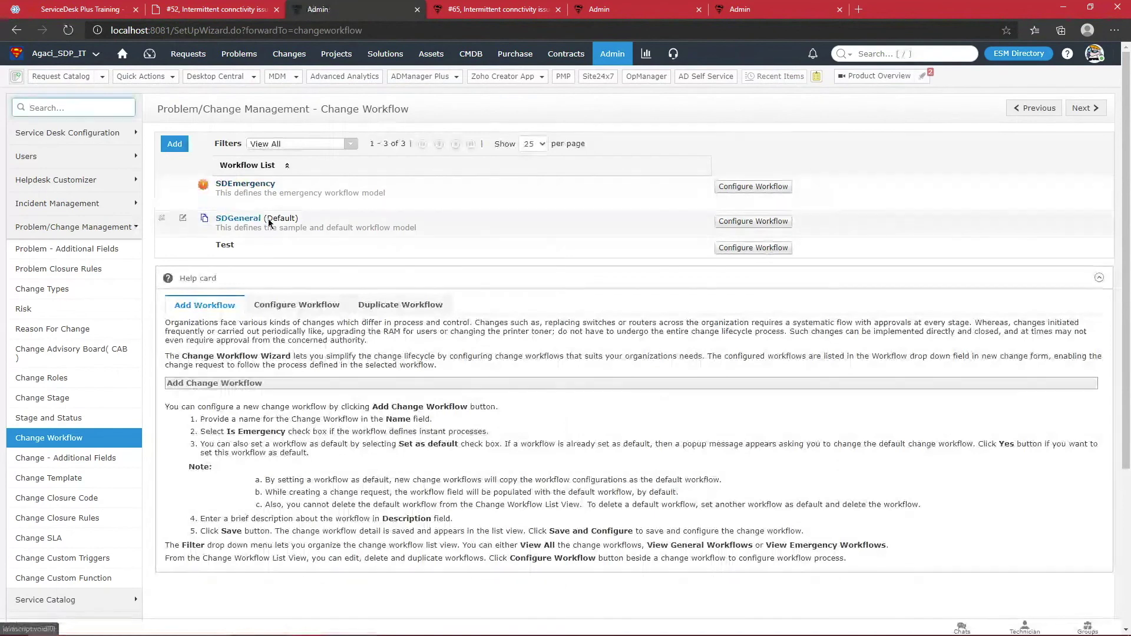
- Inspect SDGeneral's Submission-stage Accept action, leaving its target as Planning, then cancel the edit
{"action": "left_click", "coordinate": [736, 222]}
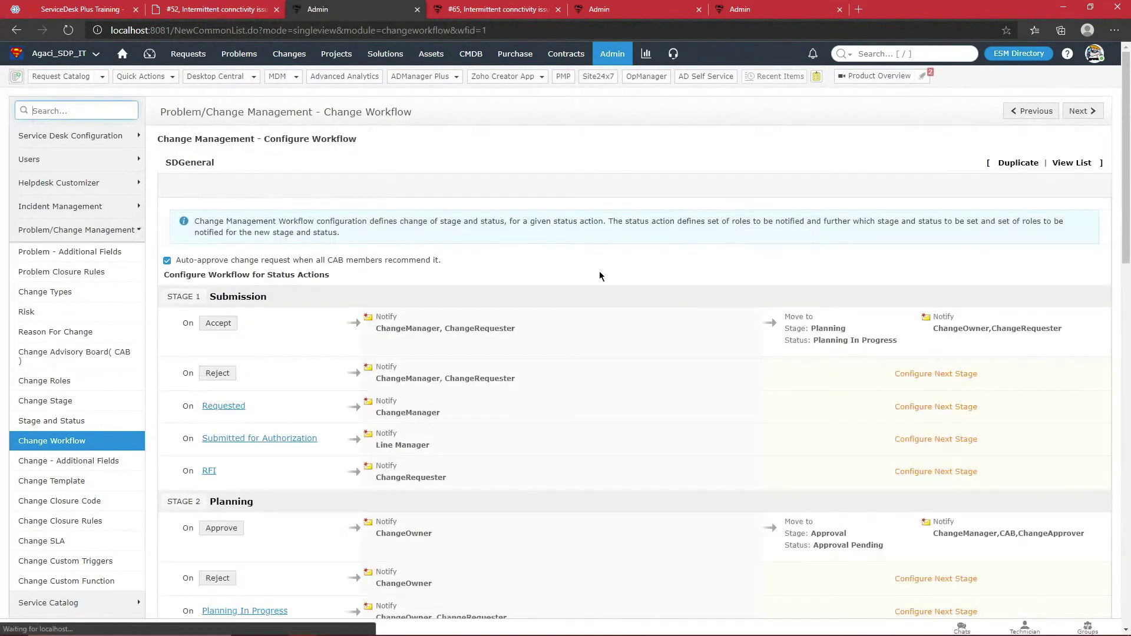
{"action": "scroll", "coordinate": [441, 296], "scroll_direction": "down", "scroll_amount": 4}
{"action": "scroll", "coordinate": [440, 296], "scroll_direction": "up", "scroll_amount": 4}
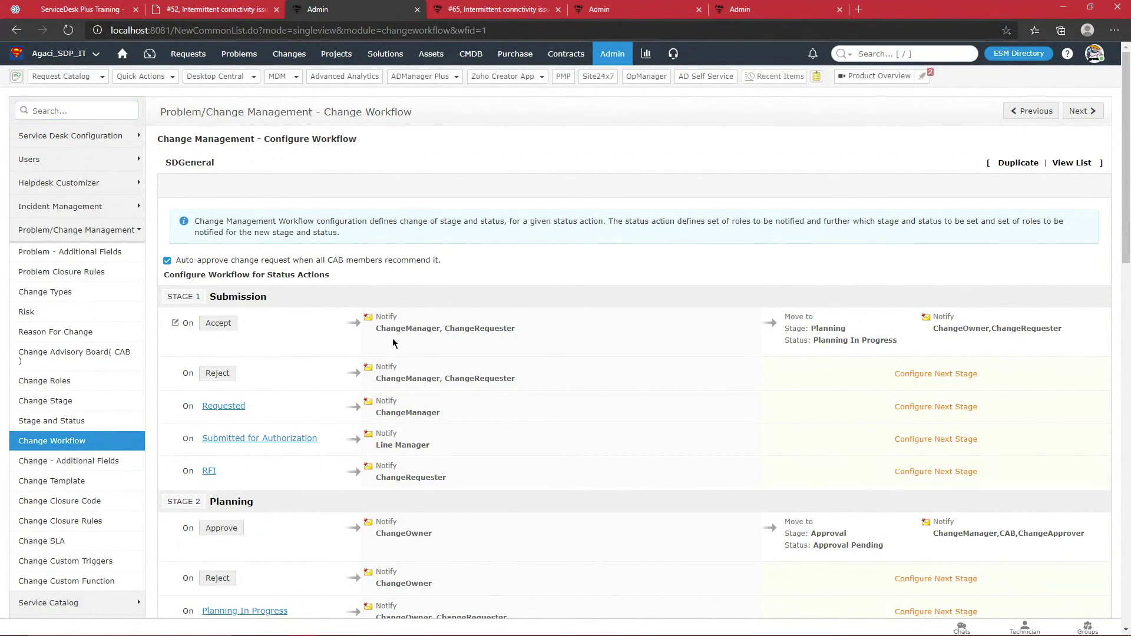
{"action": "left_click", "coordinate": [175, 323]}
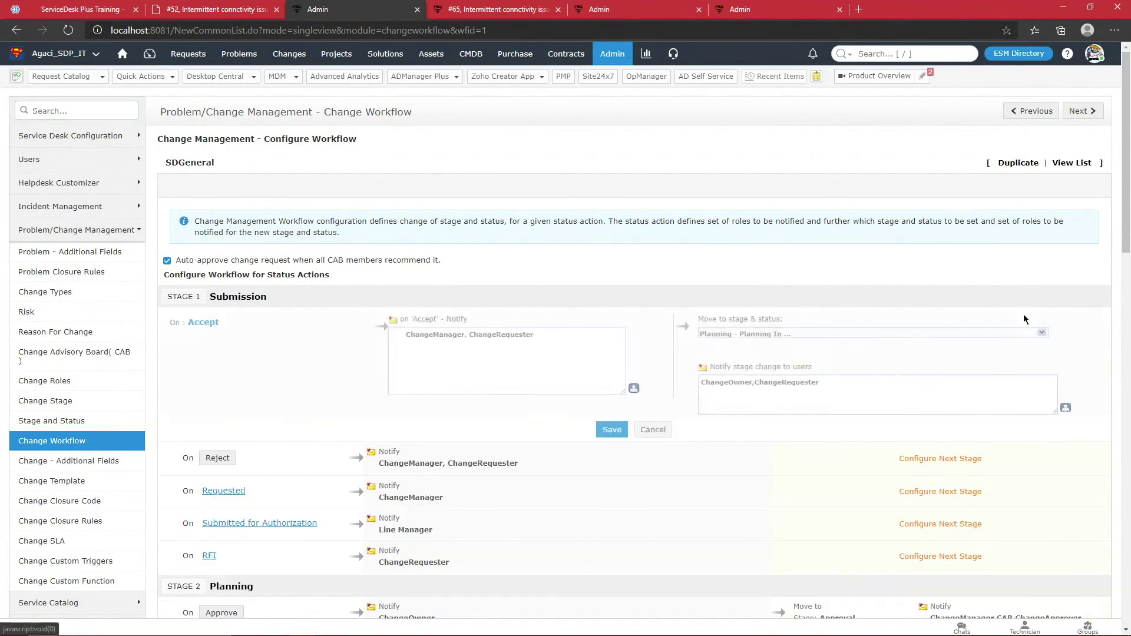
{"action": "left_click", "coordinate": [858, 333]}
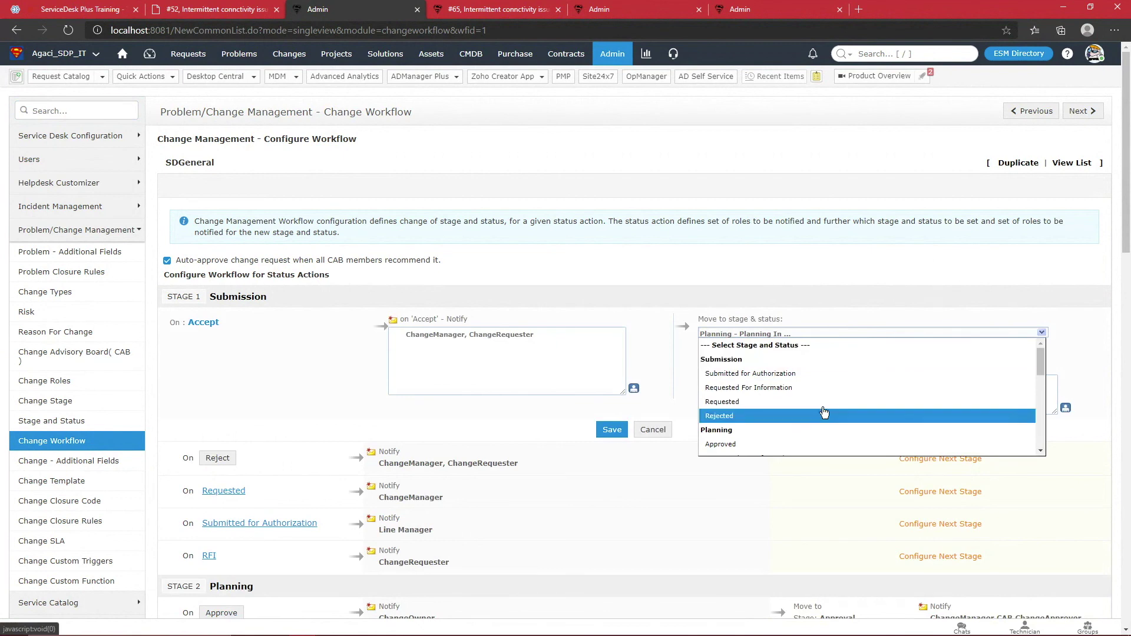
{"action": "left_click", "coordinate": [792, 317]}
{"action": "scroll", "coordinate": [444, 409], "scroll_direction": "down", "scroll_amount": 7}
{"action": "scroll", "coordinate": [466, 406], "scroll_direction": "down", "scroll_amount": 4}
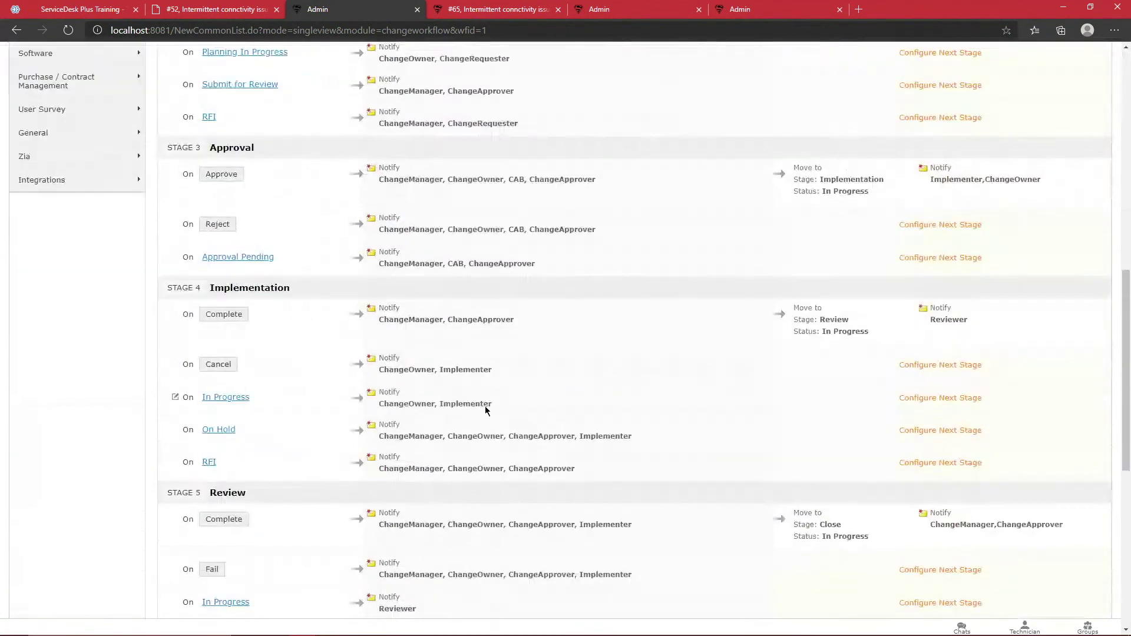
{"action": "scroll", "coordinate": [479, 404], "scroll_direction": "up", "scroll_amount": 11}
{"action": "left_click", "coordinate": [636, 431]}
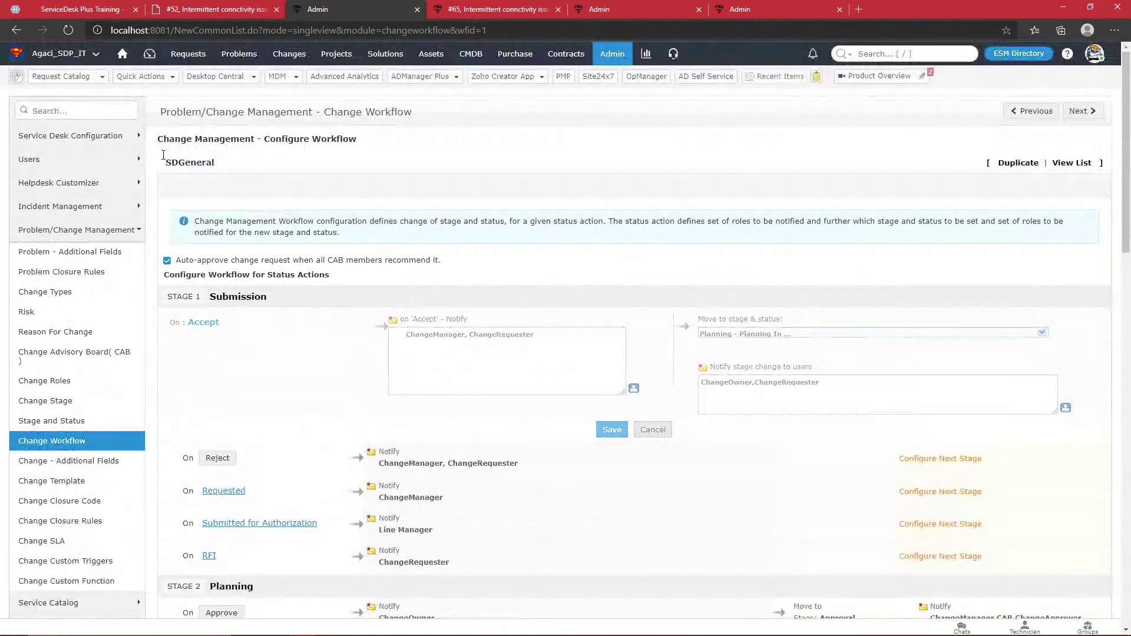
- Look over the name and description fields for a new change workflow, then return to the meeting
{"action": "left_click", "coordinate": [83, 446]}
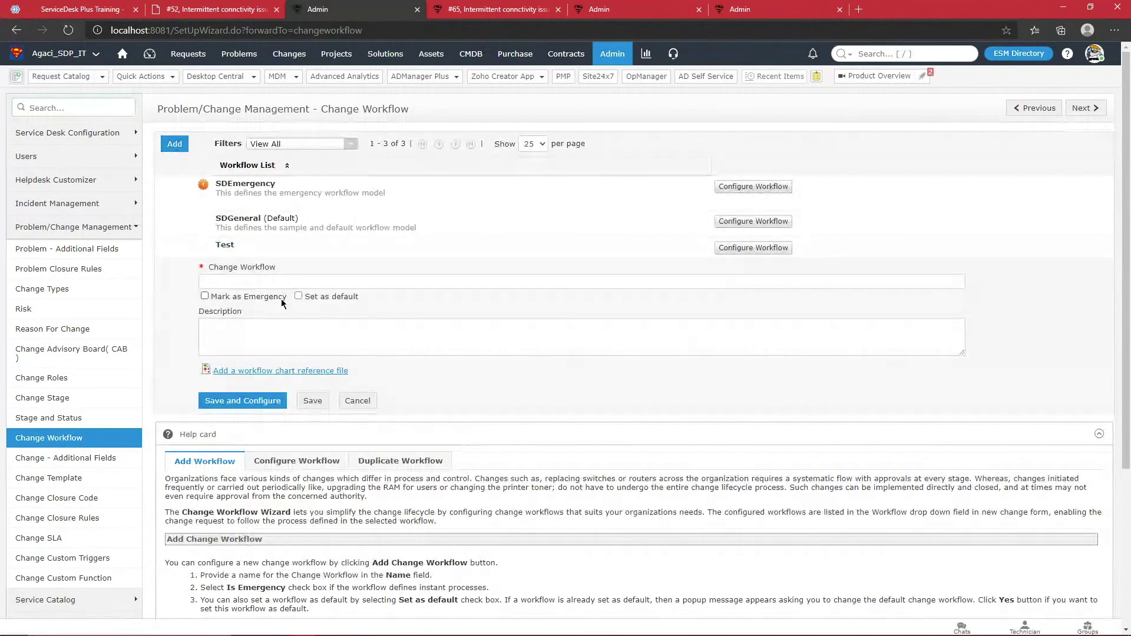
{"action": "scroll", "coordinate": [294, 330], "scroll_direction": "down", "scroll_amount": 3}
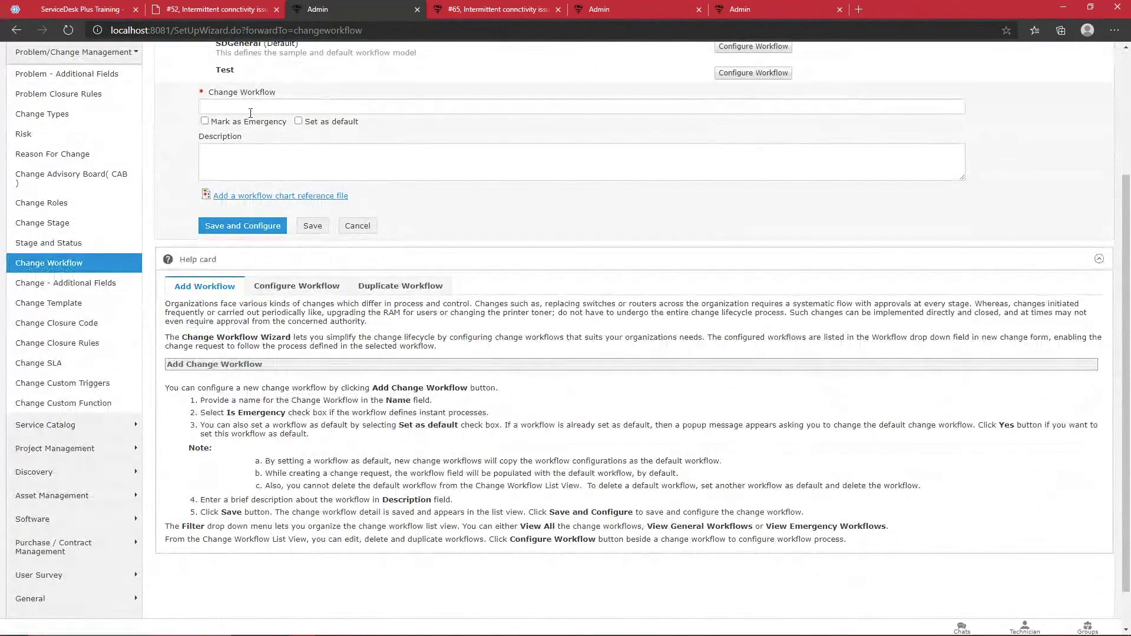
{"action": "left_click", "coordinate": [256, 107]}
{"action": "left_click", "coordinate": [530, 160]}
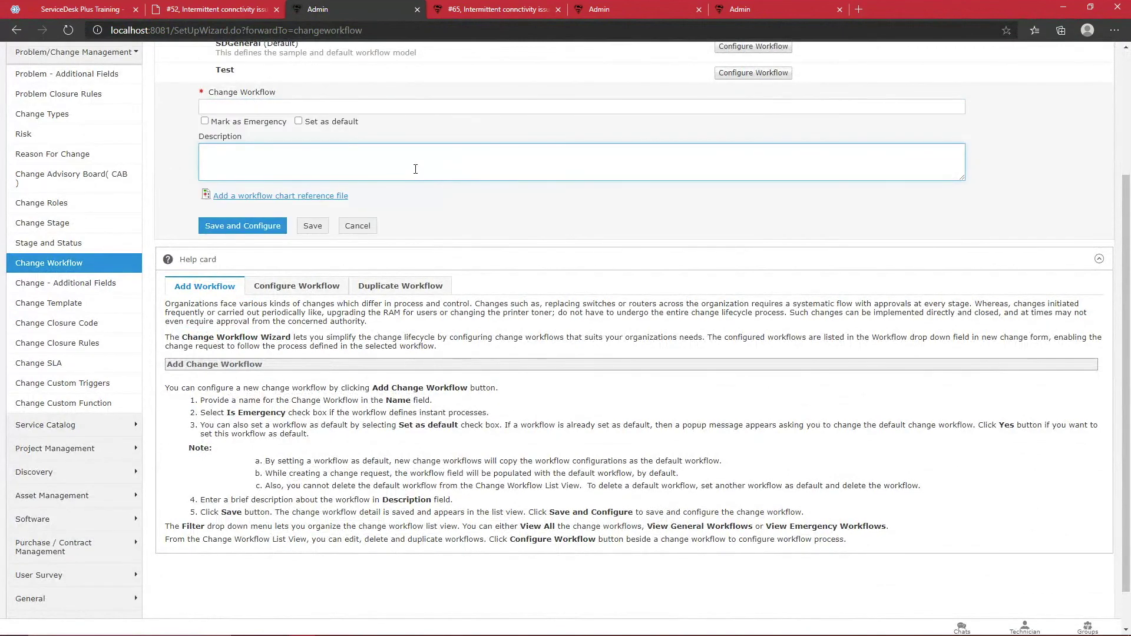
{"action": "left_click", "coordinate": [140, 6]}
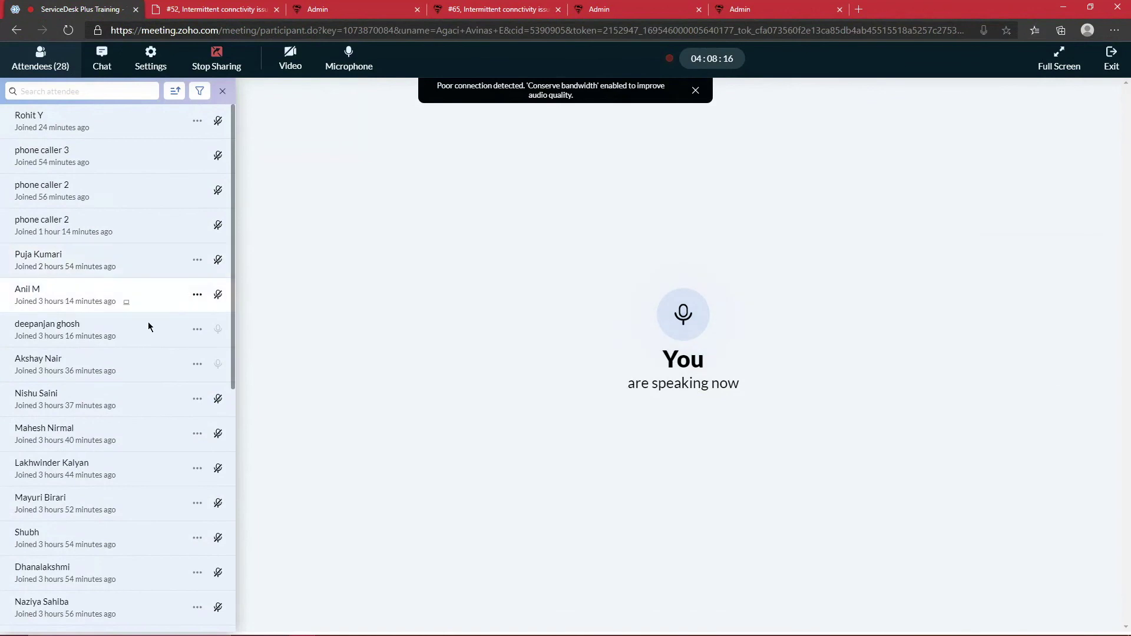
- Close the poor-connection notice, read the newest chat message, and show the attendee list again
{"action": "scroll", "coordinate": [147, 324], "scroll_direction": "down", "scroll_amount": 5}
{"action": "scroll", "coordinate": [147, 324], "scroll_direction": "up", "scroll_amount": 5}
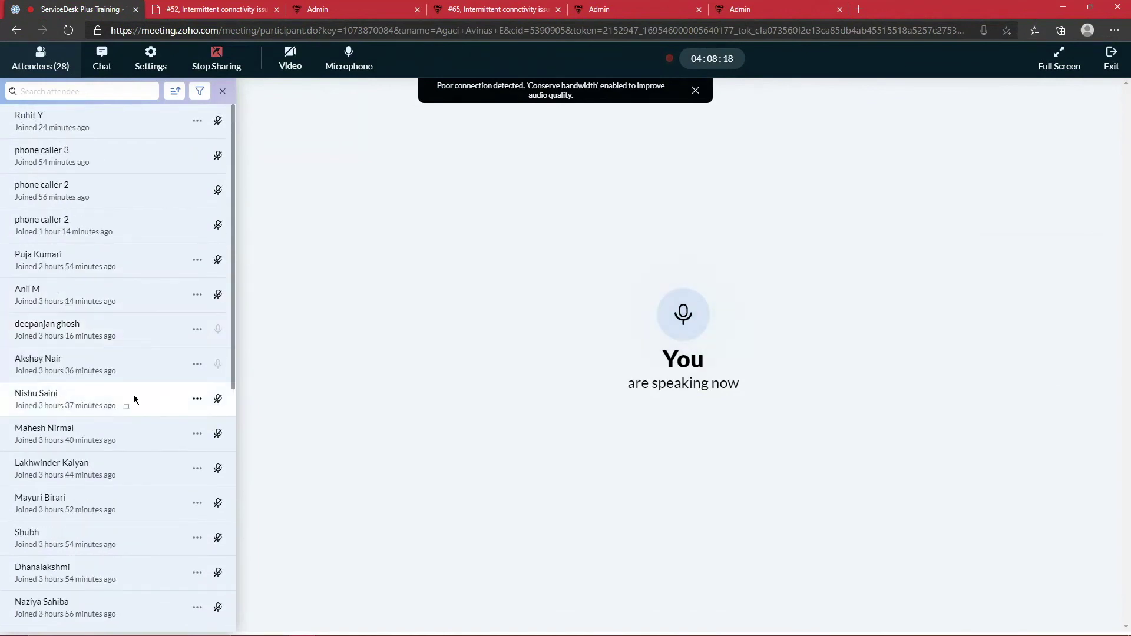
{"action": "left_click", "coordinate": [101, 59]}
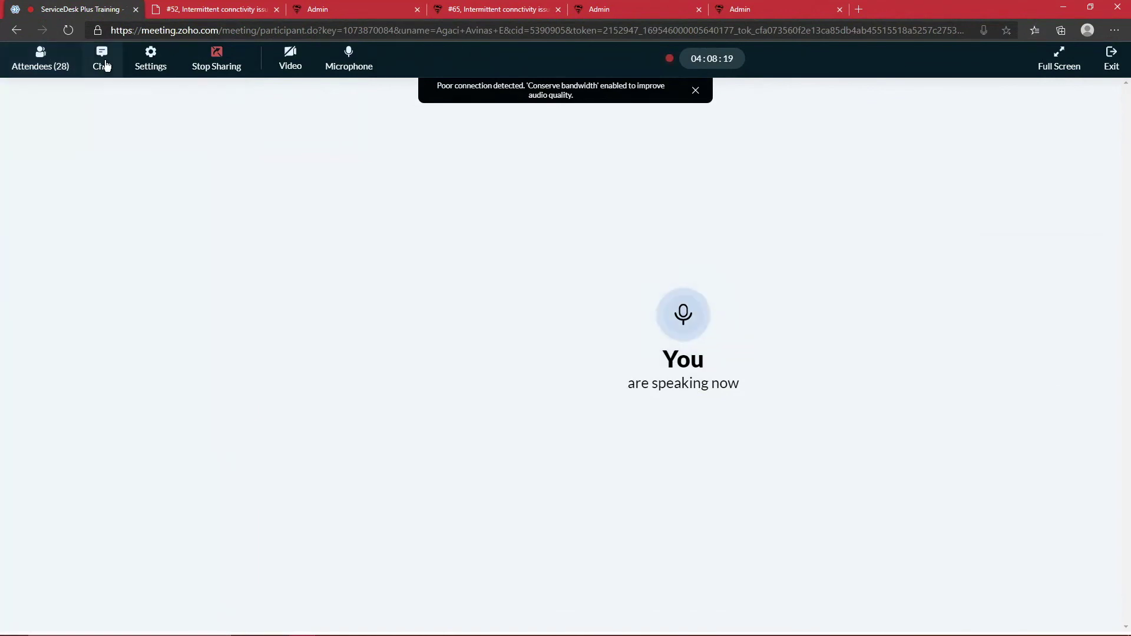
{"action": "left_click", "coordinate": [48, 65]}
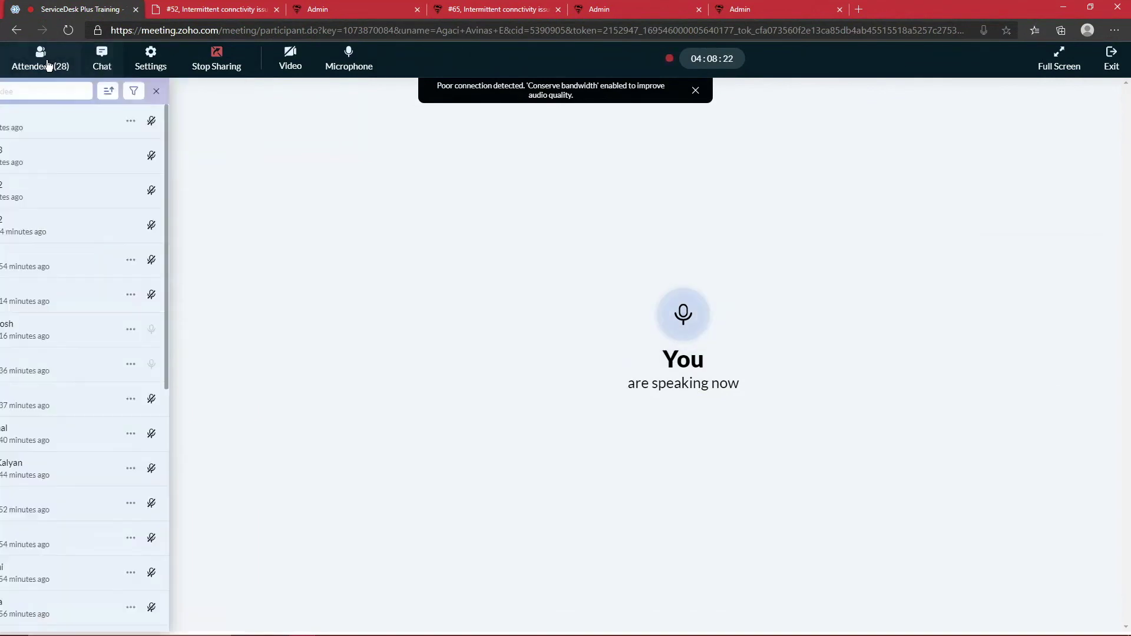
{"action": "left_click", "coordinate": [696, 89]}
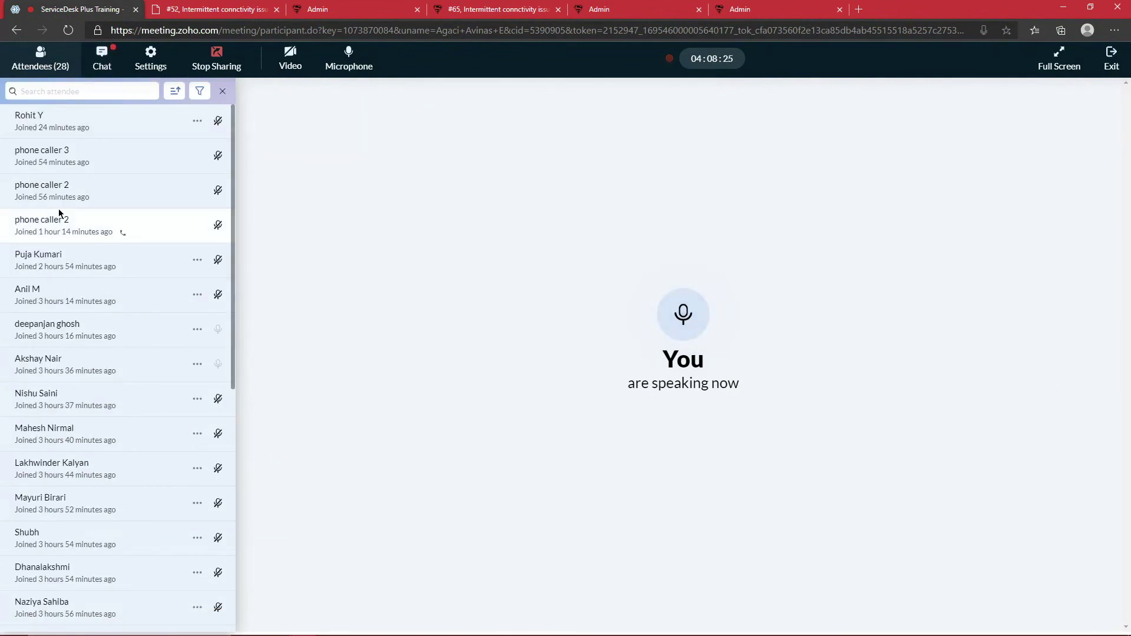
{"action": "left_click", "coordinate": [102, 59]}
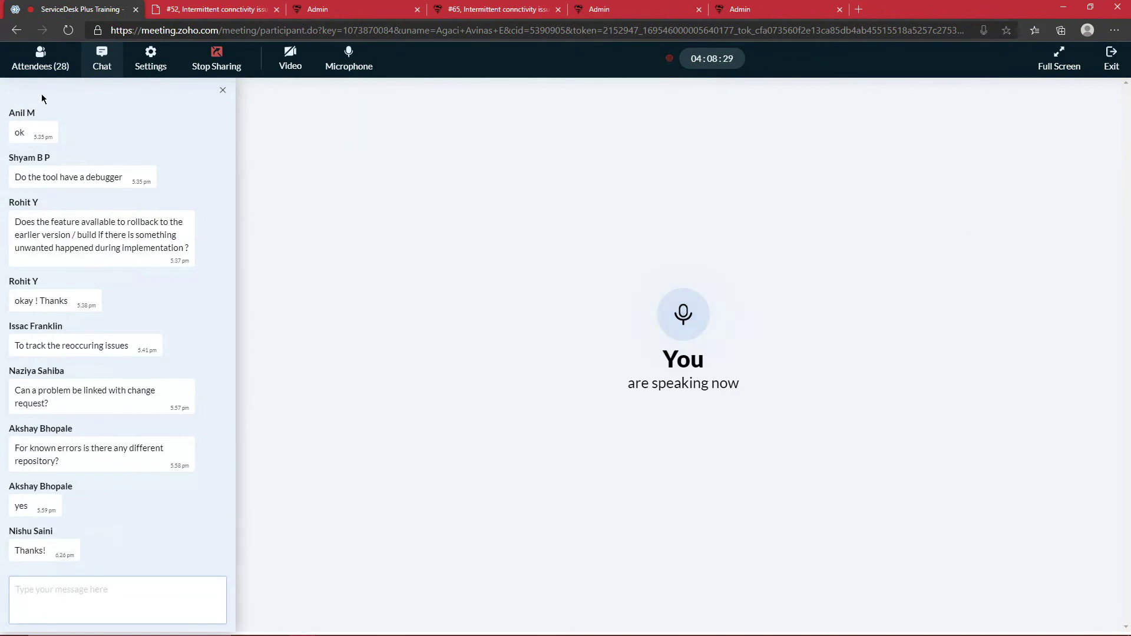
{"action": "left_click", "coordinate": [43, 67]}
{"action": "left_click", "coordinate": [43, 67]}
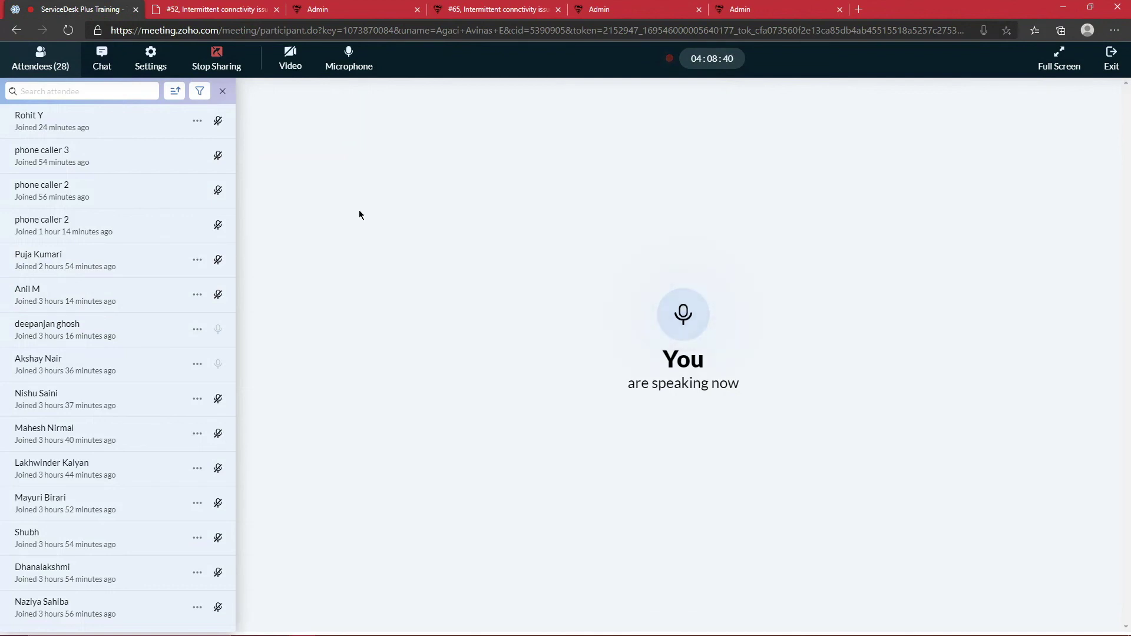
- Open the Changes list in the ServiceDesk tab and come back to the meeting
{"action": "left_click", "coordinate": [460, 7]}
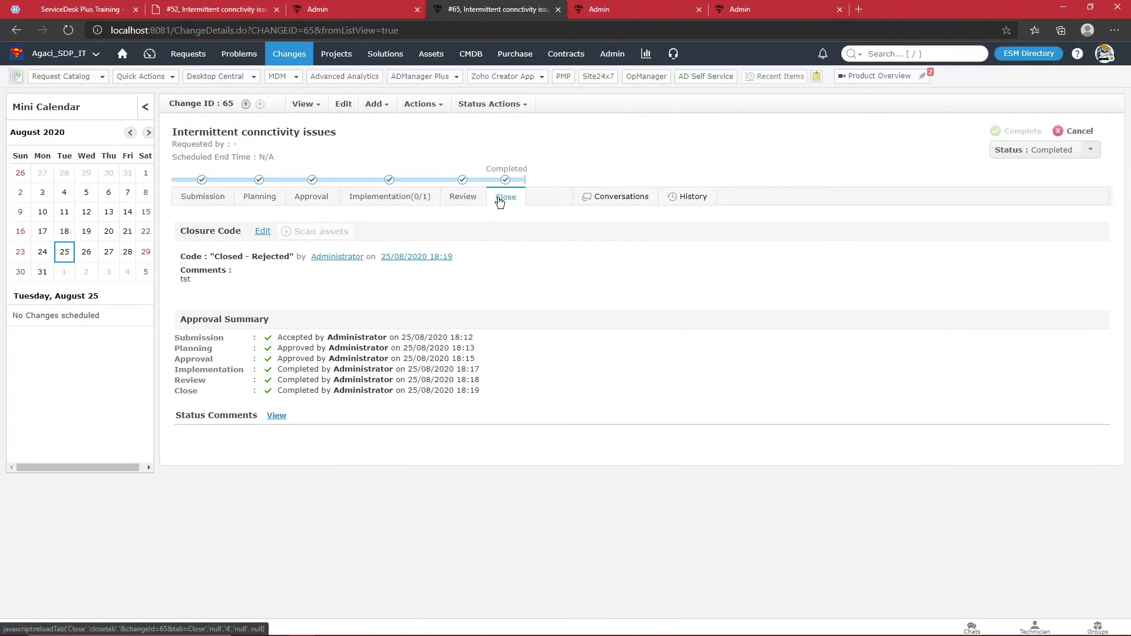
{"action": "left_click", "coordinate": [300, 58]}
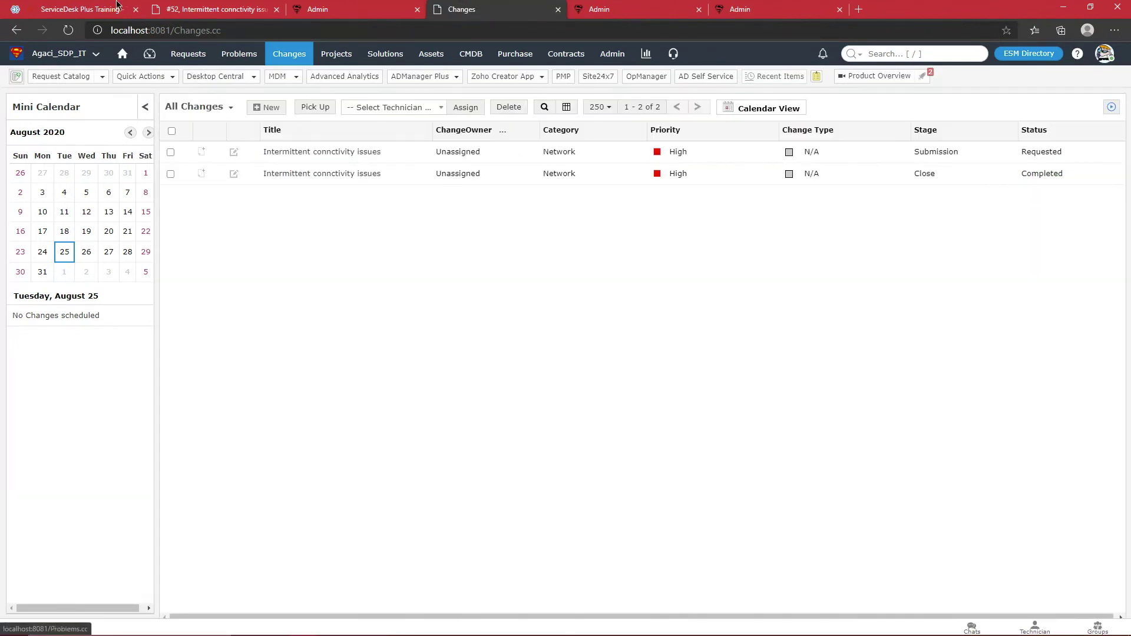
{"action": "left_click", "coordinate": [118, 7]}
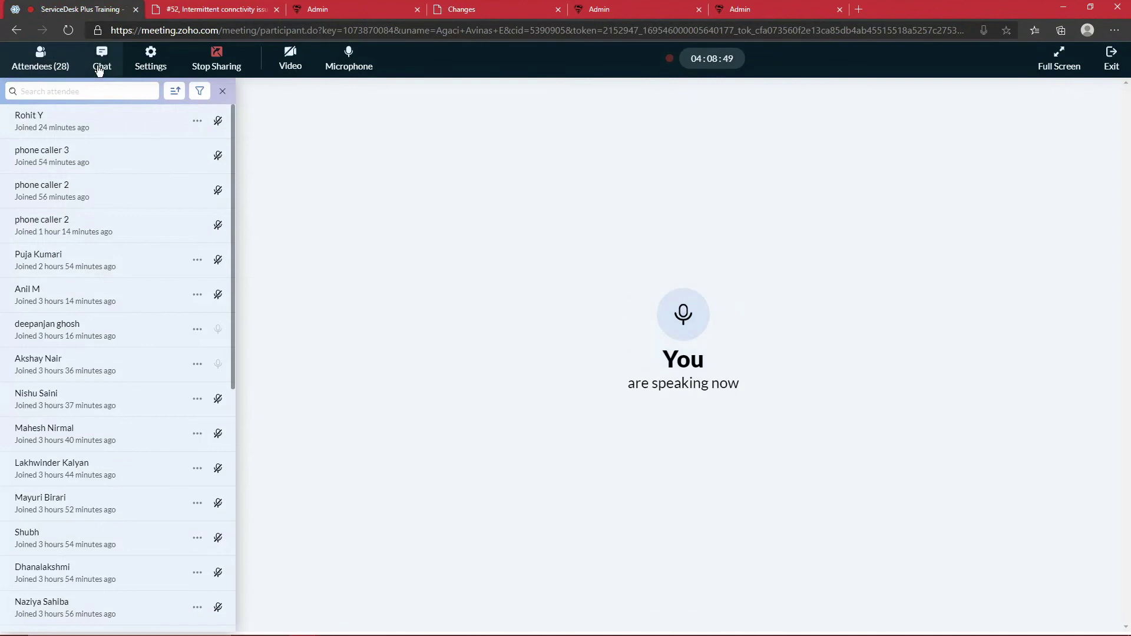